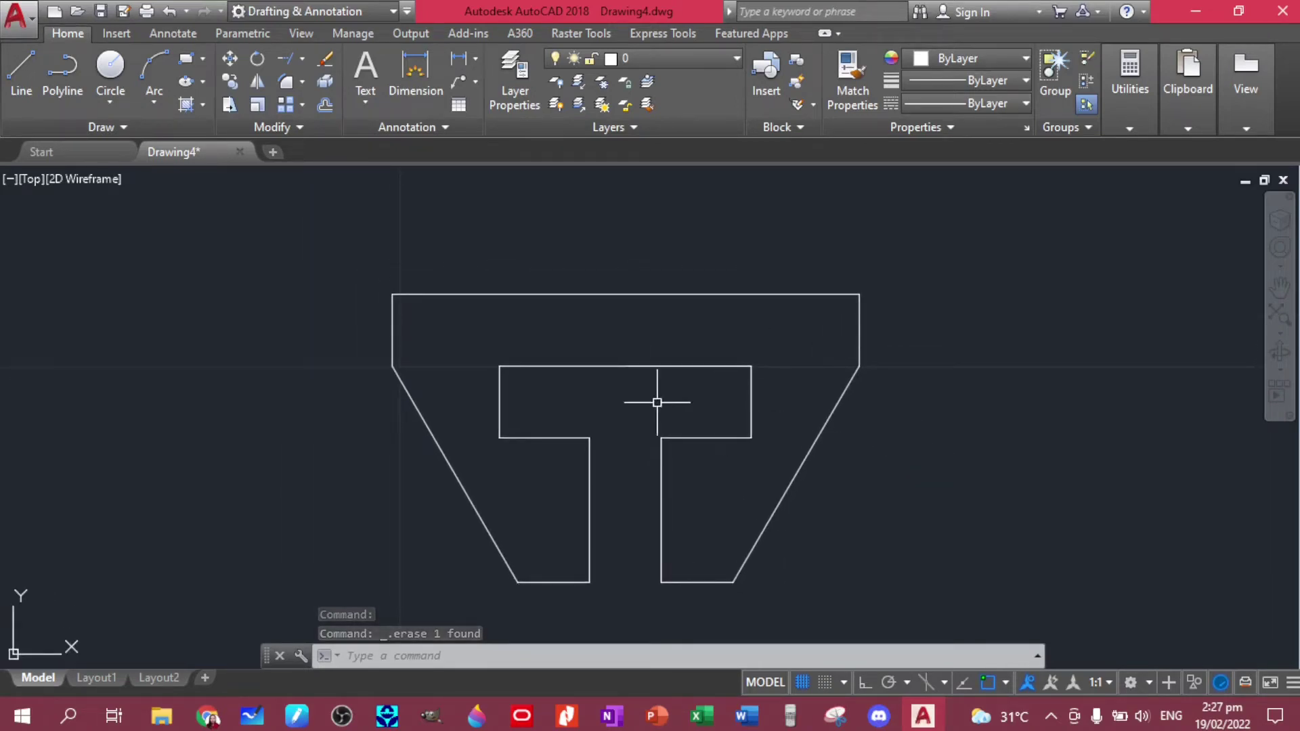
- Dimension the plate's top edge with a 6,5 width dimension placed above it
{"action": "mouse_move", "coordinate": [656, 402]}
{"action": "middle_mouse_down"}
{"action": "mouse_move", "coordinate": [643, 354]}
{"action": "mouse_move", "coordinate": [629, 380]}
{"action": "middle_mouse_up"}
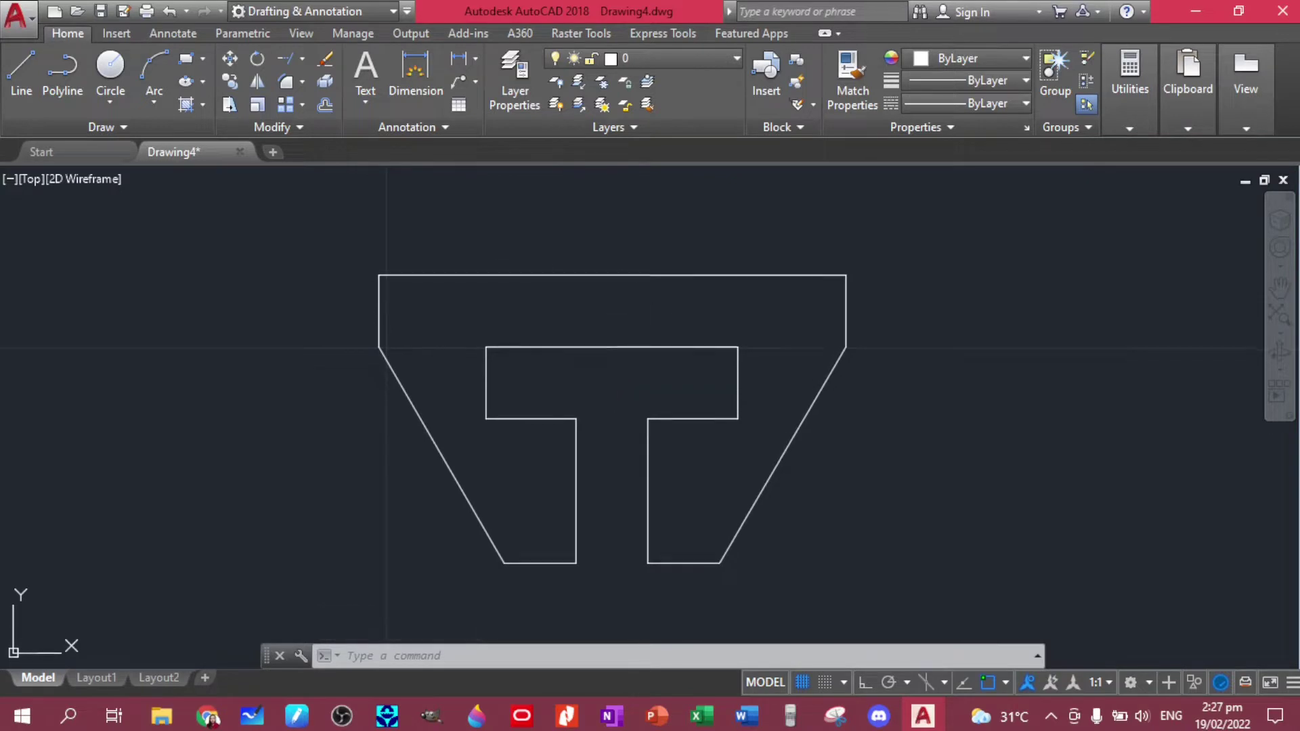
{"action": "left_click", "coordinate": [415, 74]}
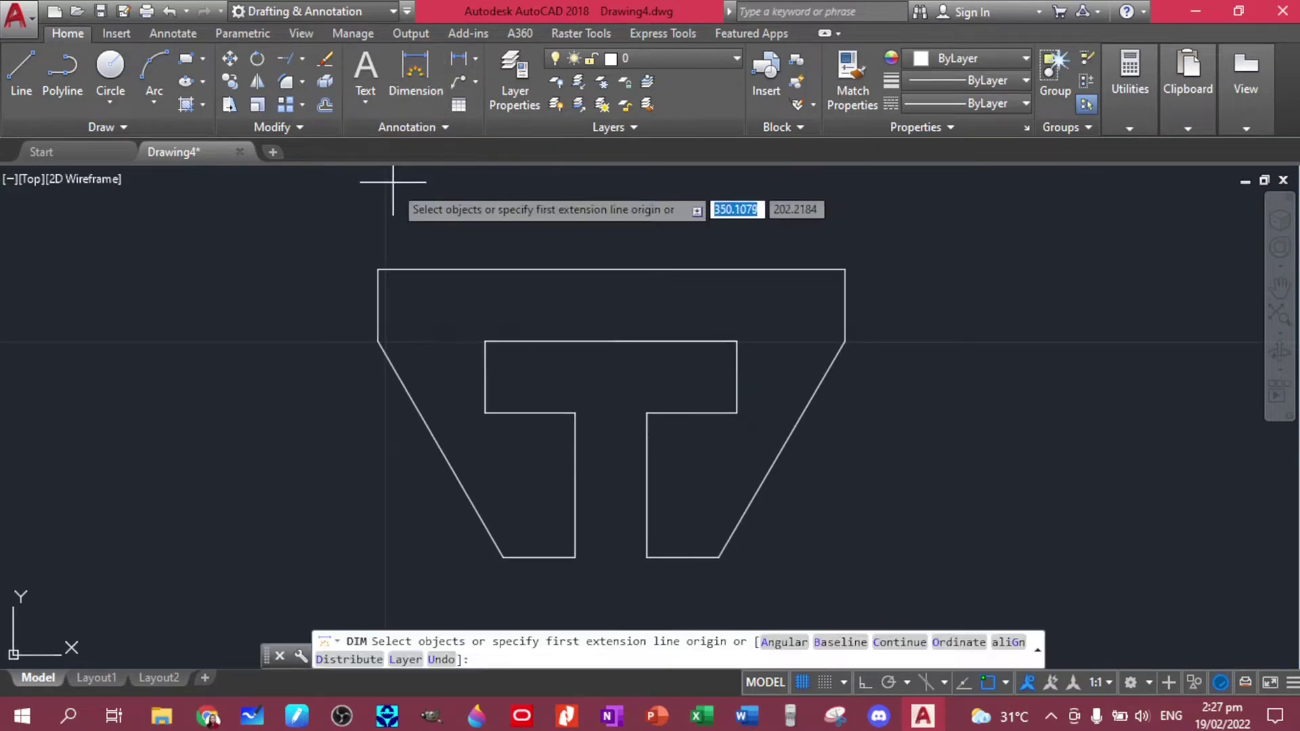
{"action": "left_click", "coordinate": [377, 270]}
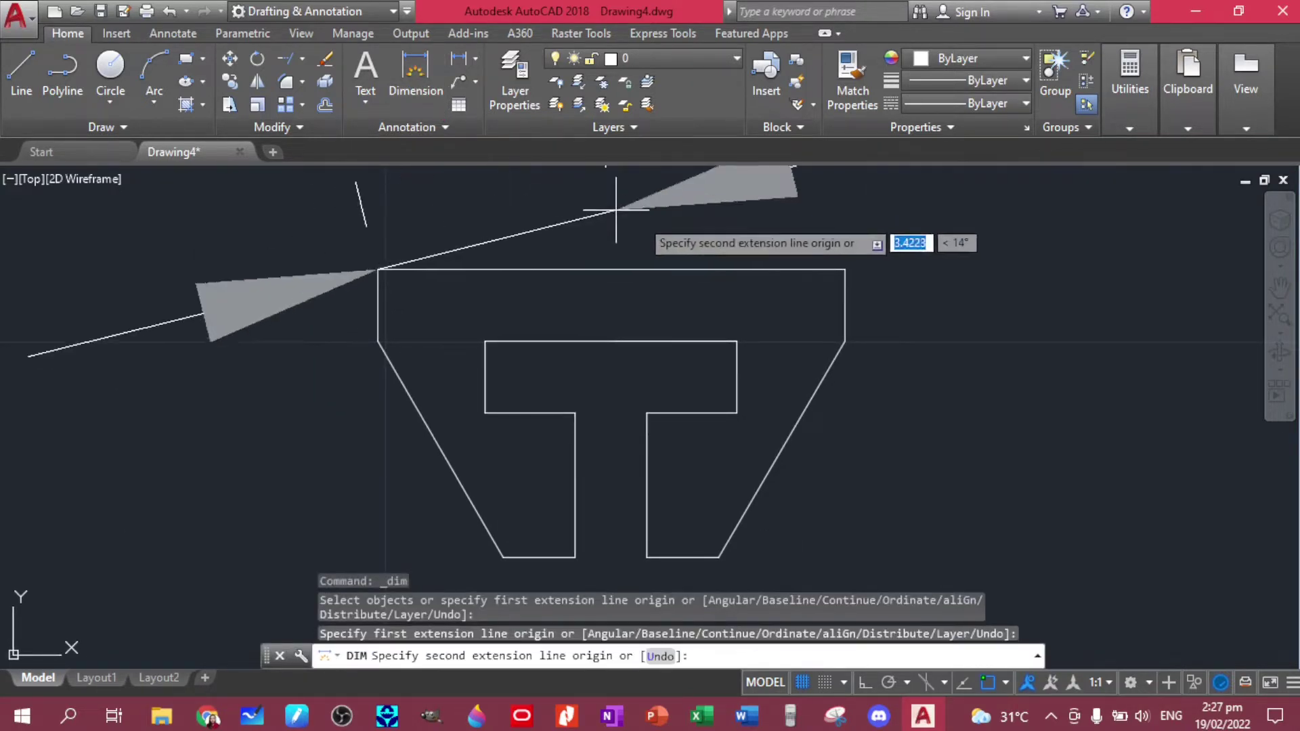
{"action": "left_click", "coordinate": [844, 270]}
{"action": "left_click", "coordinate": [947, 214]}
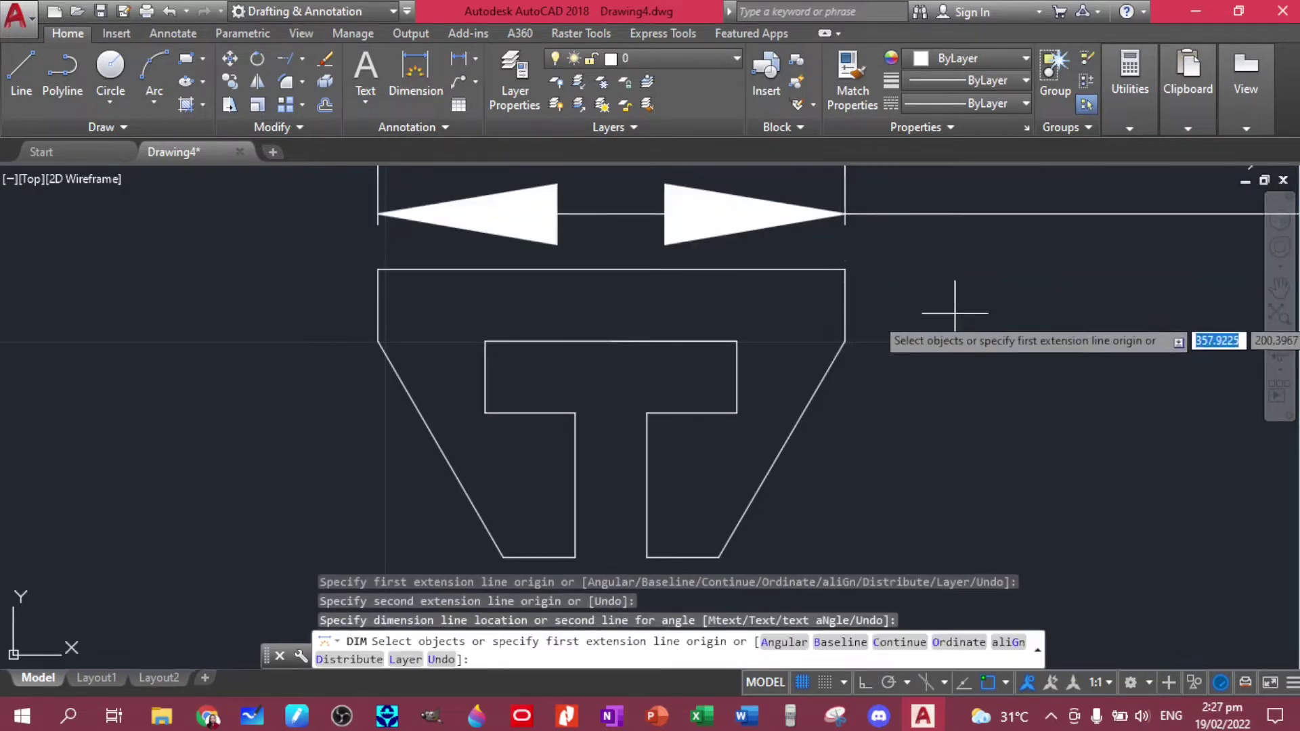
{"action": "scroll", "coordinate": [991, 325], "scroll_direction": "down", "scroll_amount": 3}
{"action": "mouse_move", "coordinate": [992, 325]}
{"action": "middle_mouse_down"}
{"action": "mouse_move", "coordinate": [955, 350]}
{"action": "mouse_move", "coordinate": [734, 409]}
{"action": "middle_mouse_up"}
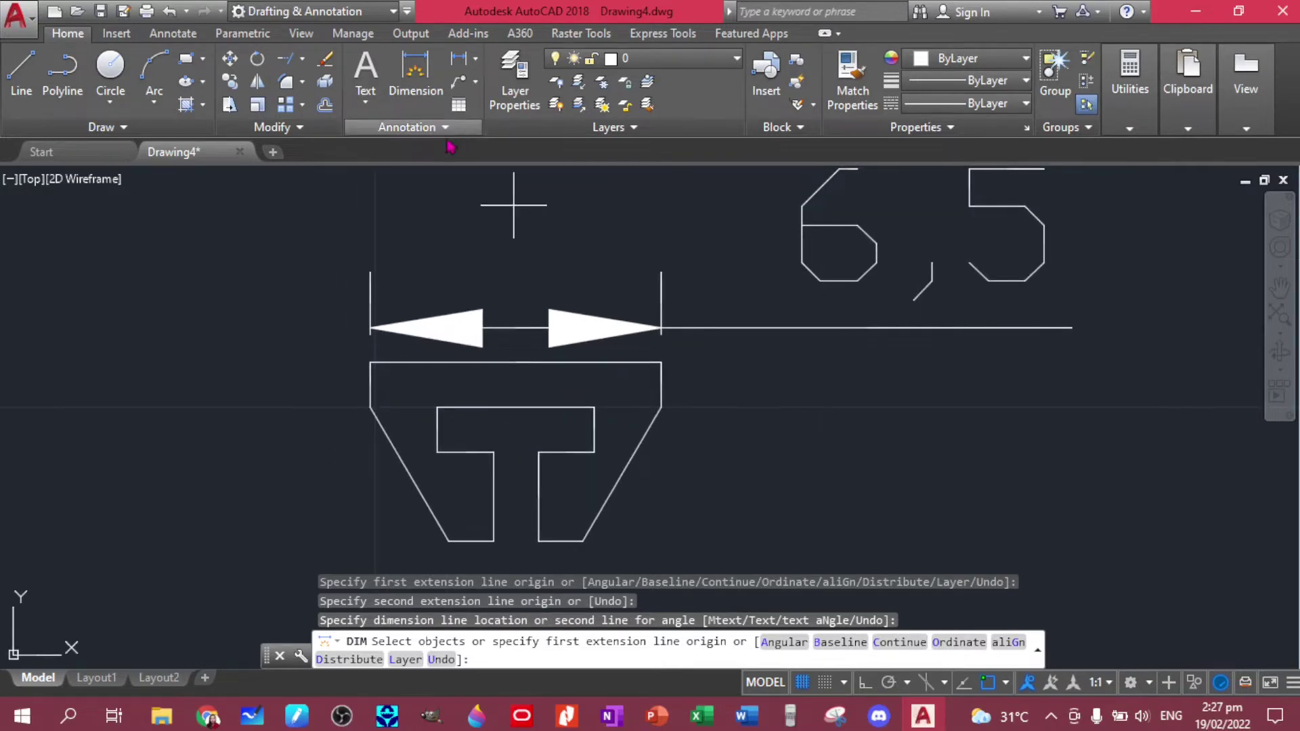
- Check the annotation style lists, keep Standard text, and bring up the Dimension Style Manager
{"action": "left_click", "coordinate": [425, 129]}
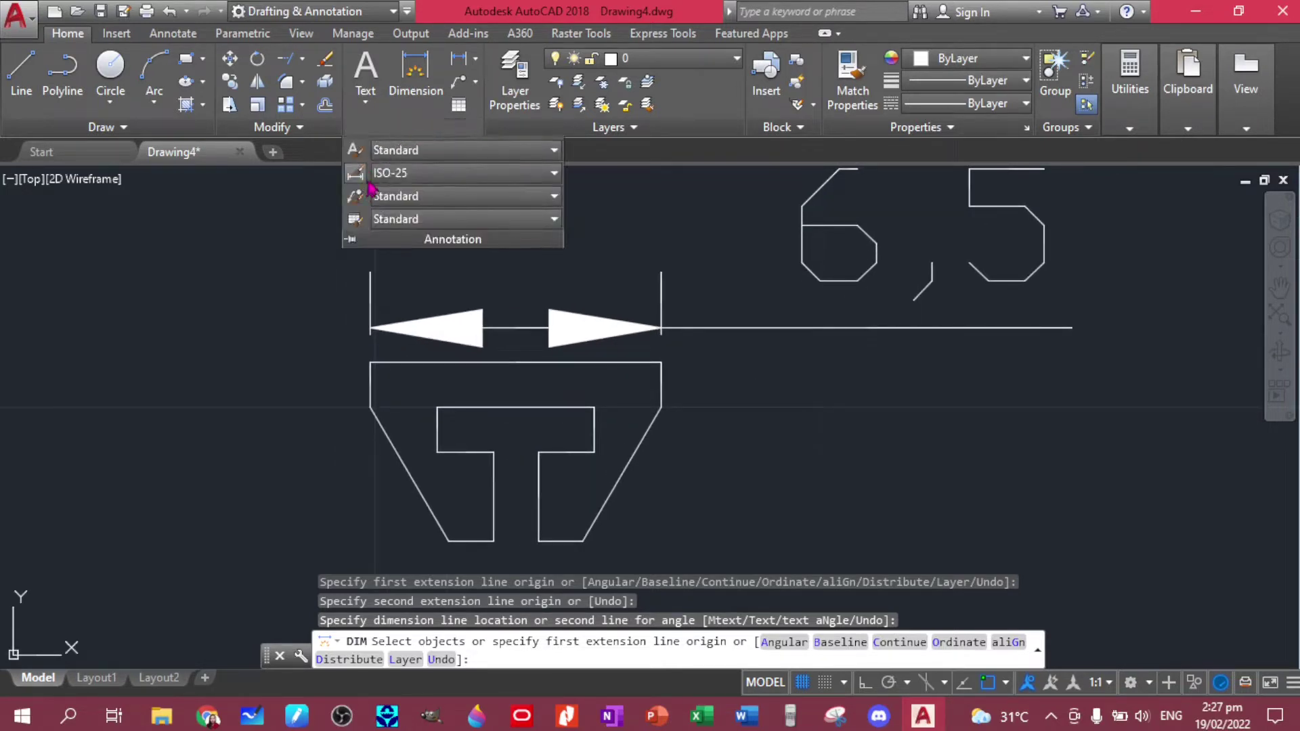
{"action": "left_click", "coordinate": [505, 180]}
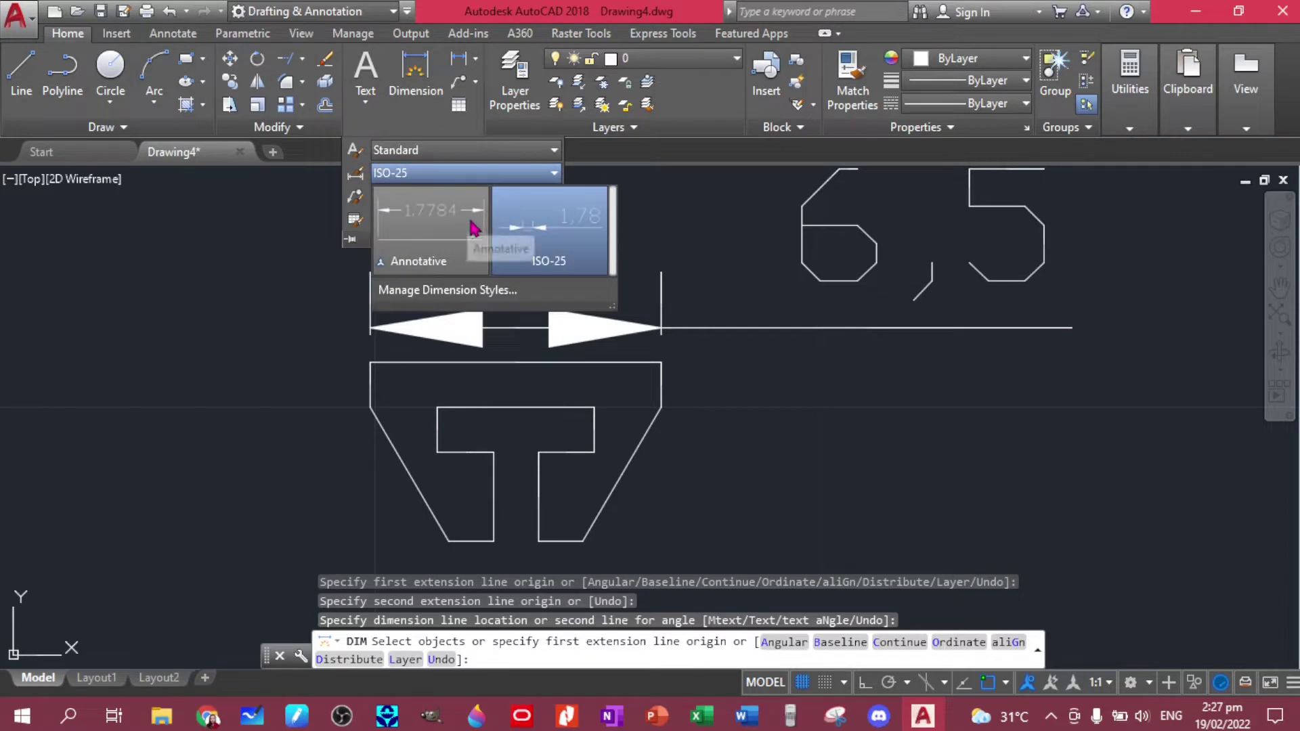
{"action": "left_click", "coordinate": [474, 151]}
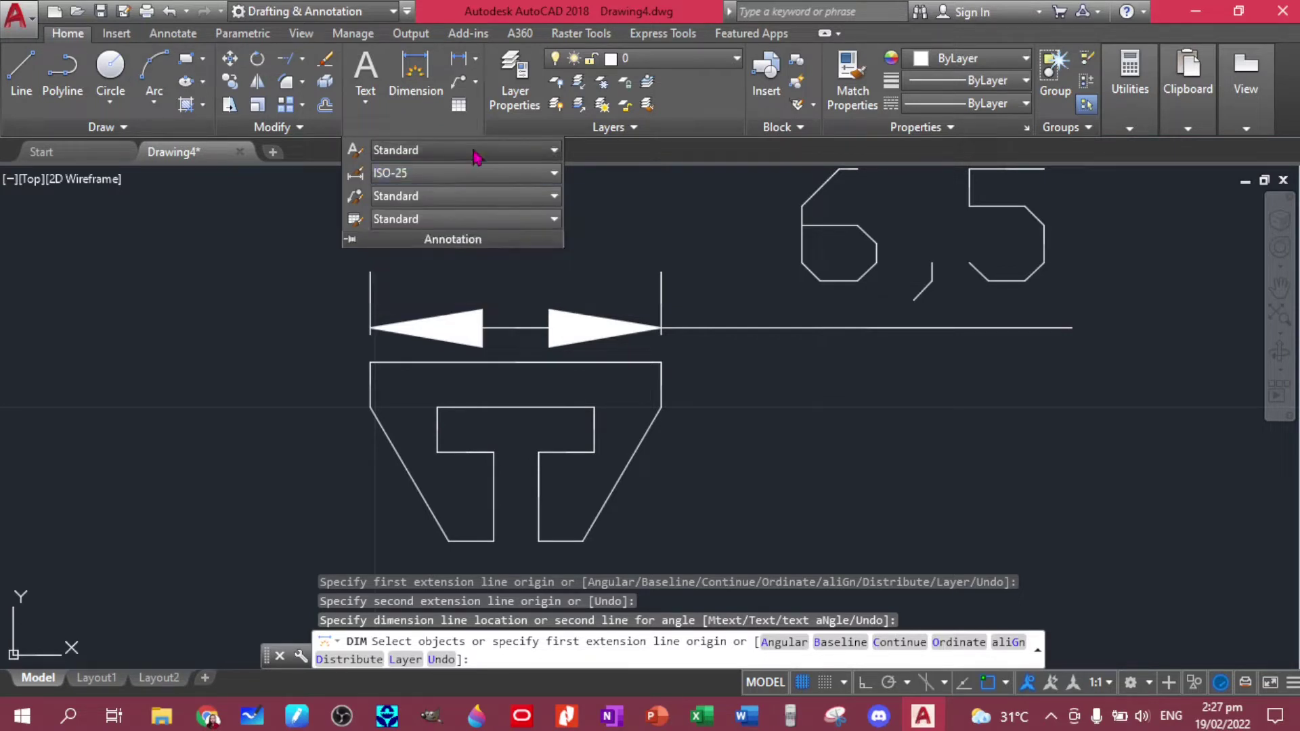
{"action": "left_click", "coordinate": [418, 221]}
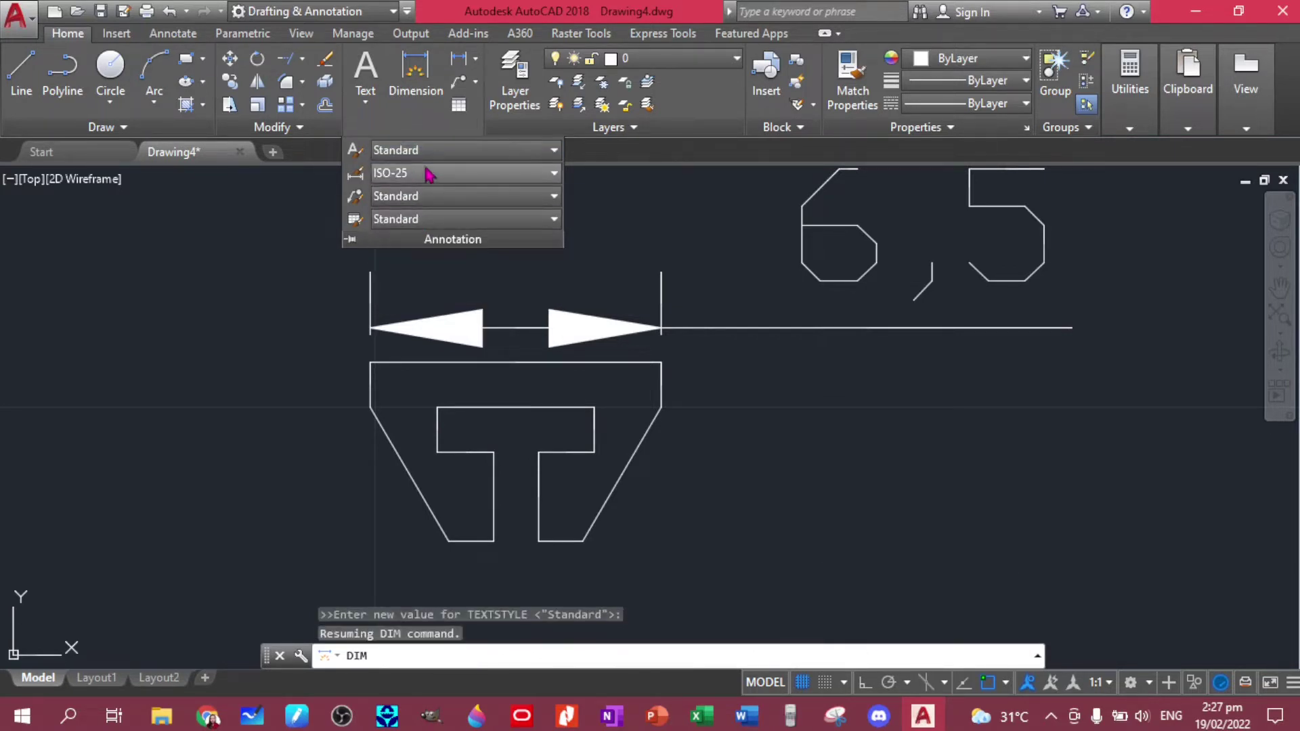
{"action": "left_click", "coordinate": [426, 176]}
{"action": "left_click", "coordinate": [356, 197]}
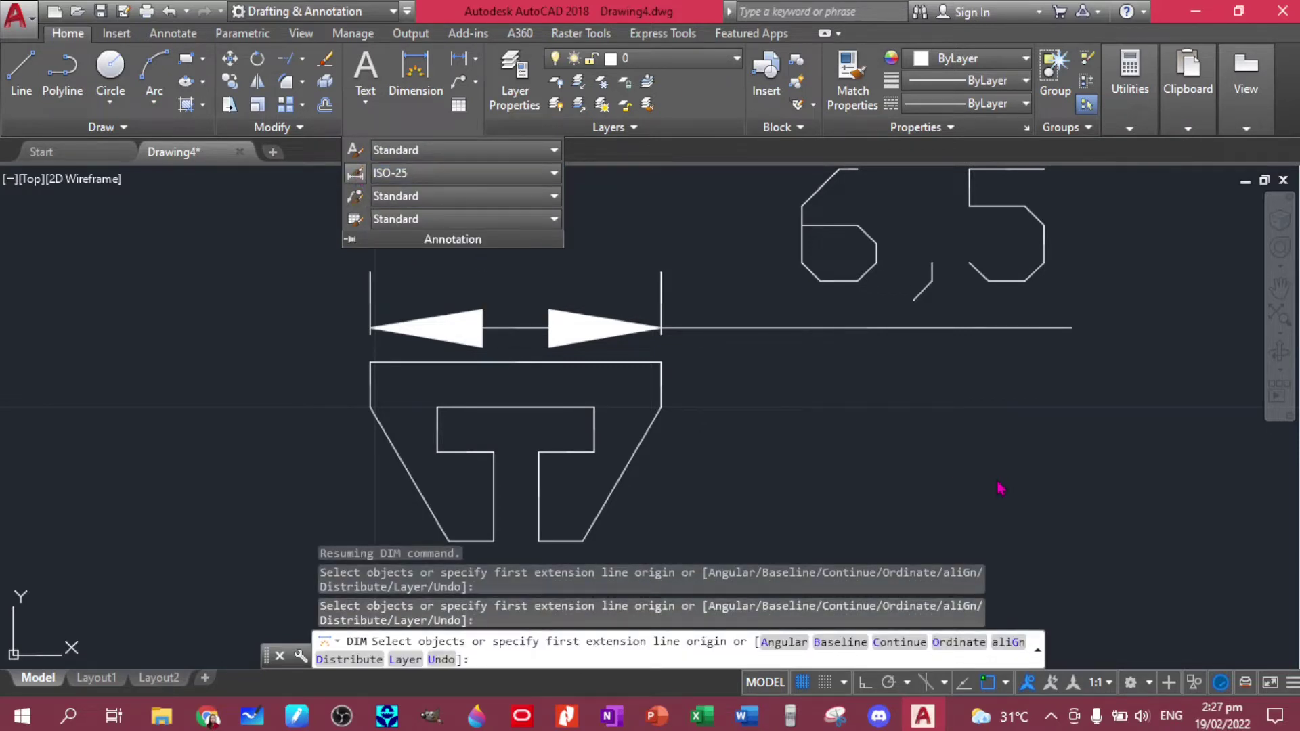
- Set the ISO-25 dimension style's overall scale to 0.3
{"action": "left_click", "coordinate": [843, 318]}
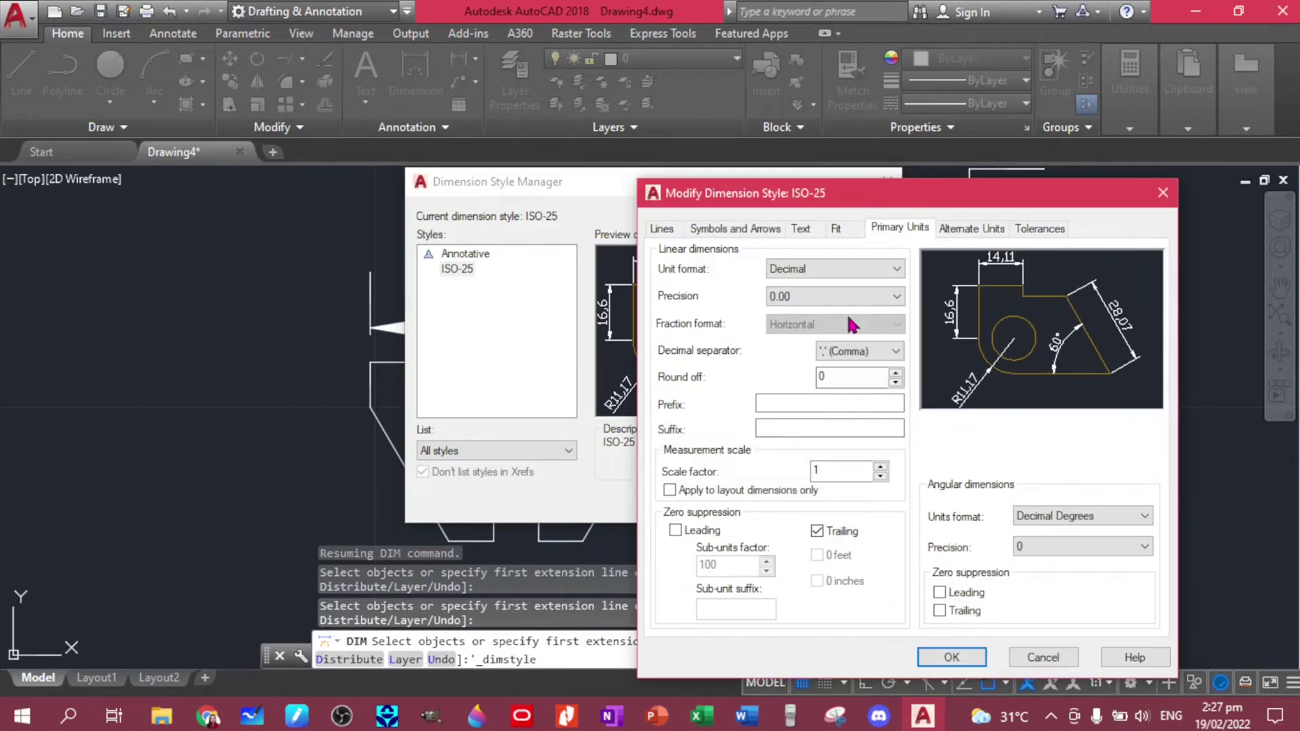
{"action": "left_click", "coordinate": [837, 228]}
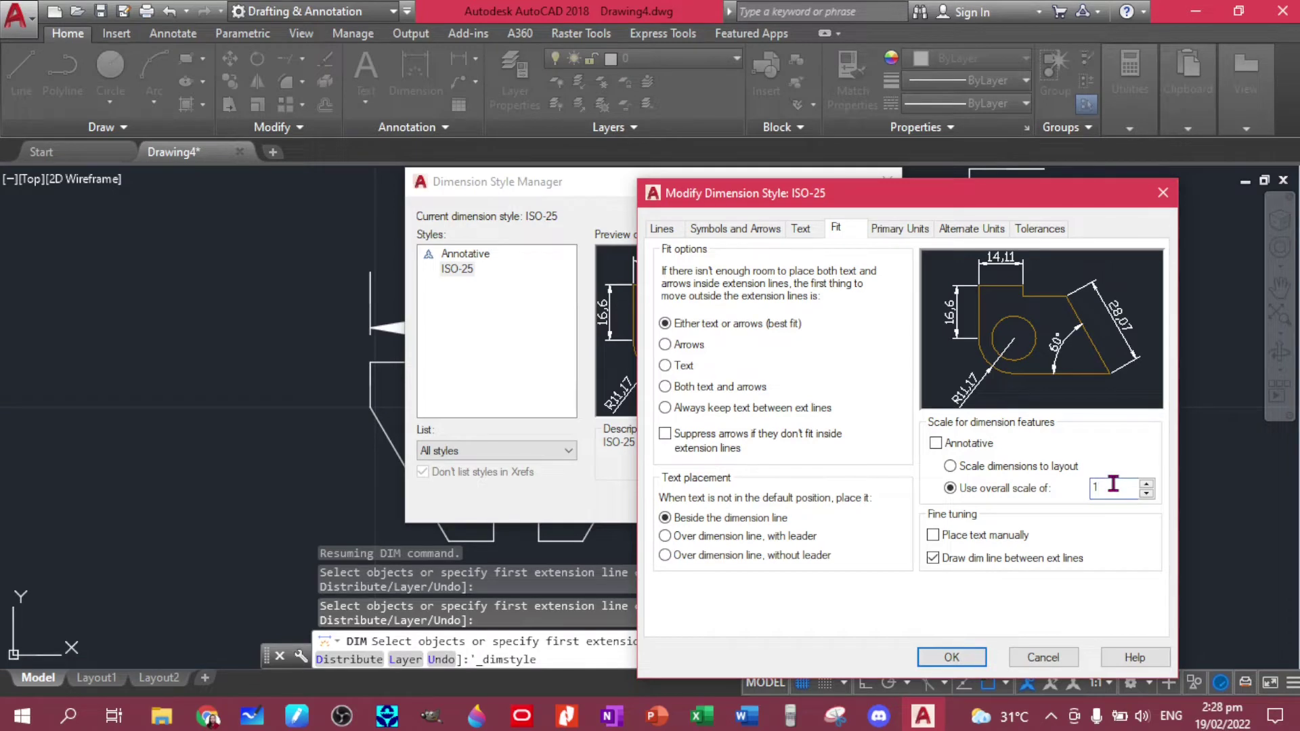
{"action": "left_click", "coordinate": [1113, 484]}
{"action": "key", "text": "BackSpace"}
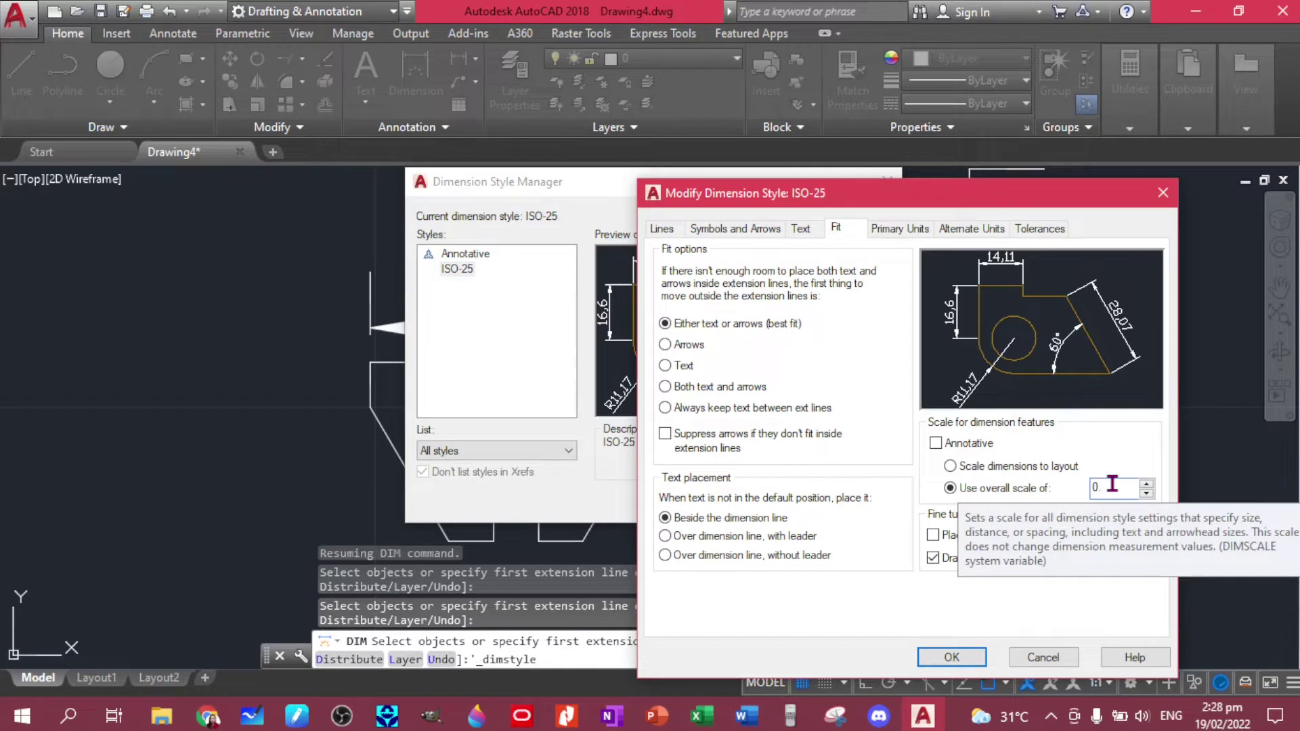
{"action": "type", "text": "3"}
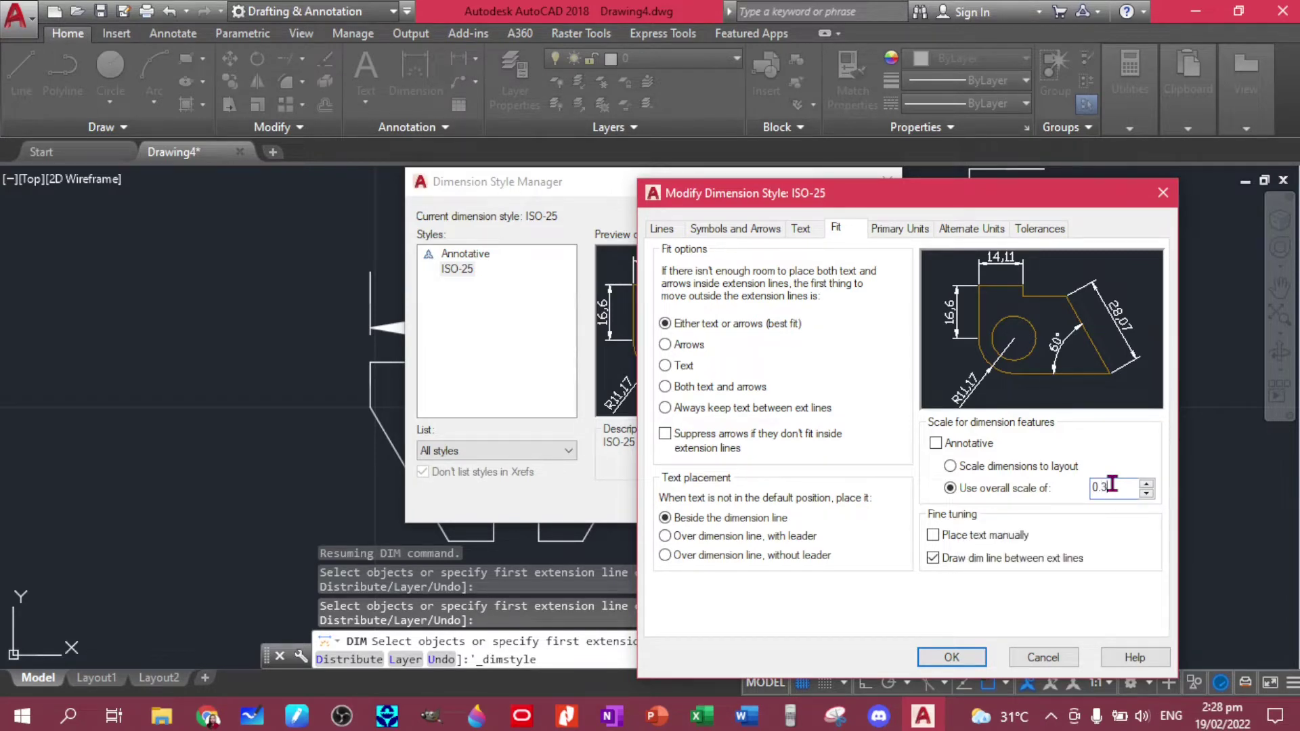
{"action": "left_click", "coordinate": [962, 658]}
- Give ISO-25 a period decimal separator and horizontal text alignment, and make it current
{"action": "left_click", "coordinate": [840, 315]}
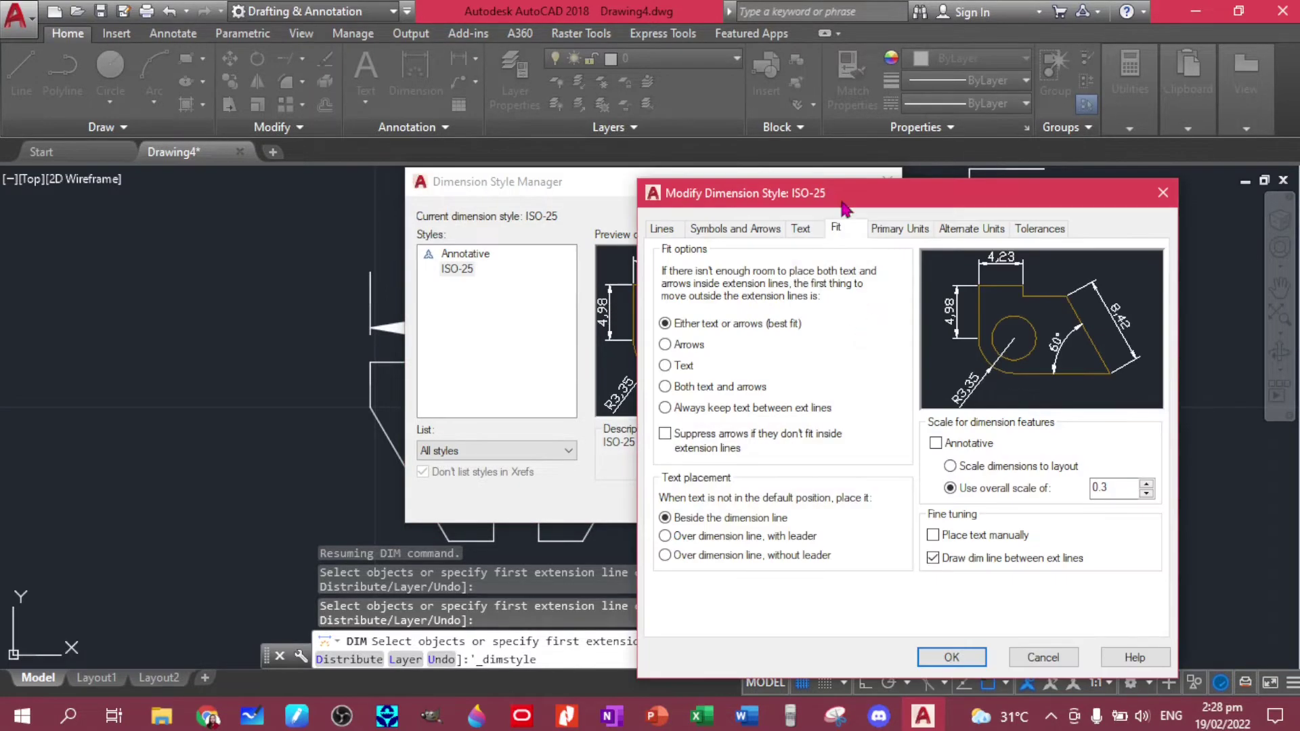
{"action": "left_click", "coordinate": [901, 233]}
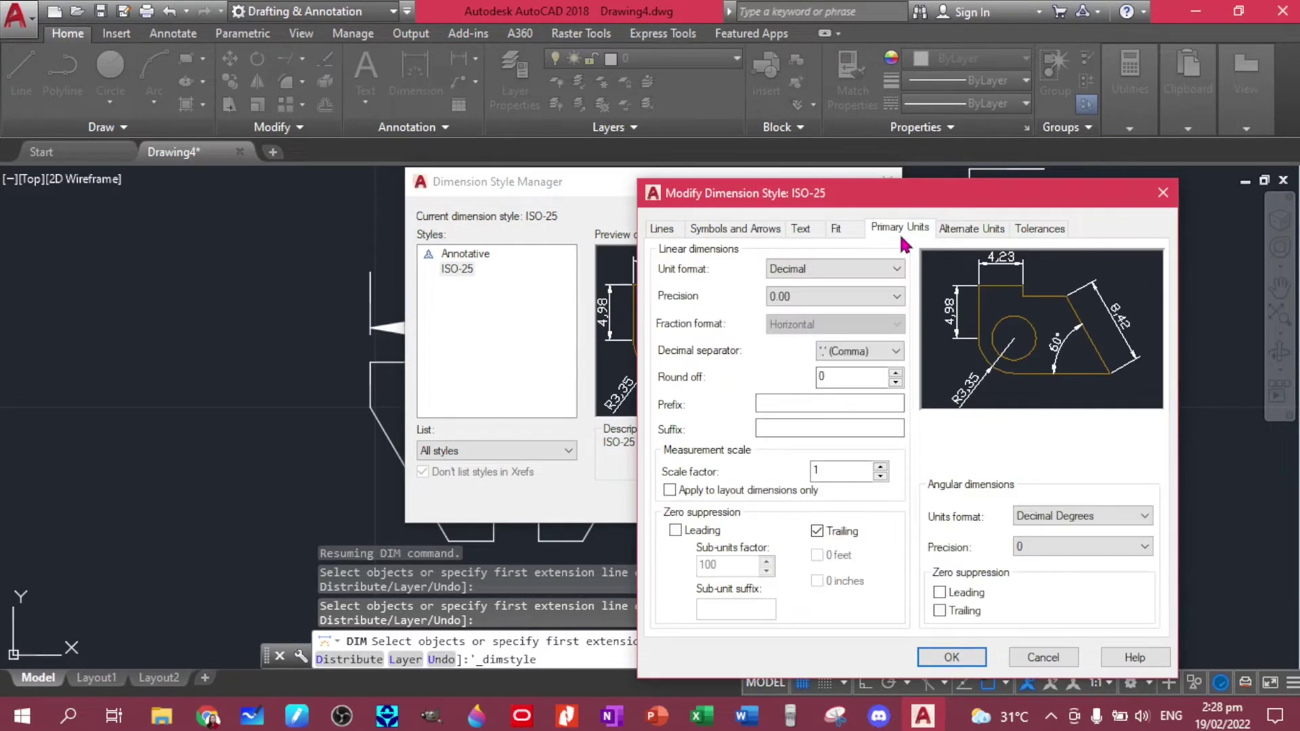
{"action": "left_click", "coordinate": [895, 351]}
{"action": "left_click", "coordinate": [857, 365]}
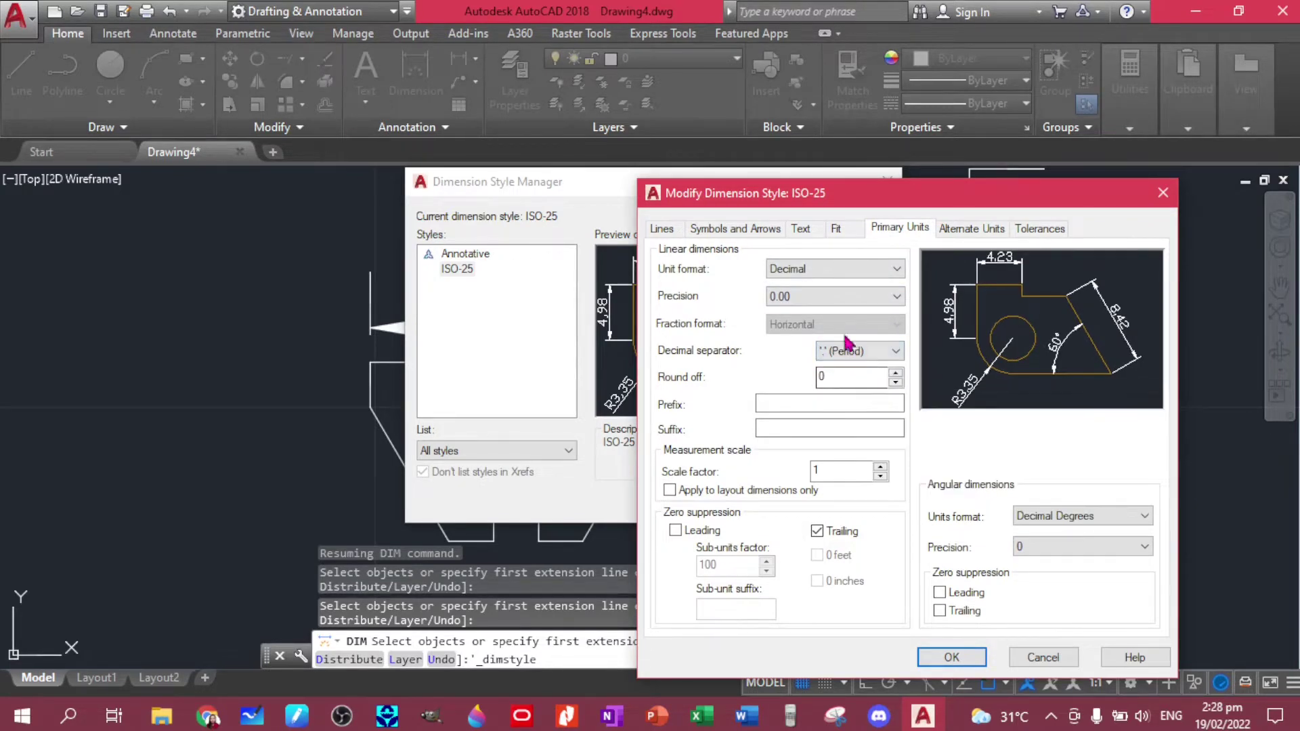
{"action": "left_click", "coordinate": [799, 230]}
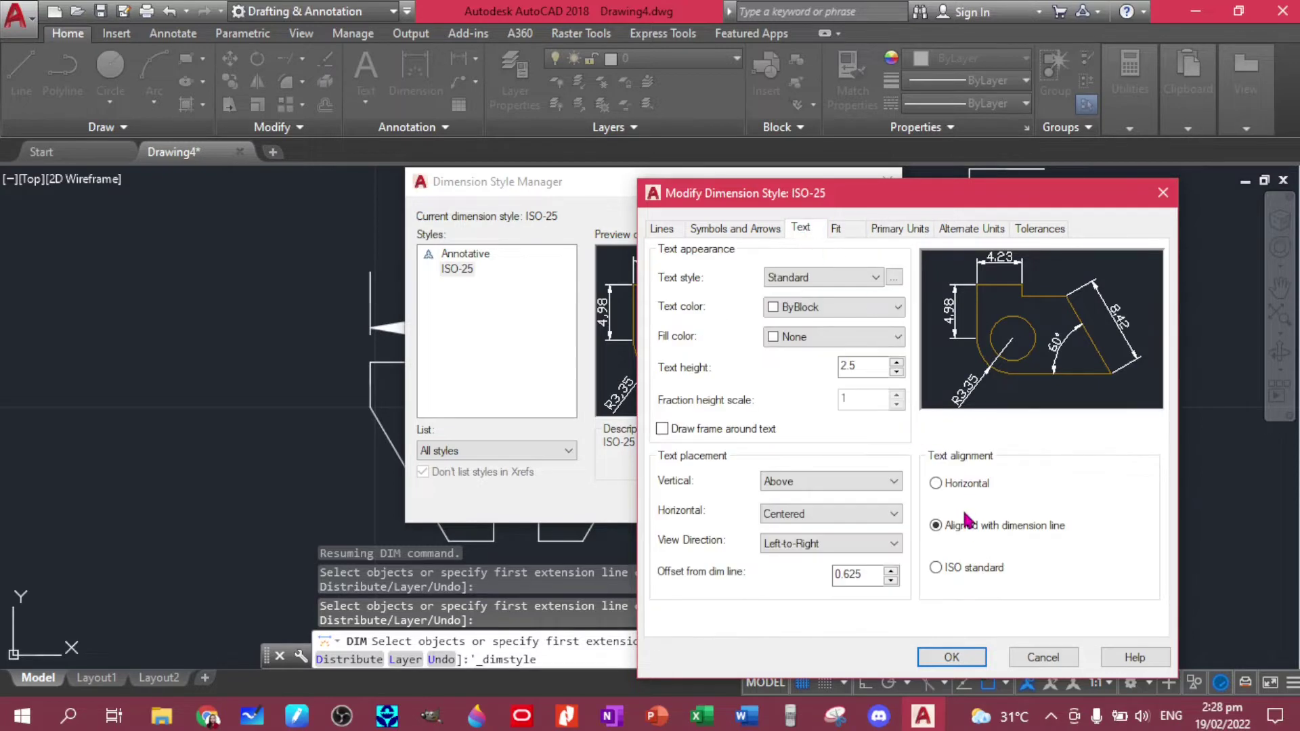
{"action": "left_click", "coordinate": [936, 484]}
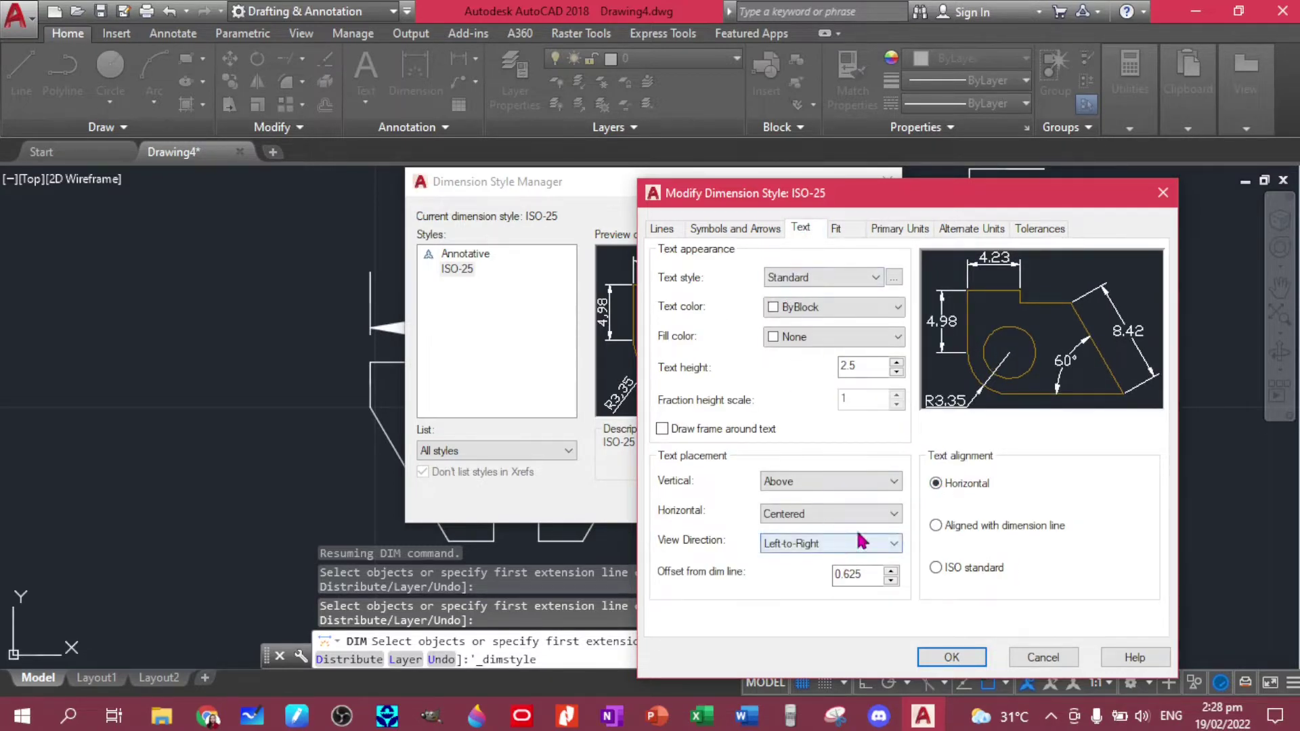
{"action": "left_click", "coordinate": [951, 656]}
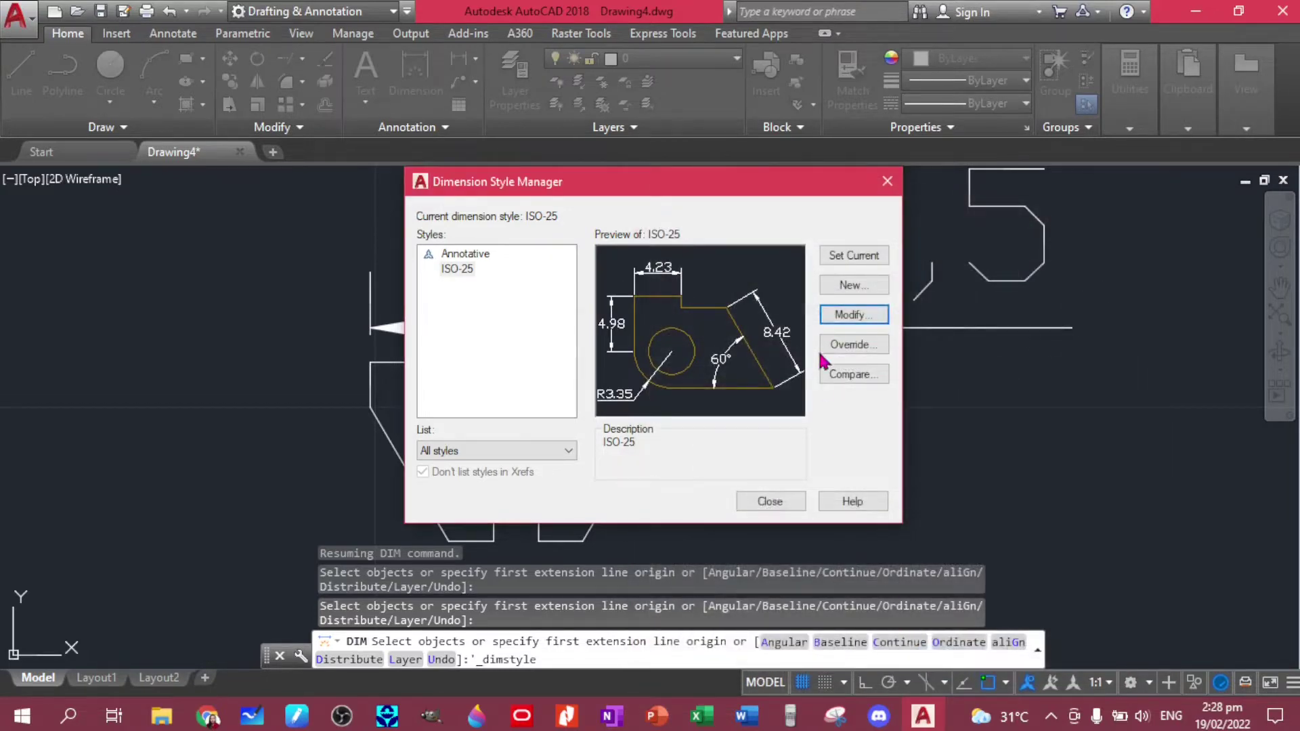
{"action": "left_click", "coordinate": [840, 257]}
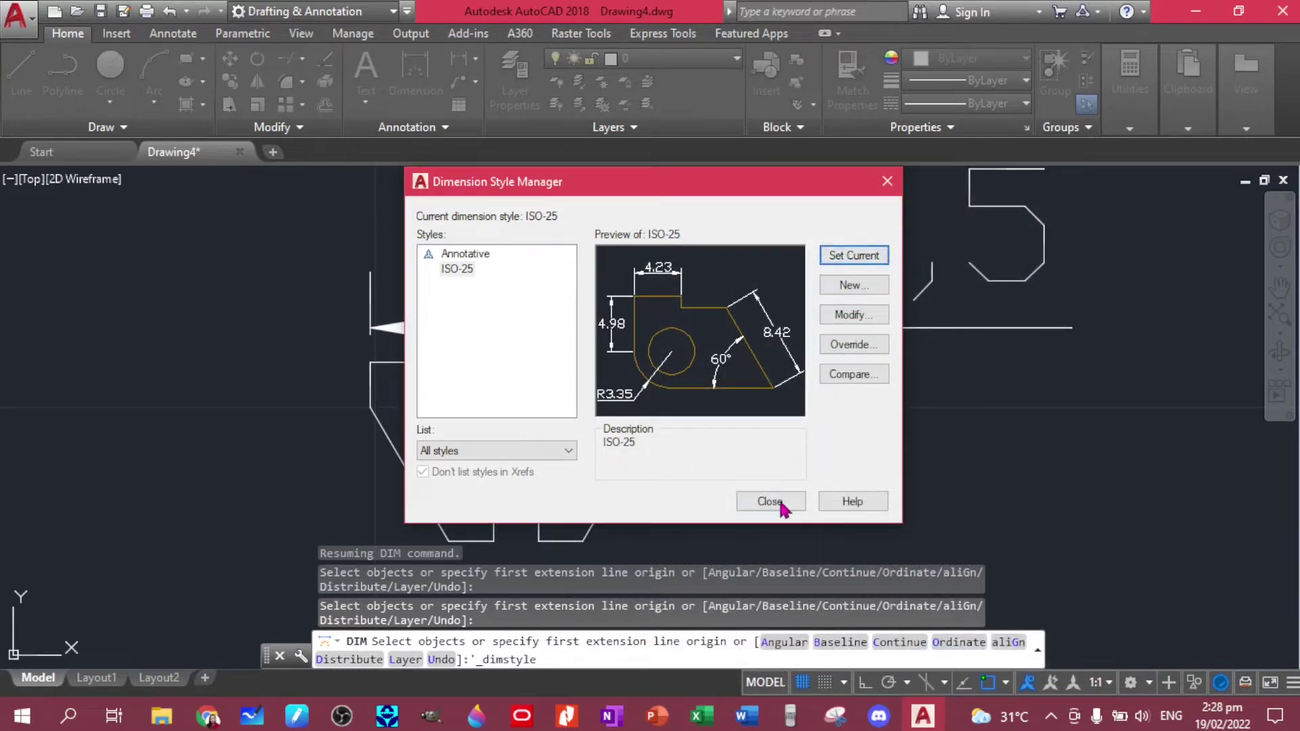
{"action": "left_click", "coordinate": [772, 504]}
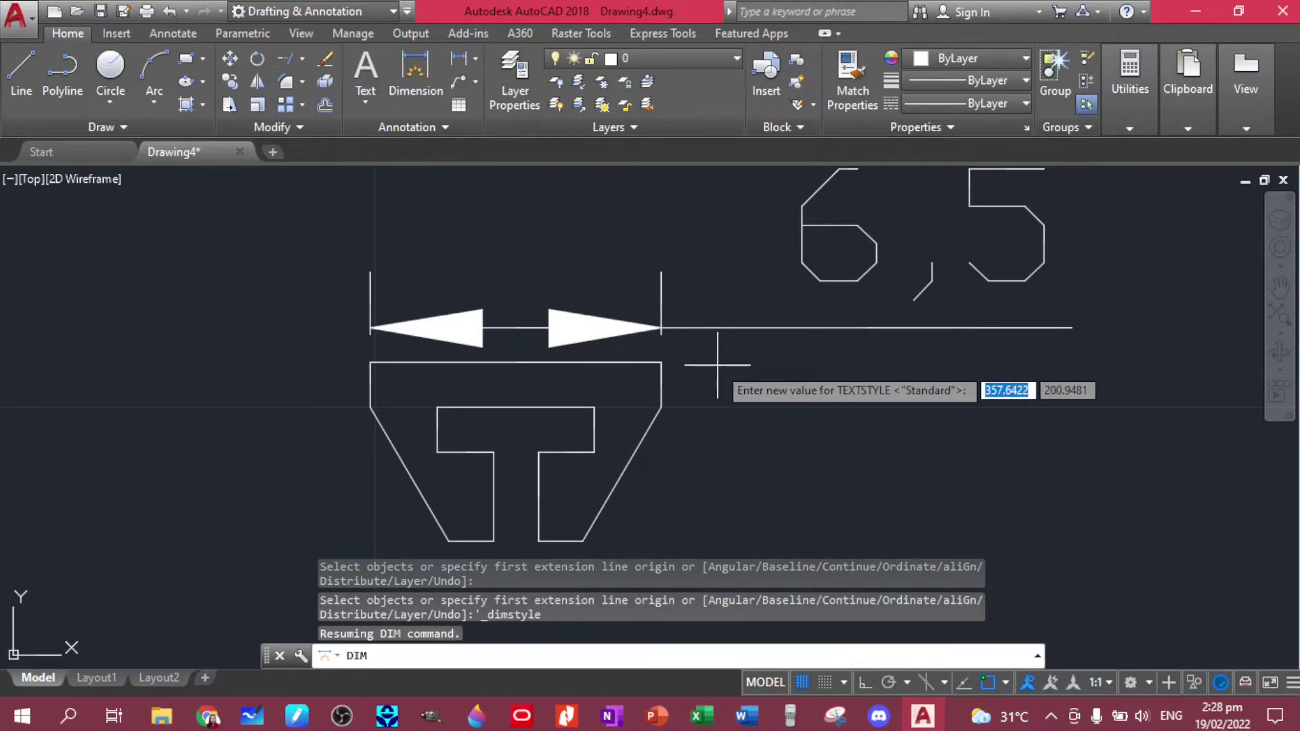
- Cancel a stray dimension and erase the oversized 6,5 top dimension
{"action": "left_click", "coordinate": [697, 366]}
{"action": "left_click", "coordinate": [705, 356]}
{"action": "key", "text": "Escape"}
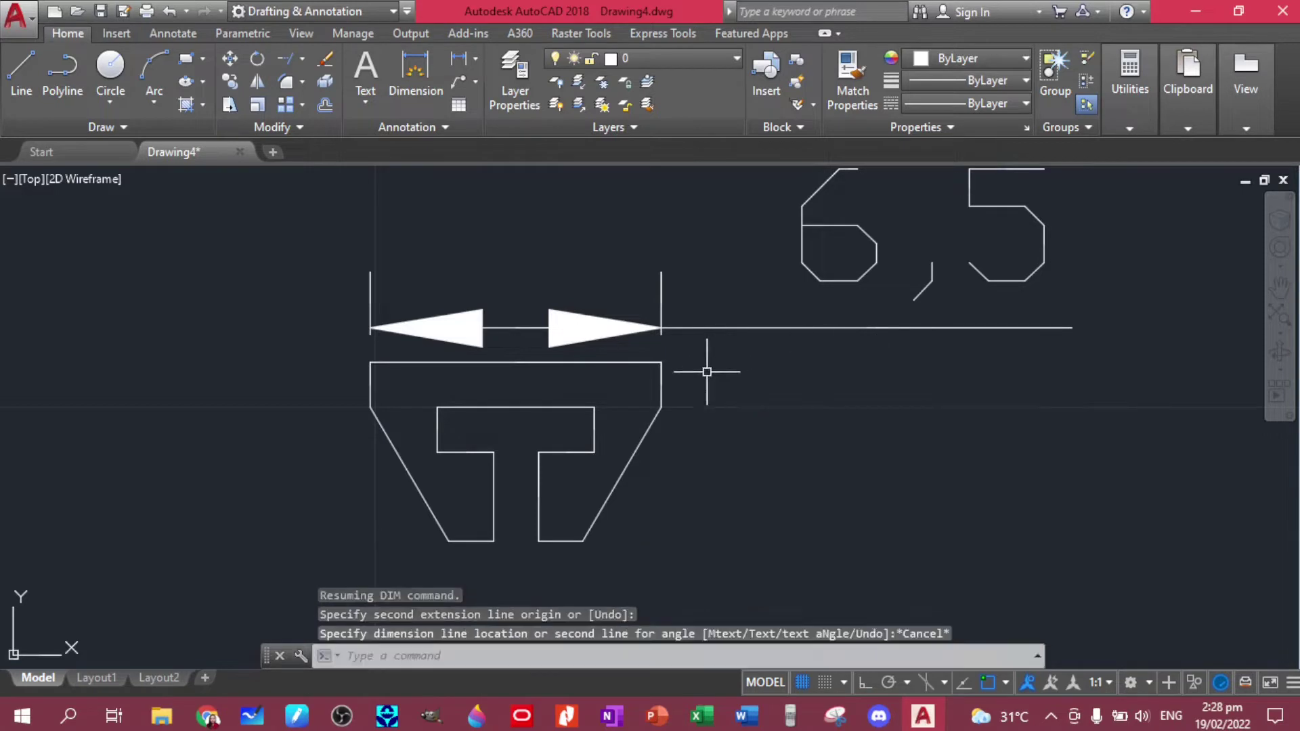
{"action": "left_click", "coordinate": [661, 318]}
{"action": "key", "text": "Delete"}
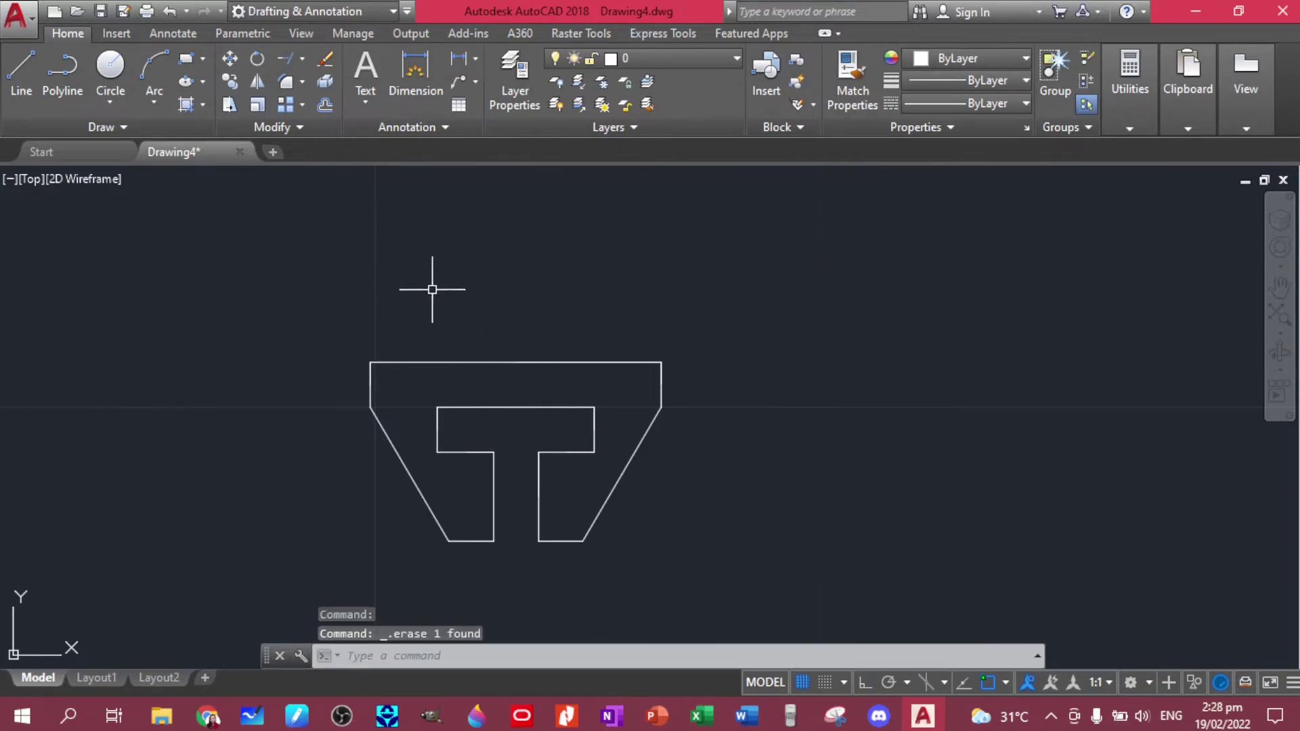
- Redraw the top-edge width dimension above the plate, now reading 6.5, then run DIMSTY
{"action": "left_click", "coordinate": [415, 75]}
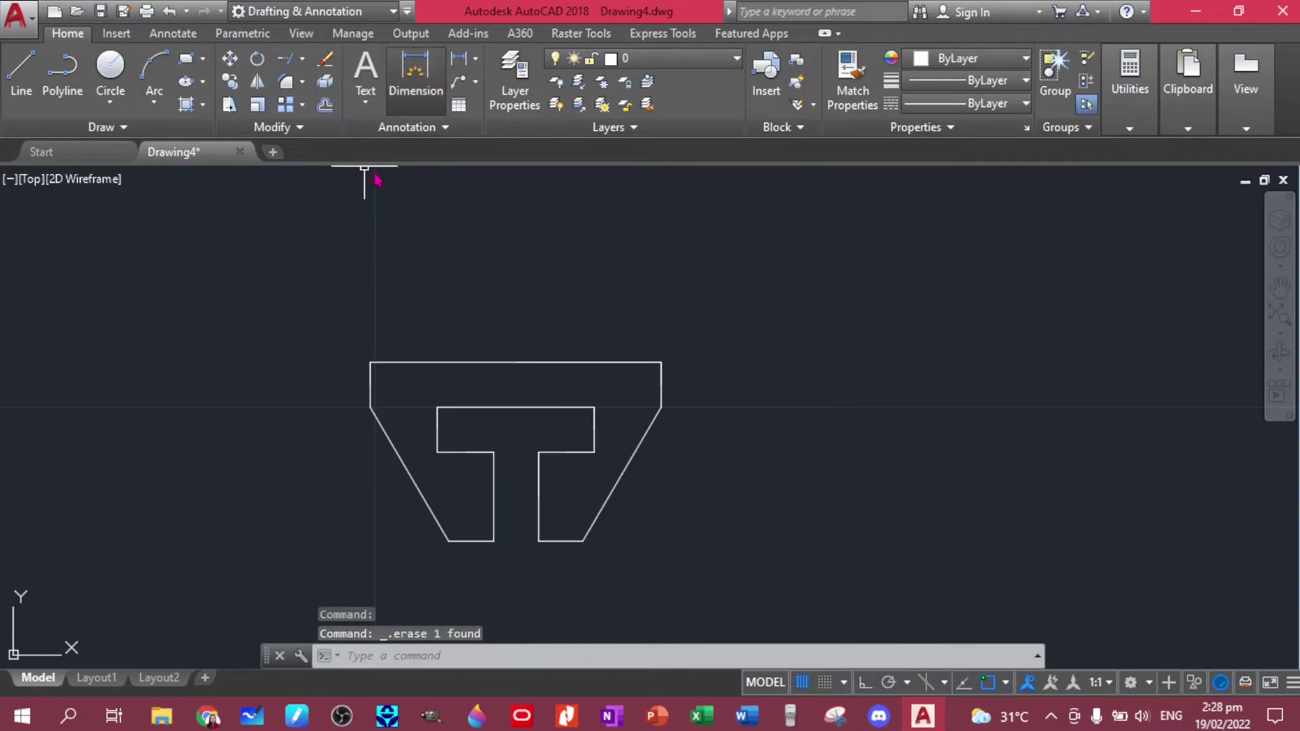
{"action": "left_click", "coordinate": [370, 363]}
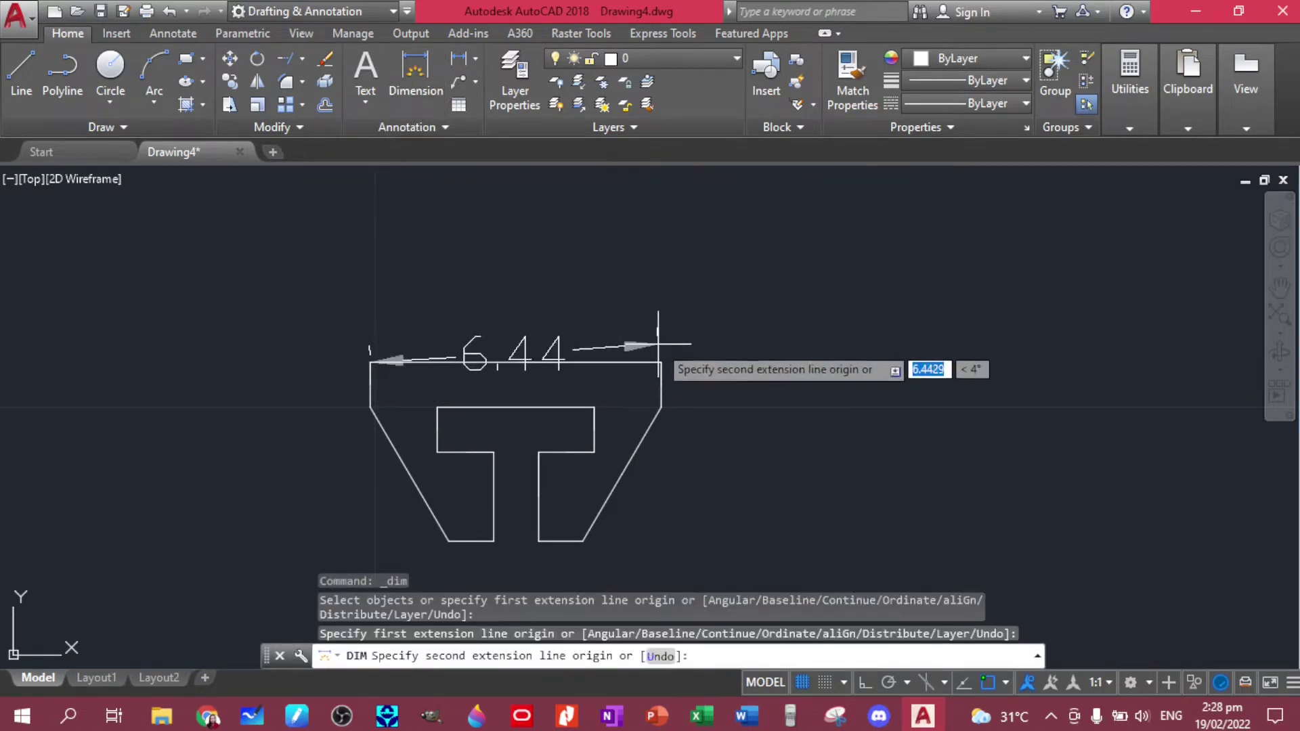
{"action": "left_click", "coordinate": [660, 363]}
{"action": "left_click", "coordinate": [665, 336]}
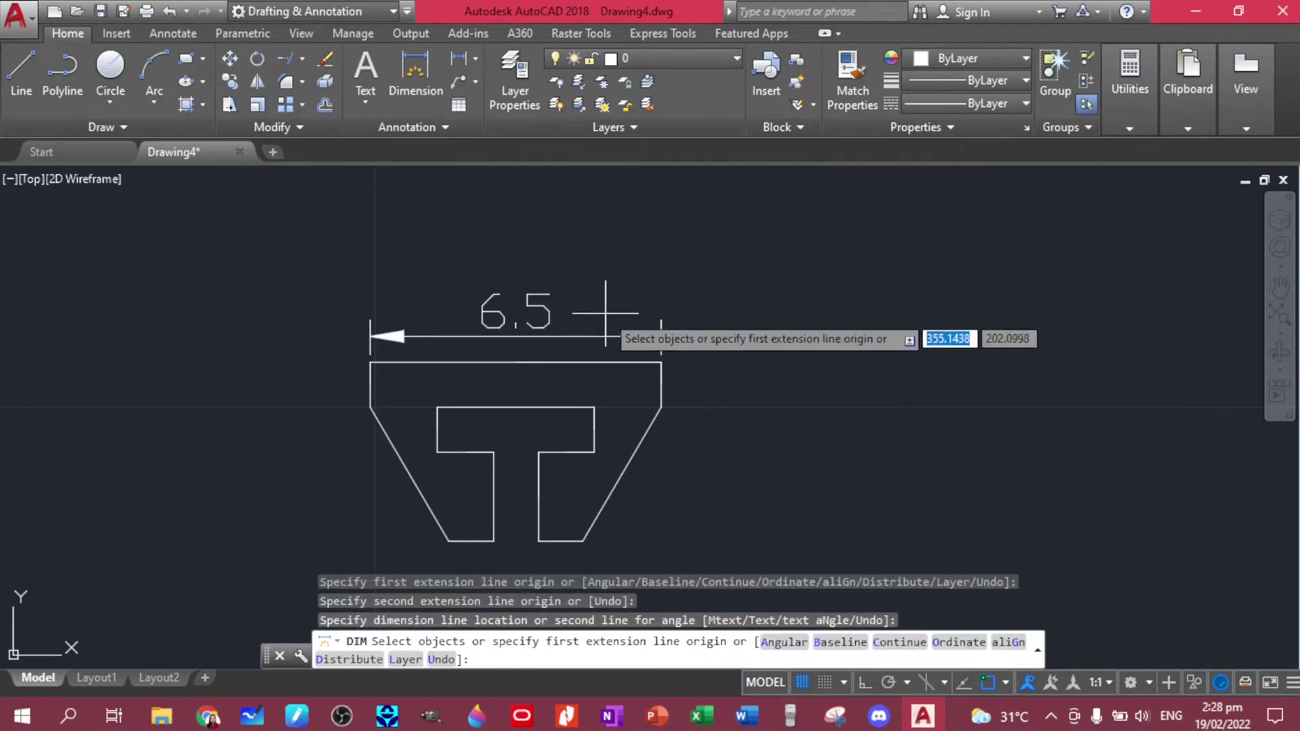
{"action": "key", "text": "Escape"}
{"action": "type", "text": "dim"}
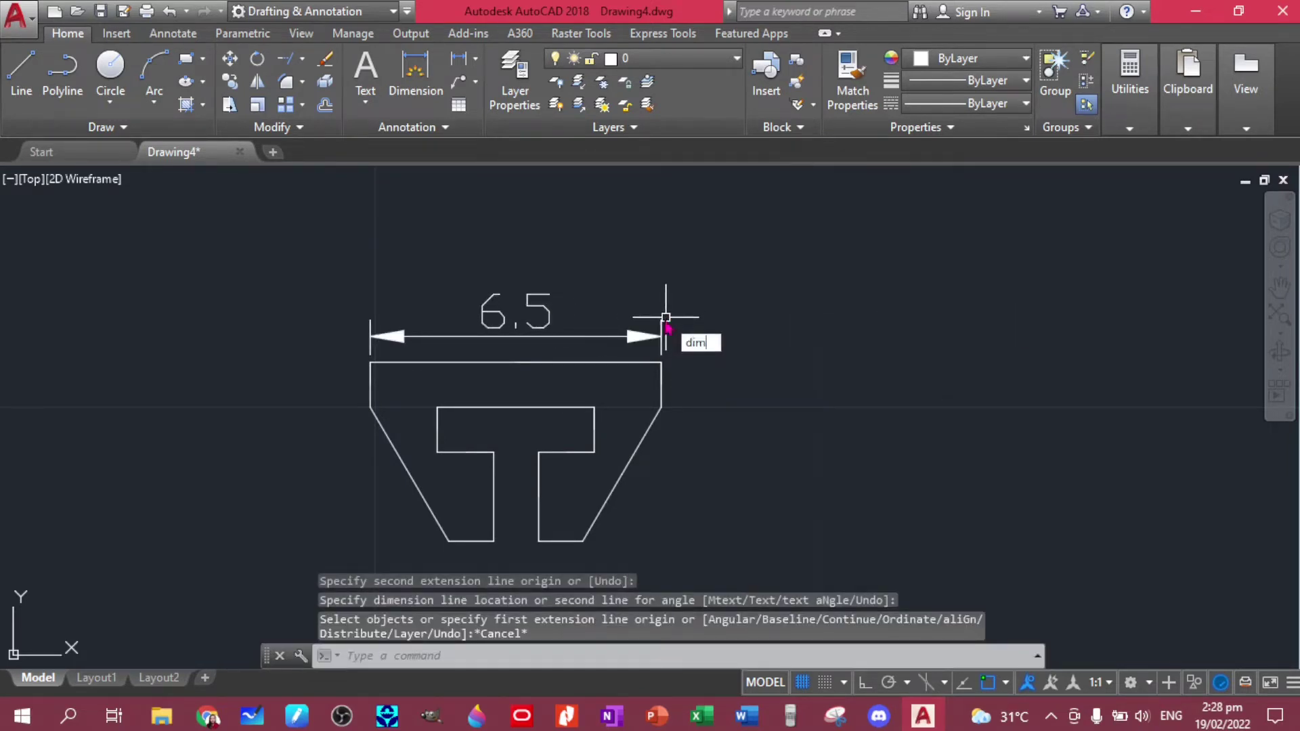
{"action": "type", "text": "sty"}
{"action": "key", "text": "Return"}
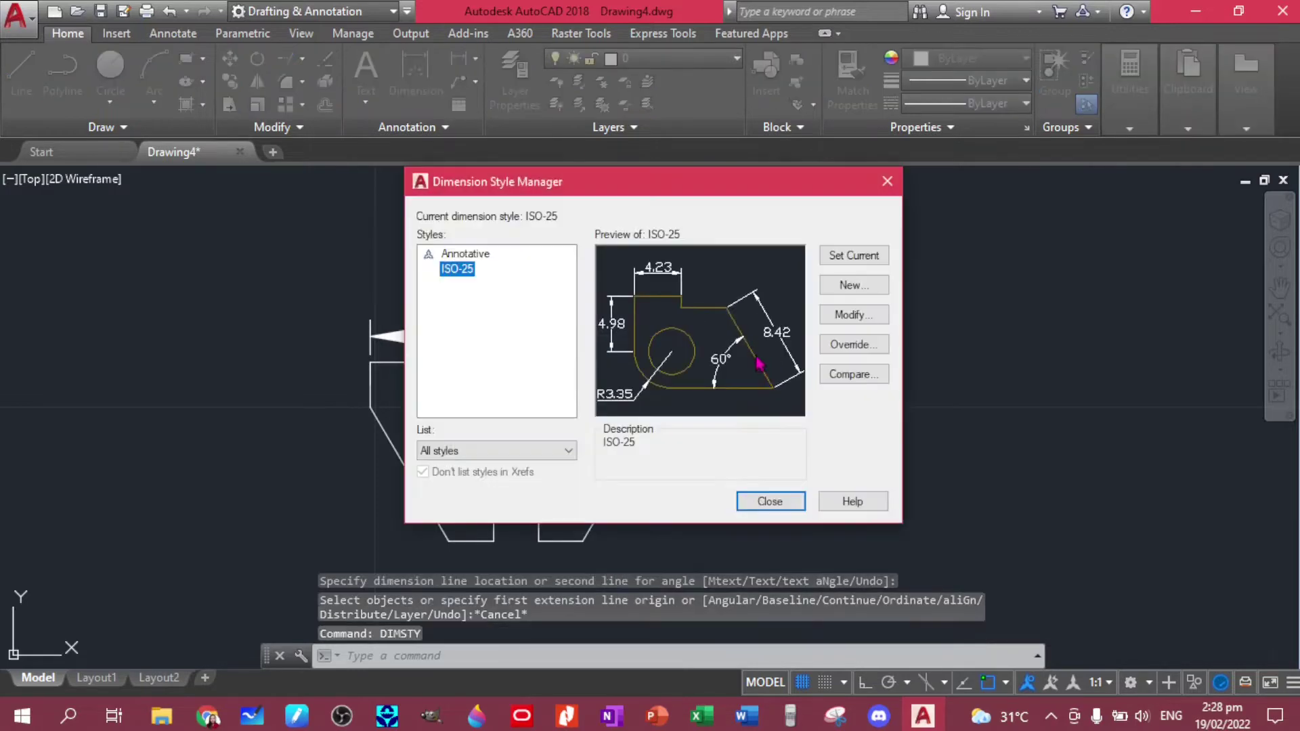
- Change ISO-25's overall scale to 0.2 and set it as the current style
{"action": "left_click", "coordinate": [837, 321]}
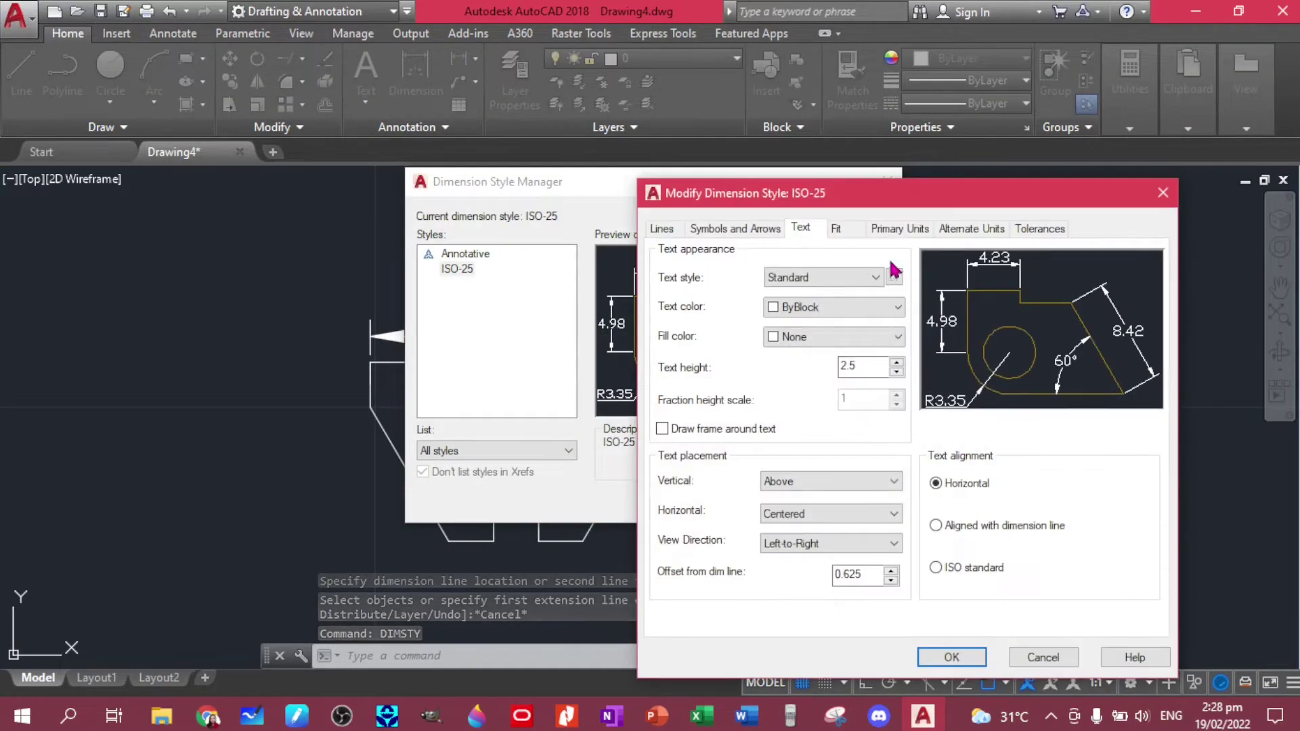
{"action": "left_click", "coordinate": [839, 230]}
{"action": "double_click", "coordinate": [1110, 487]}
{"action": "type", "text": "0."}
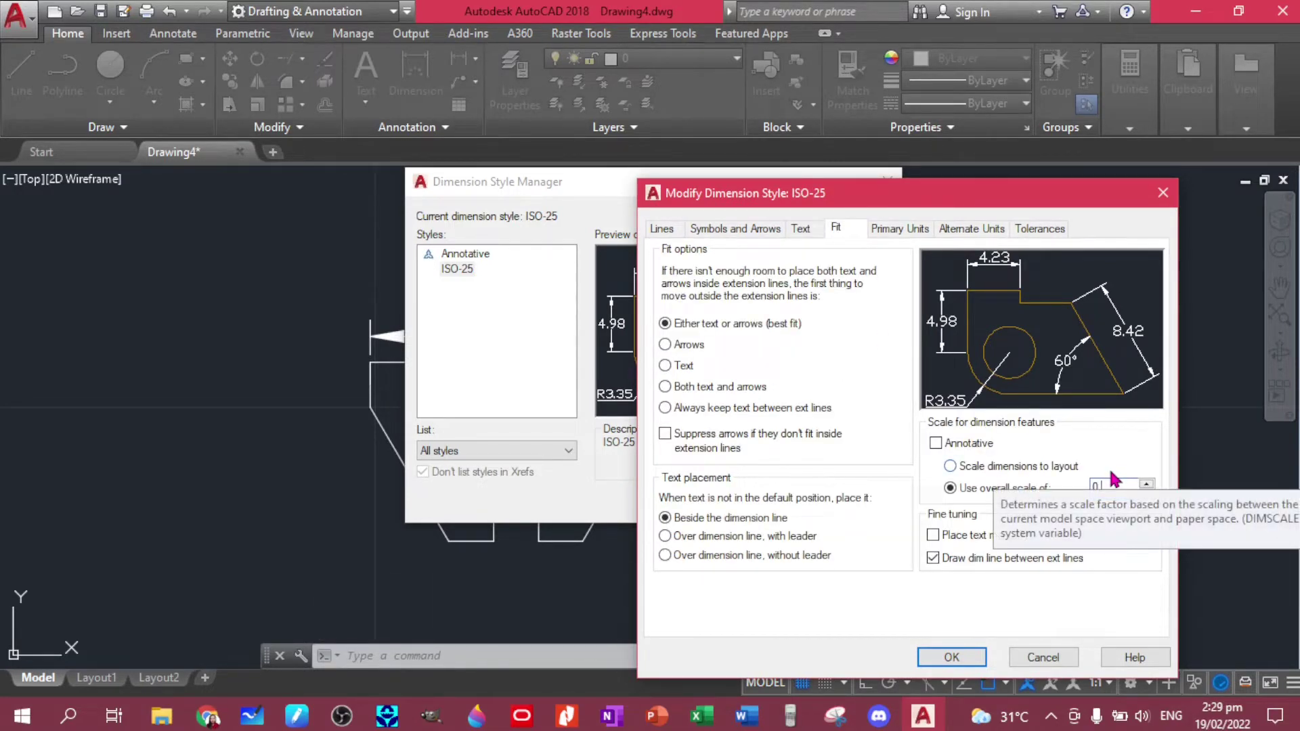
{"action": "type", "text": "32"}
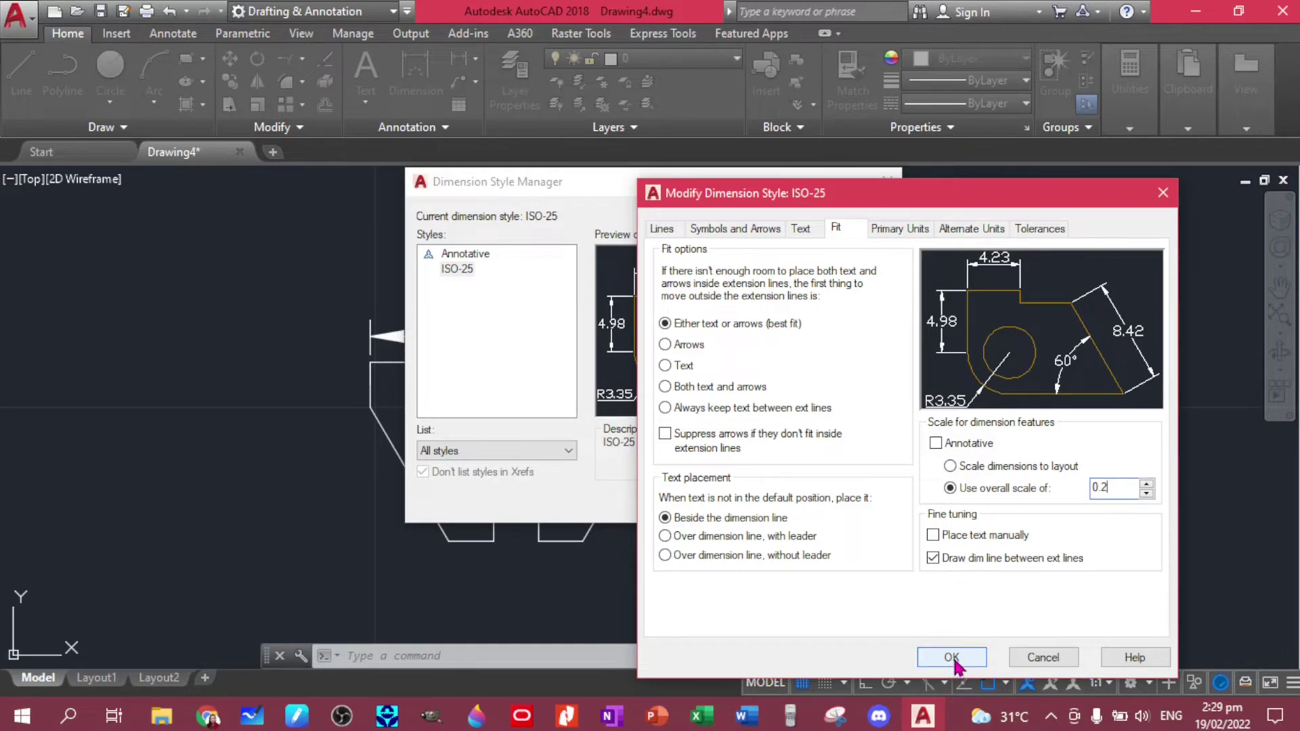
{"action": "left_click", "coordinate": [952, 658]}
{"action": "left_click", "coordinate": [865, 261]}
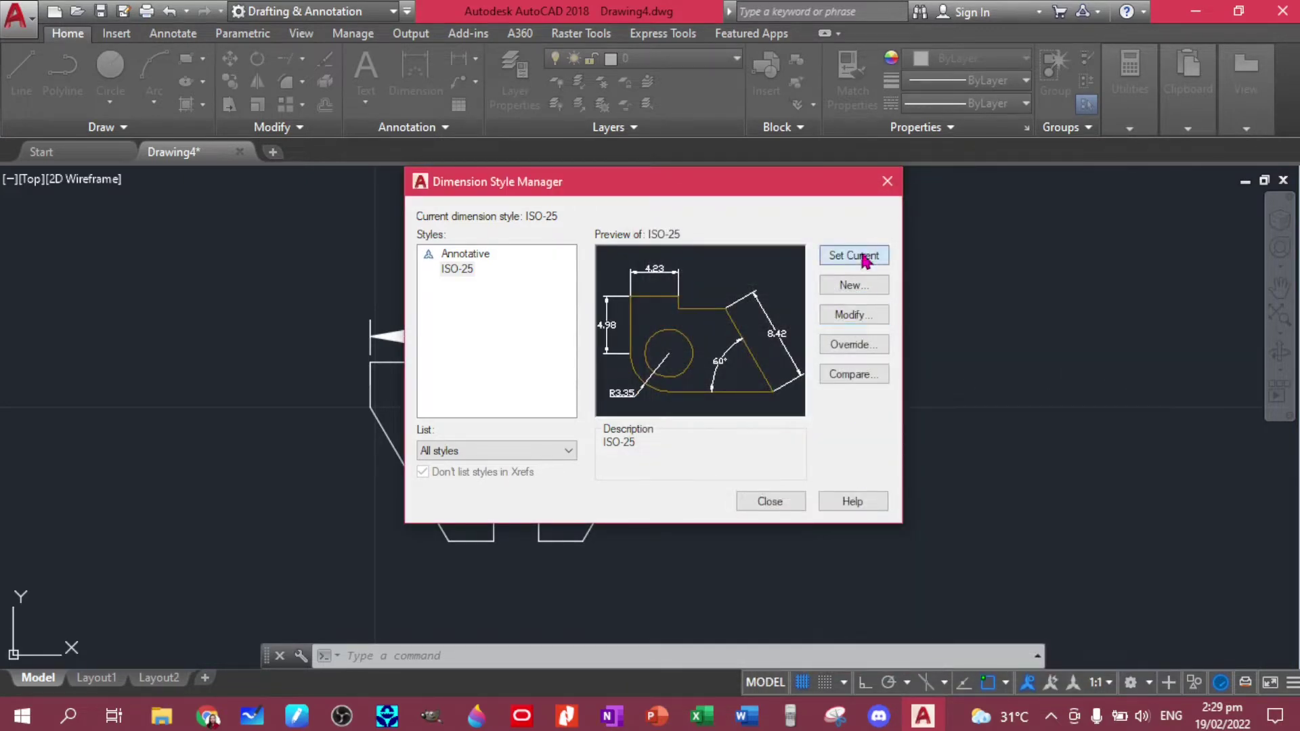
{"action": "left_click", "coordinate": [767, 495]}
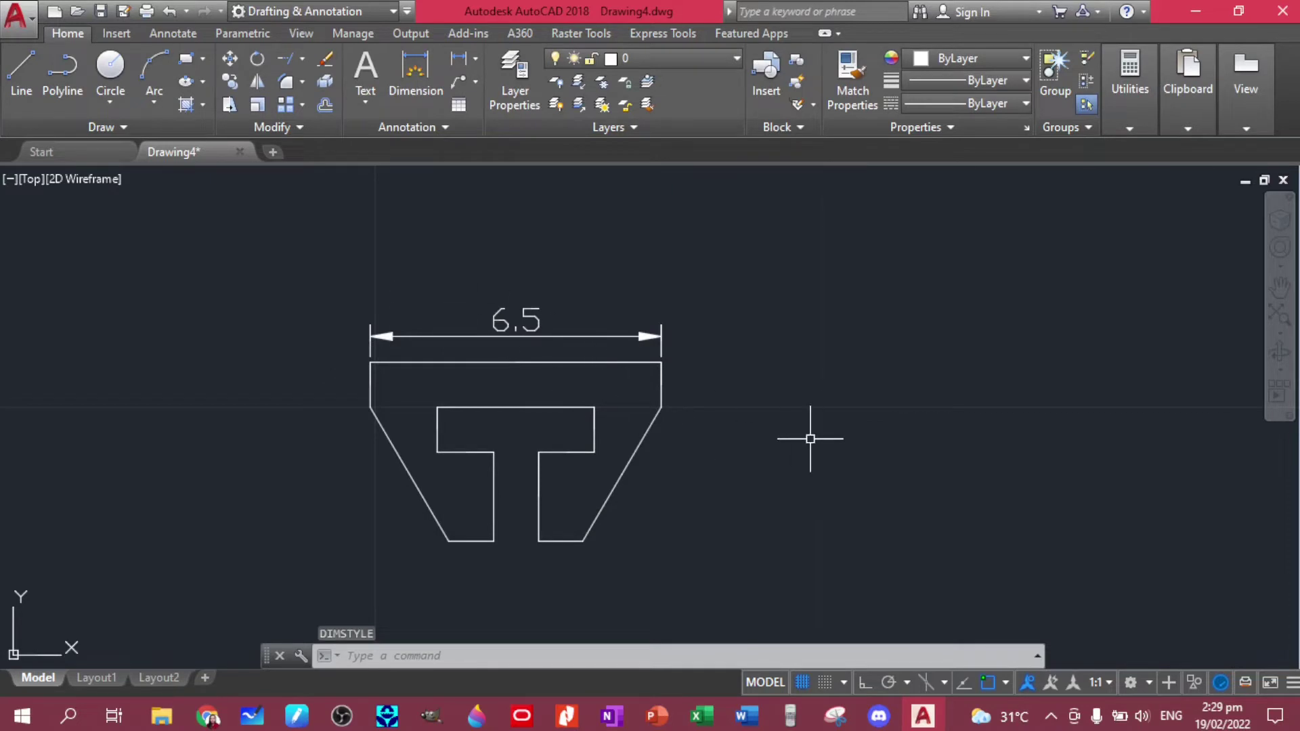
- Compare the dimensioned plate with the reference PDF in Nitro Pro
{"action": "middle_click_drag", "start_coordinate": [421, 379], "coordinate": [510, 336]}
{"action": "scroll", "coordinate": [505, 337], "scroll_direction": "up", "scroll_amount": 2}
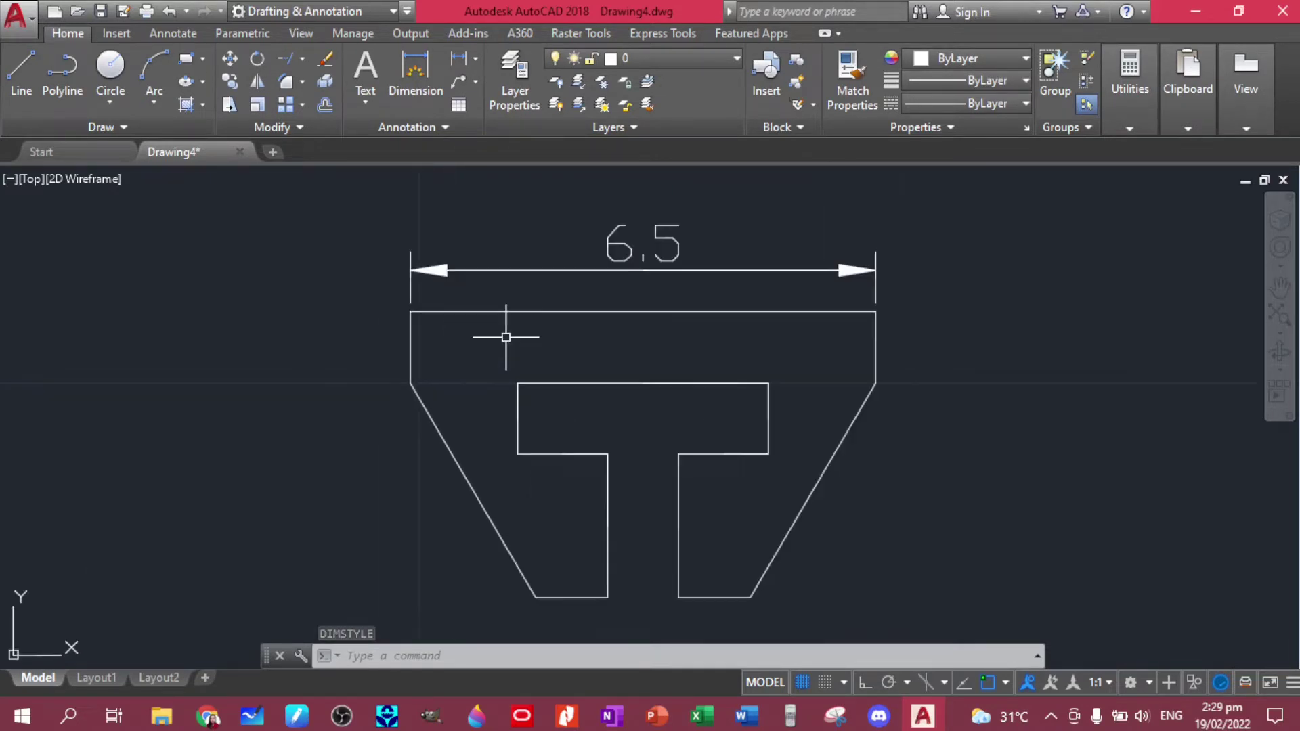
{"action": "scroll", "coordinate": [504, 337], "scroll_direction": "up", "scroll_amount": 2}
{"action": "scroll", "coordinate": [605, 357], "scroll_direction": "down", "scroll_amount": 2}
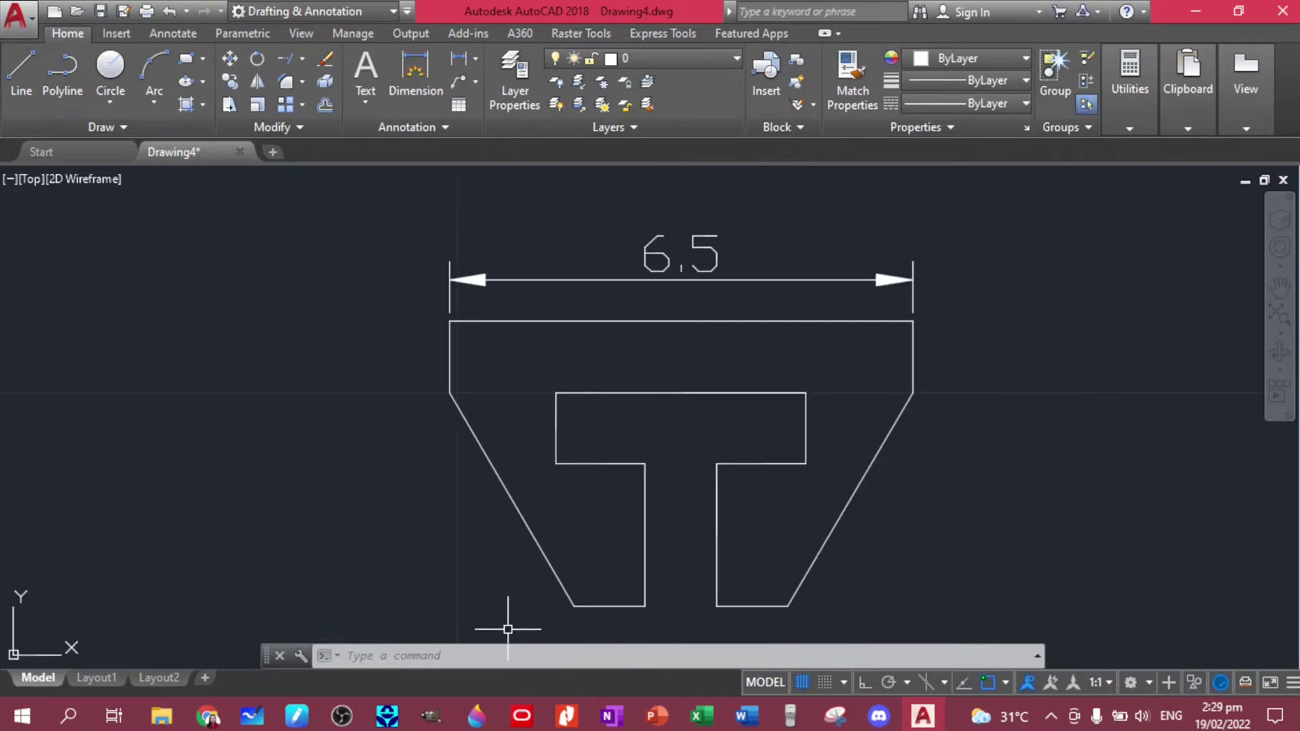
{"action": "left_click", "coordinate": [567, 715]}
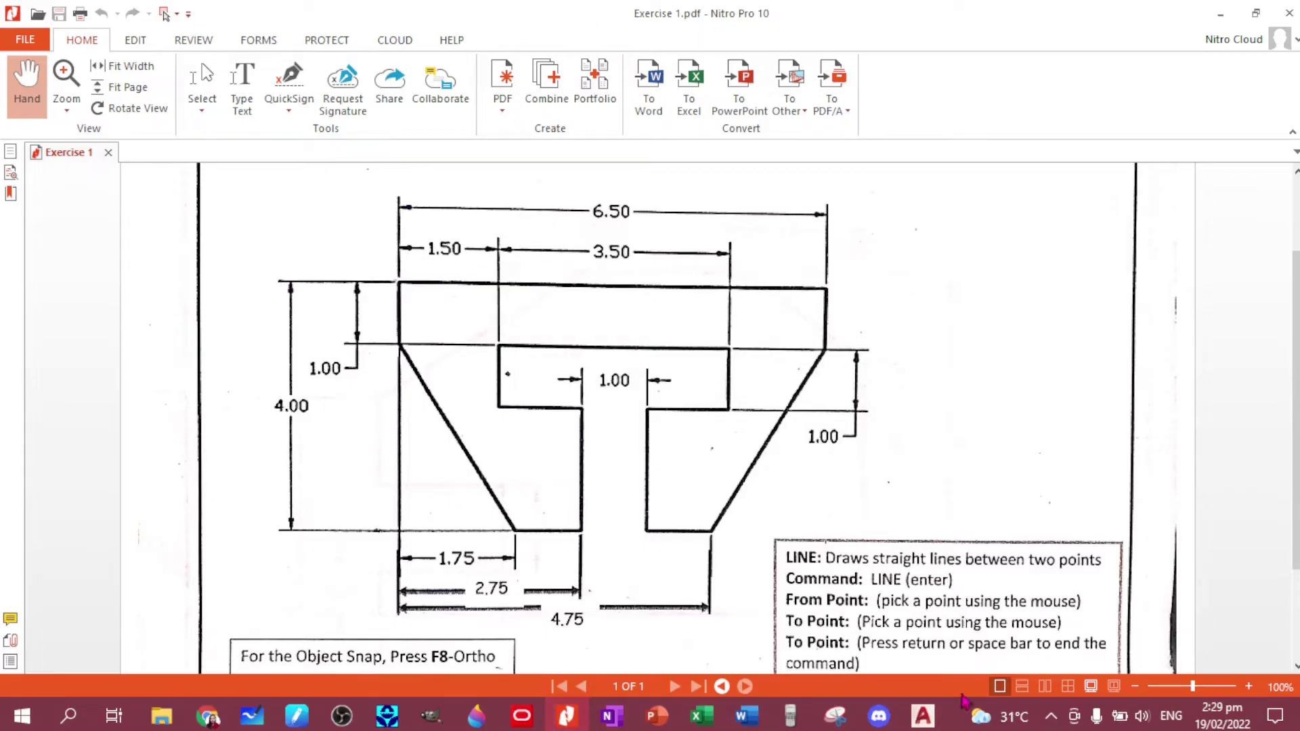
{"action": "left_click", "coordinate": [923, 715]}
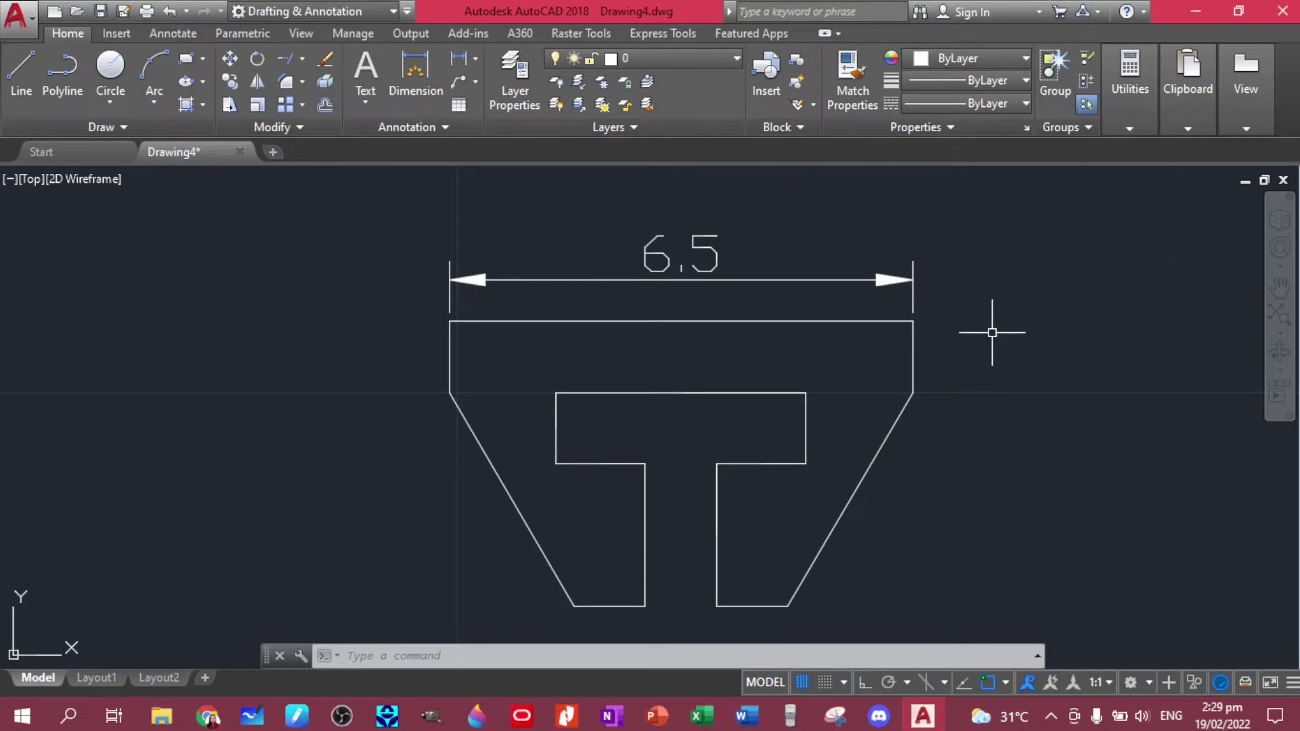
- Reduce ISO-25's overall scale to 0.05 in the Dimension Style Manager
{"action": "type", "text": "d"}
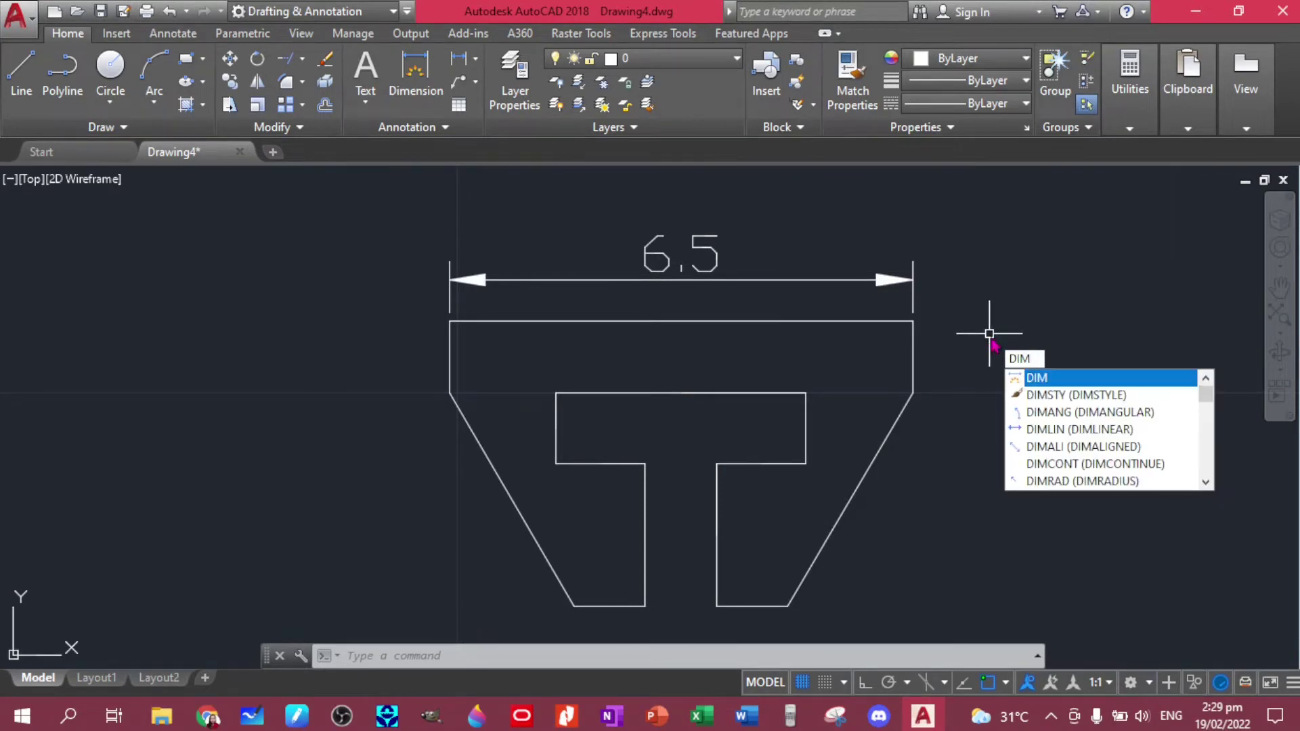
{"action": "left_click", "coordinate": [1058, 393]}
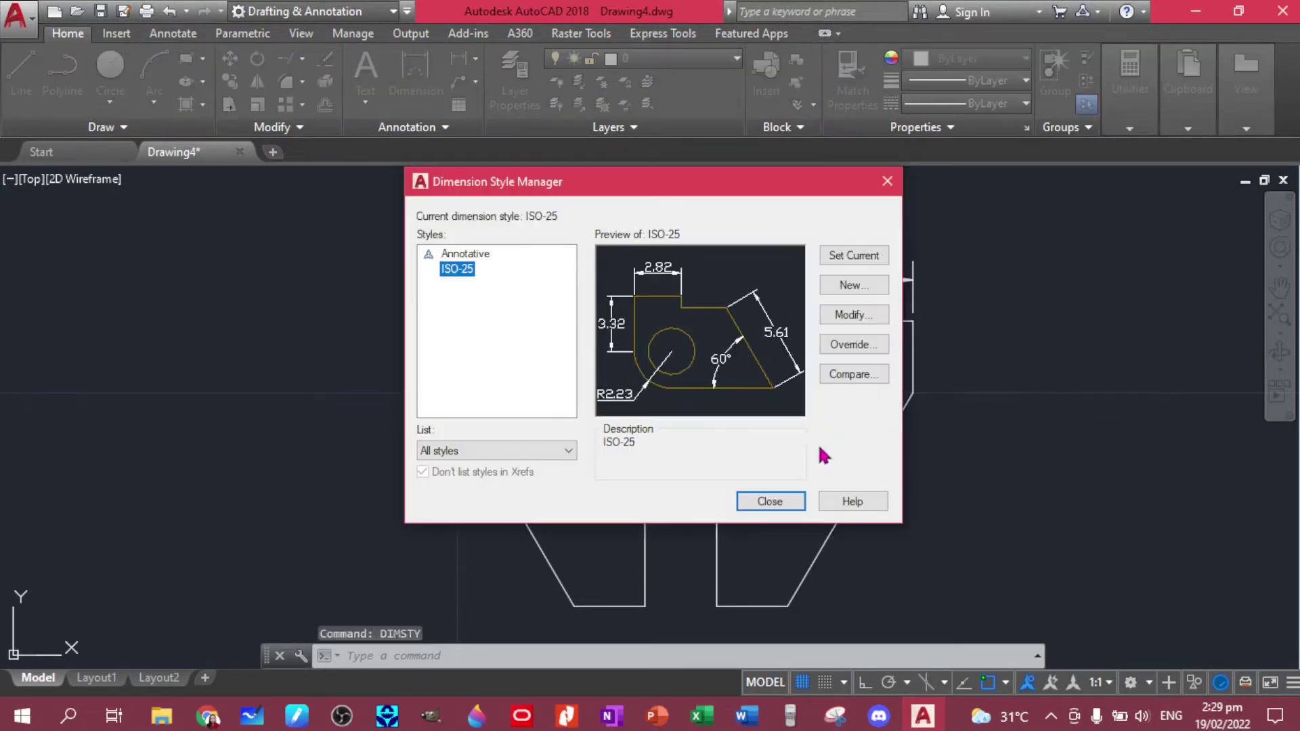
{"action": "left_click", "coordinate": [856, 315]}
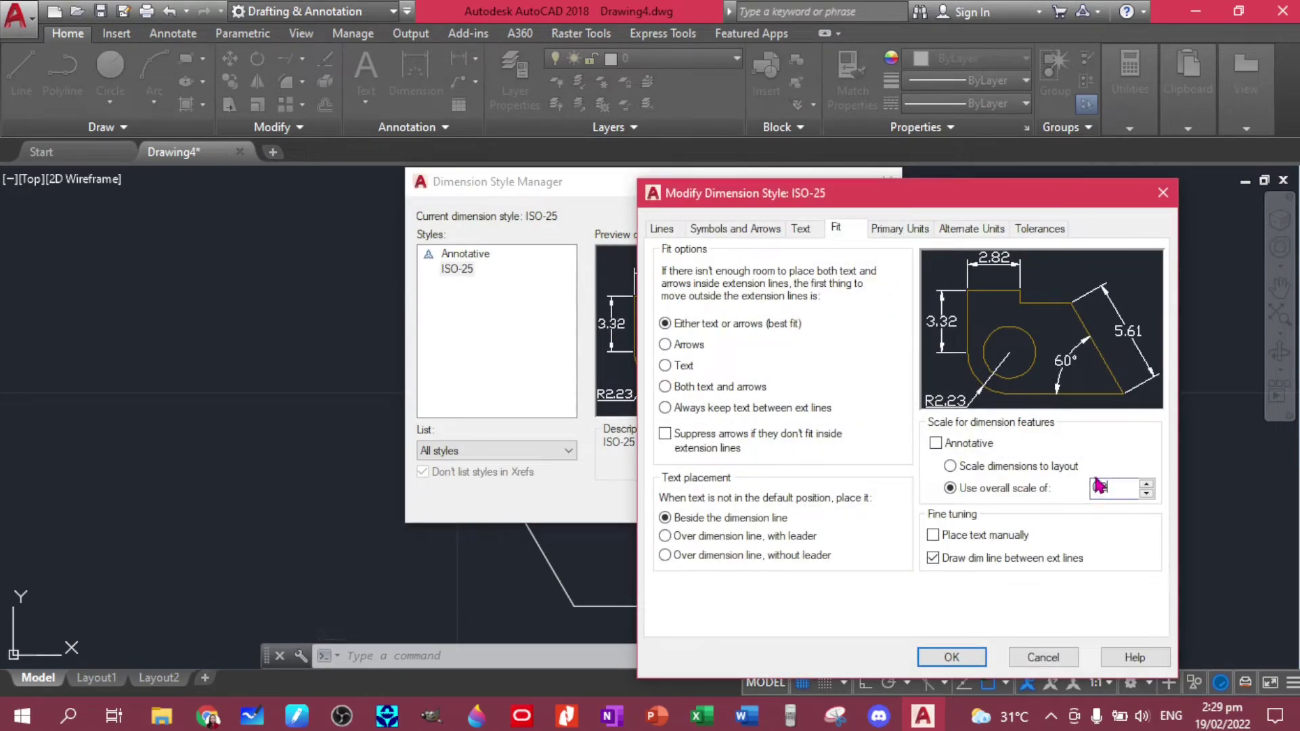
{"action": "left_click", "coordinate": [1100, 492]}
{"action": "type", "text": "0.05"}
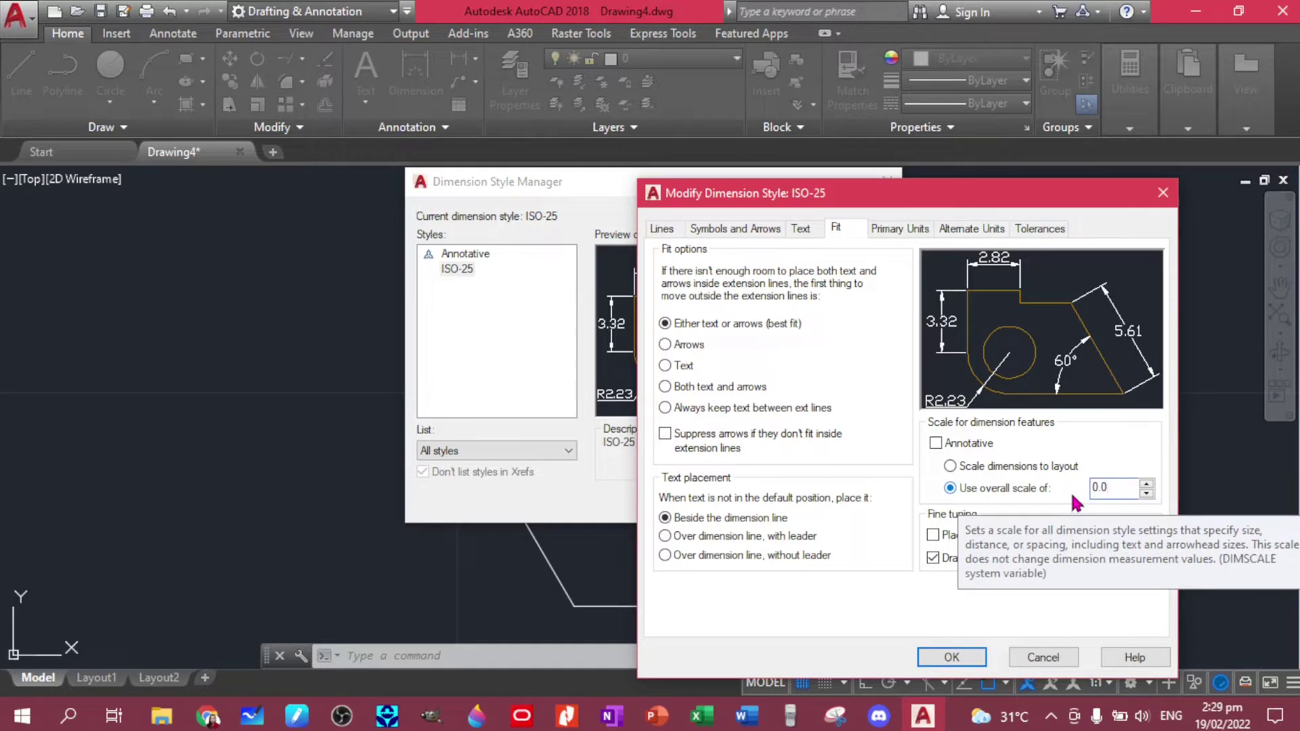
{"action": "left_click", "coordinate": [951, 658]}
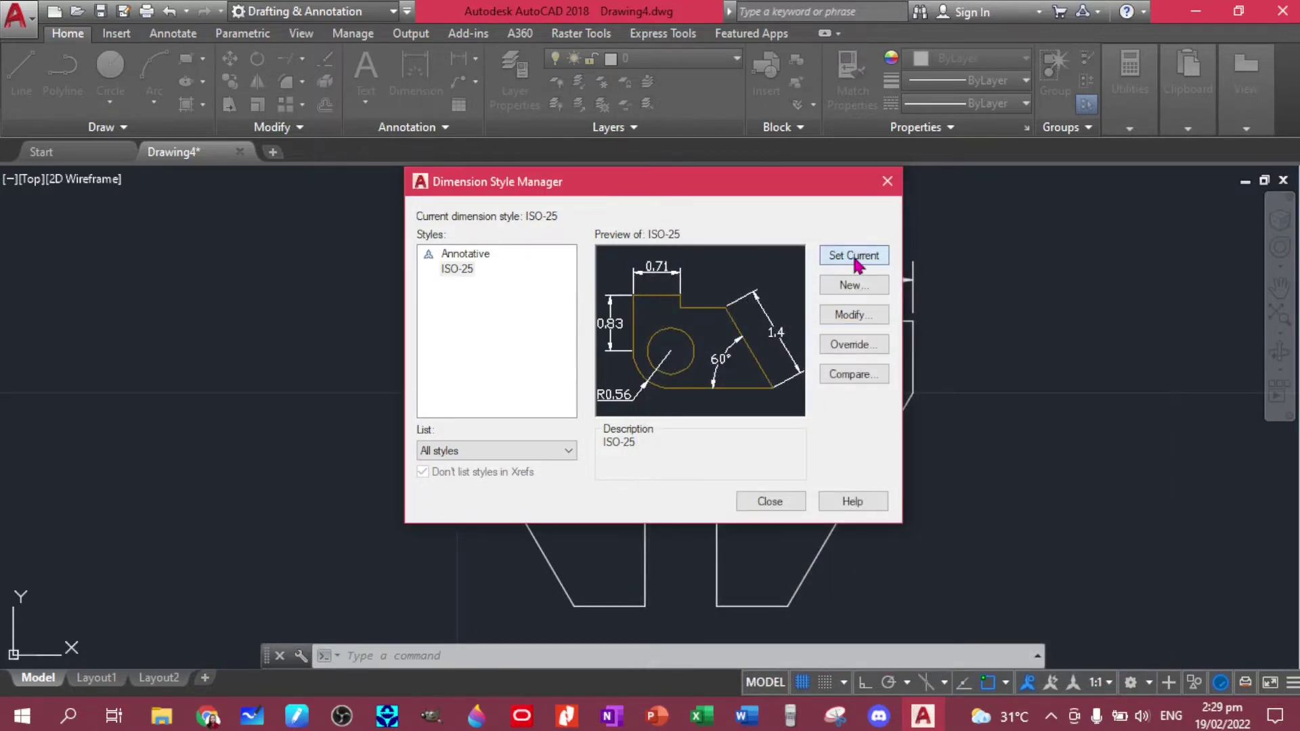
{"action": "left_click", "coordinate": [776, 504]}
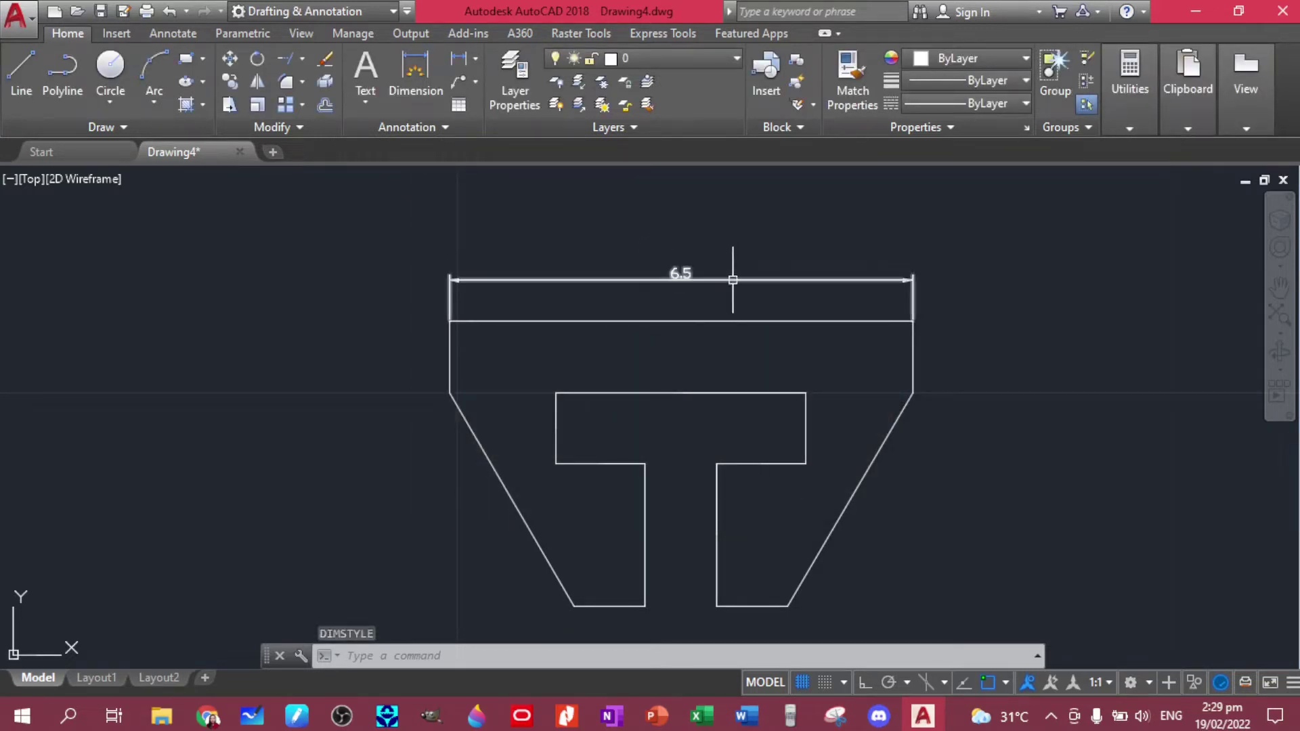
- Compare against the reference PDF and select the 6.50 width dimension
{"action": "left_click", "coordinate": [565, 715]}
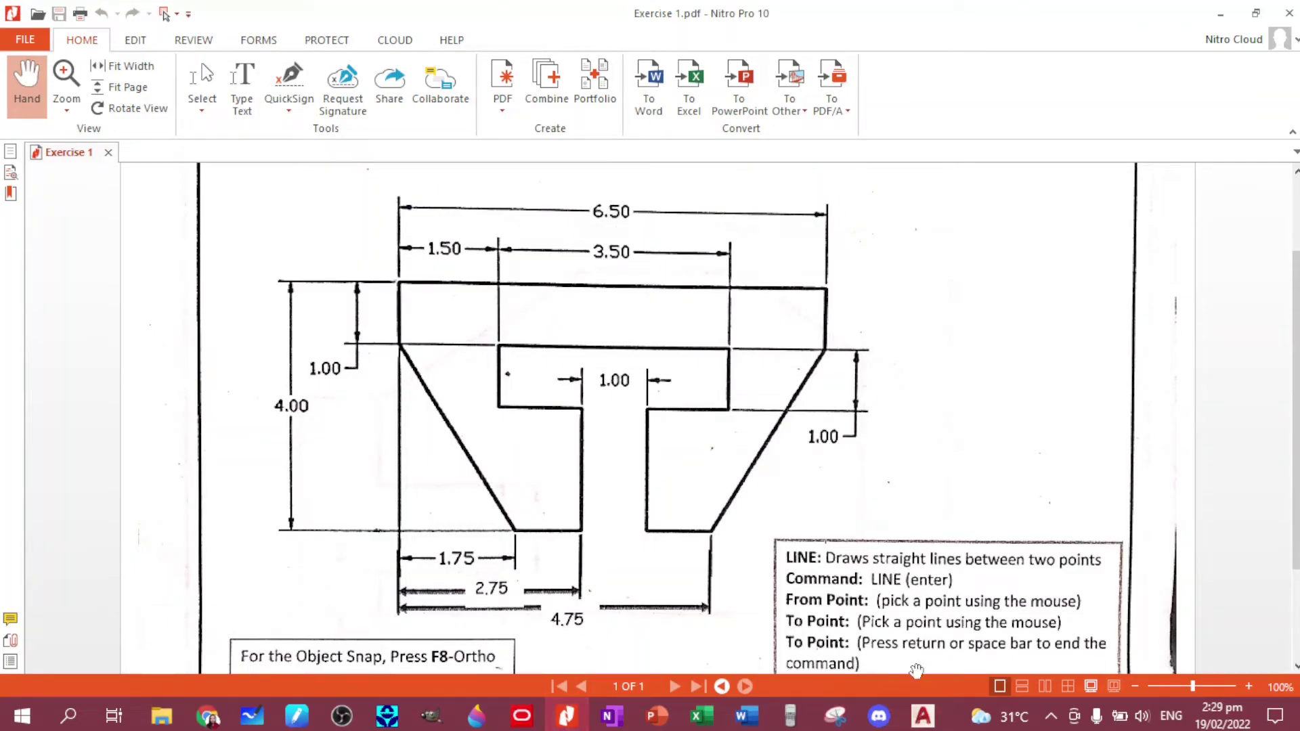
{"action": "left_click", "coordinate": [922, 714]}
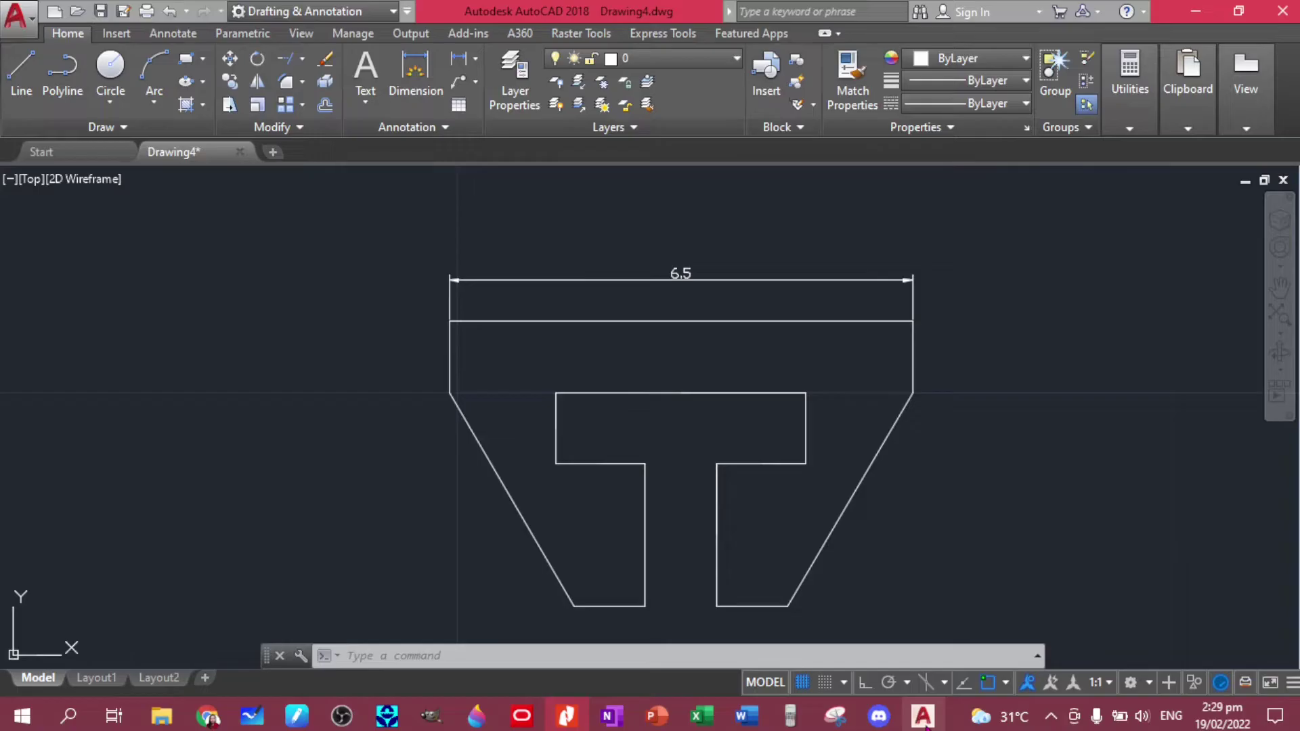
{"action": "scroll", "coordinate": [683, 277], "scroll_direction": "up", "scroll_amount": 5}
{"action": "left_click", "coordinate": [684, 277]}
{"action": "scroll", "coordinate": [684, 277], "scroll_direction": "down", "scroll_amount": 5}
{"action": "type", "text": "D"}
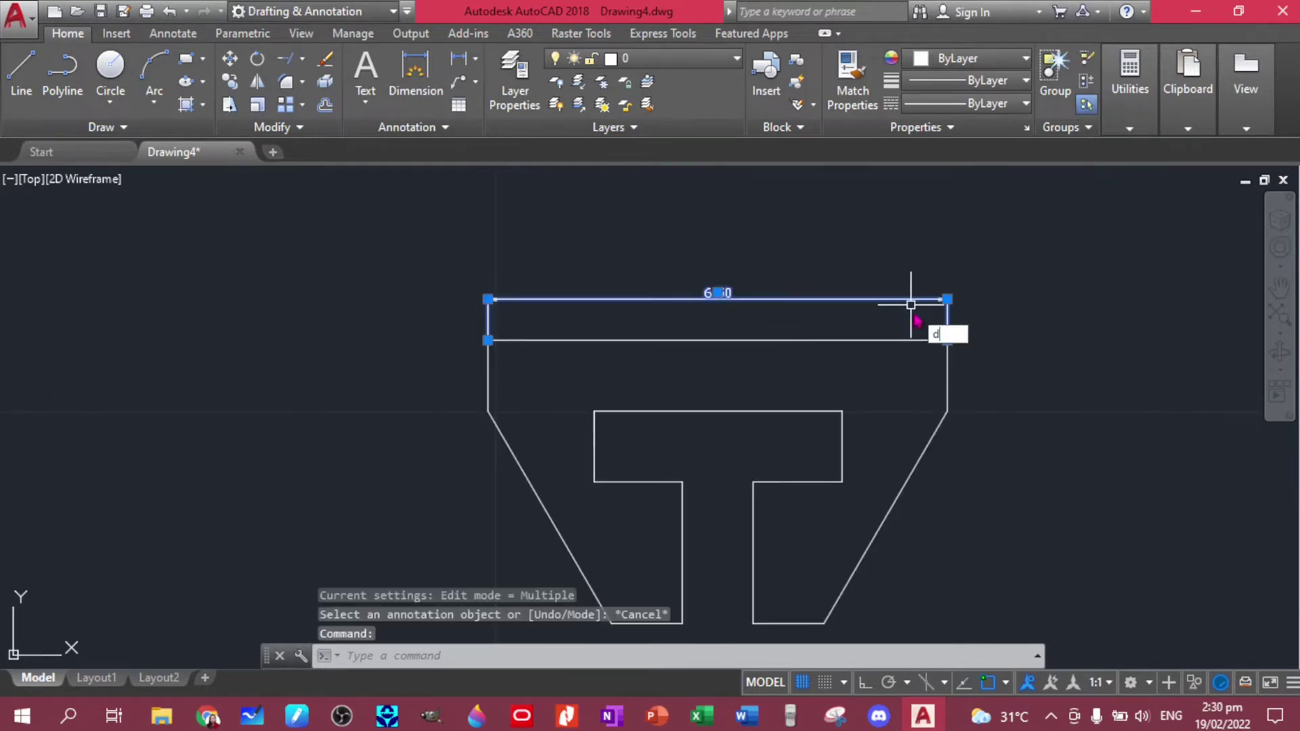
{"action": "type", "text": "iM"}
- Raise ISO-25's overall scale from 0.05 to 0.08 and make it current
{"action": "key", "text": "Down"}
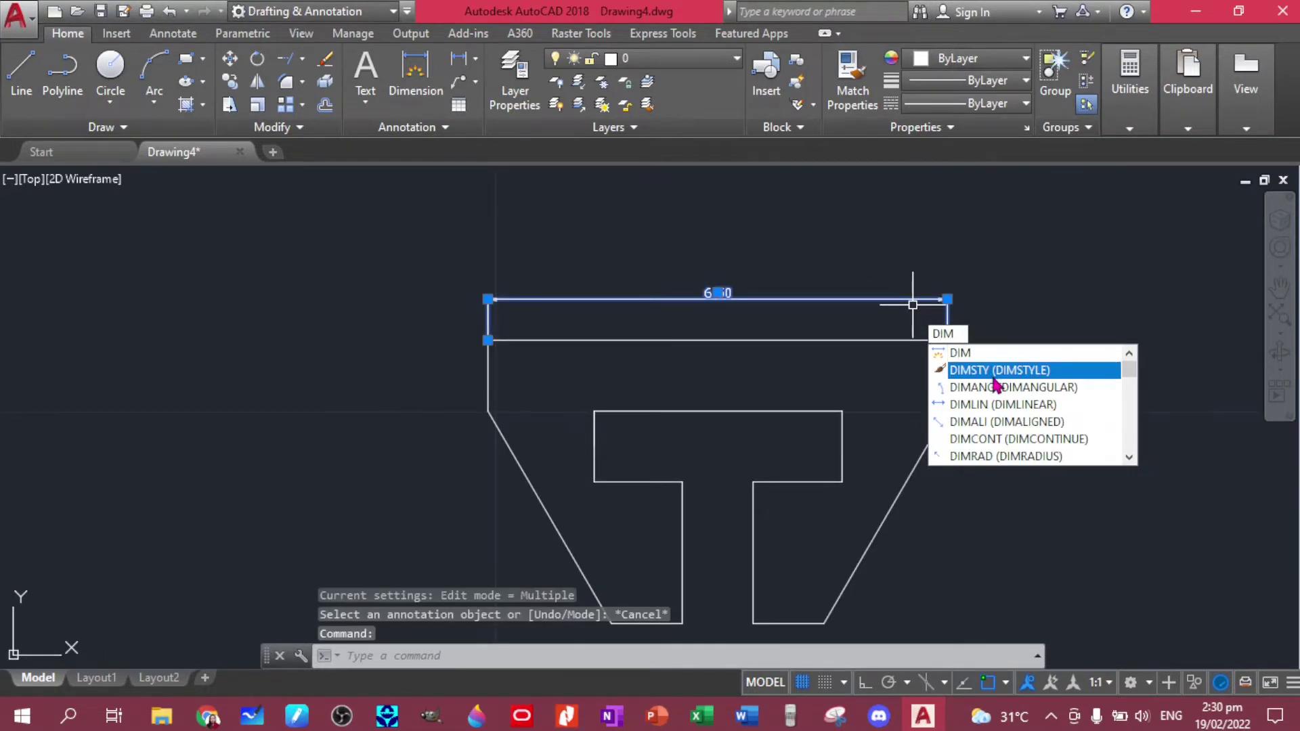
{"action": "key", "text": "Return"}
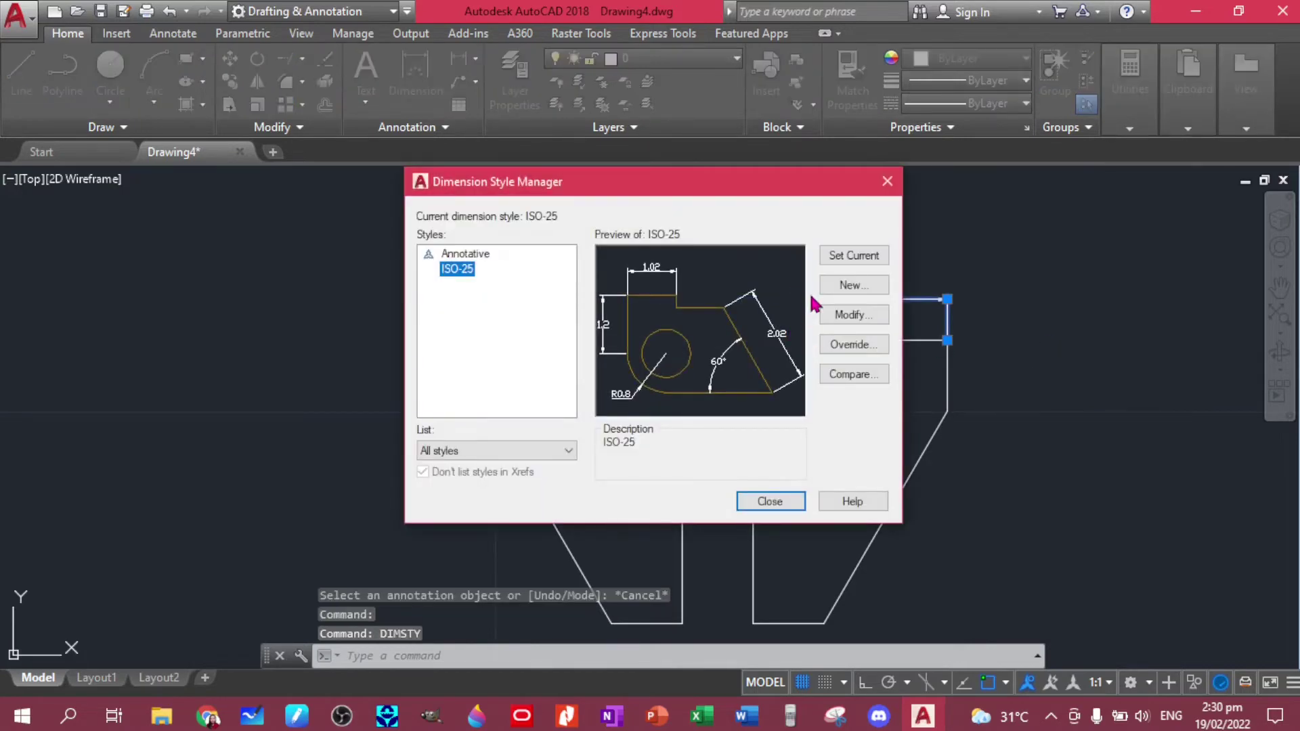
{"action": "left_click", "coordinate": [843, 316]}
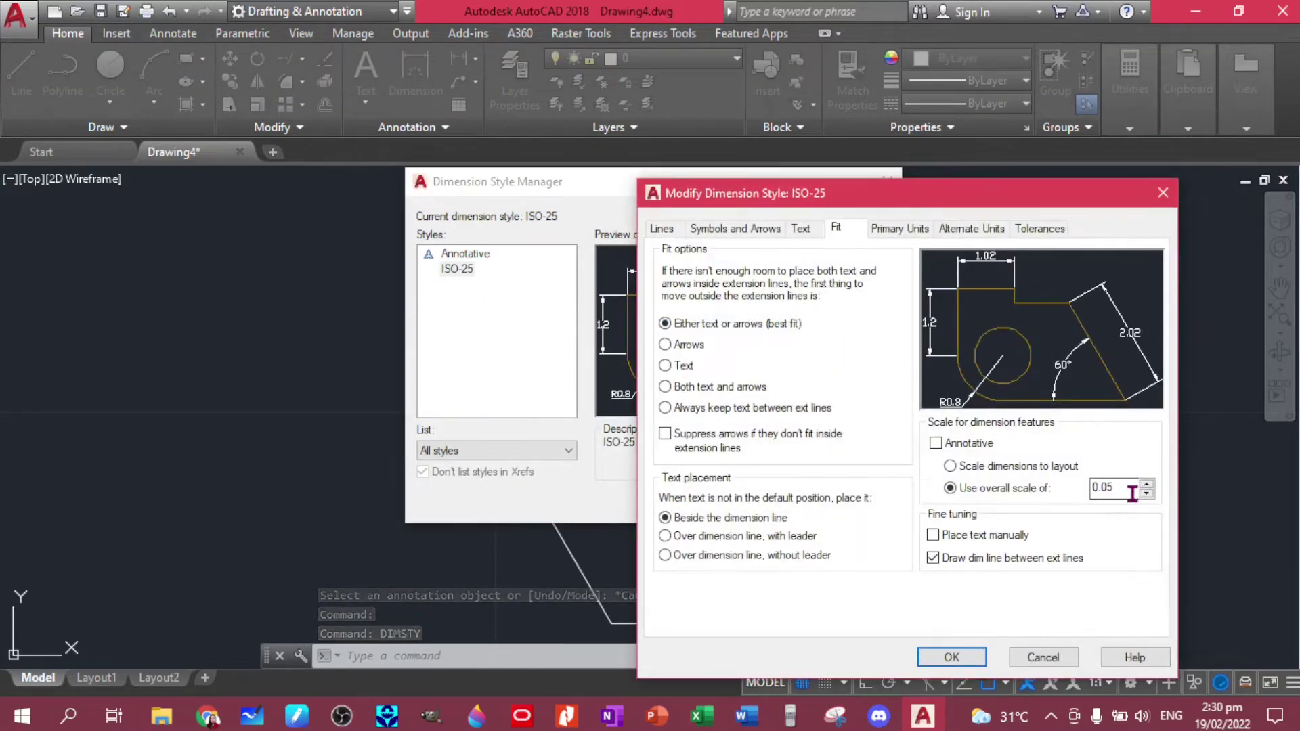
{"action": "left_click", "coordinate": [1132, 492]}
{"action": "key", "text": "BackSpace"}
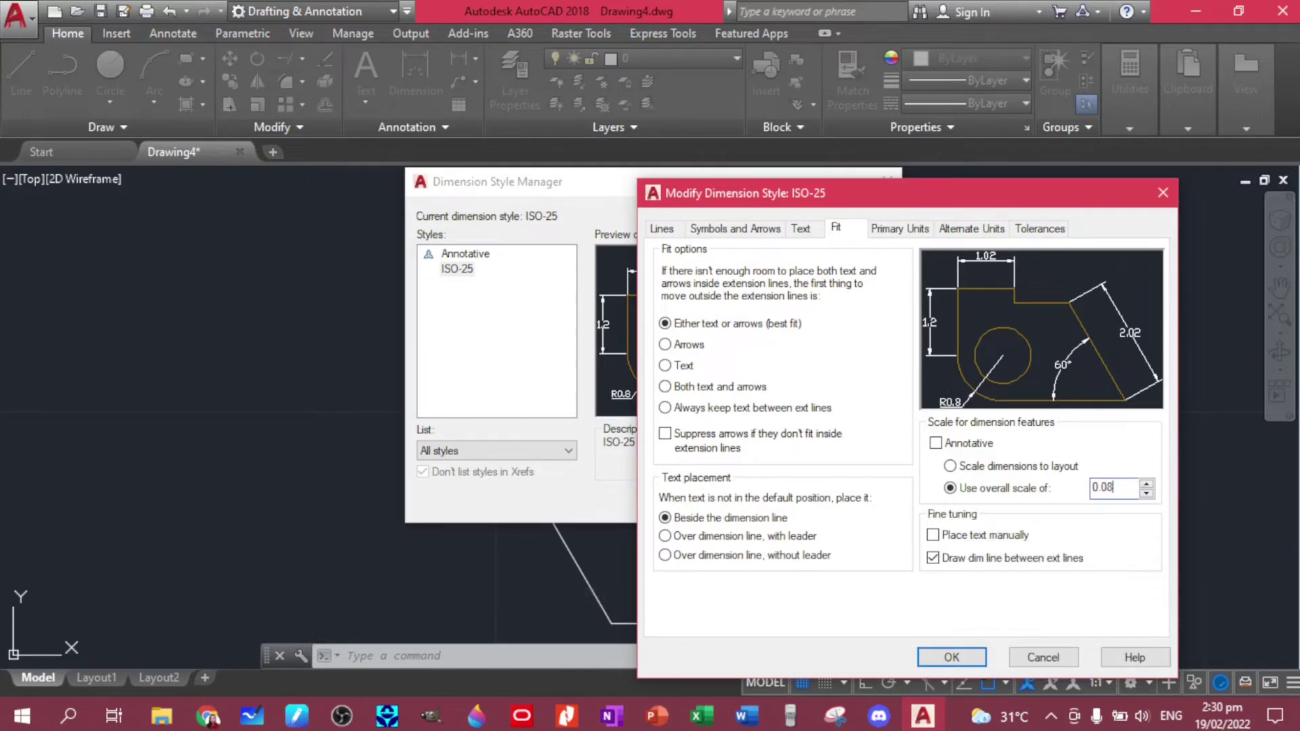
{"action": "left_click", "coordinate": [951, 657]}
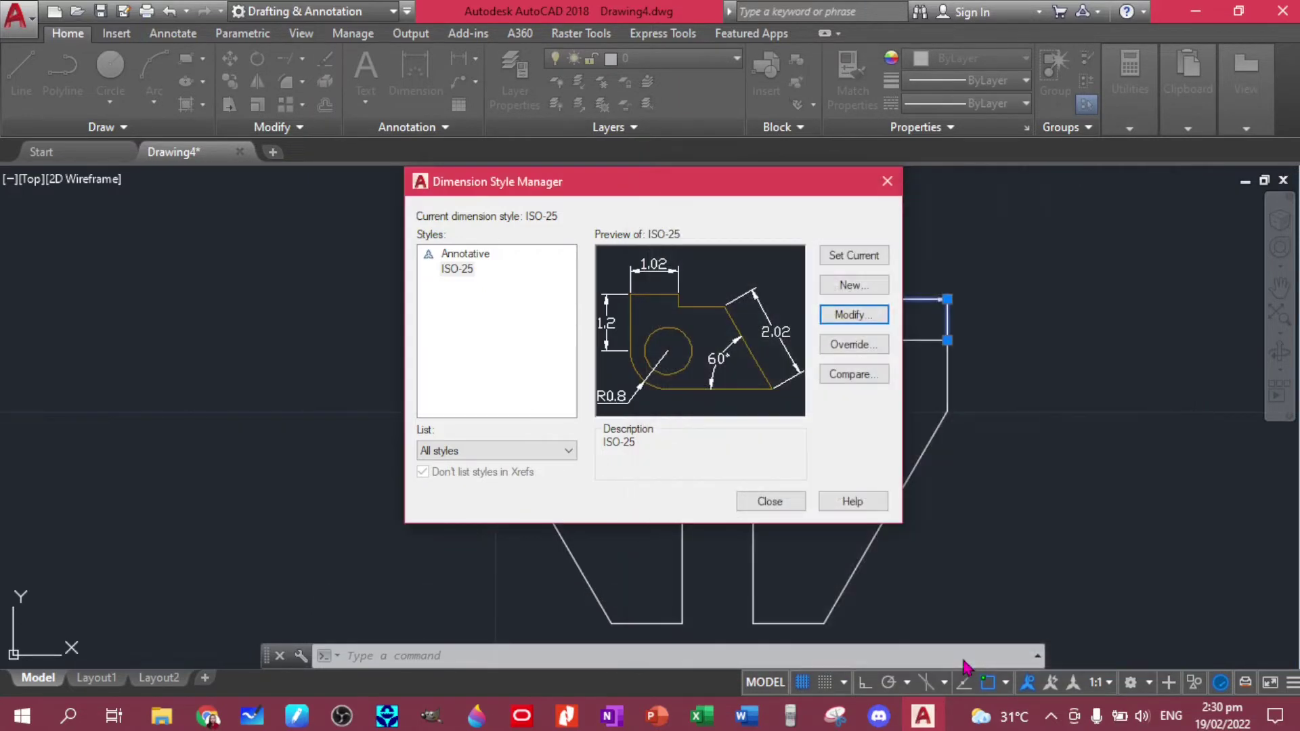
{"action": "left_click", "coordinate": [856, 256]}
{"action": "left_click", "coordinate": [773, 503]}
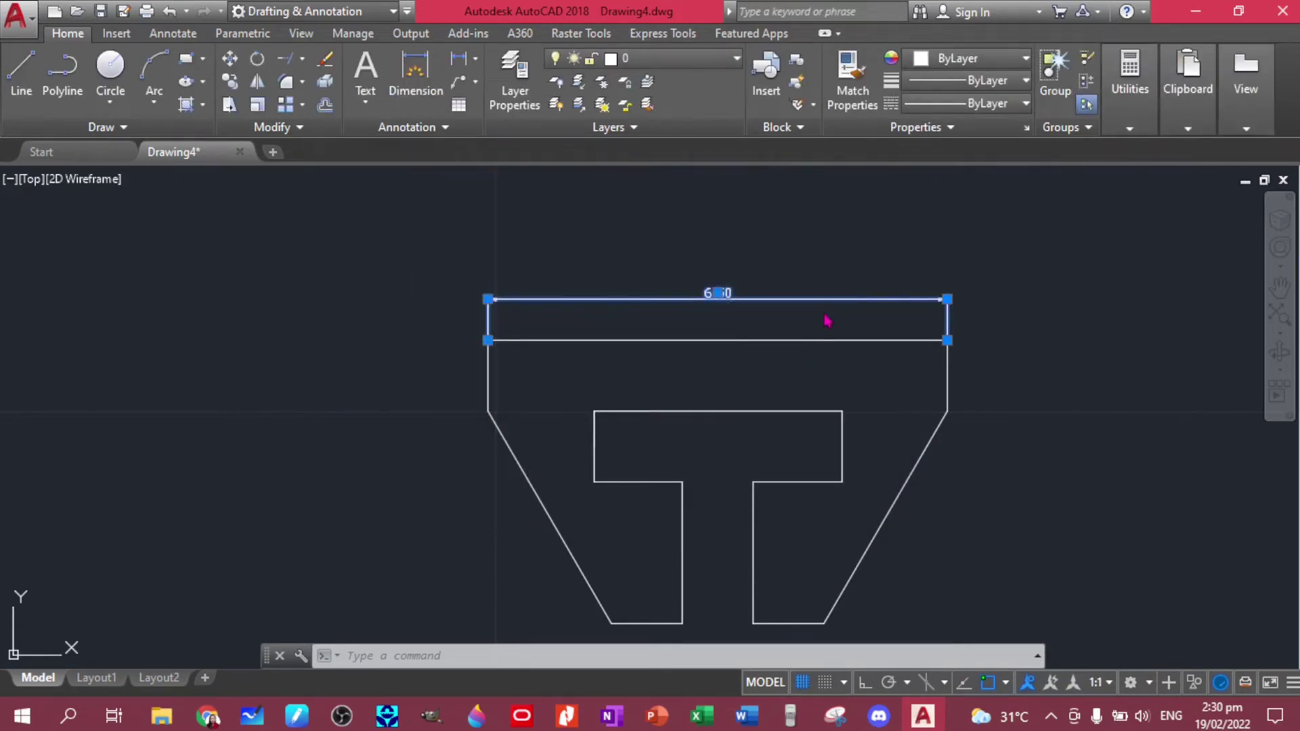
- Reposition the 6.50 text and add the 1.50 and 3.50 dimensions along the top
{"action": "left_click", "coordinate": [774, 298]}
{"action": "left_click", "coordinate": [717, 289]}
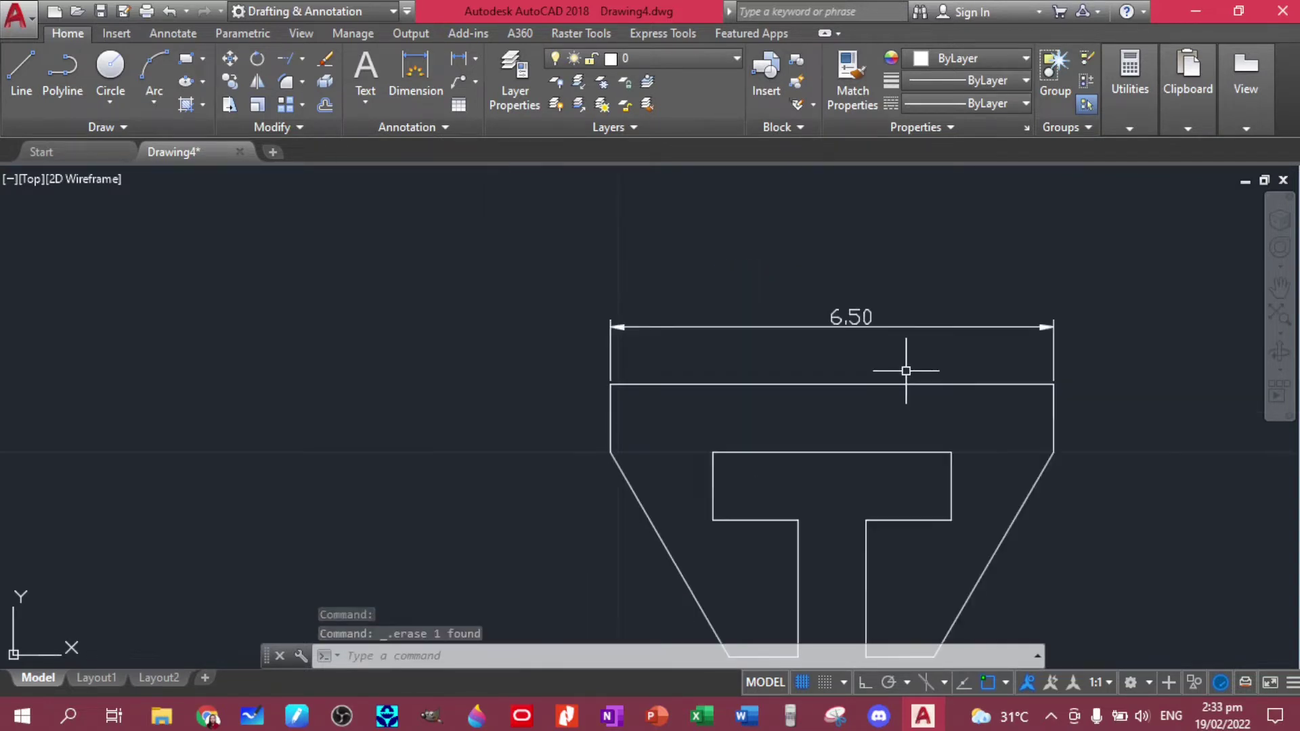
{"action": "scroll", "coordinate": [911, 369], "scroll_direction": "up", "scroll_amount": 1}
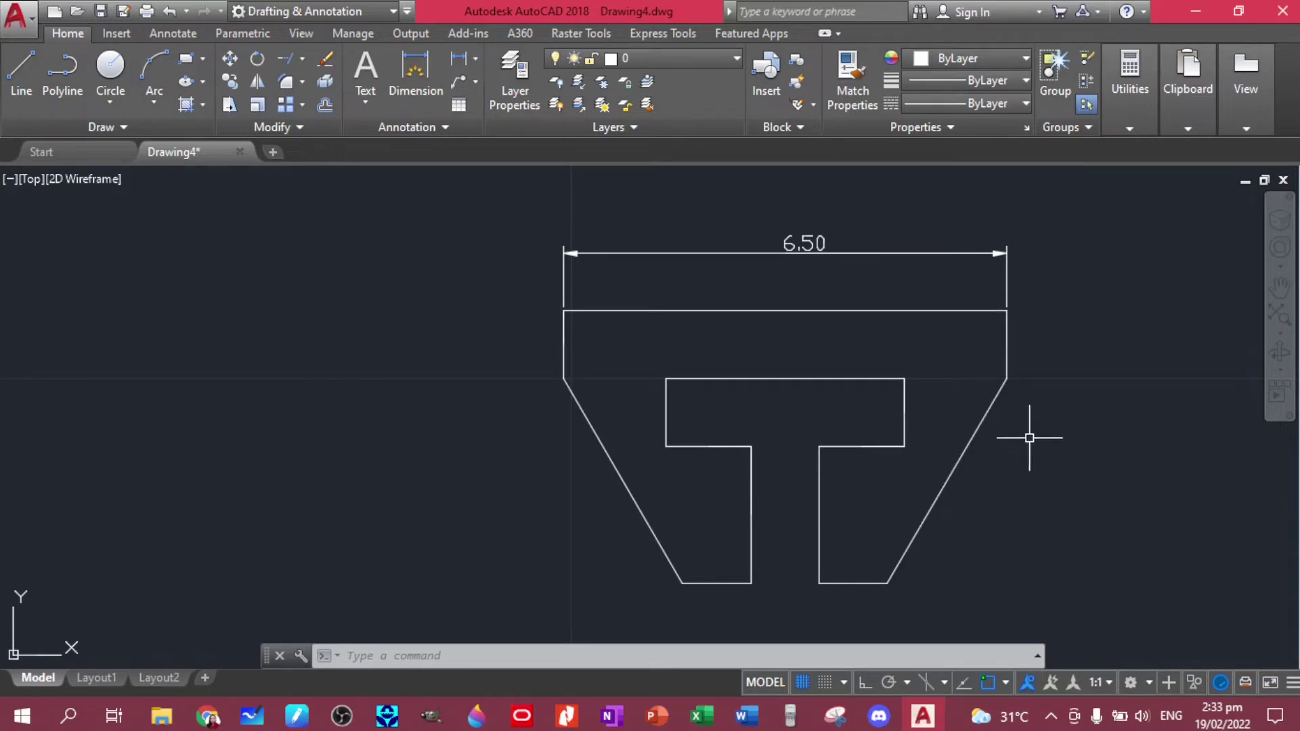
{"action": "left_click", "coordinate": [415, 75]}
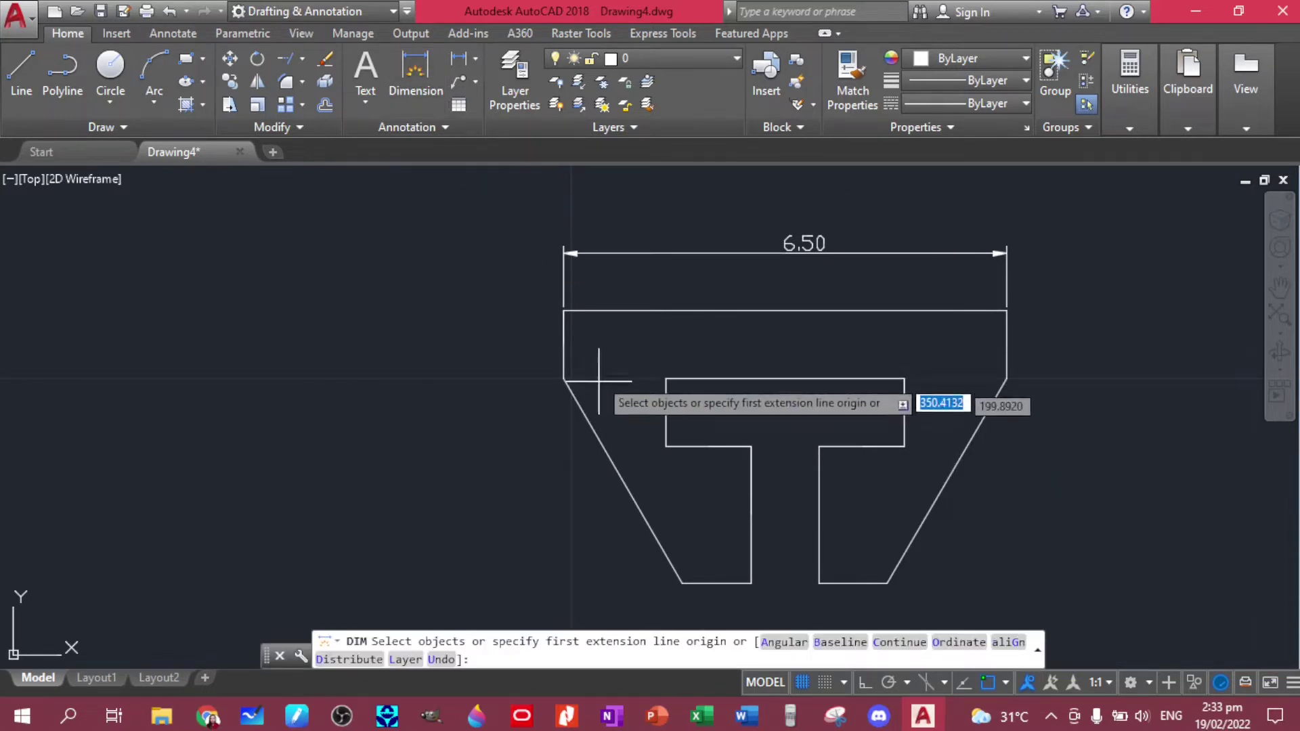
{"action": "left_click", "coordinate": [563, 310]}
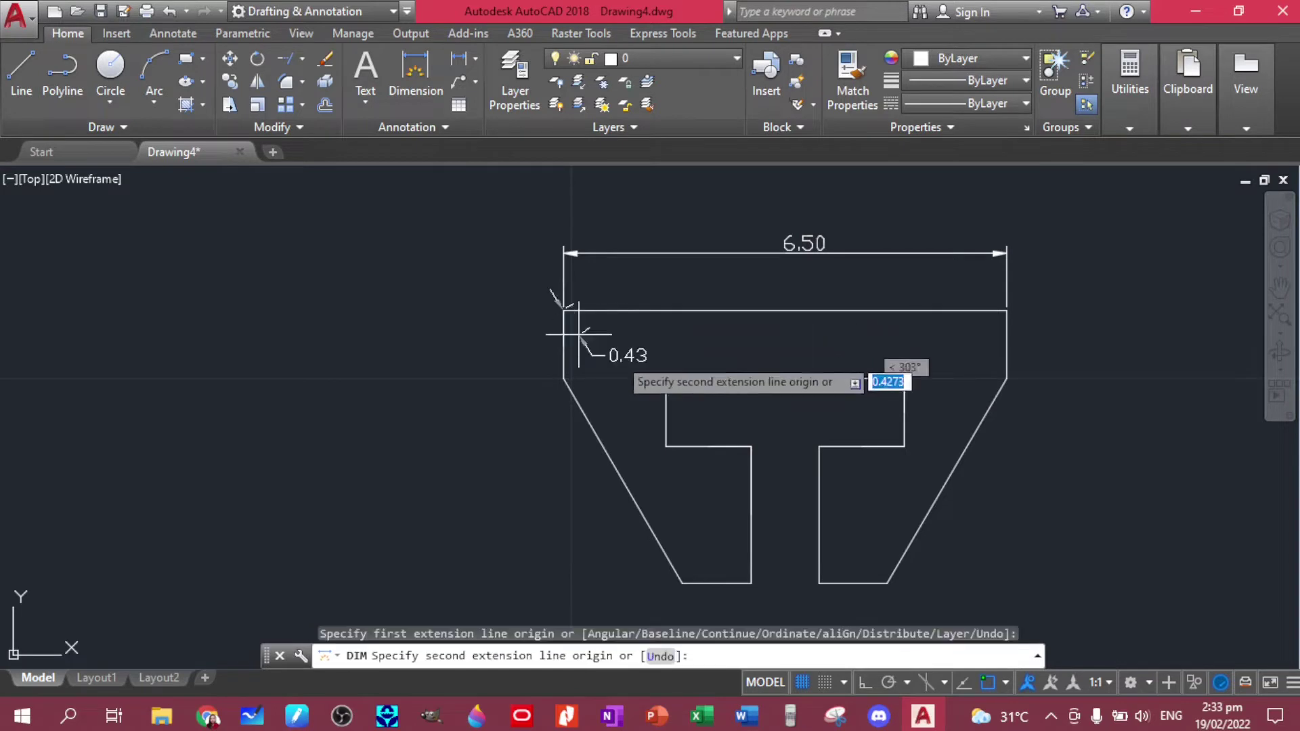
{"action": "left_click", "coordinate": [666, 378]}
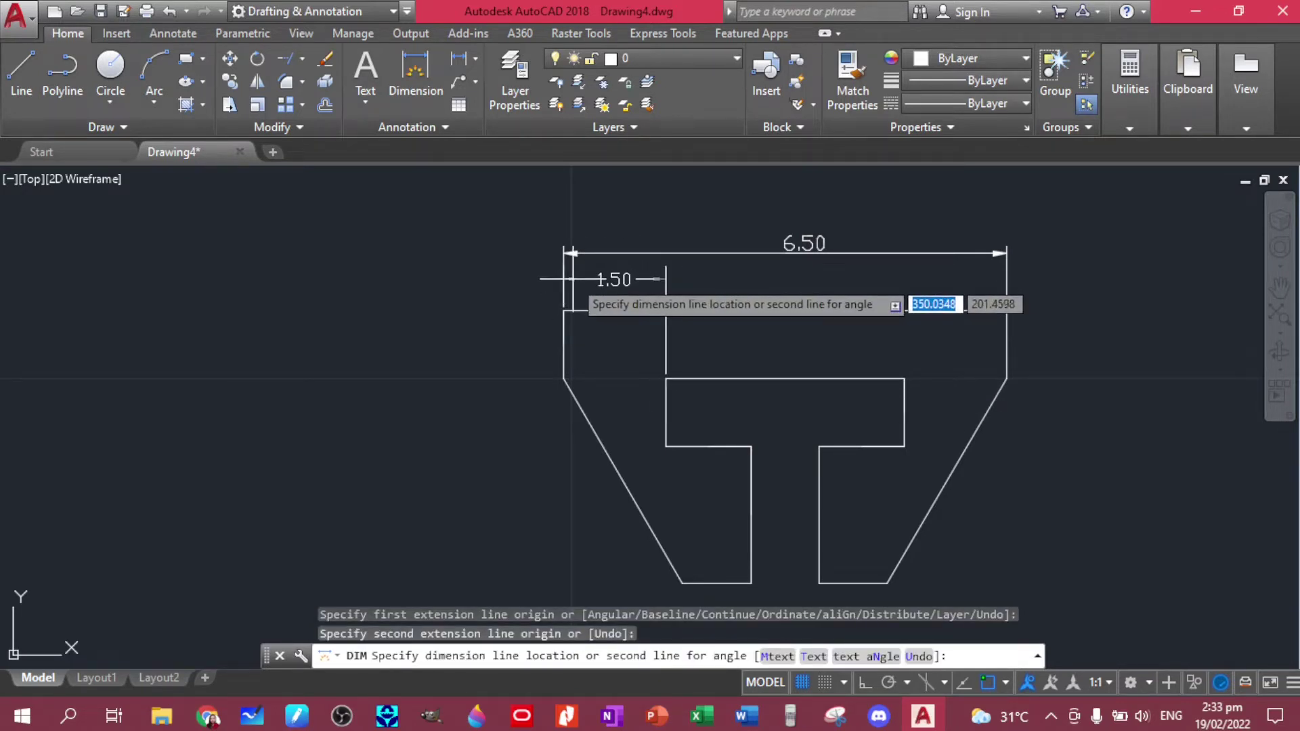
{"action": "left_click", "coordinate": [570, 279]}
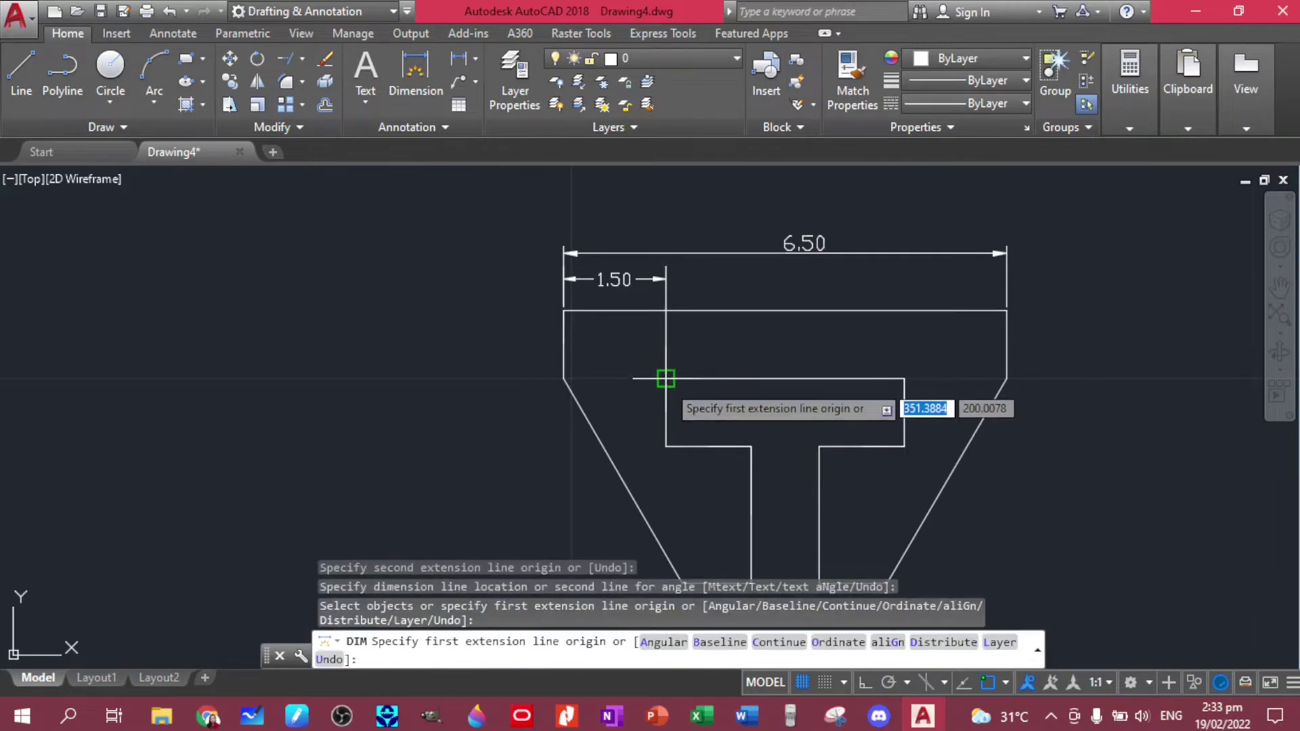
{"action": "left_click", "coordinate": [665, 379]}
{"action": "left_click", "coordinate": [904, 379]}
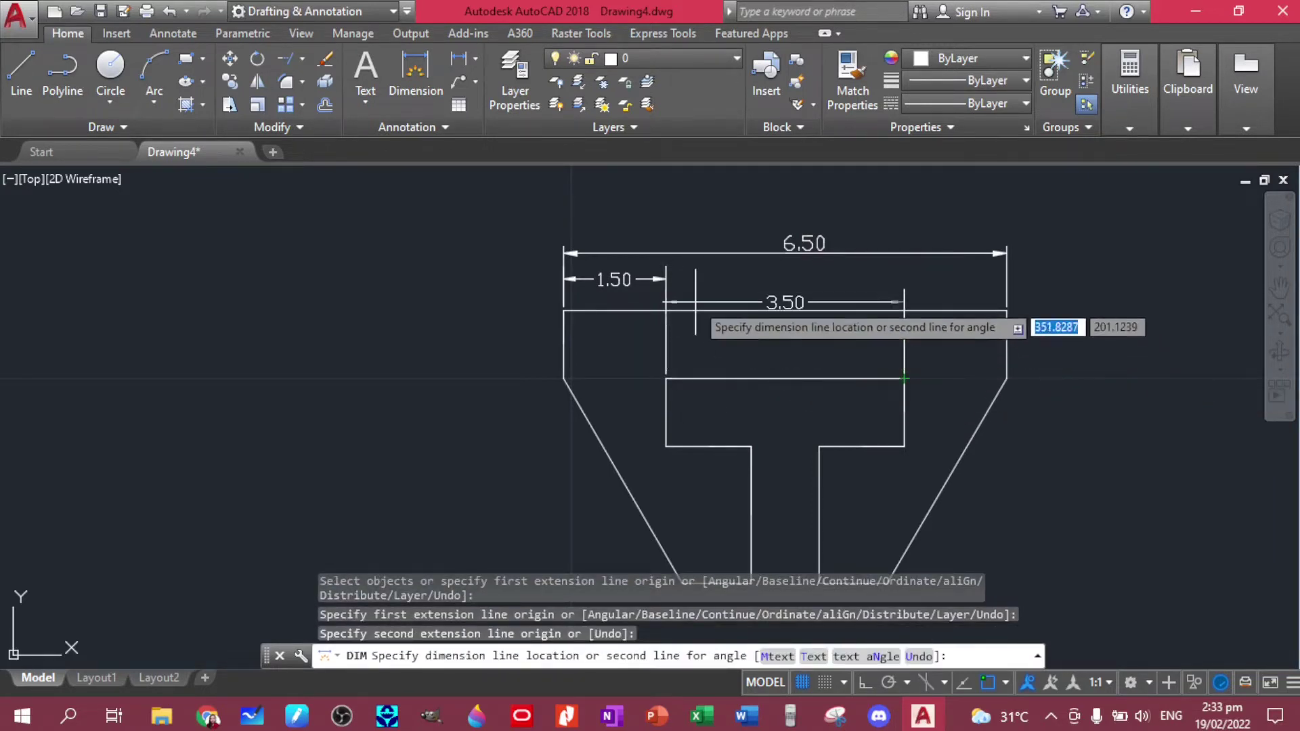
{"action": "scroll", "coordinate": [653, 274], "scroll_direction": "up", "scroll_amount": 5}
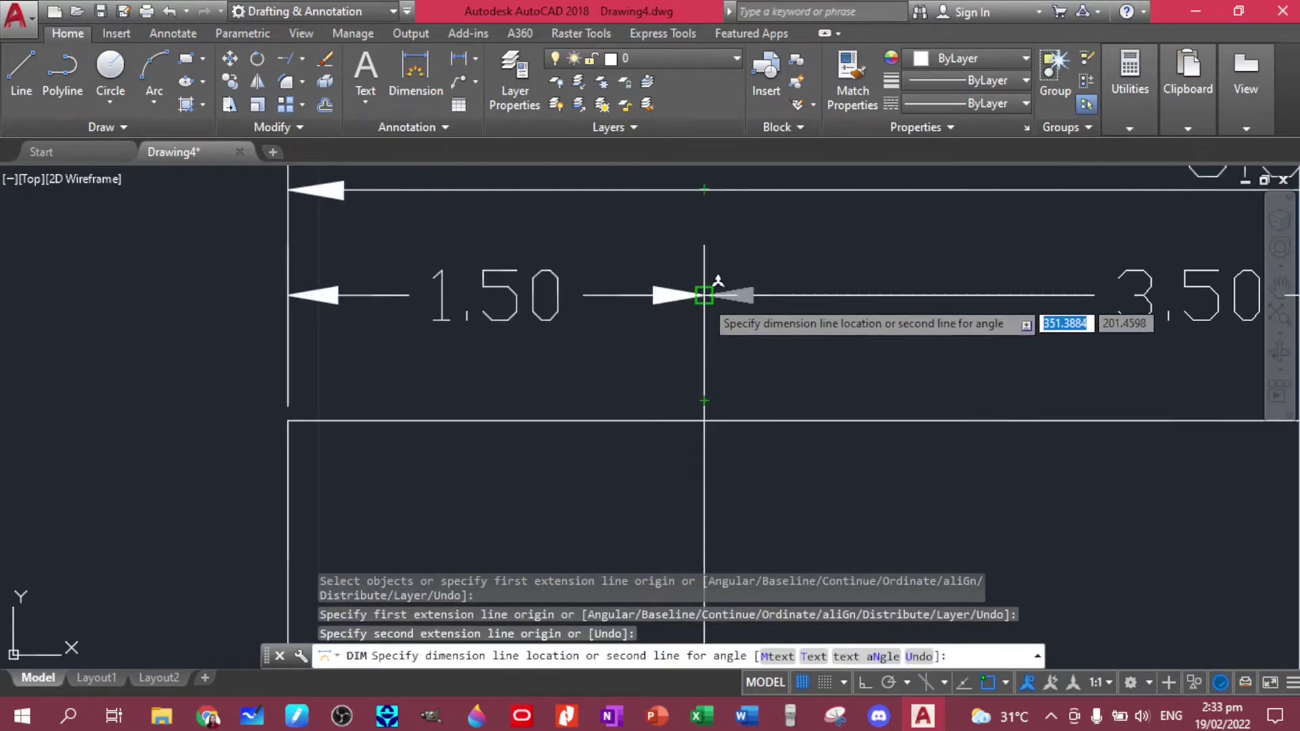
{"action": "left_click", "coordinate": [704, 295]}
{"action": "scroll", "coordinate": [667, 418], "scroll_direction": "down", "scroll_amount": 4}
{"action": "middle_click_drag", "start_coordinate": [649, 456], "coordinate": [693, 259]}
- Add the left-side 1.00 band height and 4.00 overall height, and begin the 1.75 bottom dimension
{"action": "left_click", "coordinate": [564, 224]}
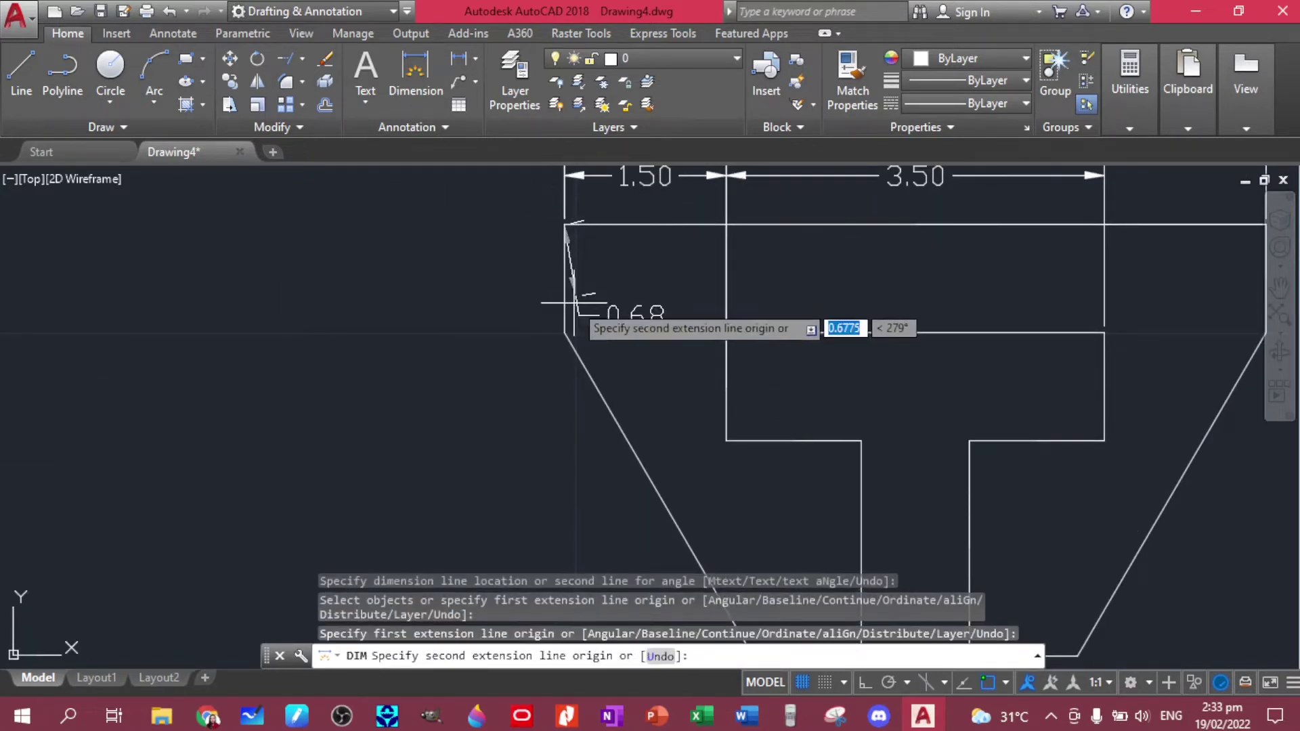
{"action": "left_click", "coordinate": [564, 332]}
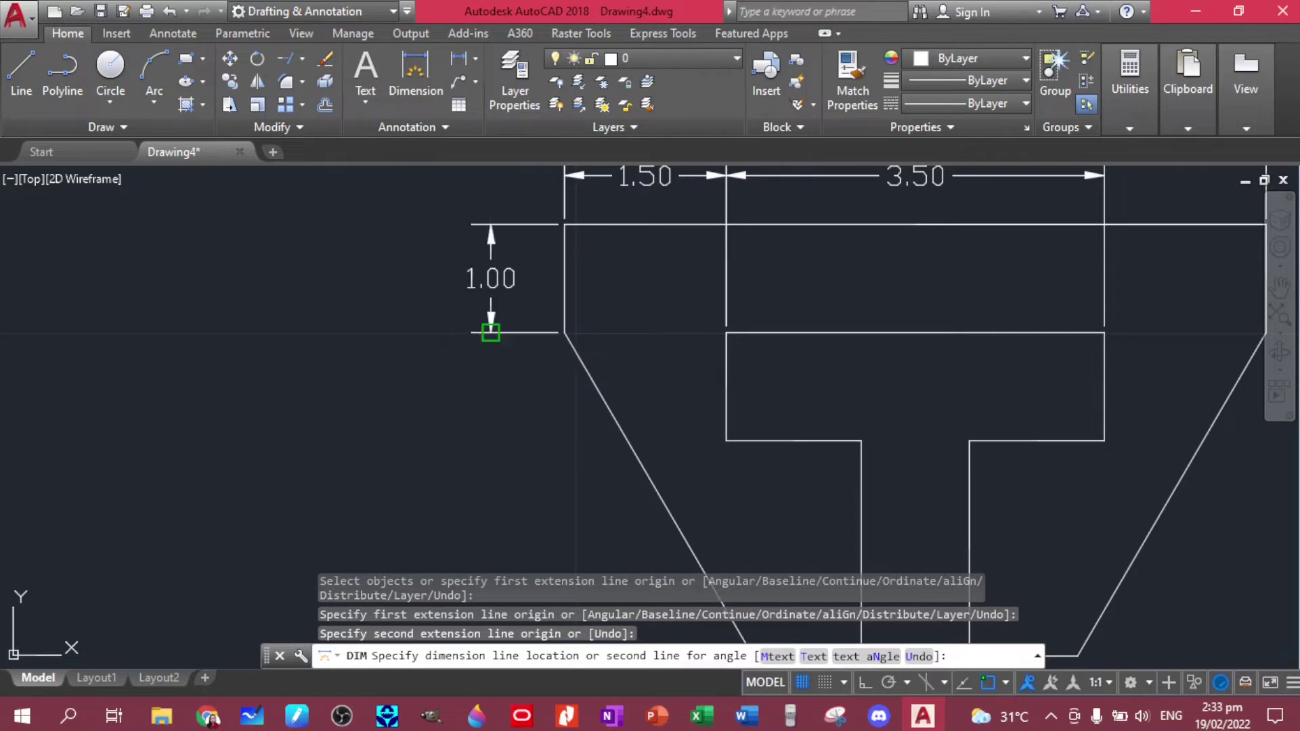
{"action": "left_click", "coordinate": [491, 305]}
{"action": "left_click", "coordinate": [564, 224]}
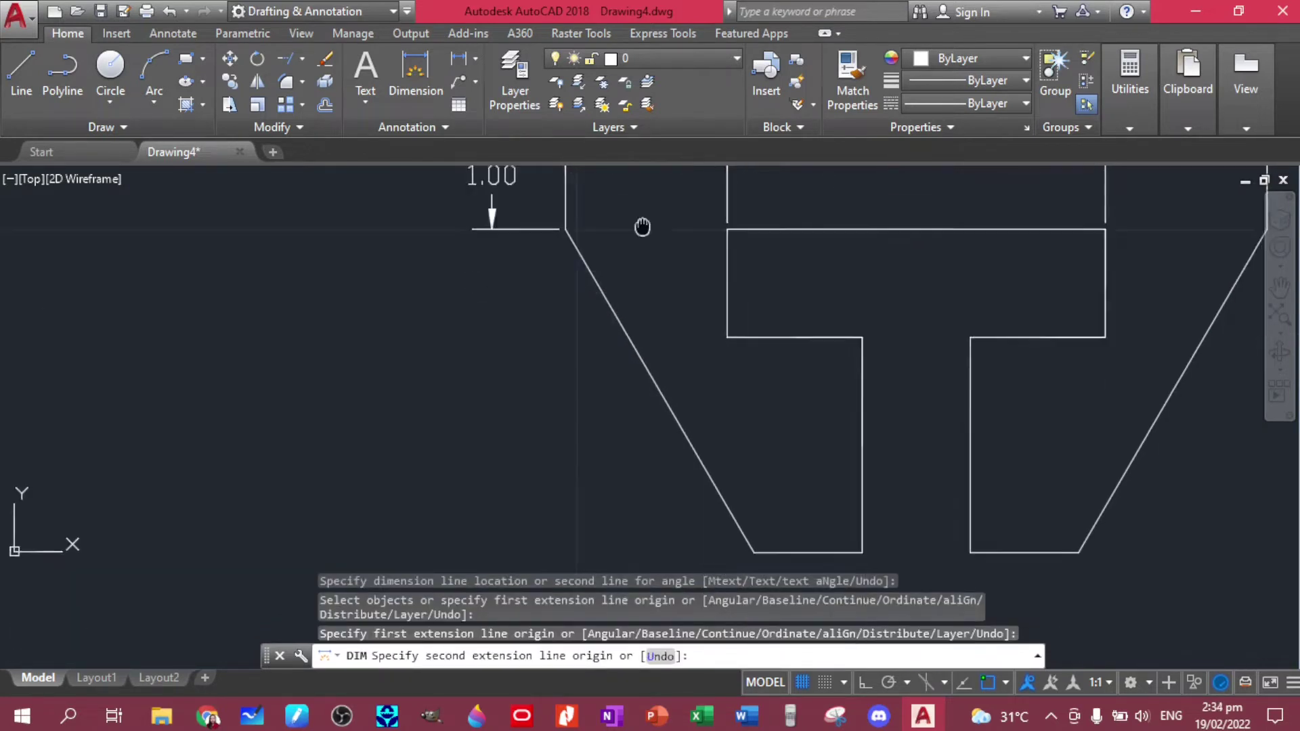
{"action": "middle_click_drag", "start_coordinate": [643, 227], "coordinate": [609, 169]}
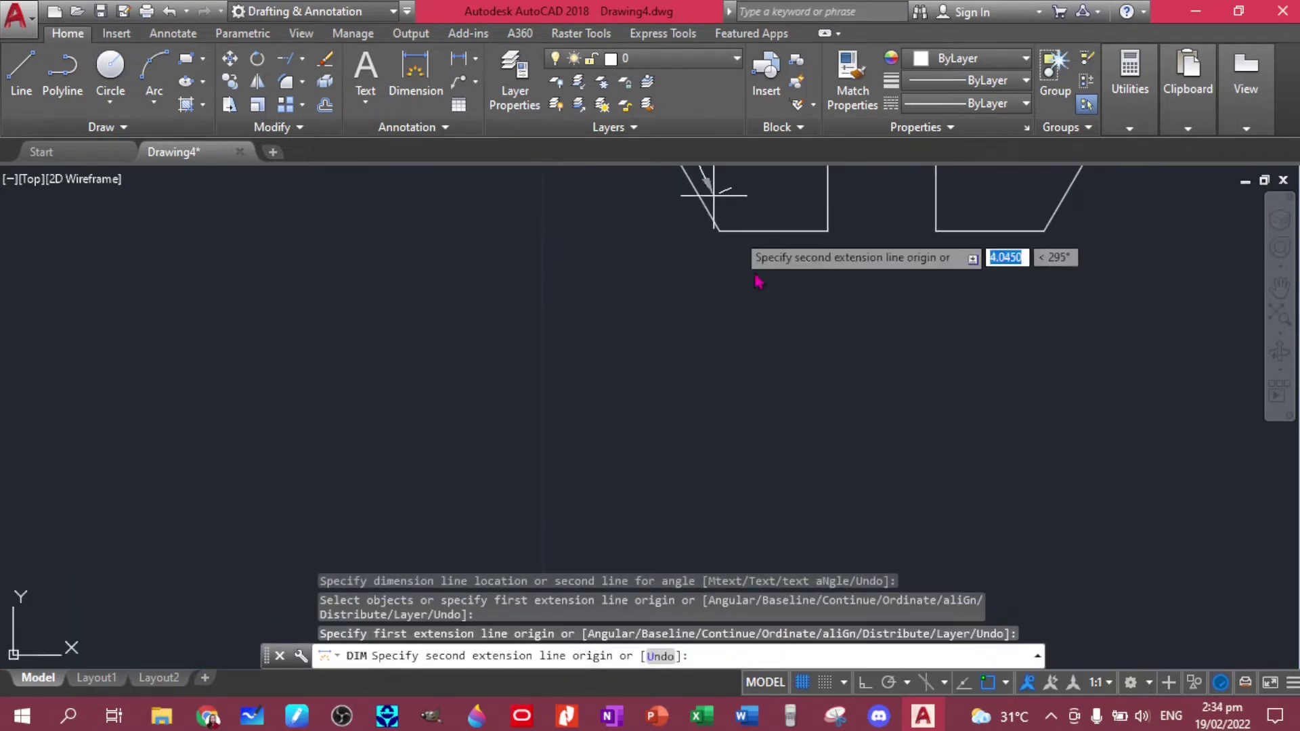
{"action": "left_click", "coordinate": [718, 231]}
{"action": "scroll", "coordinate": [450, 223], "scroll_direction": "down", "scroll_amount": 2}
{"action": "scroll", "coordinate": [663, 494], "scroll_direction": "up", "scroll_amount": 1}
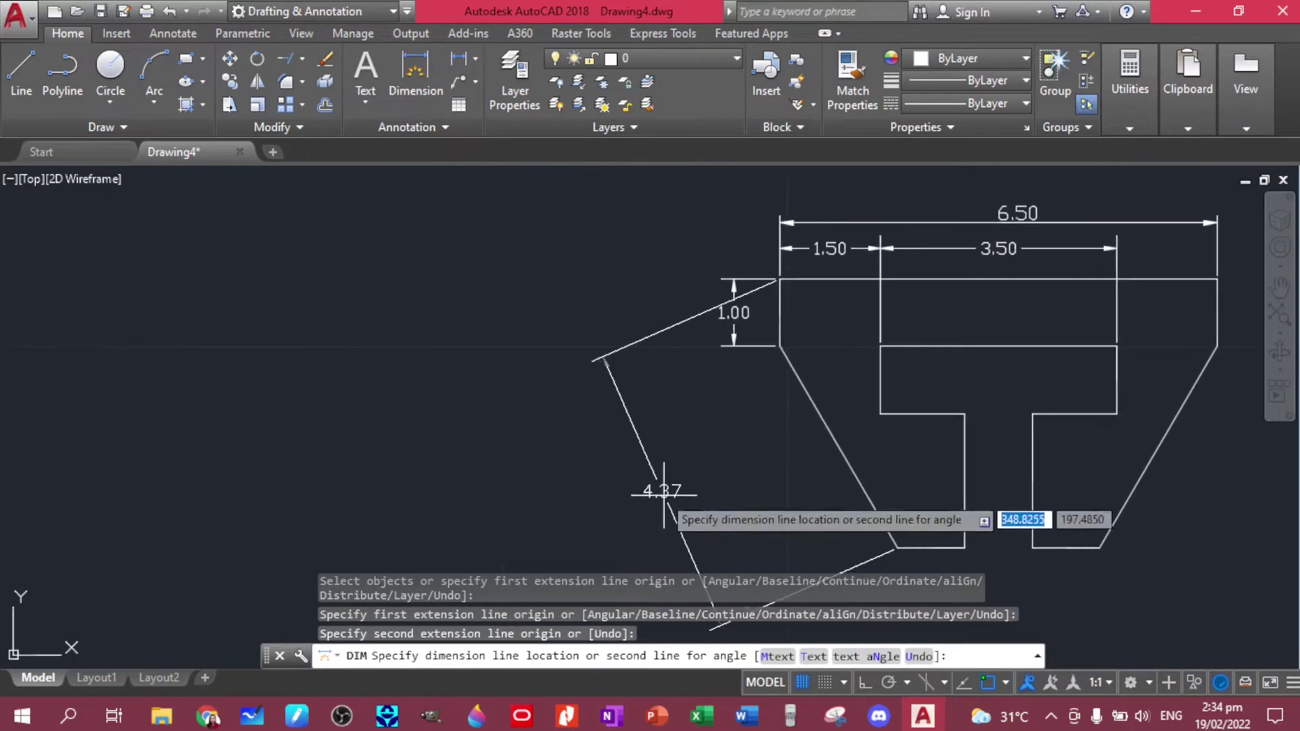
{"action": "left_click", "coordinate": [699, 291]}
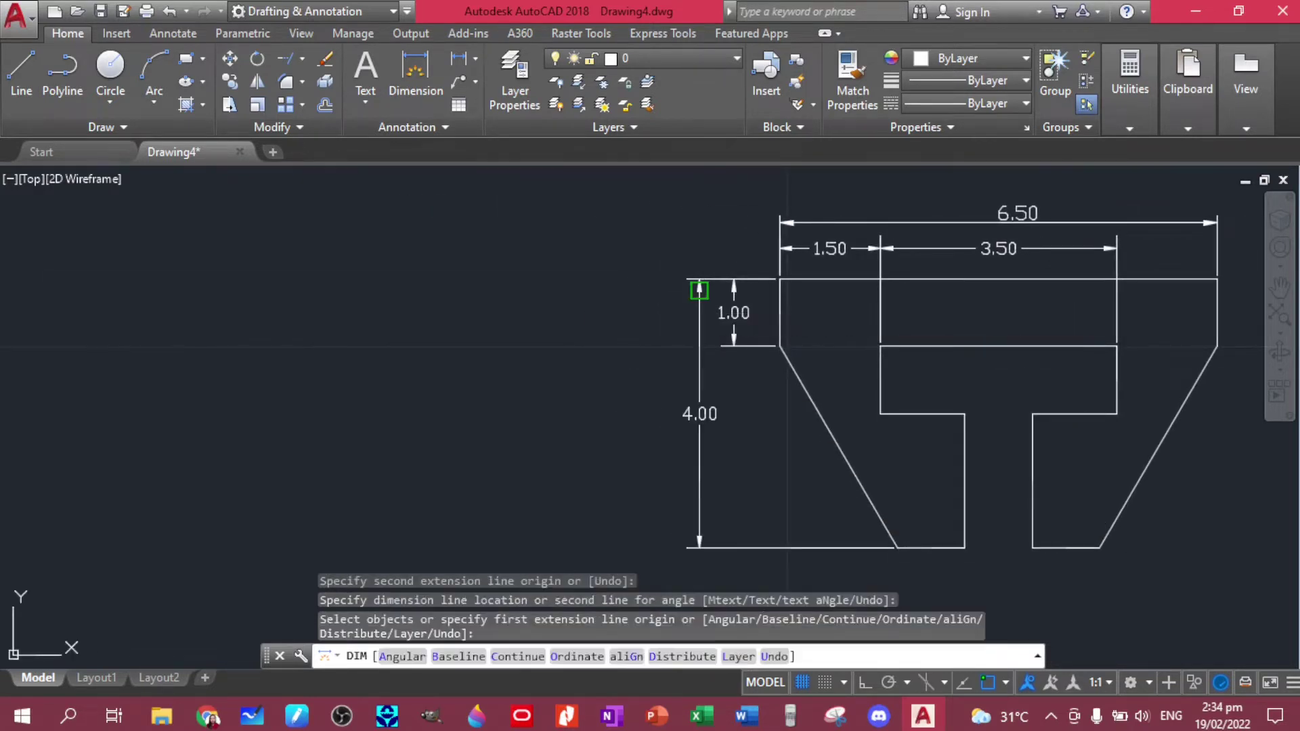
{"action": "left_click", "coordinate": [793, 265]}
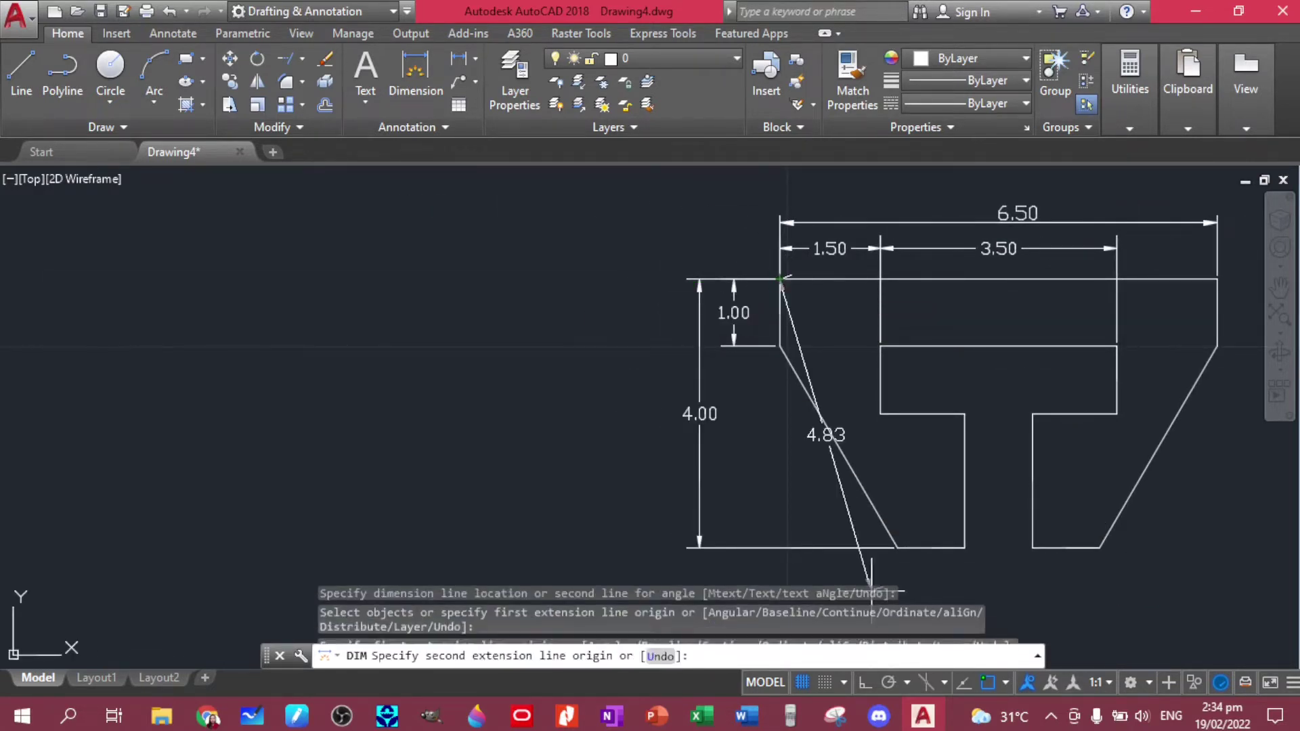
{"action": "left_click", "coordinate": [897, 545]}
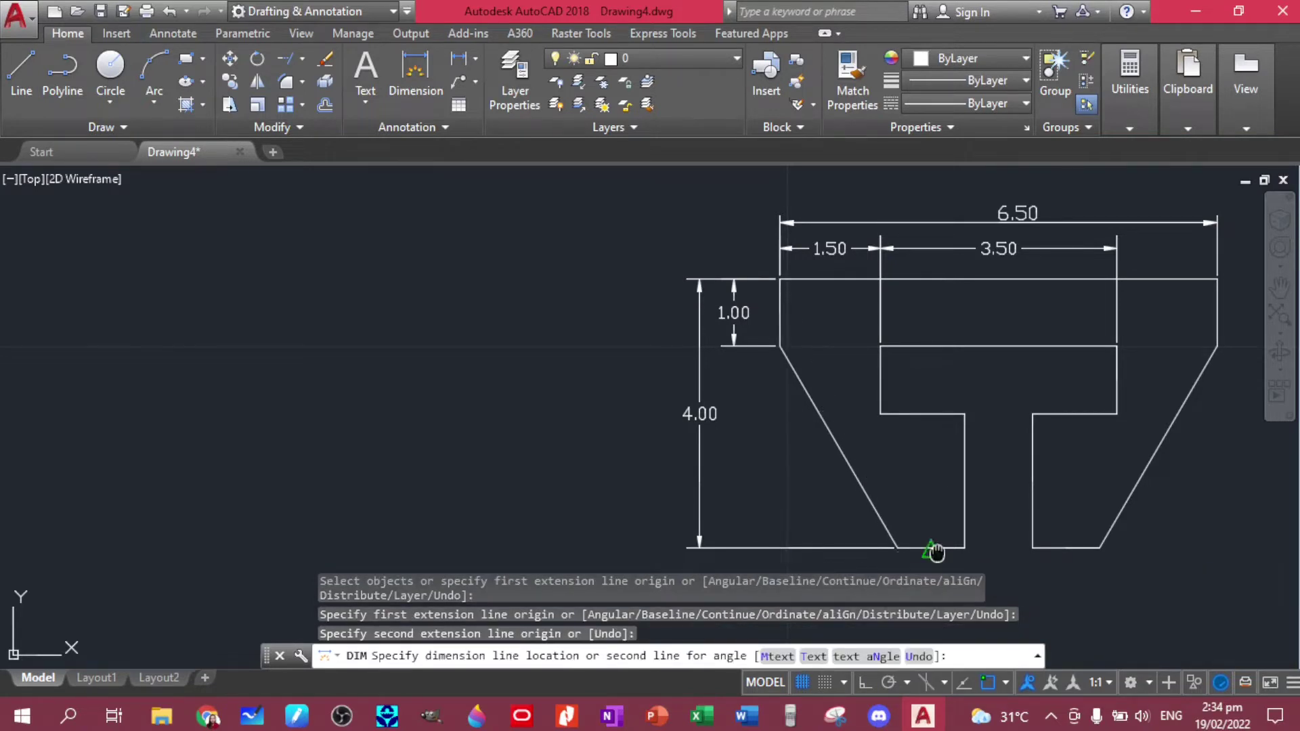
{"action": "middle_click_drag", "start_coordinate": [933, 547], "coordinate": [842, 365]}
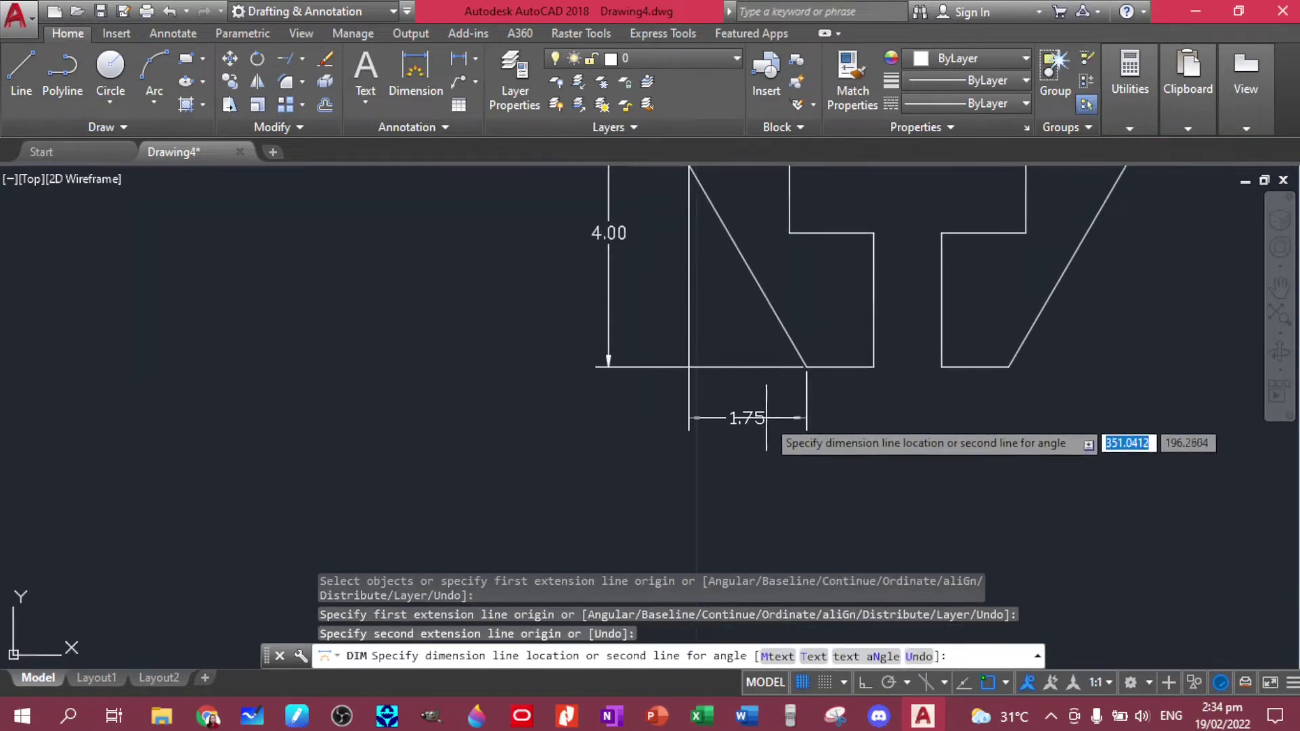
- Place the stacked 1.75, 2.75 and 4.75 horizontal dimensions below the plate
{"action": "left_click", "coordinate": [766, 410]}
{"action": "middle_click_drag", "start_coordinate": [778, 279], "coordinate": [780, 468]}
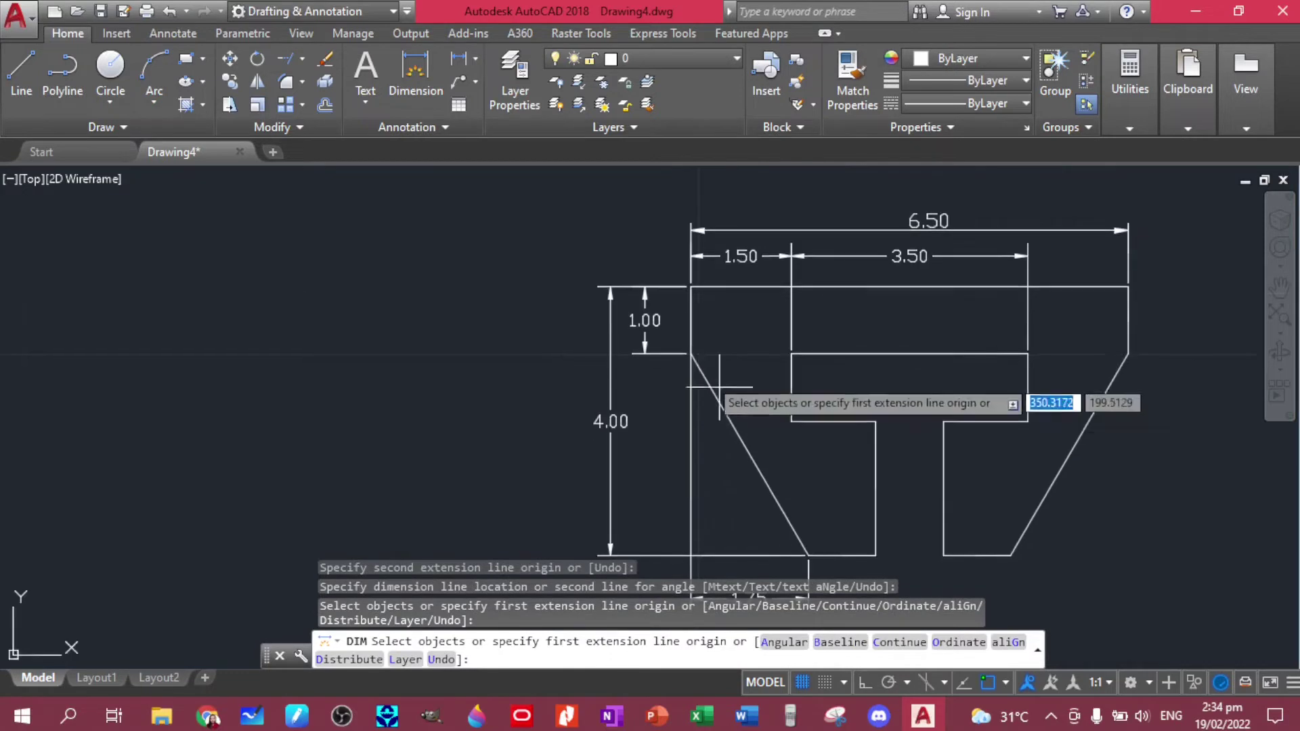
{"action": "left_click", "coordinate": [690, 286]}
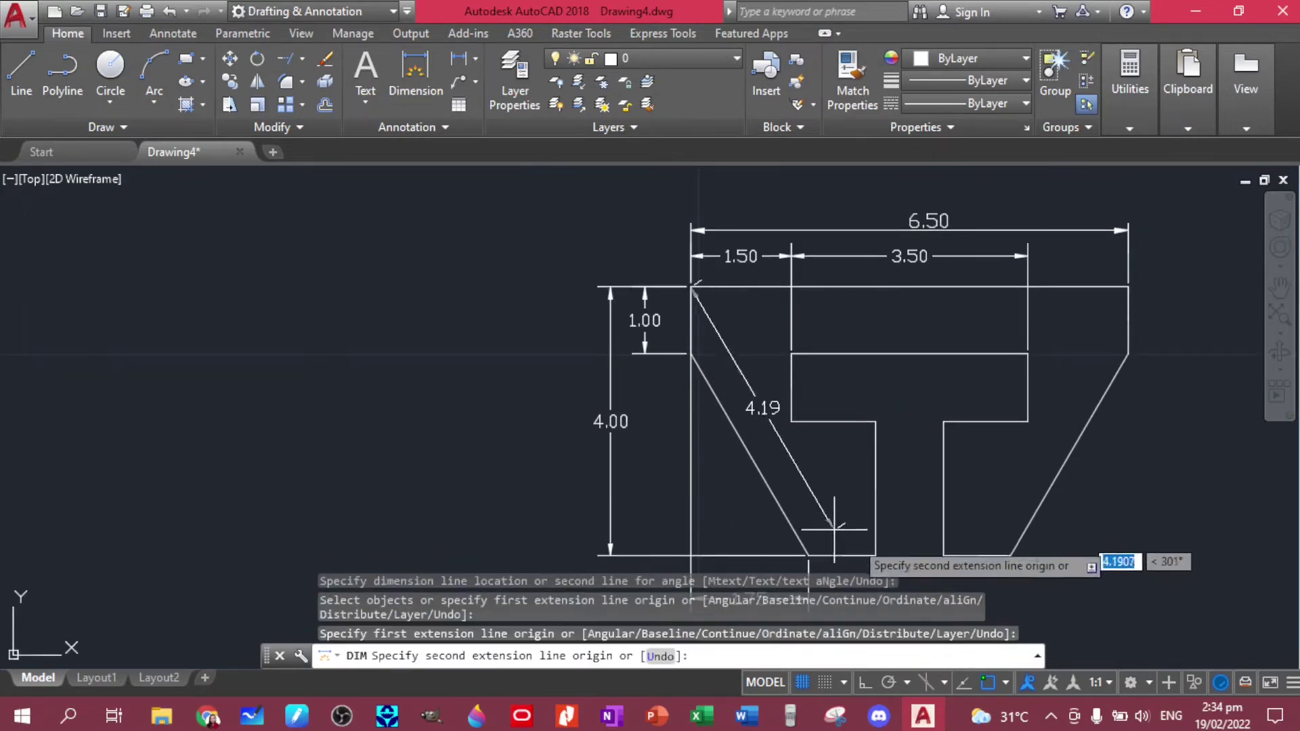
{"action": "left_click", "coordinate": [876, 555]}
{"action": "middle_click_drag", "start_coordinate": [814, 493], "coordinate": [822, 218]}
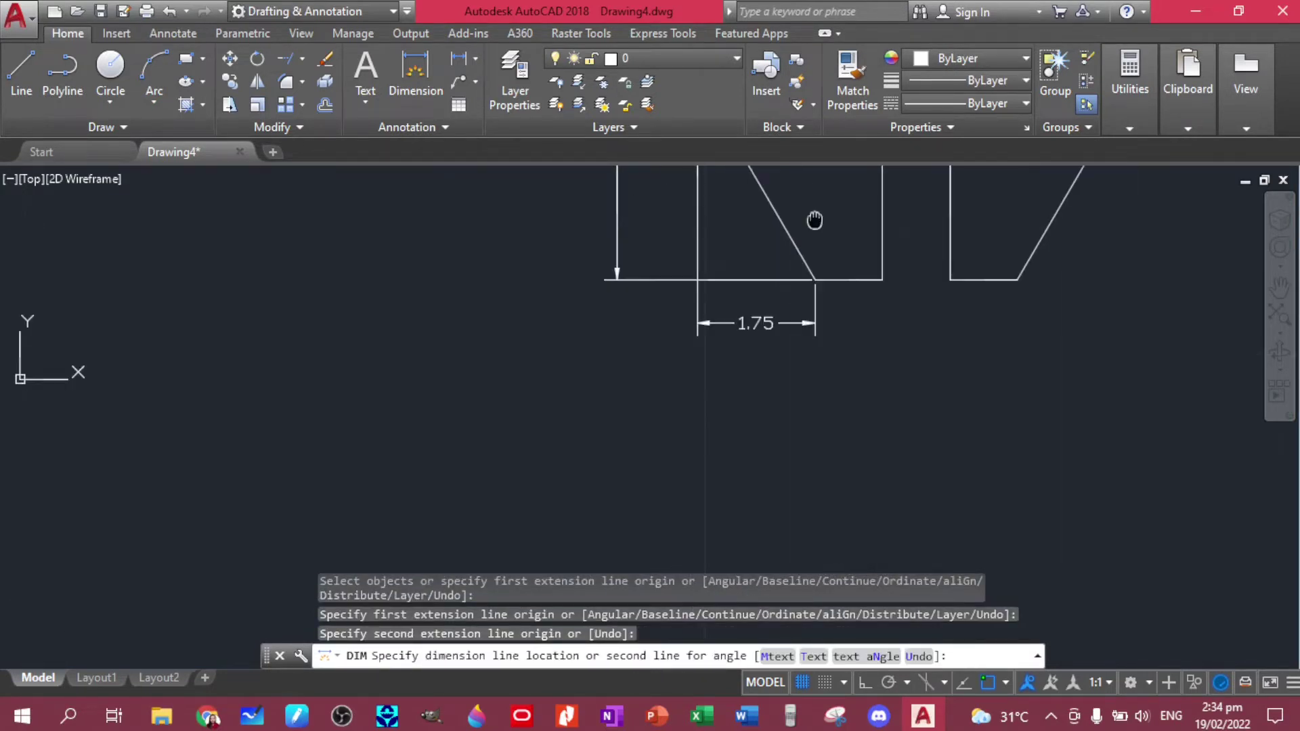
{"action": "left_click", "coordinate": [822, 371]}
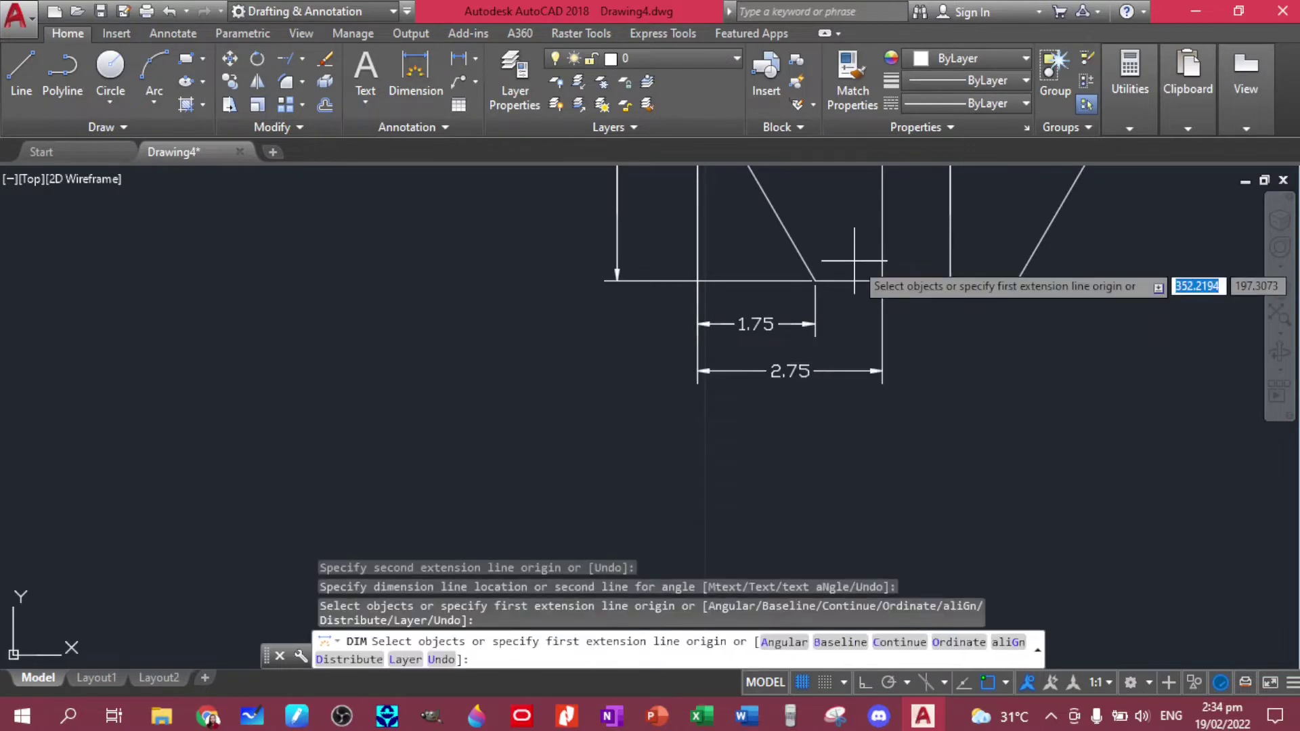
{"action": "scroll", "coordinate": [850, 267], "scroll_direction": "down", "scroll_amount": 2}
{"action": "middle_click_drag", "start_coordinate": [850, 267], "coordinate": [817, 460]}
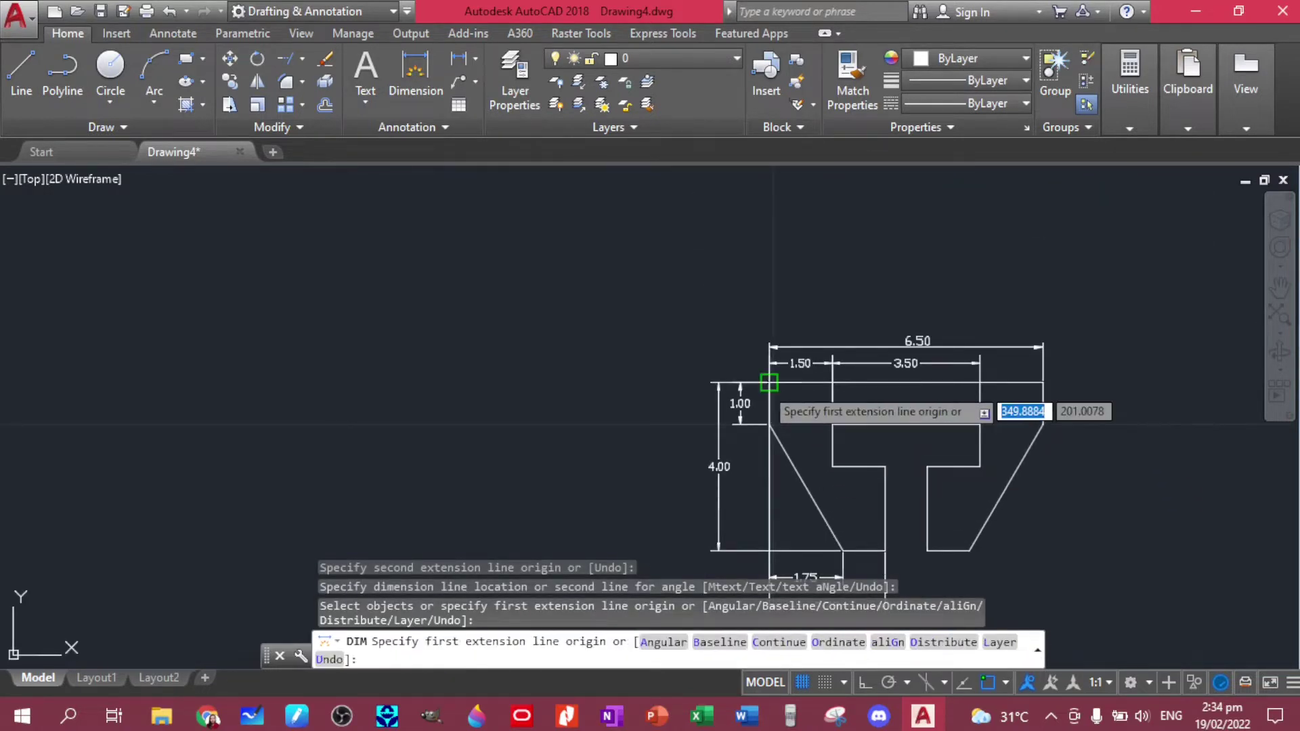
{"action": "left_click", "coordinate": [769, 383]}
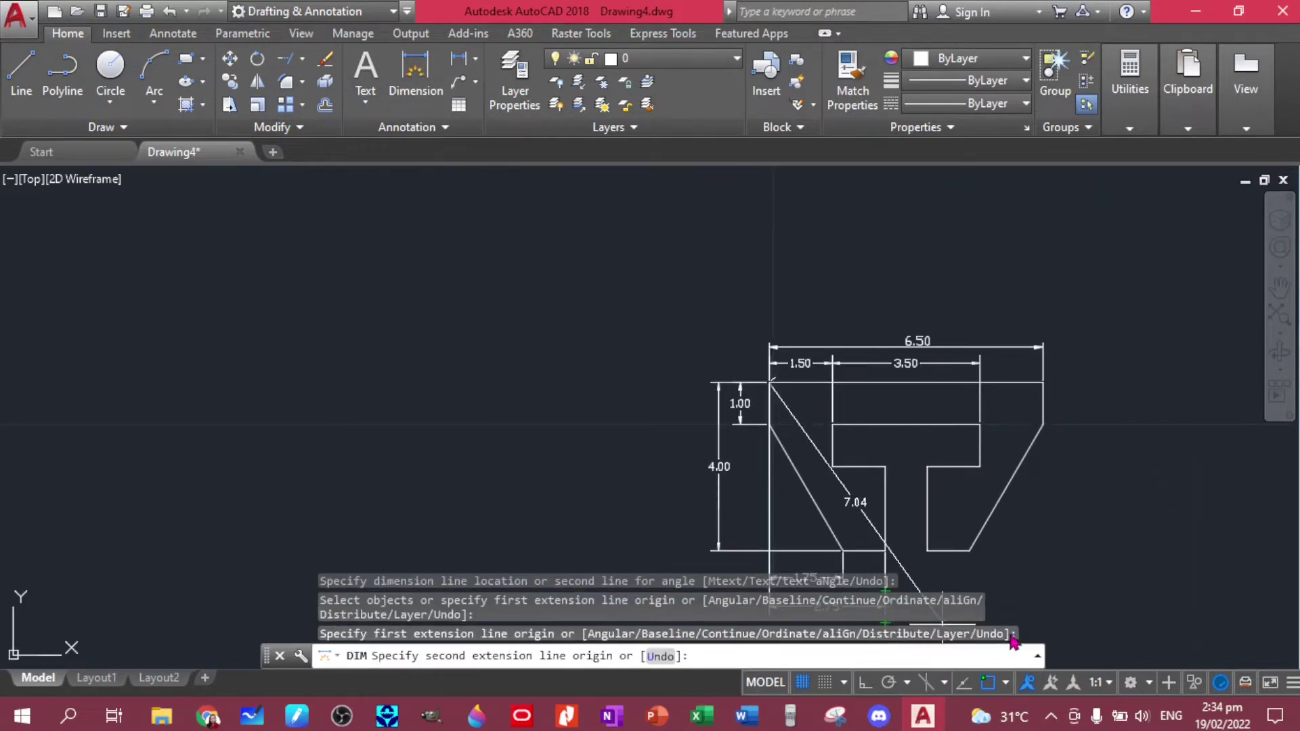
{"action": "left_click", "coordinate": [968, 550]}
{"action": "middle_click_drag", "start_coordinate": [922, 613], "coordinate": [875, 441]}
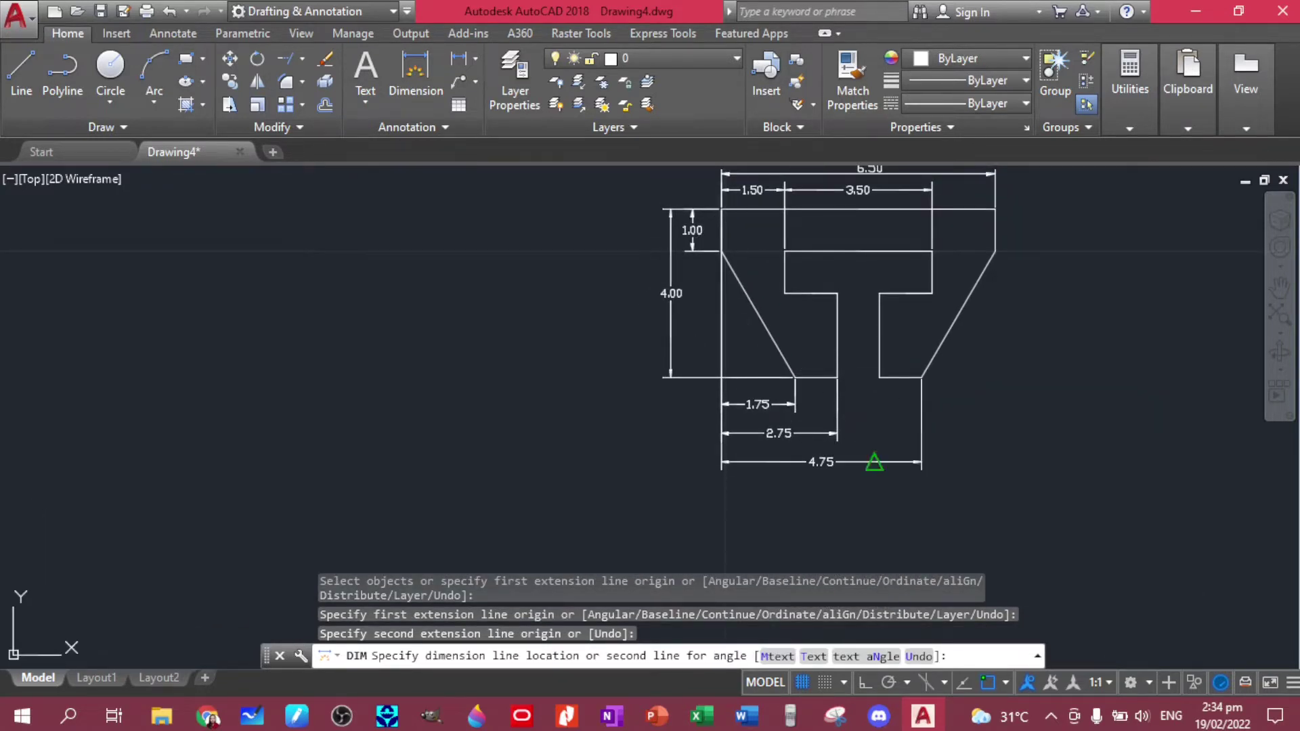
{"action": "left_click", "coordinate": [866, 462]}
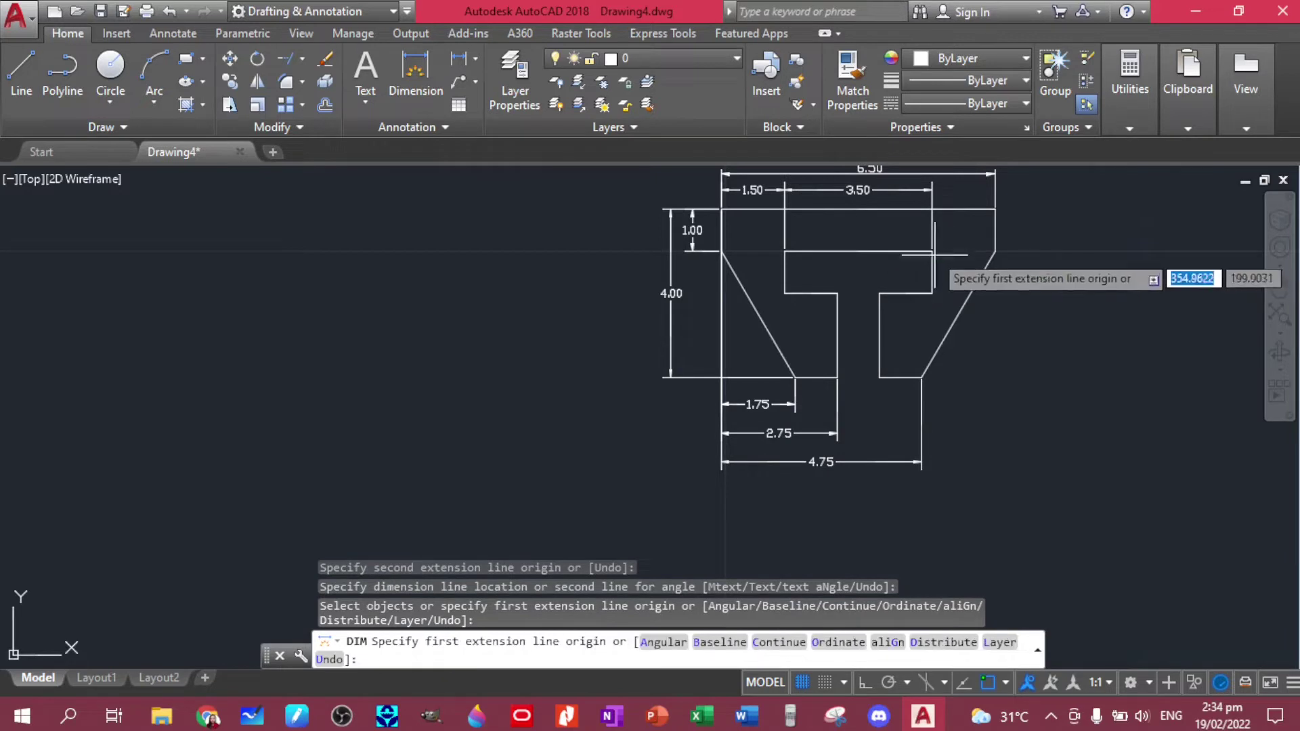
- Dimension the 1.00 slot-stem width and the 1.00 right-side flange height
{"action": "left_click", "coordinate": [837, 292]}
{"action": "left_click", "coordinate": [879, 292]}
{"action": "left_click", "coordinate": [876, 274]}
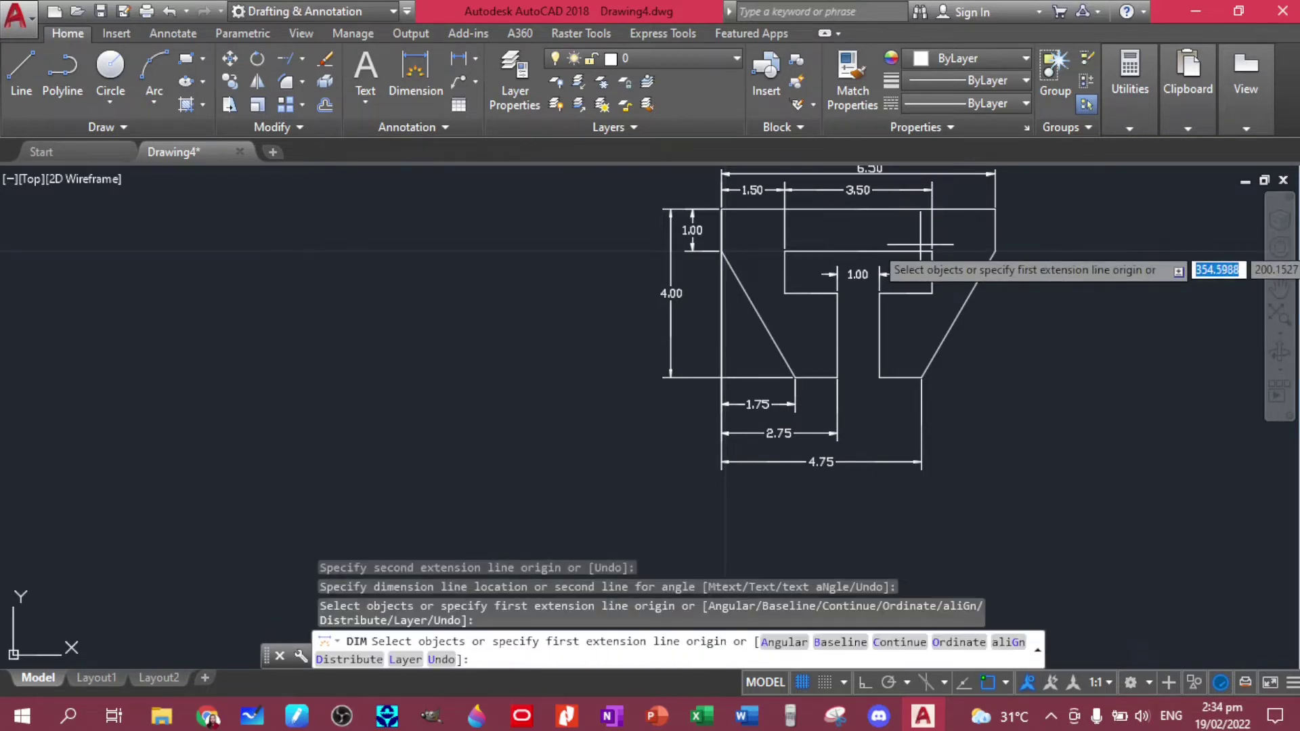
{"action": "left_click", "coordinate": [931, 251]}
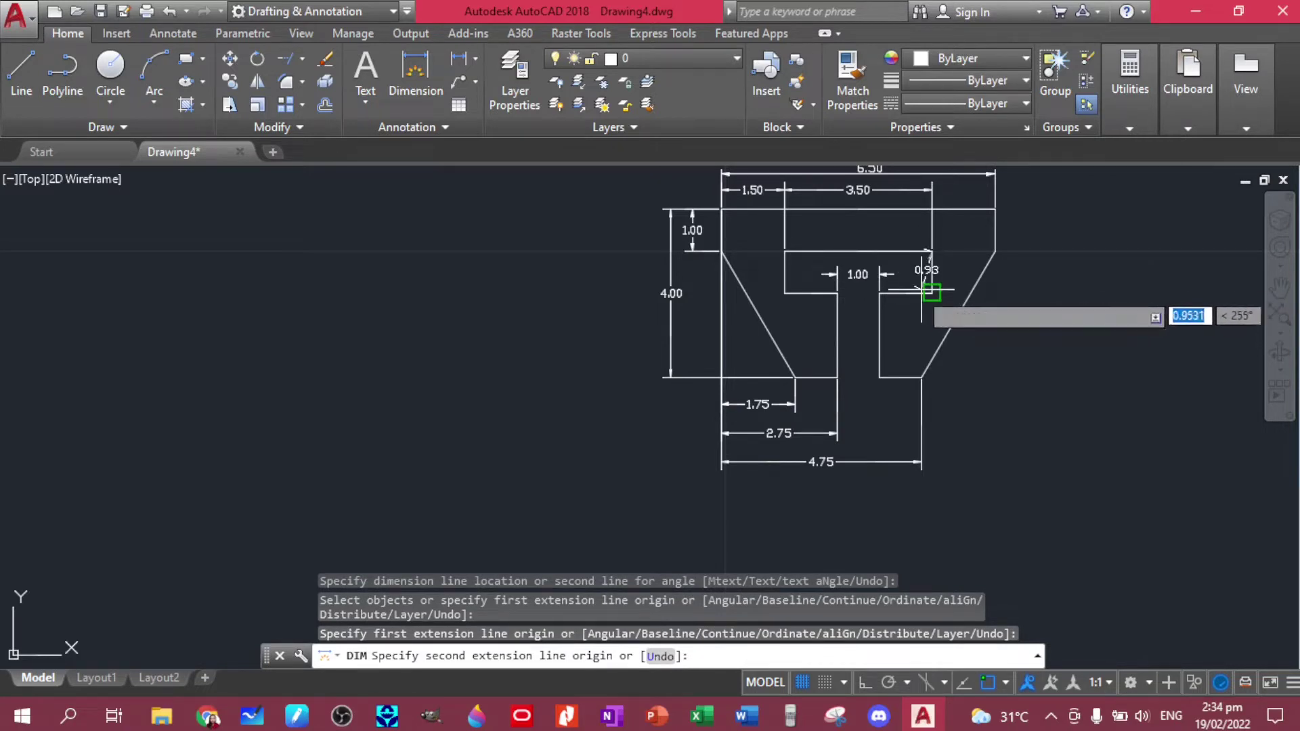
{"action": "left_click", "coordinate": [933, 293]}
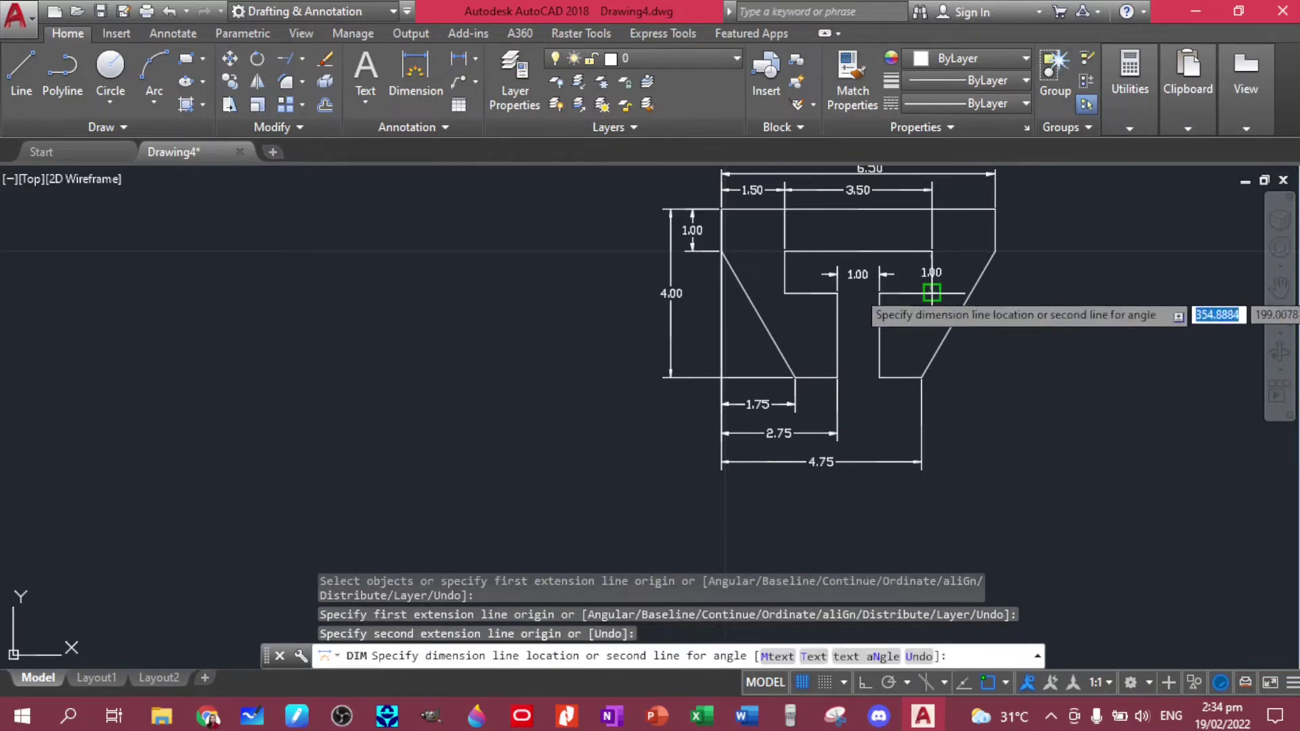
{"action": "left_click", "coordinate": [1033, 284]}
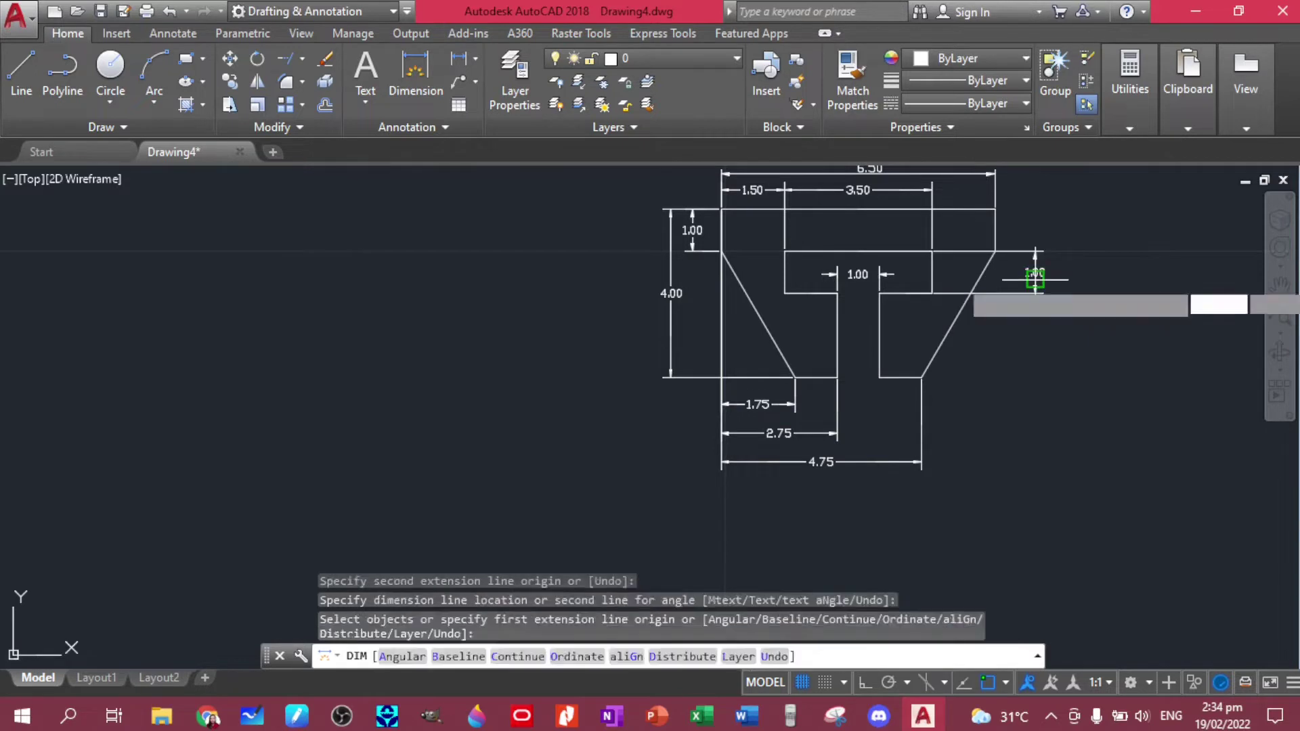
{"action": "key", "text": "Escape"}
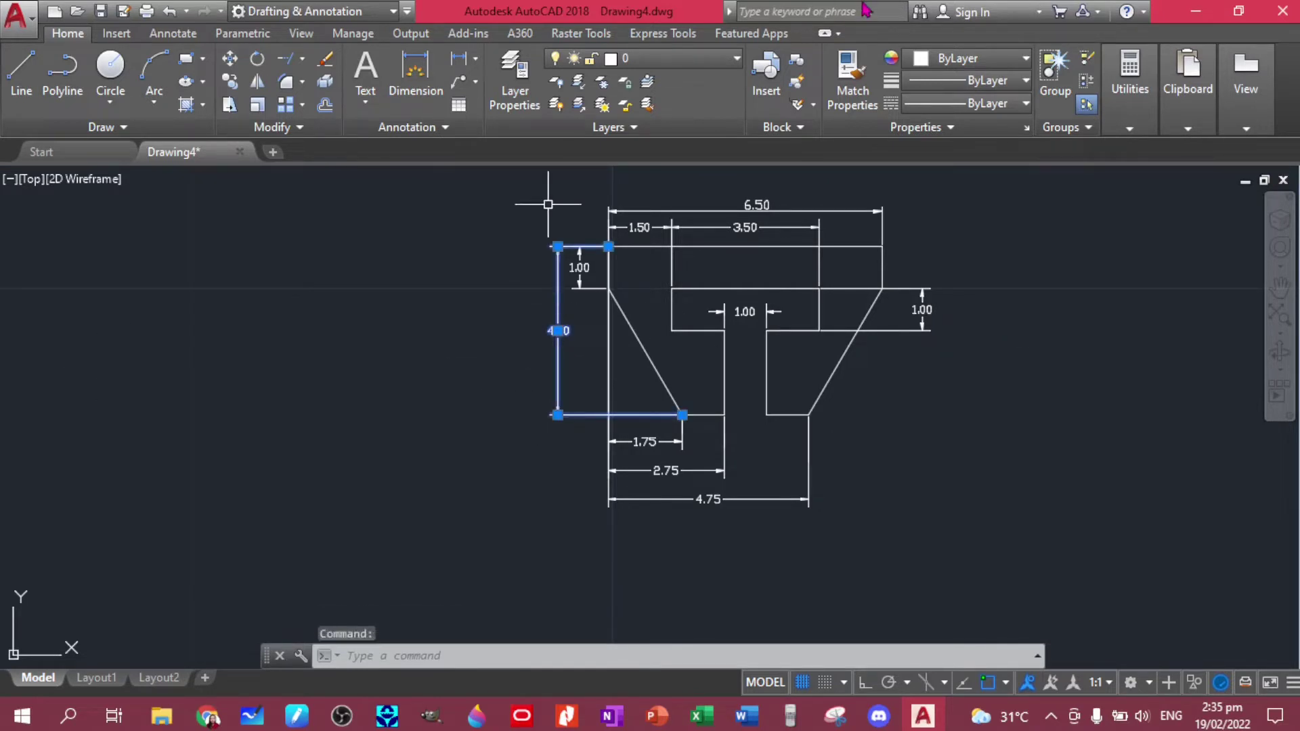
- Change the 4.00 left-side height dimension's color to yellow (241,235,31)
{"action": "left_click", "coordinate": [947, 62]}
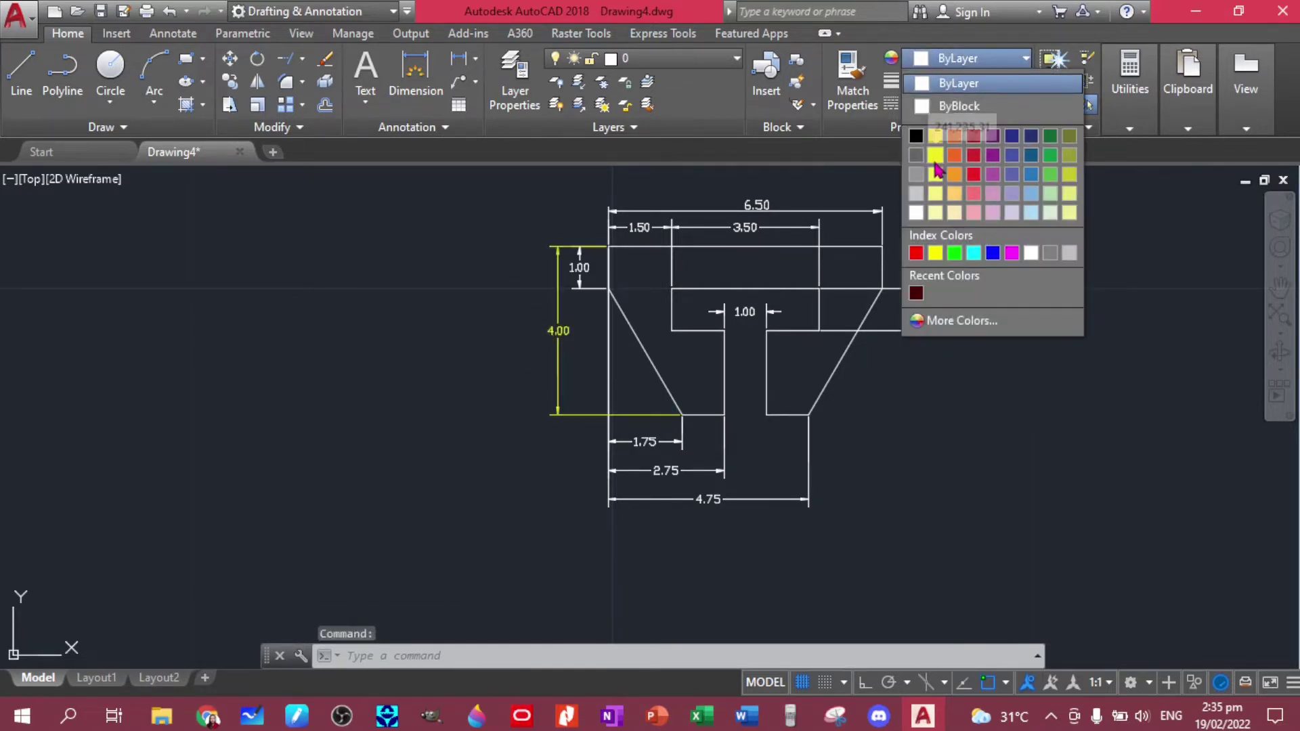
{"action": "left_click", "coordinate": [935, 155]}
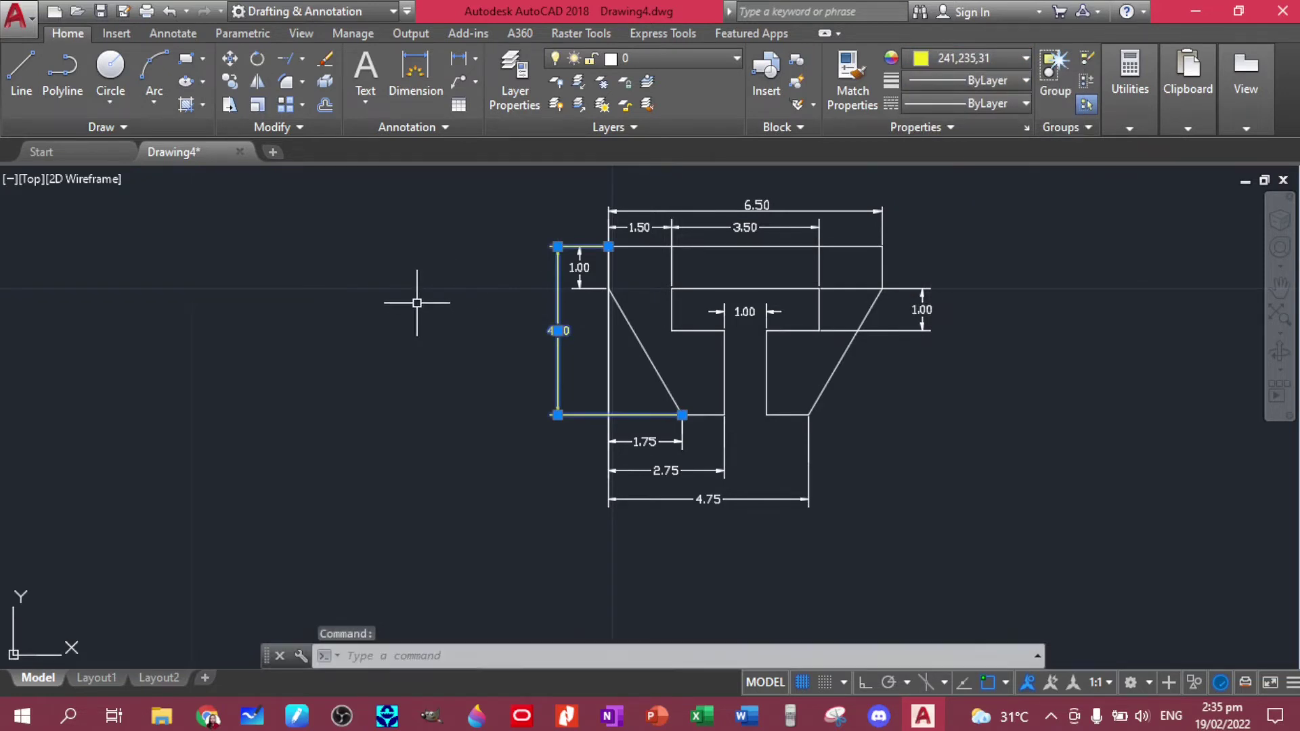
{"action": "left_click", "coordinate": [560, 367]}
{"action": "left_click", "coordinate": [949, 68]}
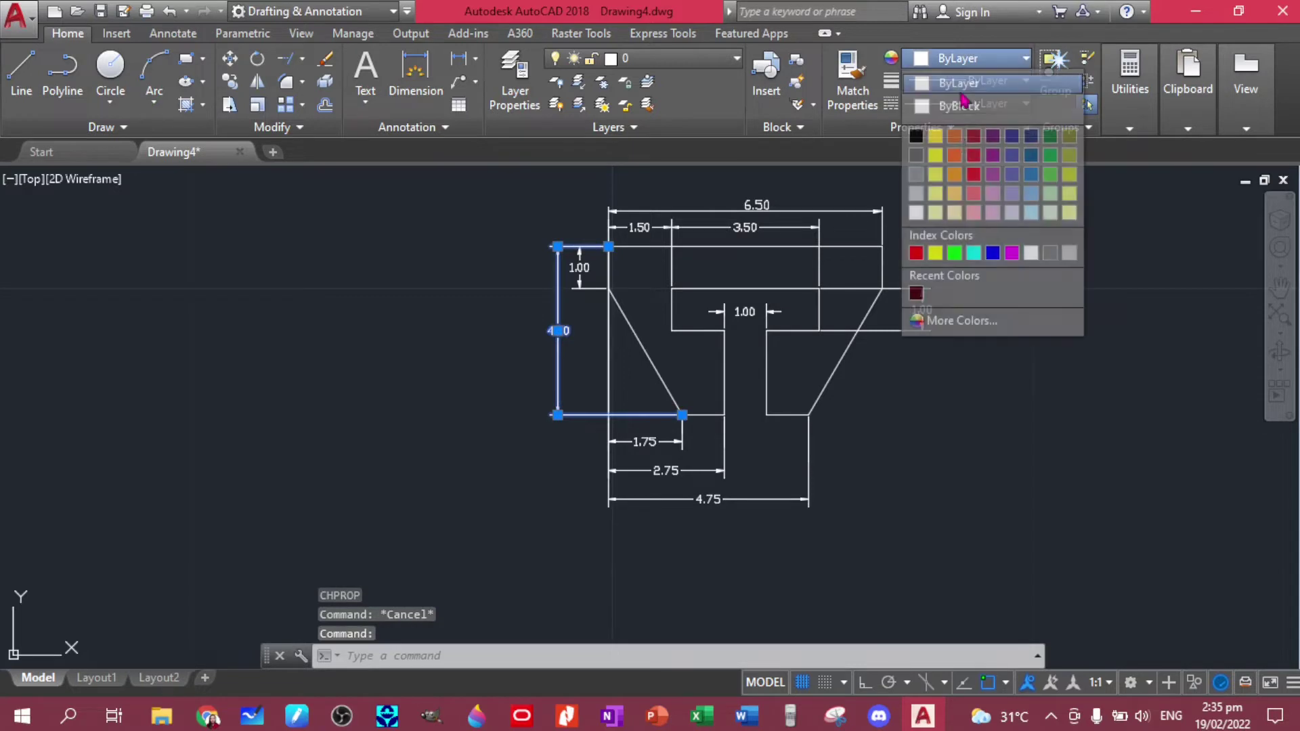
{"action": "left_click", "coordinate": [935, 155]}
{"action": "left_click", "coordinate": [543, 312]}
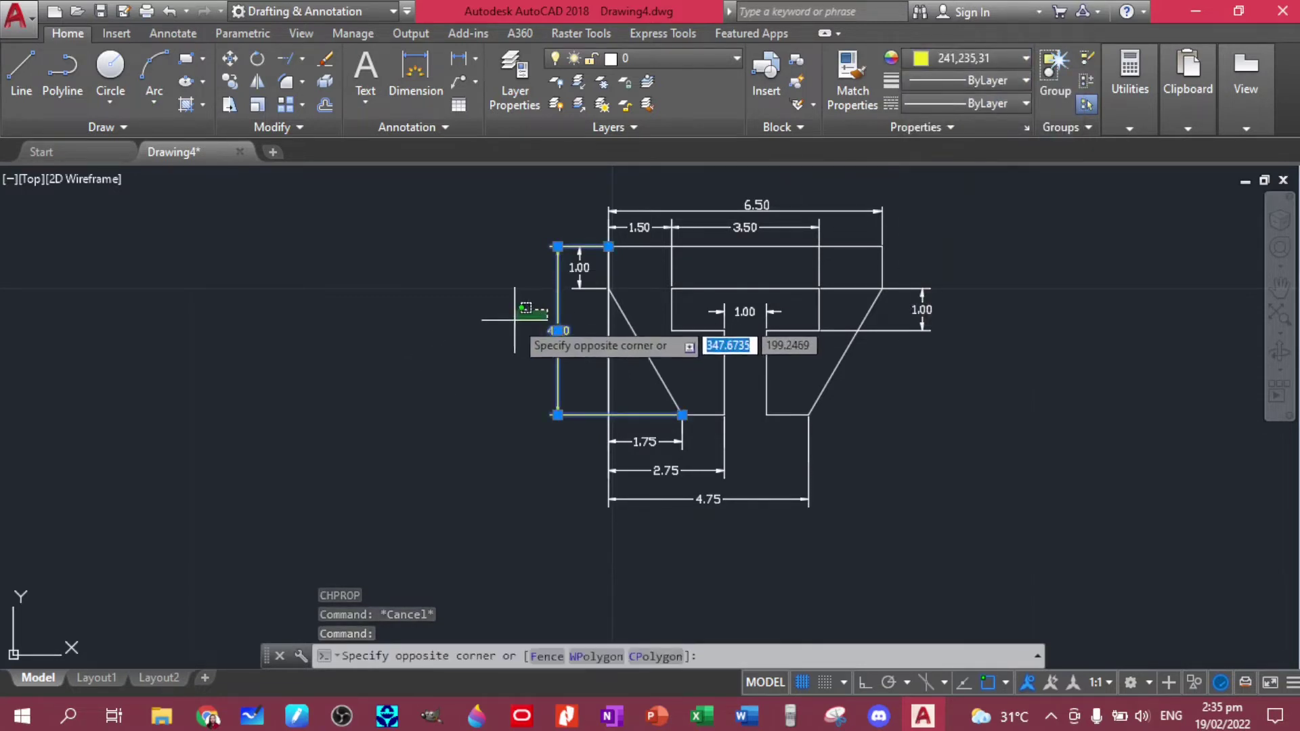
{"action": "left_click", "coordinate": [507, 321]}
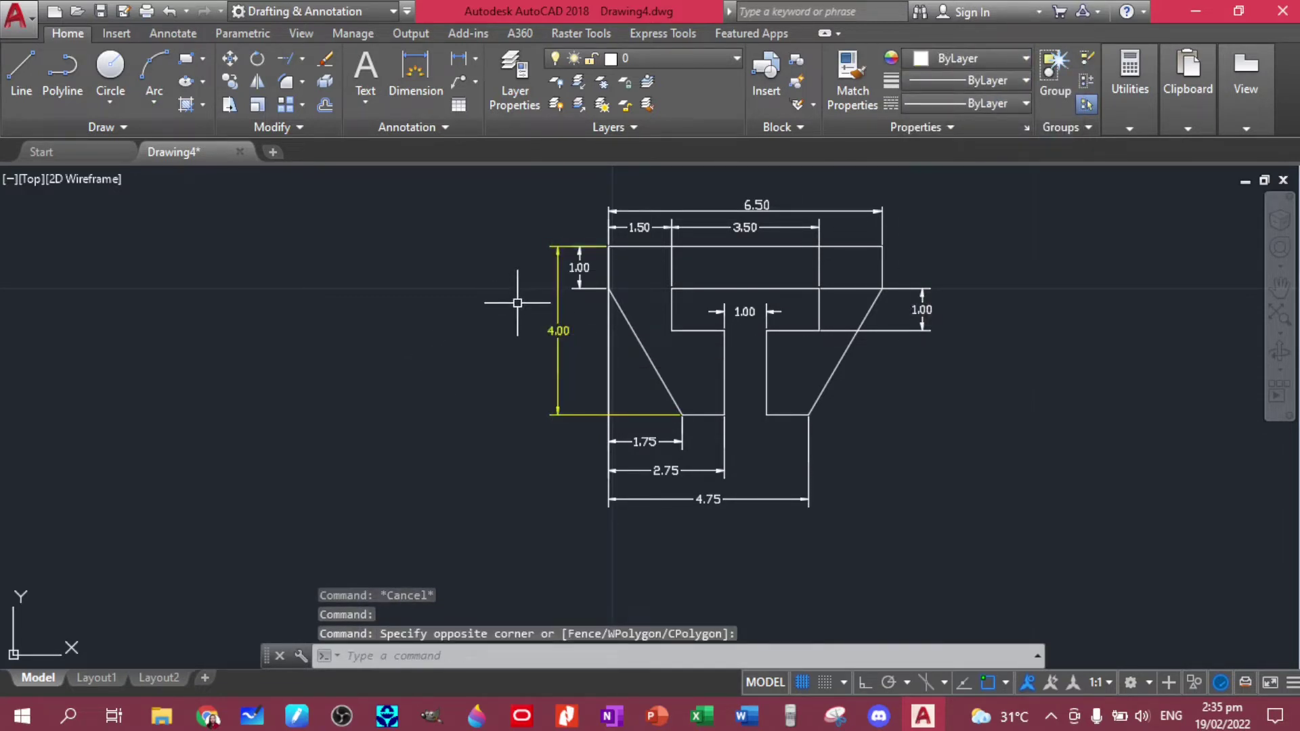
- Use MATCHPROP from the yellow 4.00 dimension to restyle the left 1.00 and top dimensions
{"action": "type", "text": "ma"}
{"action": "key", "text": "Return"}
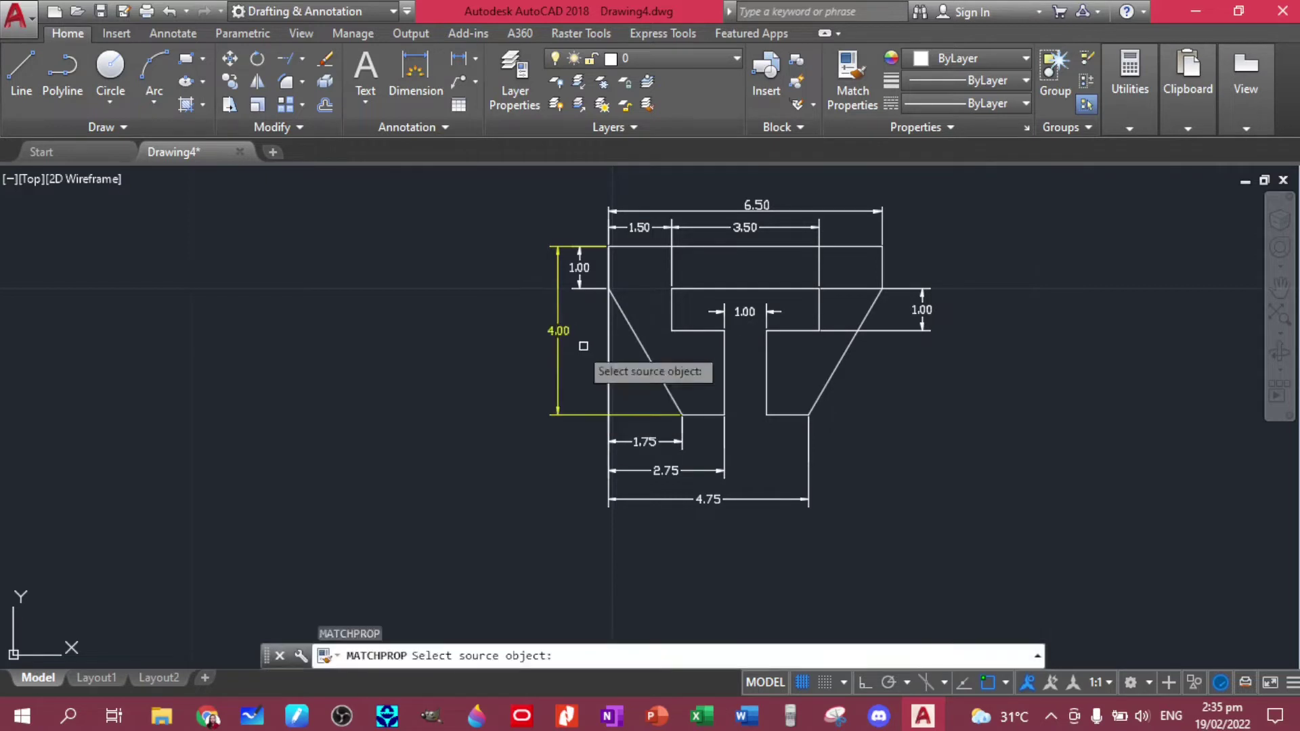
{"action": "left_click", "coordinate": [559, 289]}
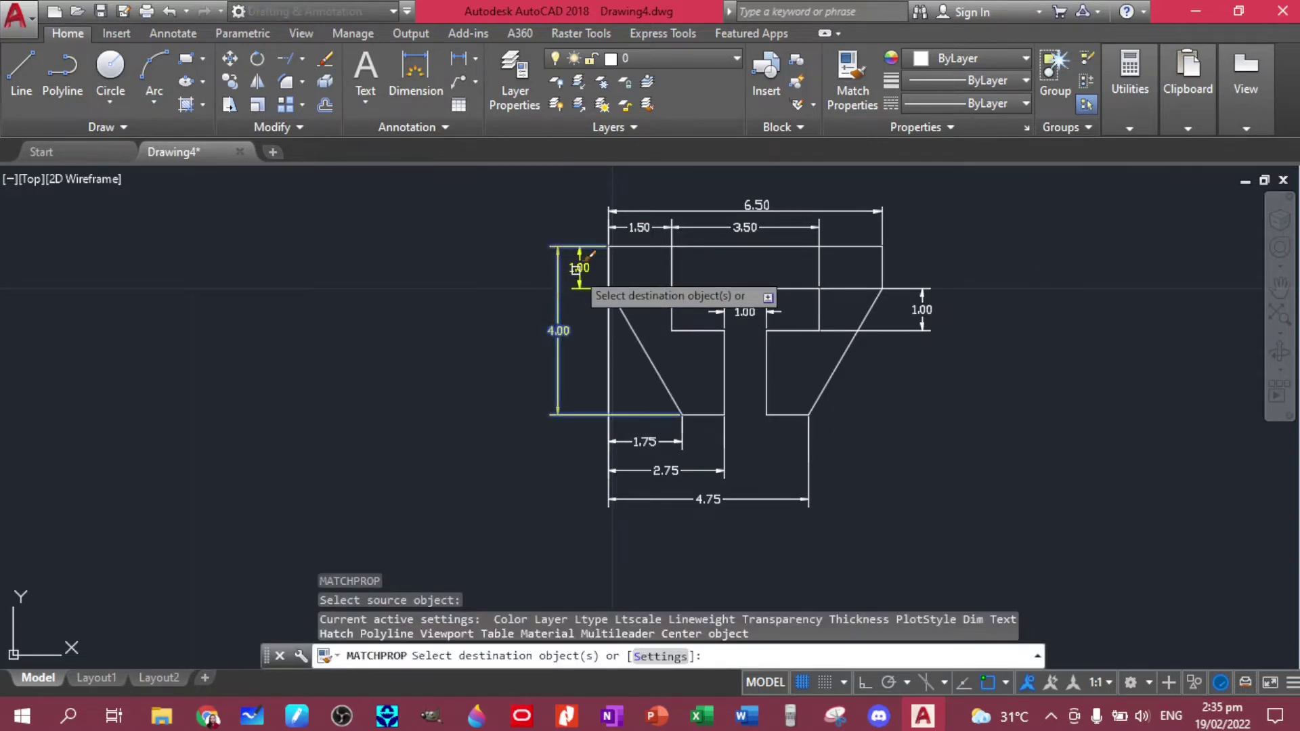
{"action": "left_click", "coordinate": [577, 268]}
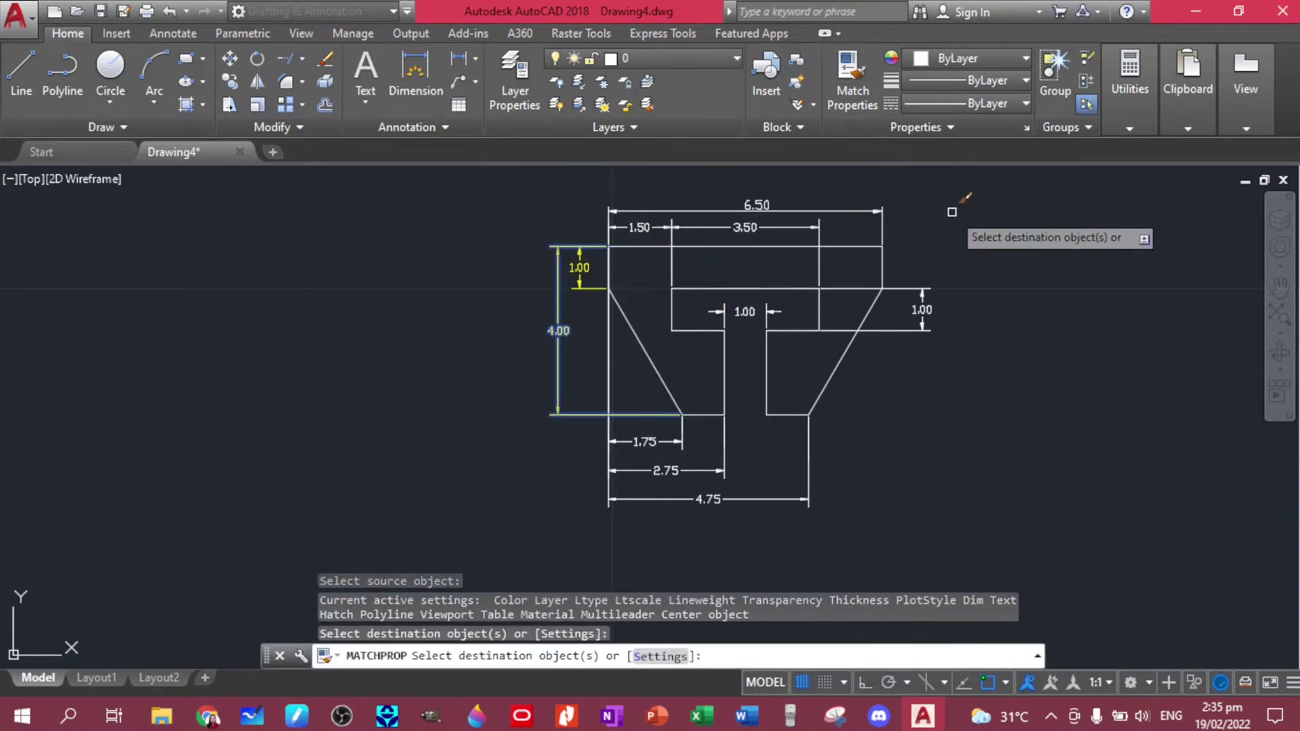
{"action": "left_click", "coordinate": [931, 231]}
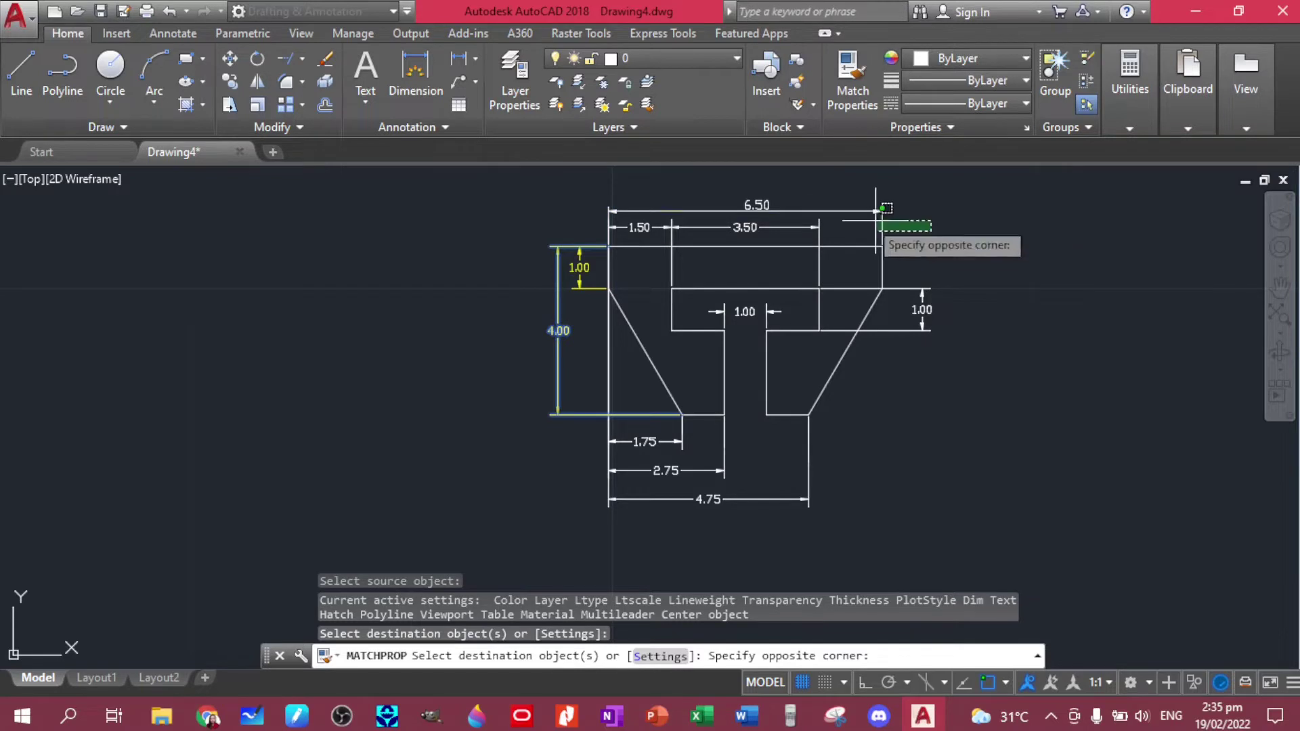
{"action": "left_click", "coordinate": [576, 189]}
- Match the right 1.00 and bottom dimensions to the same yellow style
{"action": "left_click", "coordinate": [1046, 404]}
{"action": "left_click", "coordinate": [909, 273]}
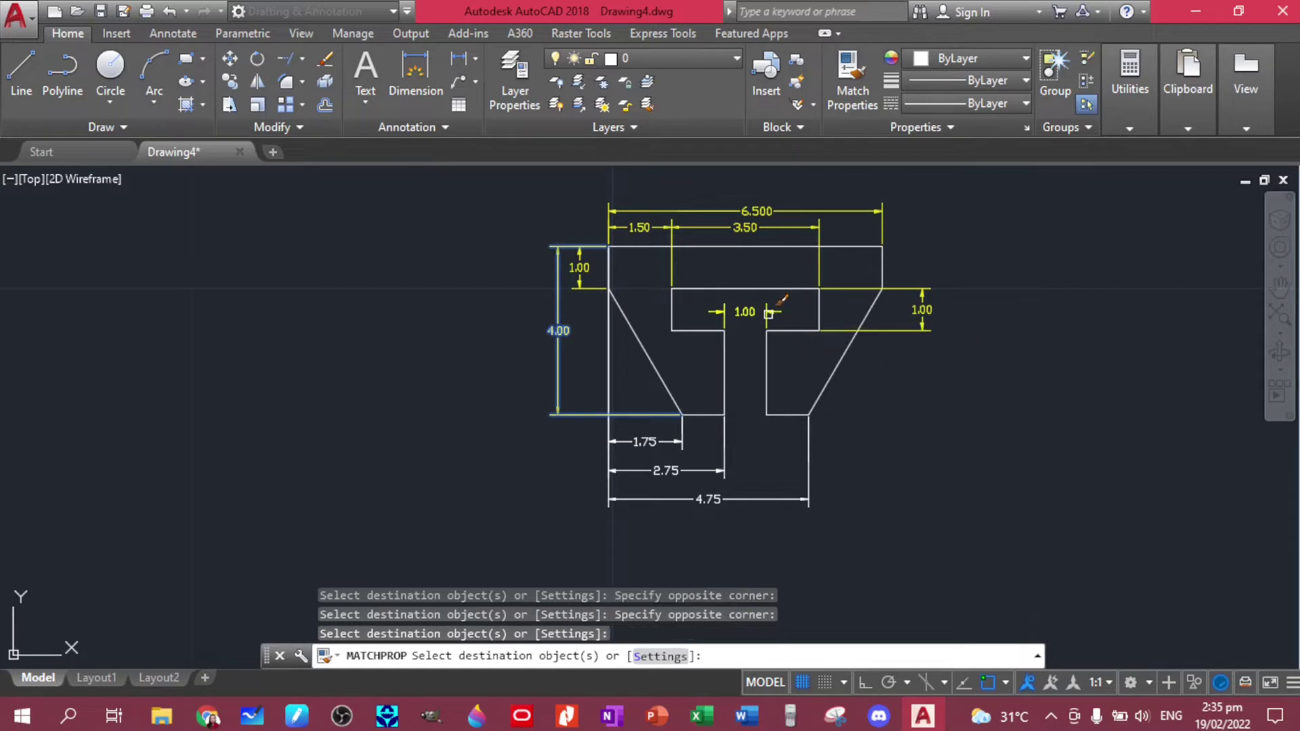
{"action": "left_click", "coordinate": [880, 538]}
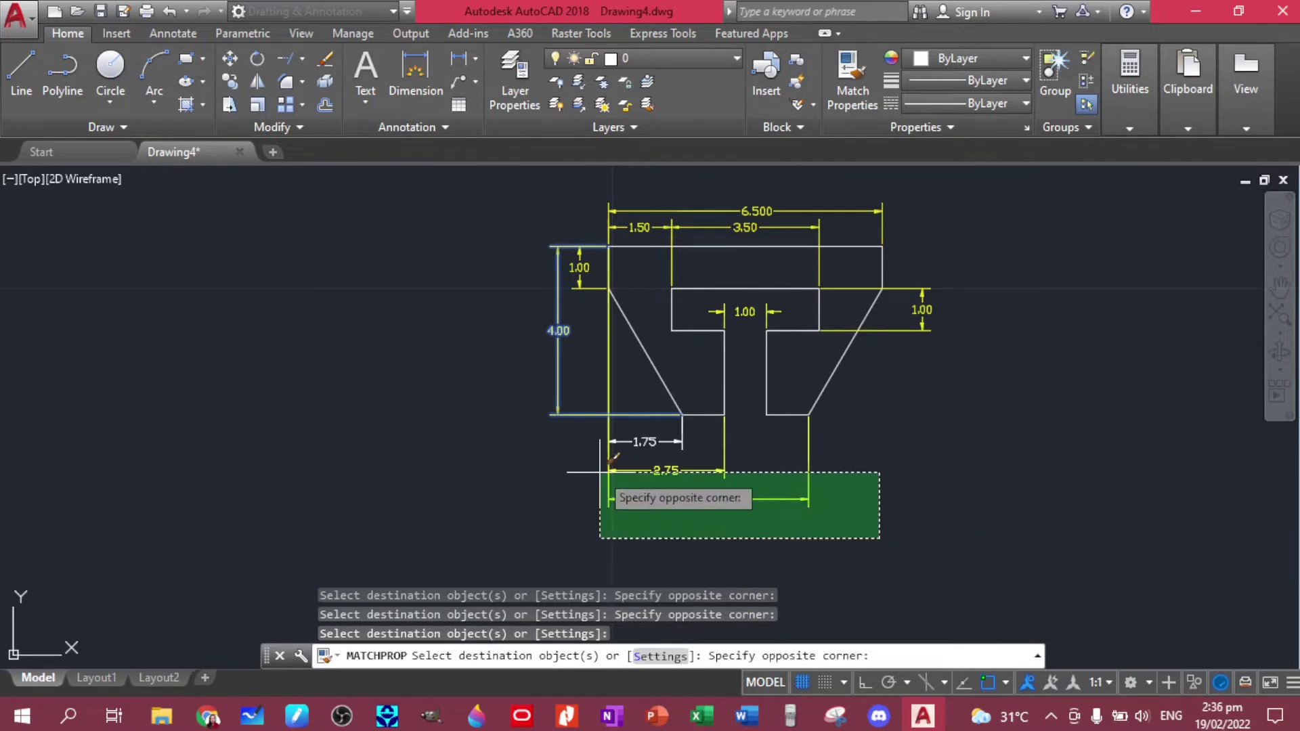
{"action": "left_click", "coordinate": [600, 432]}
{"action": "key", "text": "Escape"}
{"action": "scroll", "coordinate": [906, 421], "scroll_direction": "down", "scroll_amount": 2}
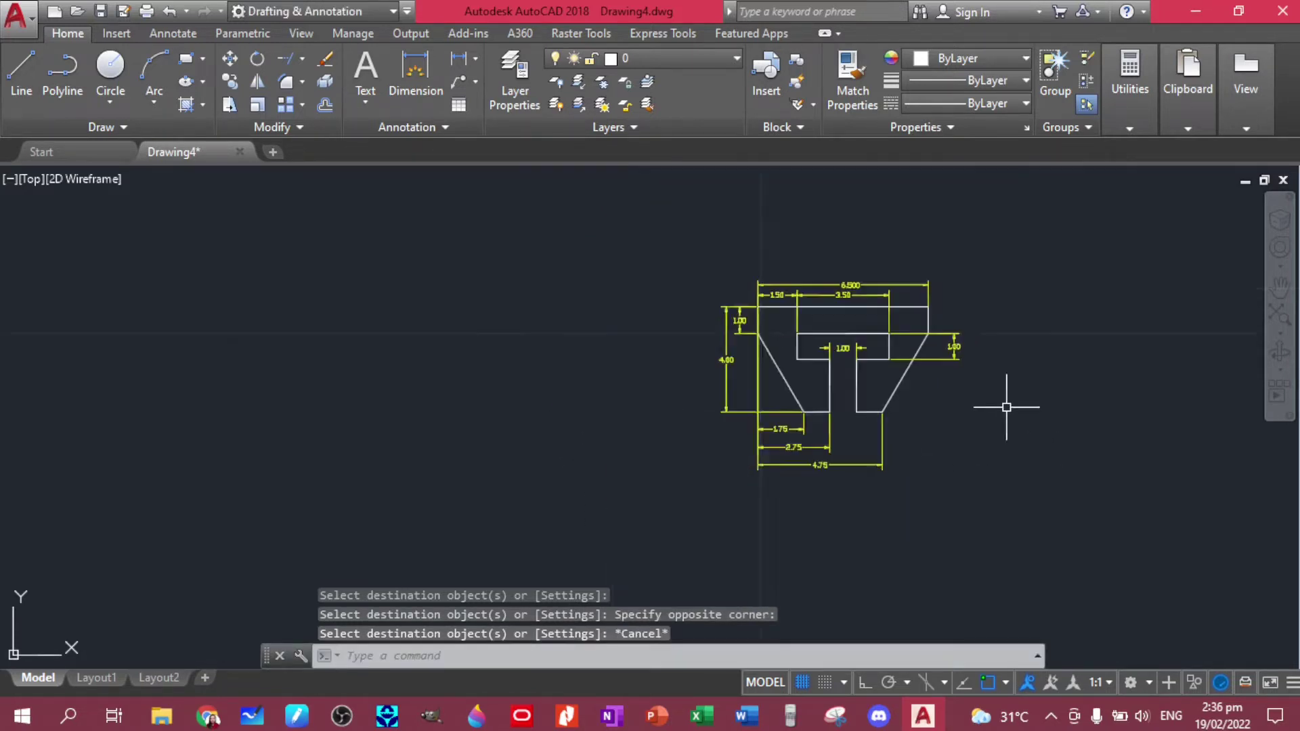
{"action": "scroll", "coordinate": [966, 426], "scroll_direction": "up", "scroll_amount": 2}
{"action": "mouse_move", "coordinate": [966, 426]}
{"action": "middle_mouse_down"}
{"action": "mouse_move", "coordinate": [838, 418]}
{"action": "mouse_move", "coordinate": [609, 365]}
{"action": "middle_mouse_up"}
{"action": "scroll", "coordinate": [838, 419], "scroll_direction": "down", "scroll_amount": 2}
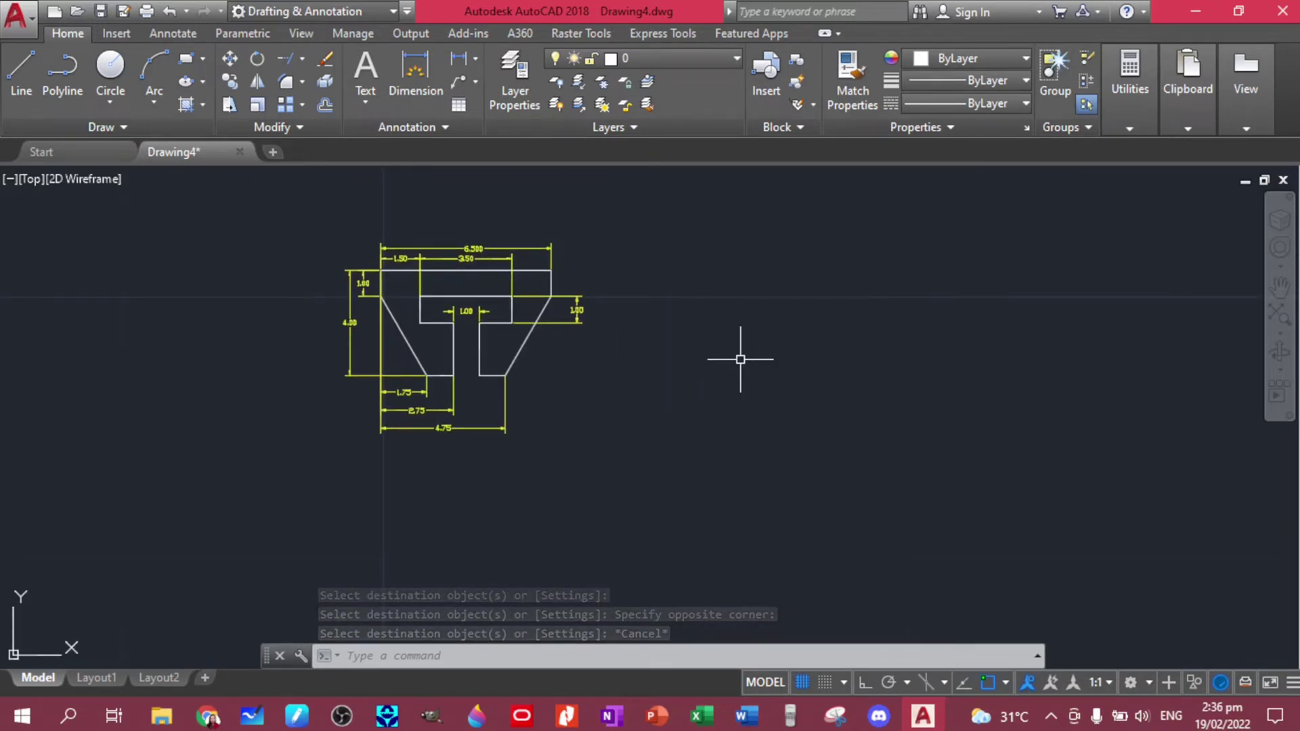
- Open Plate Template.dwg from Recent Documents after cancelling the Select File browser
{"action": "left_click", "coordinate": [25, 24]}
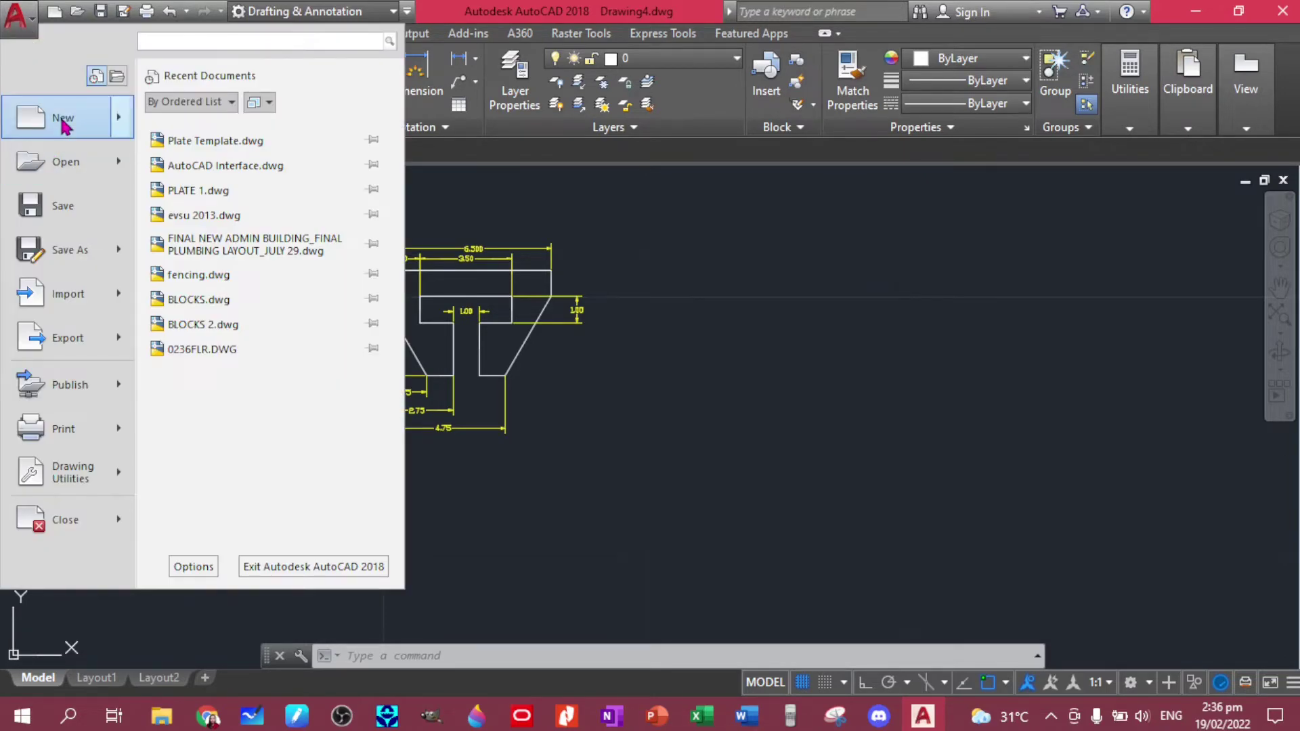
{"action": "left_click", "coordinate": [68, 162]}
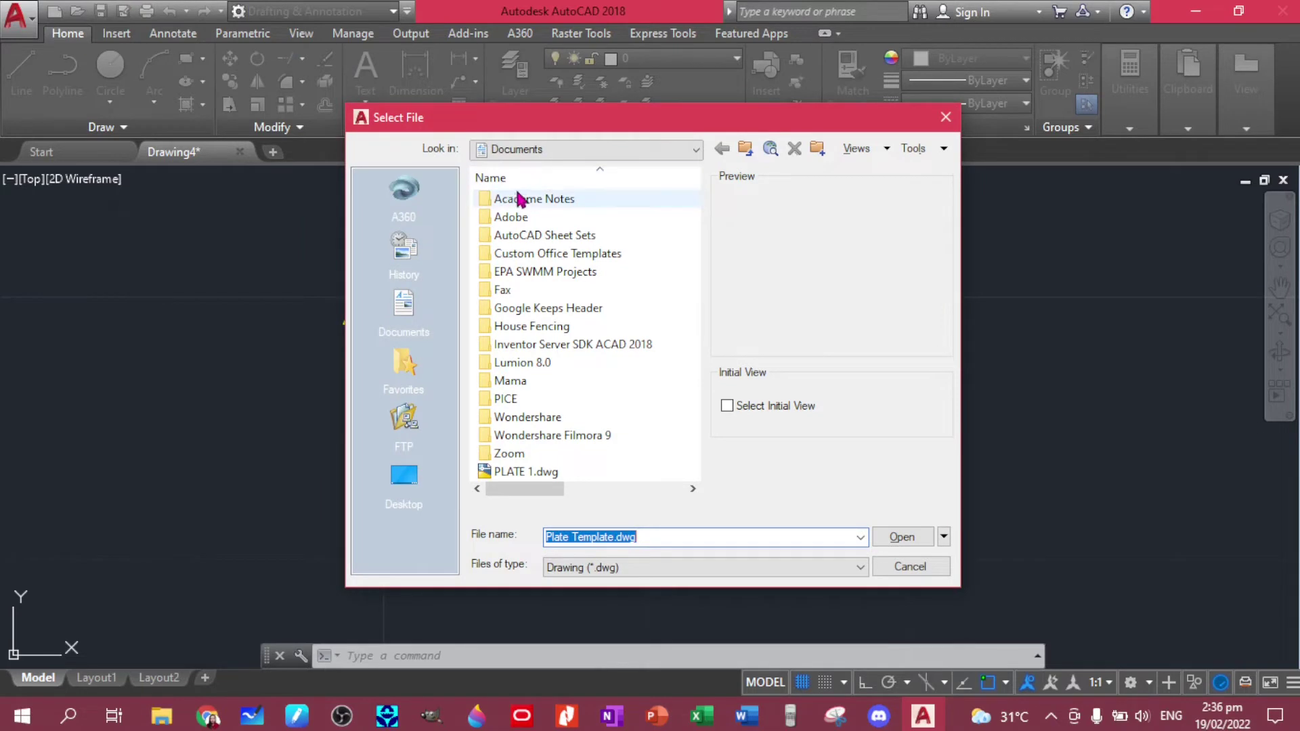
{"action": "left_click", "coordinate": [945, 117]}
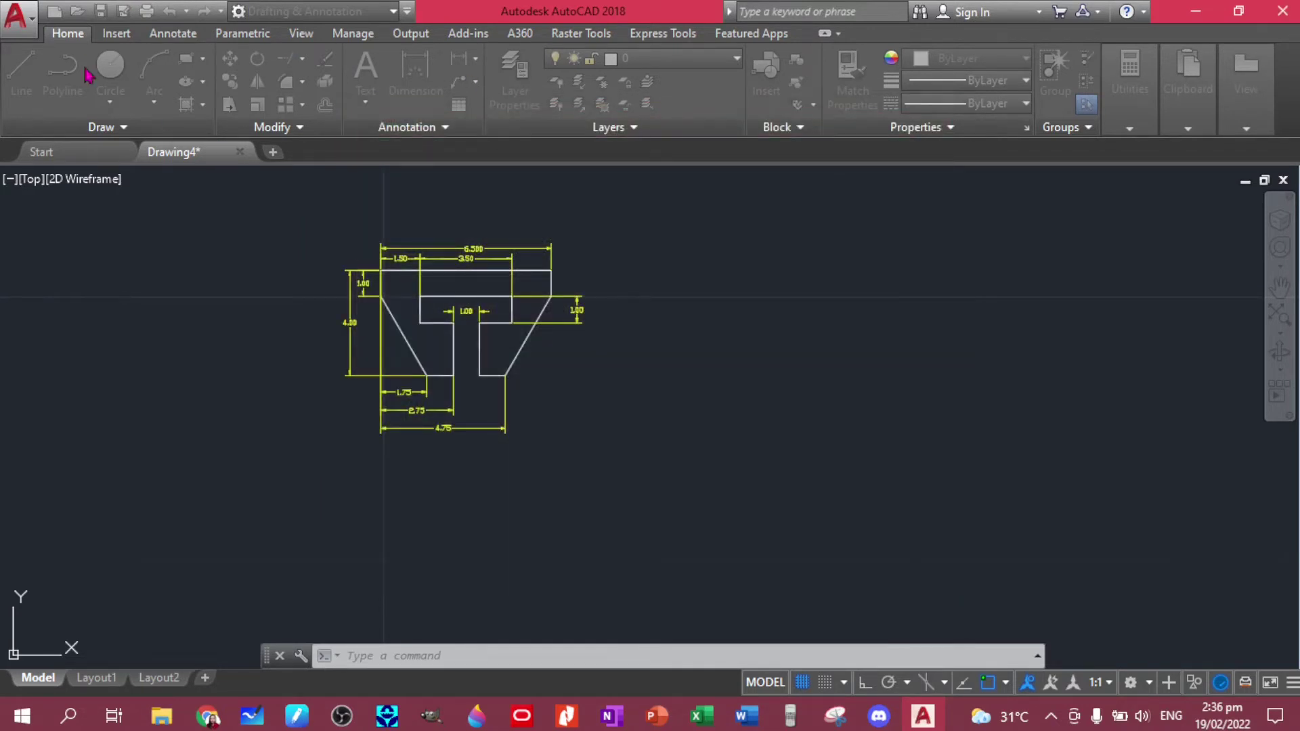
{"action": "left_click", "coordinate": [31, 22]}
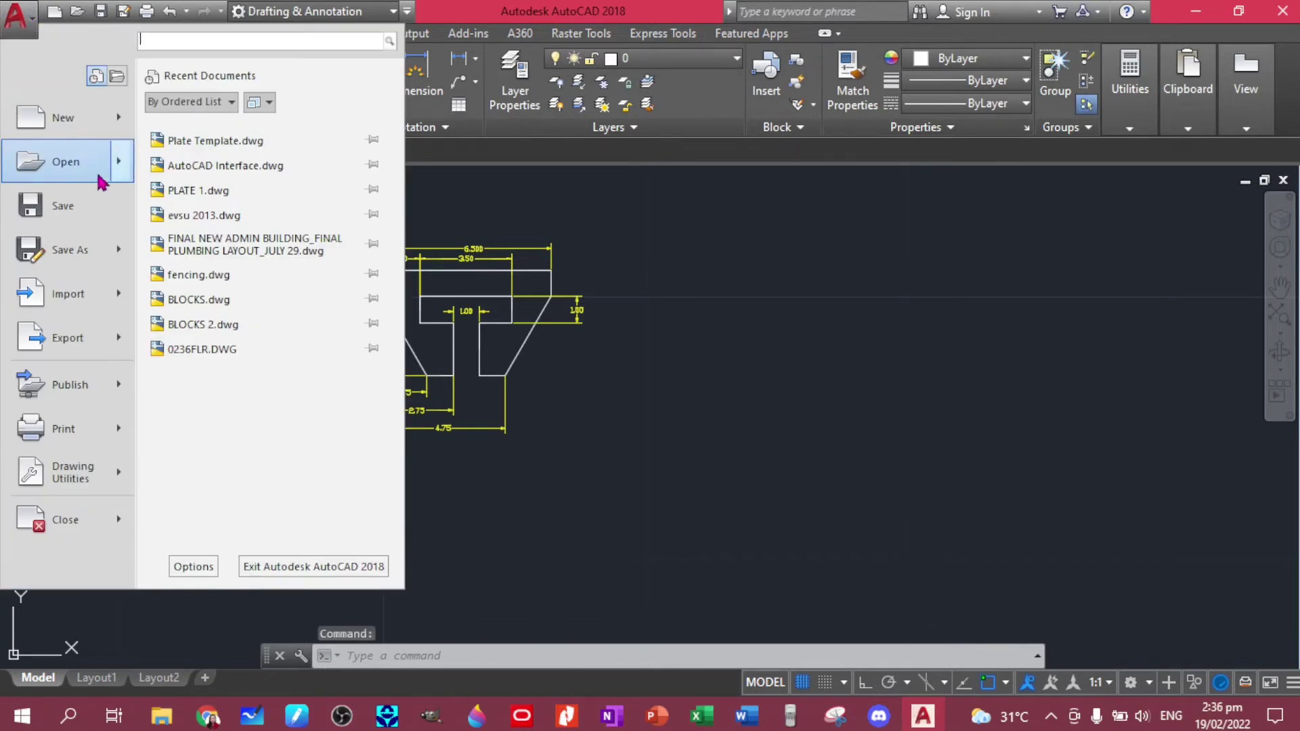
{"action": "left_click", "coordinate": [173, 140]}
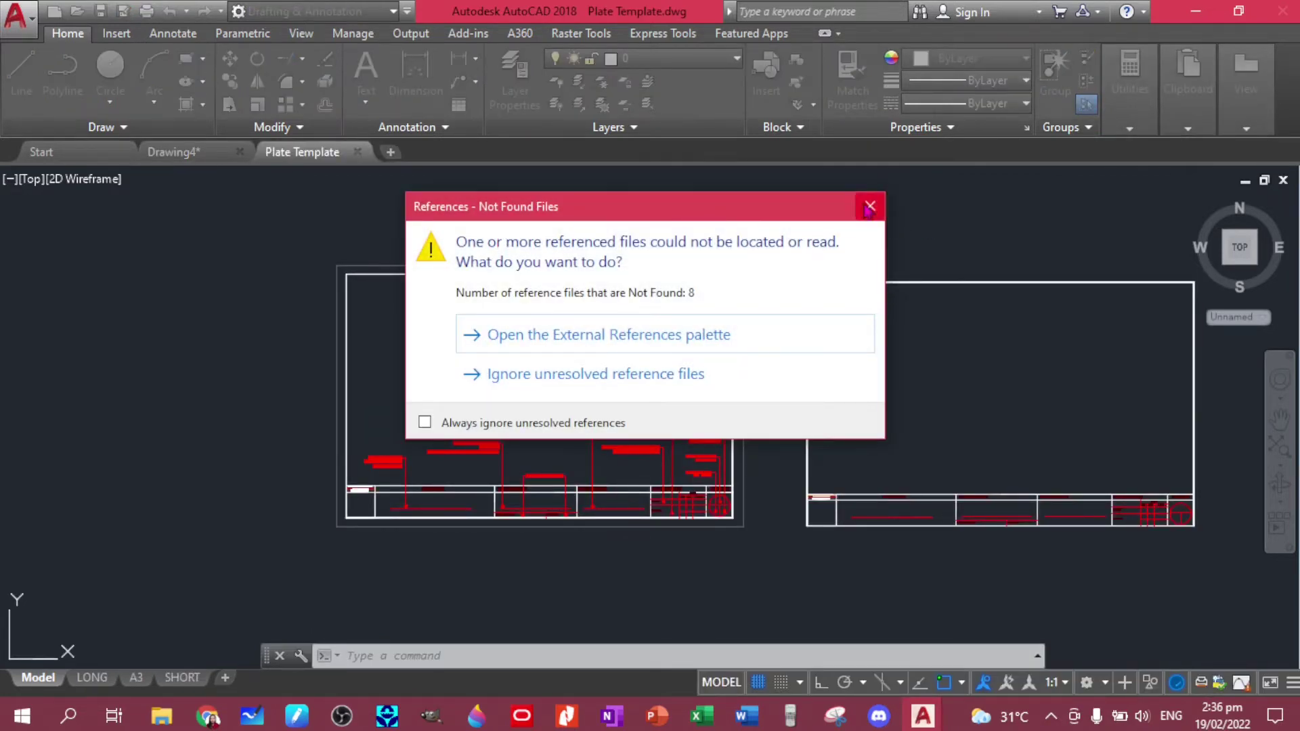
- Dismiss the missing-references warning and window-select the right-hand title block for copying
{"action": "left_click", "coordinate": [869, 208]}
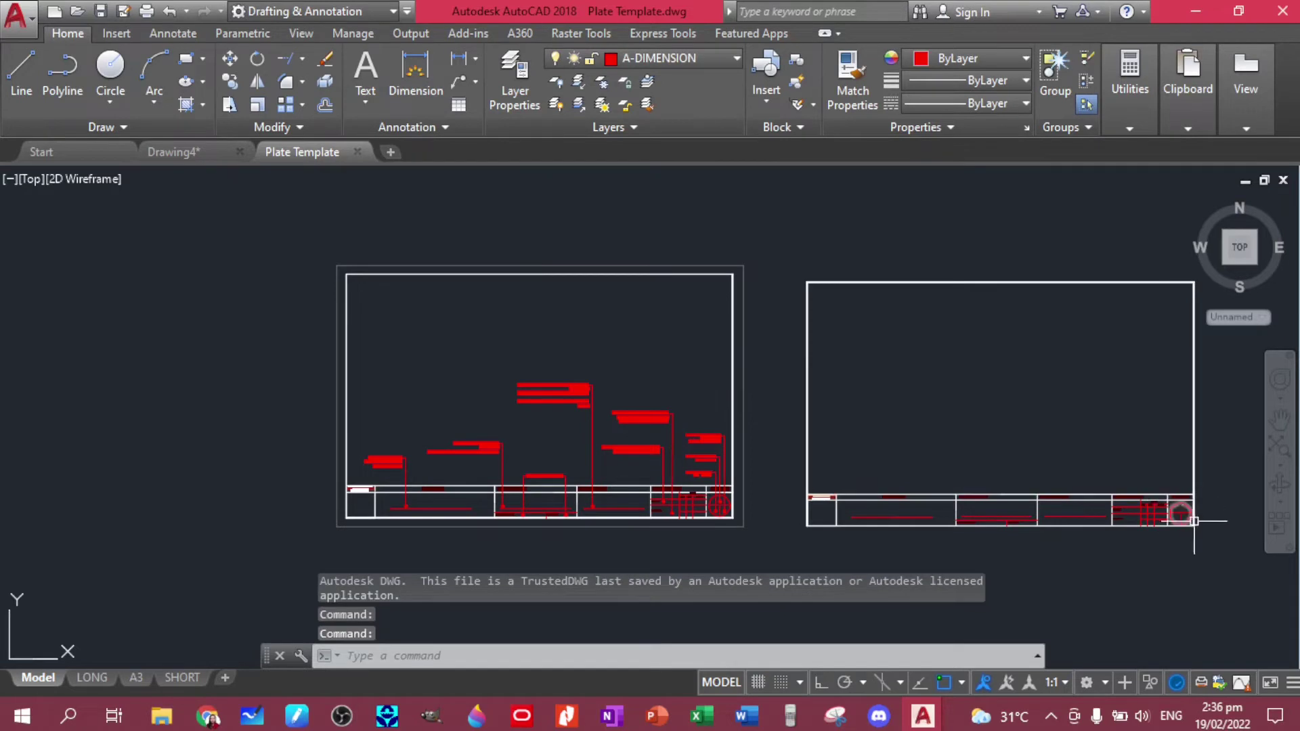
{"action": "left_click", "coordinate": [1210, 536]}
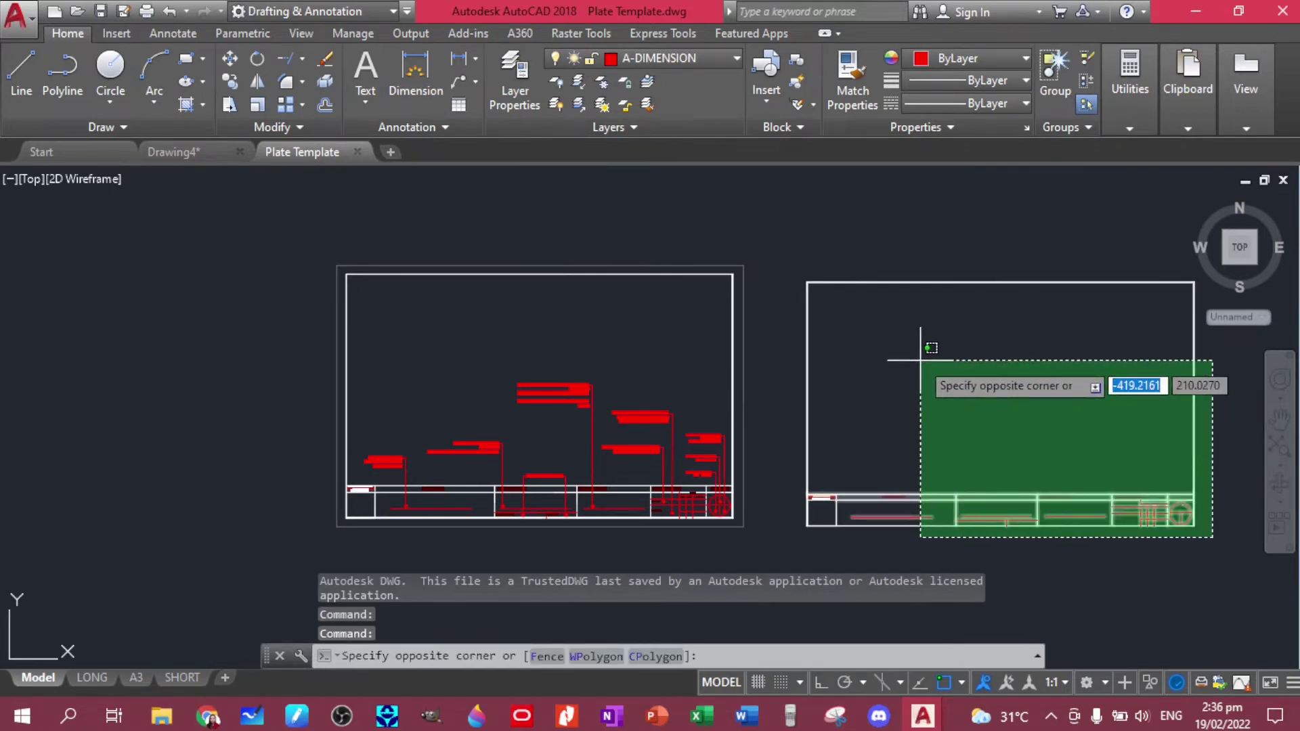
{"action": "left_click", "coordinate": [789, 250]}
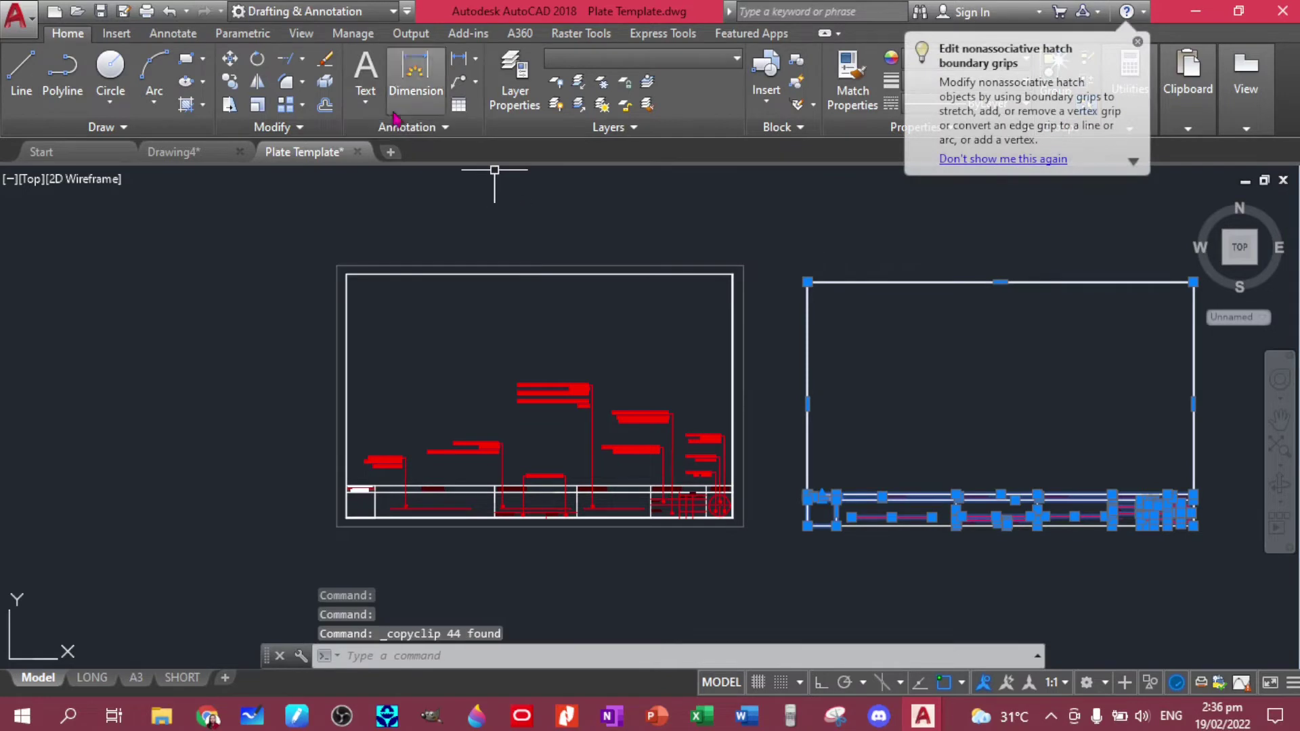
- Paste the copied title block into Drawing4 to the right of the T-clip plate
{"action": "left_click", "coordinate": [202, 157]}
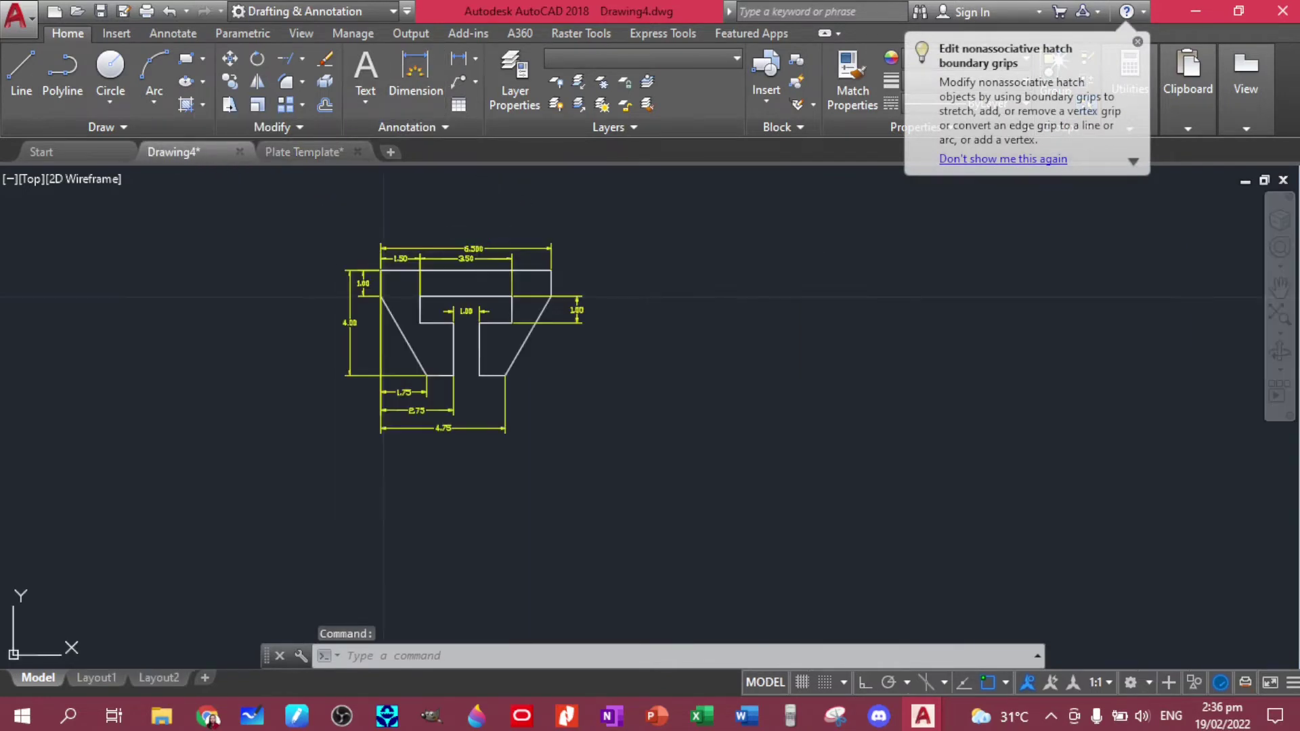
{"action": "scroll", "coordinate": [771, 352], "scroll_direction": "down", "scroll_amount": 8}
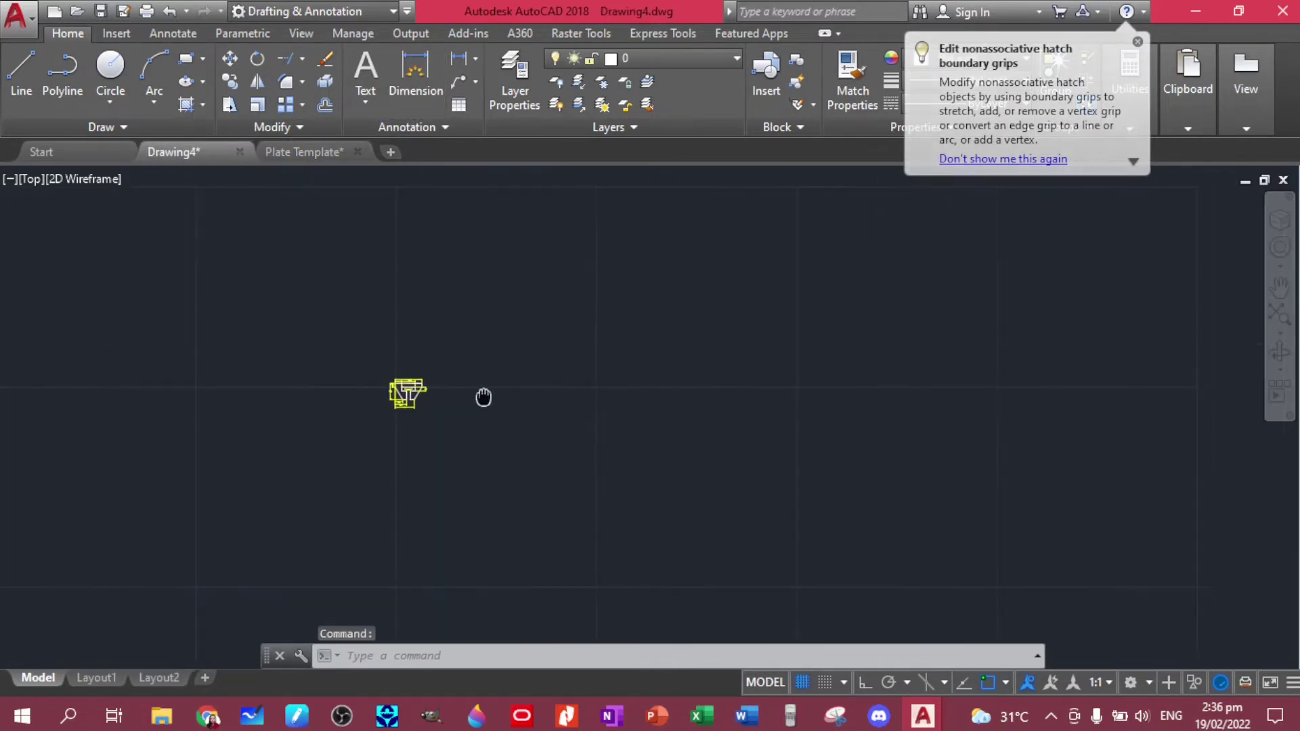
{"action": "middle_click_drag", "start_coordinate": [483, 398], "coordinate": [485, 399]}
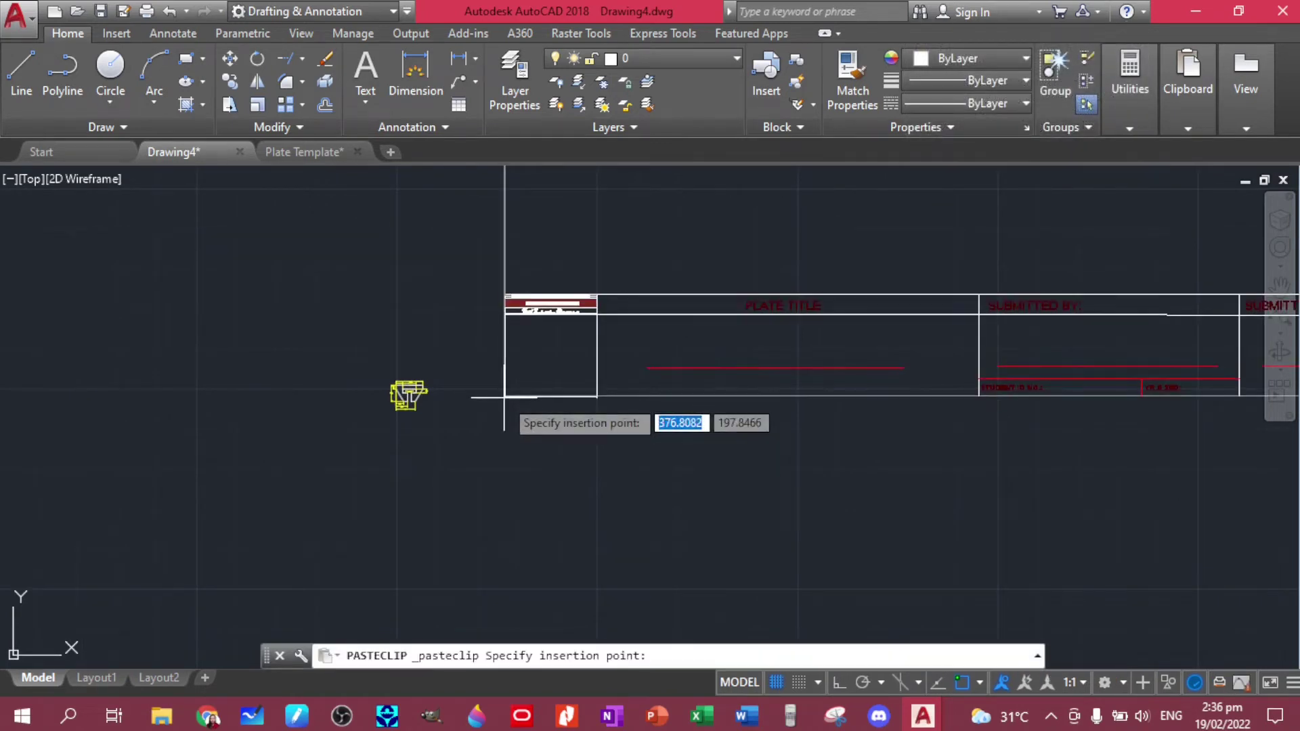
{"action": "left_click", "coordinate": [579, 437]}
{"action": "scroll", "coordinate": [656, 428], "scroll_direction": "down", "scroll_amount": 4}
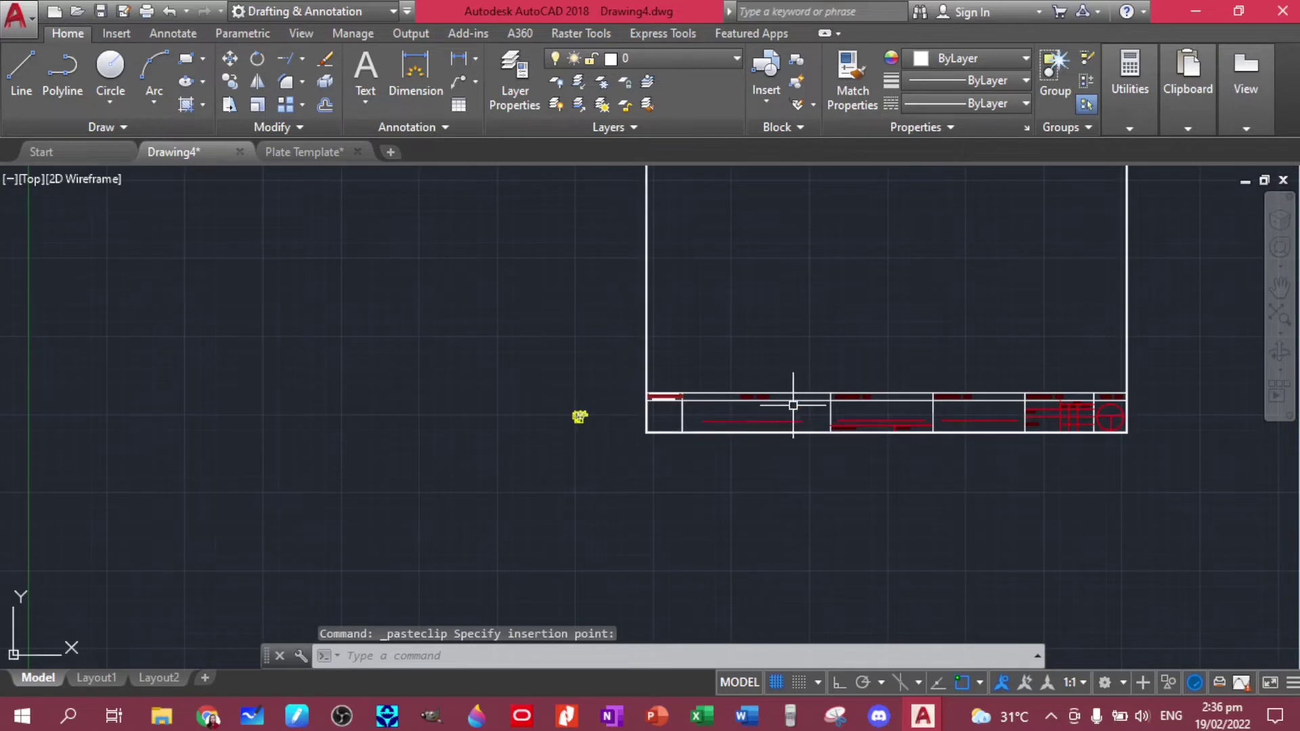
{"action": "middle_click_drag", "start_coordinate": [792, 400], "coordinate": [620, 474]}
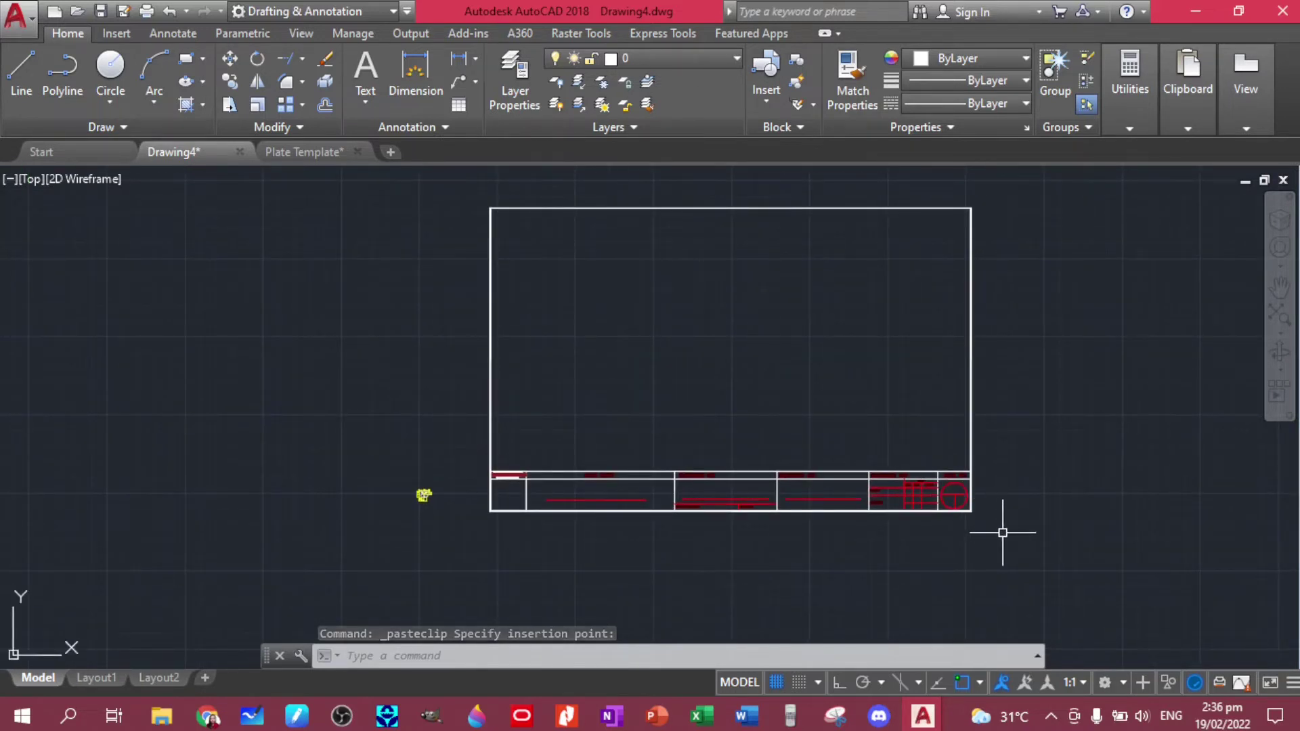
{"action": "left_click", "coordinate": [1003, 533]}
- Scale the pasted title block by 0.5 about its lower-right corner
{"action": "left_click", "coordinate": [481, 191]}
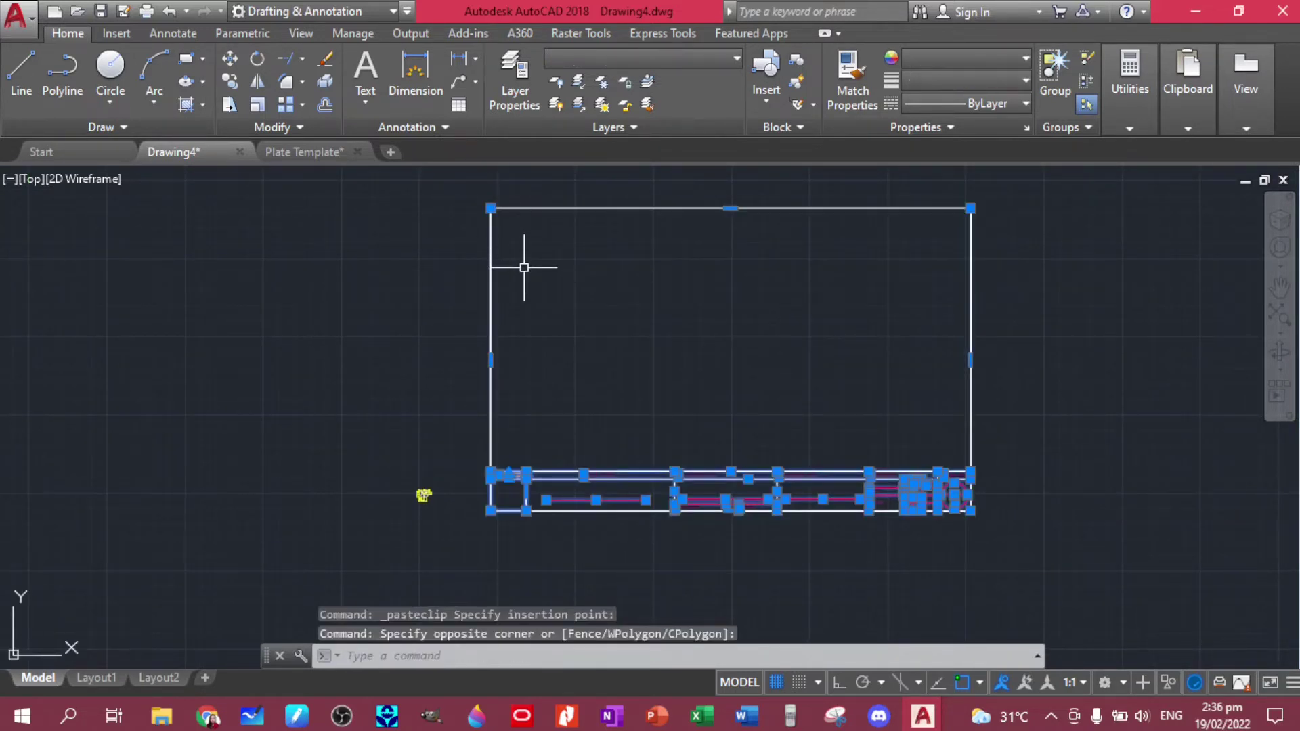
{"action": "type", "text": "SC"}
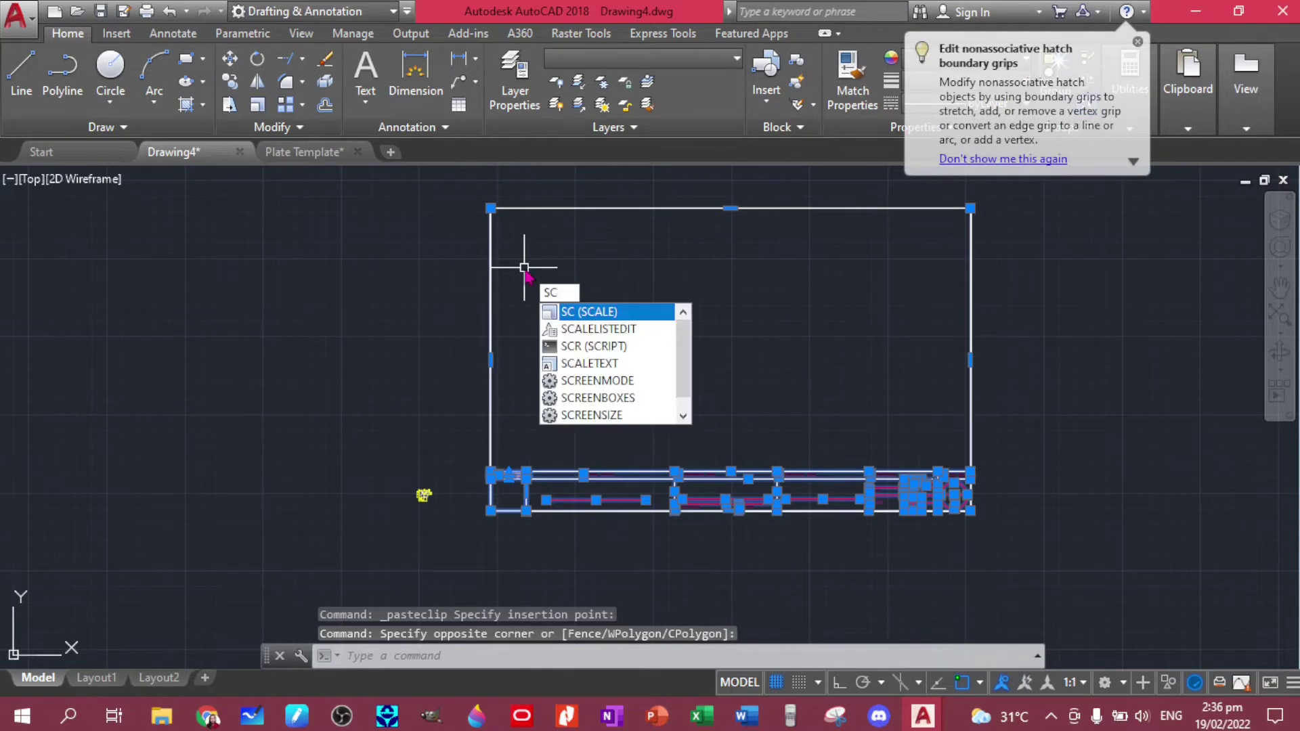
{"action": "key", "text": "Return"}
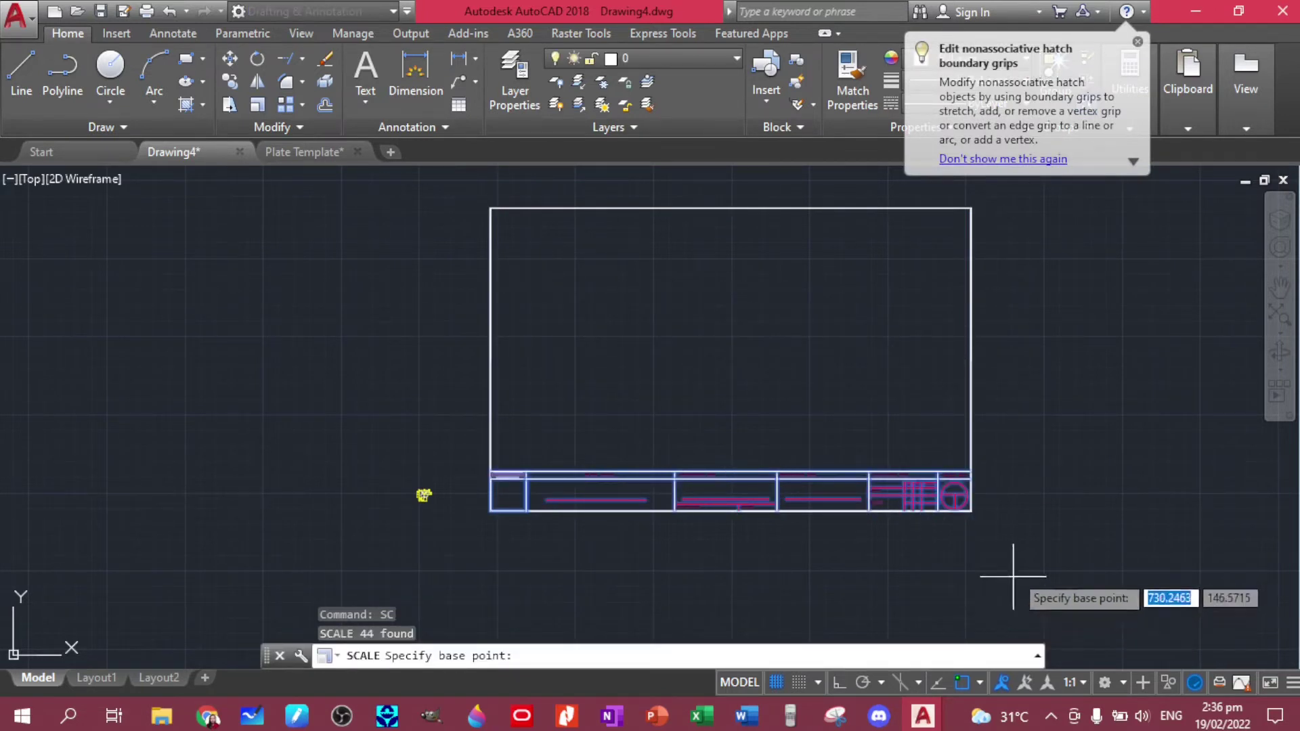
{"action": "left_click", "coordinate": [969, 511]}
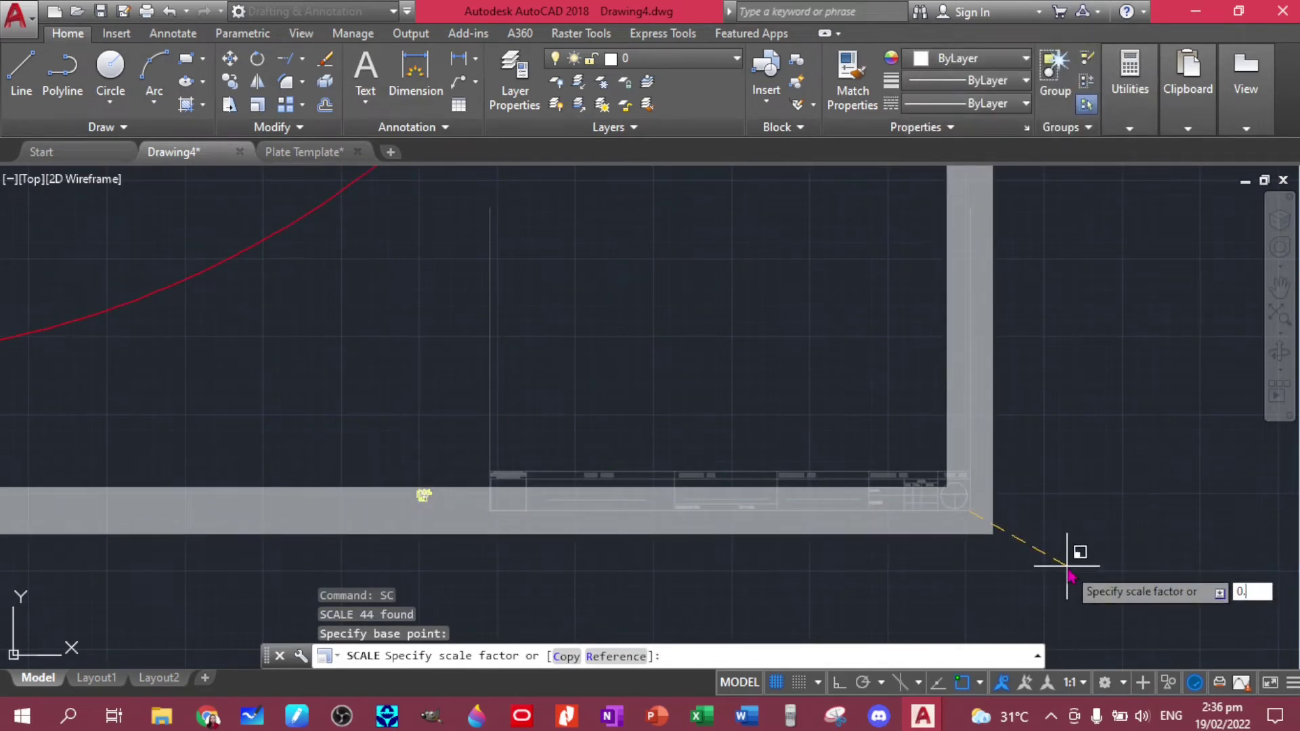
{"action": "key", "text": "Return"}
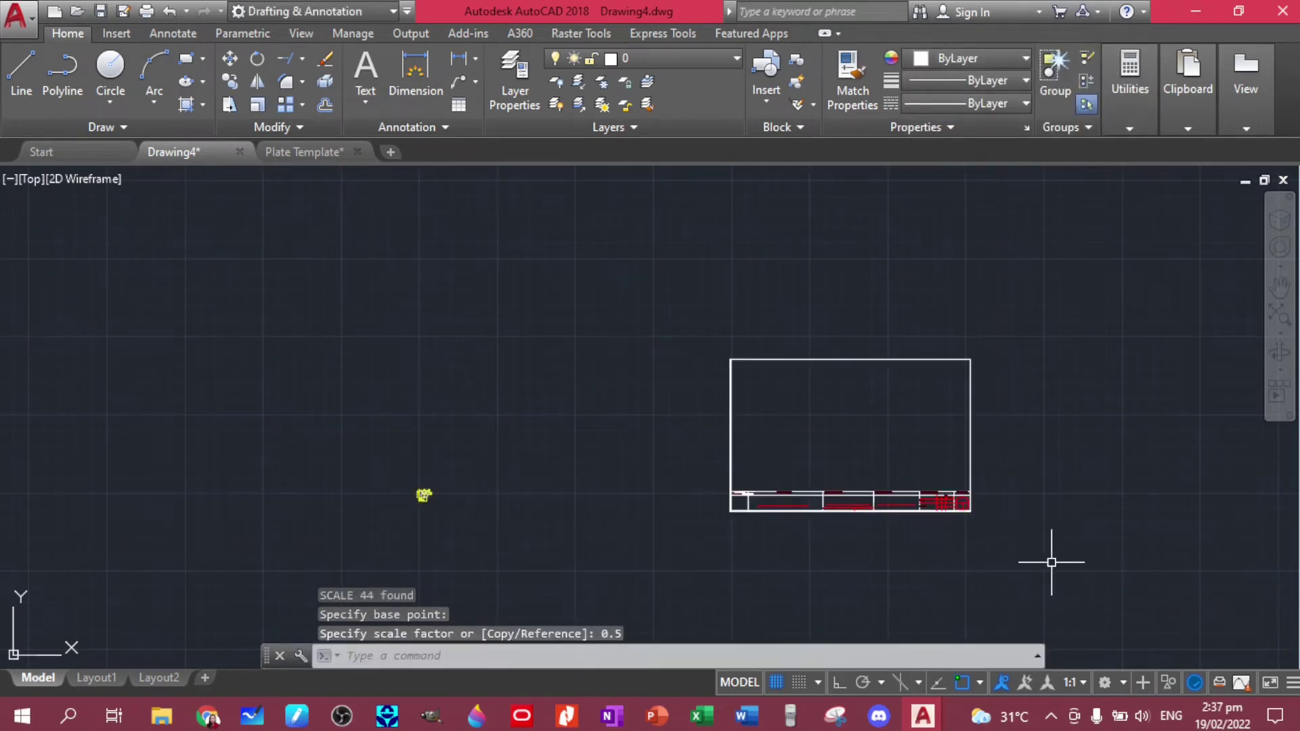
- Reselect the shrunken title block and halve it again from the lower-right corner
{"action": "left_click", "coordinate": [1049, 542]}
{"action": "left_click", "coordinate": [698, 337]}
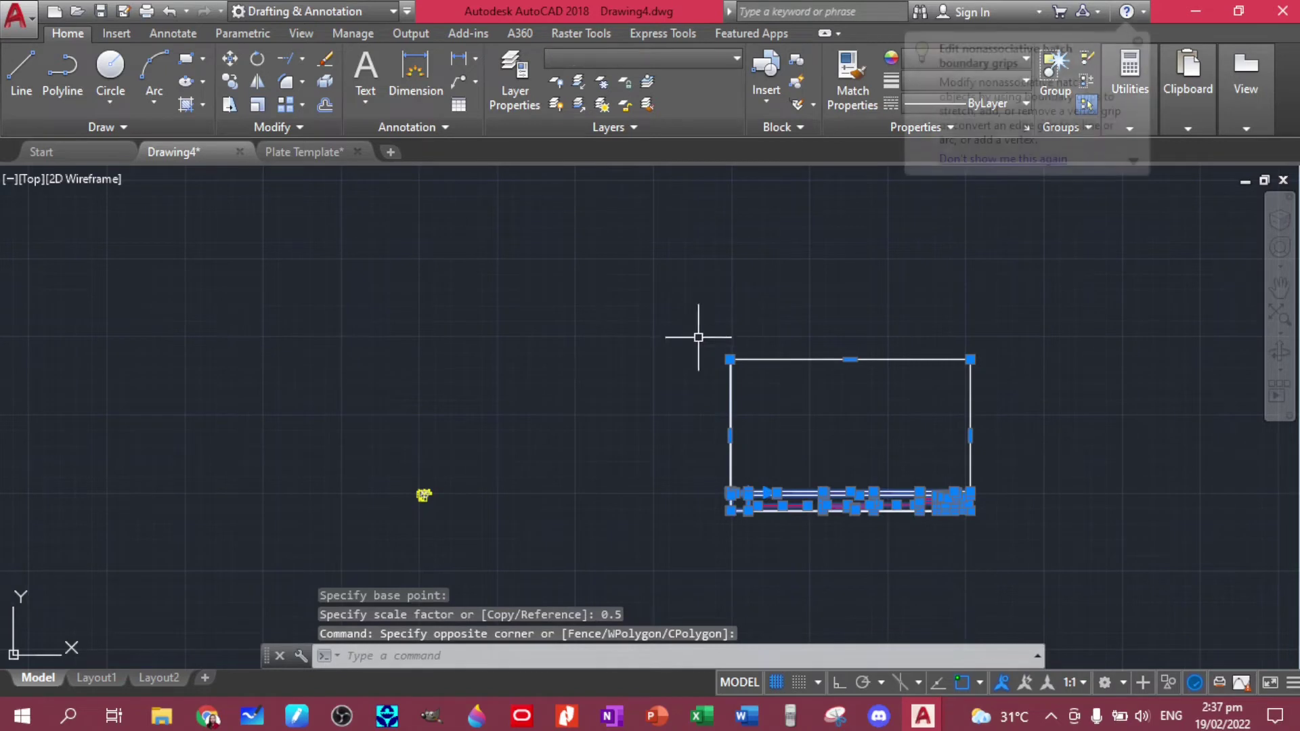
{"action": "type", "text": "sca"}
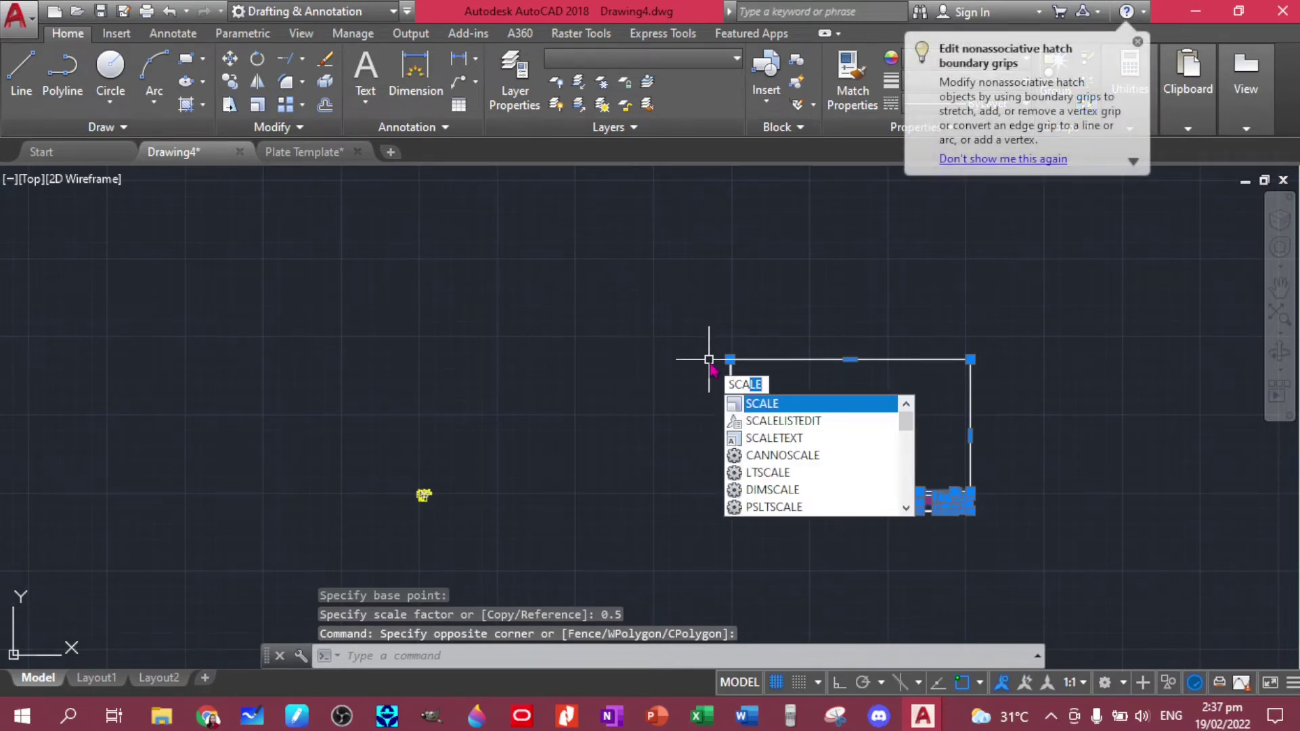
{"action": "key", "text": "Return"}
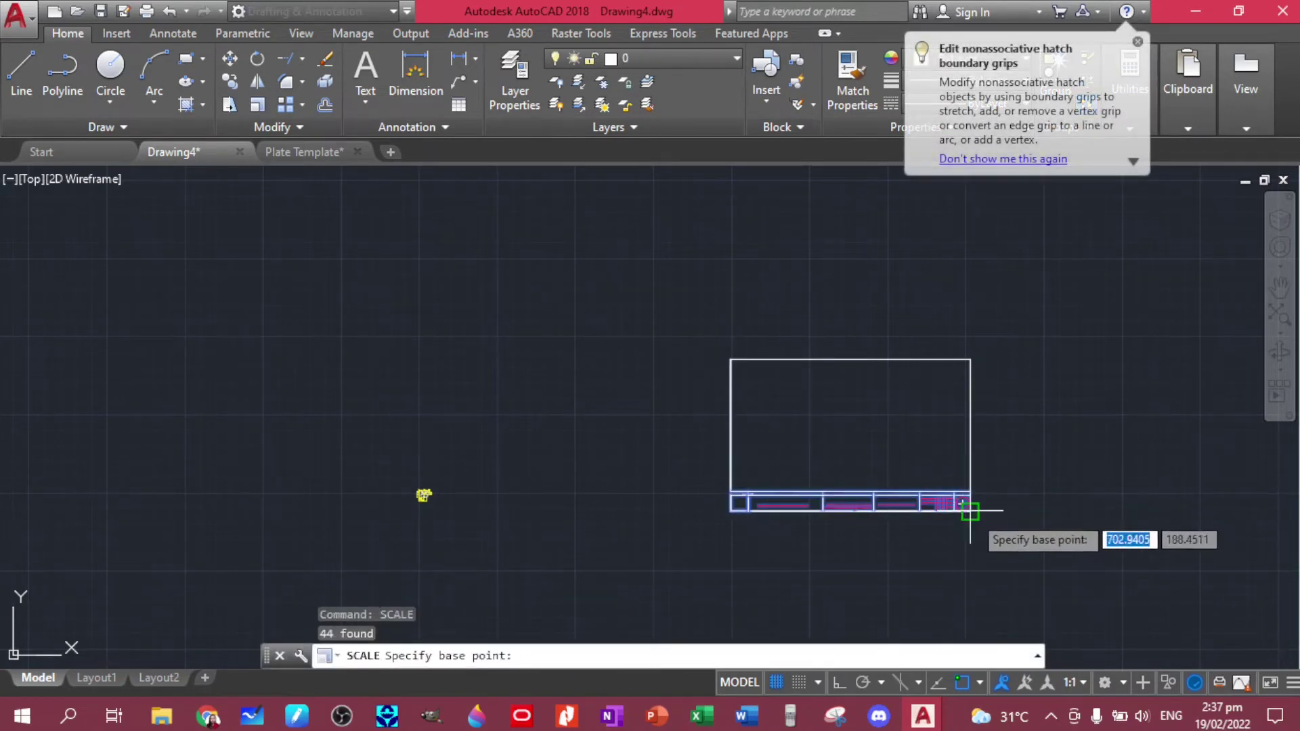
{"action": "left_click", "coordinate": [970, 511]}
{"action": "scroll", "coordinate": [969, 511], "scroll_direction": "up", "scroll_amount": 5}
{"action": "type", "text": "0.5"}
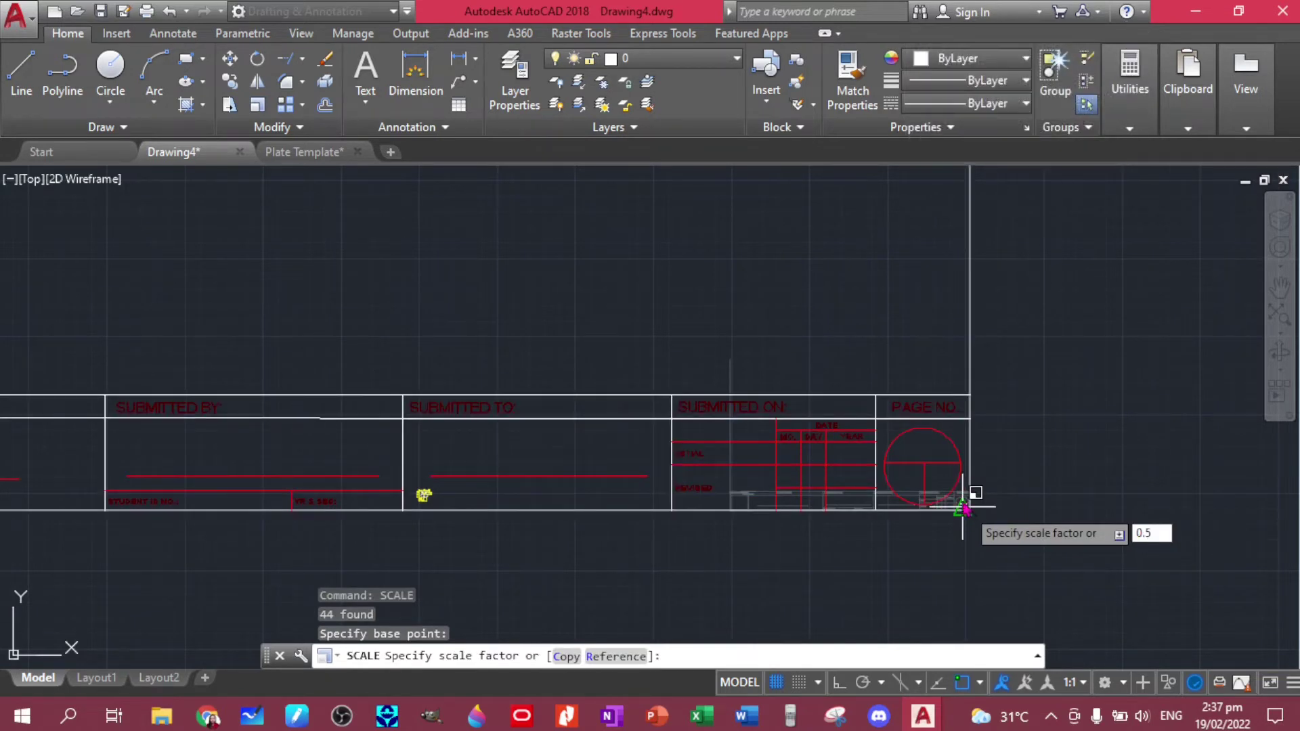
{"action": "key", "text": "Return"}
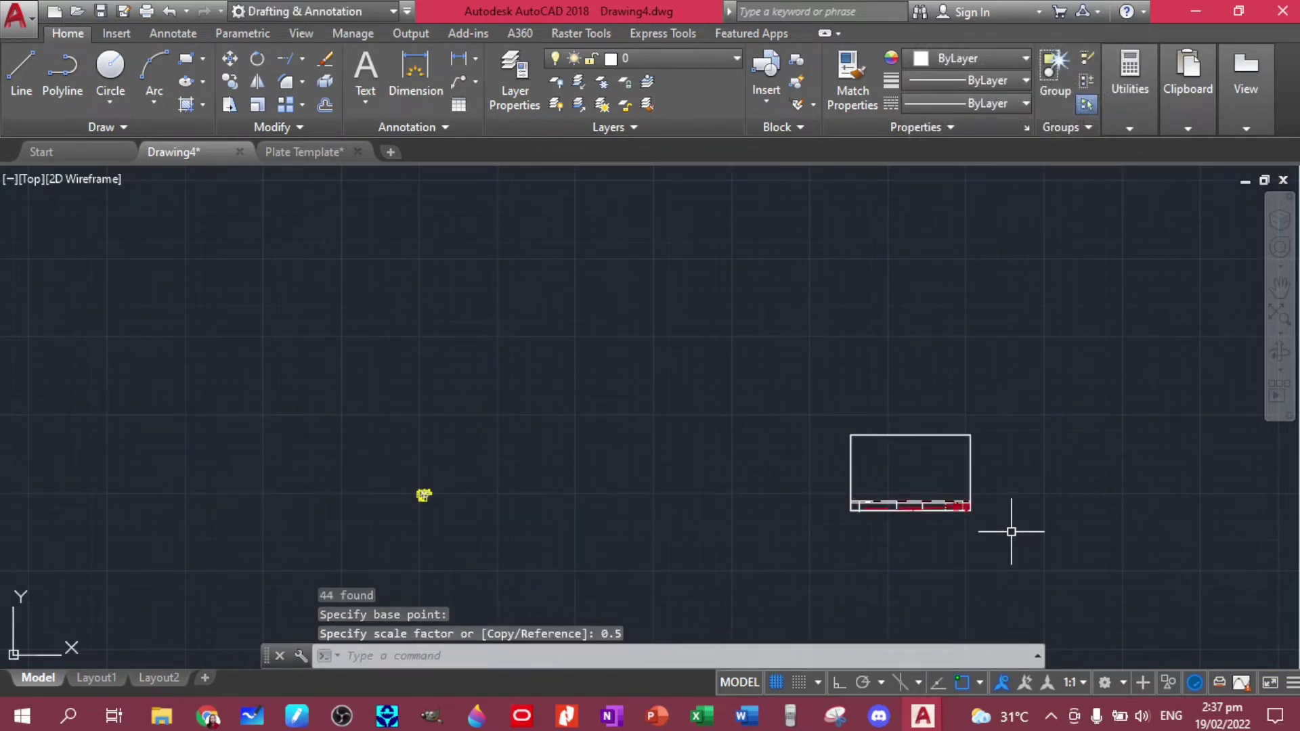
- Select the title block once more and apply another 0.5 scale from its corner
{"action": "left_click", "coordinate": [1012, 533]}
{"action": "left_click", "coordinate": [828, 407]}
{"action": "type", "text": "s"}
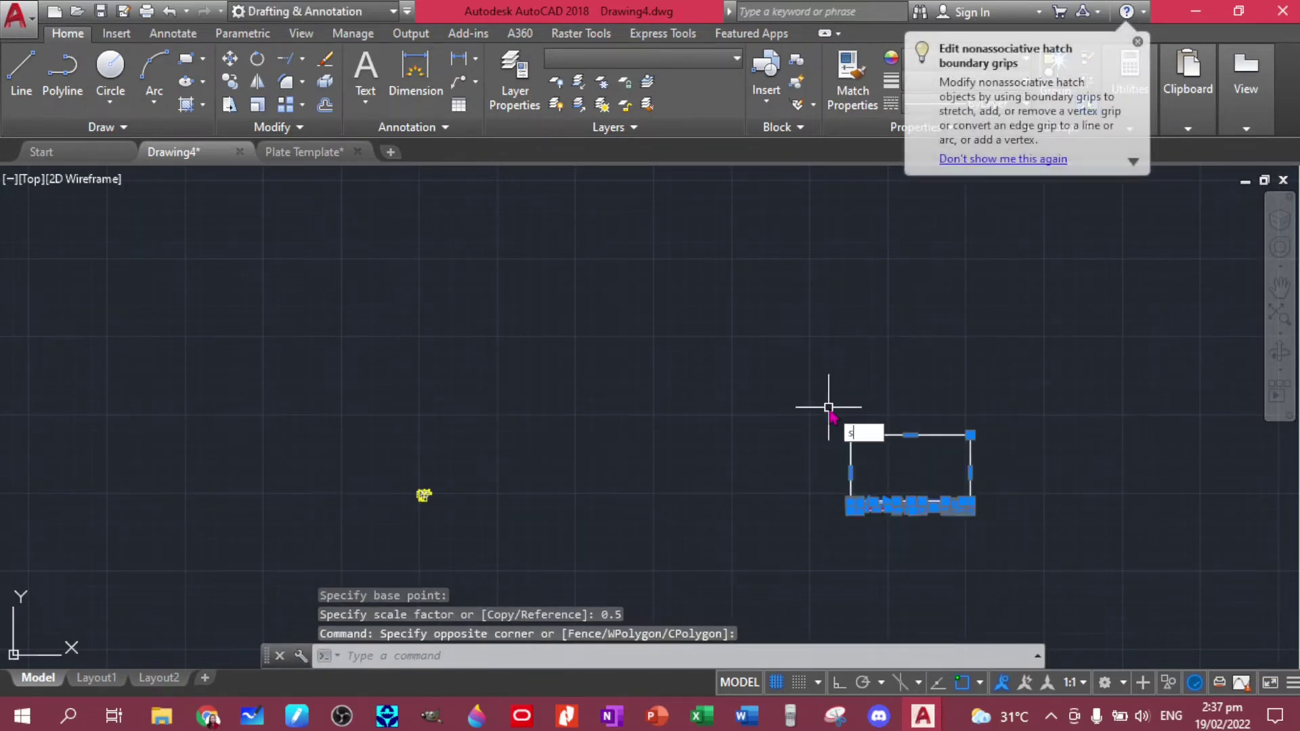
{"action": "type", "text": "ca"}
{"action": "key", "text": "Return"}
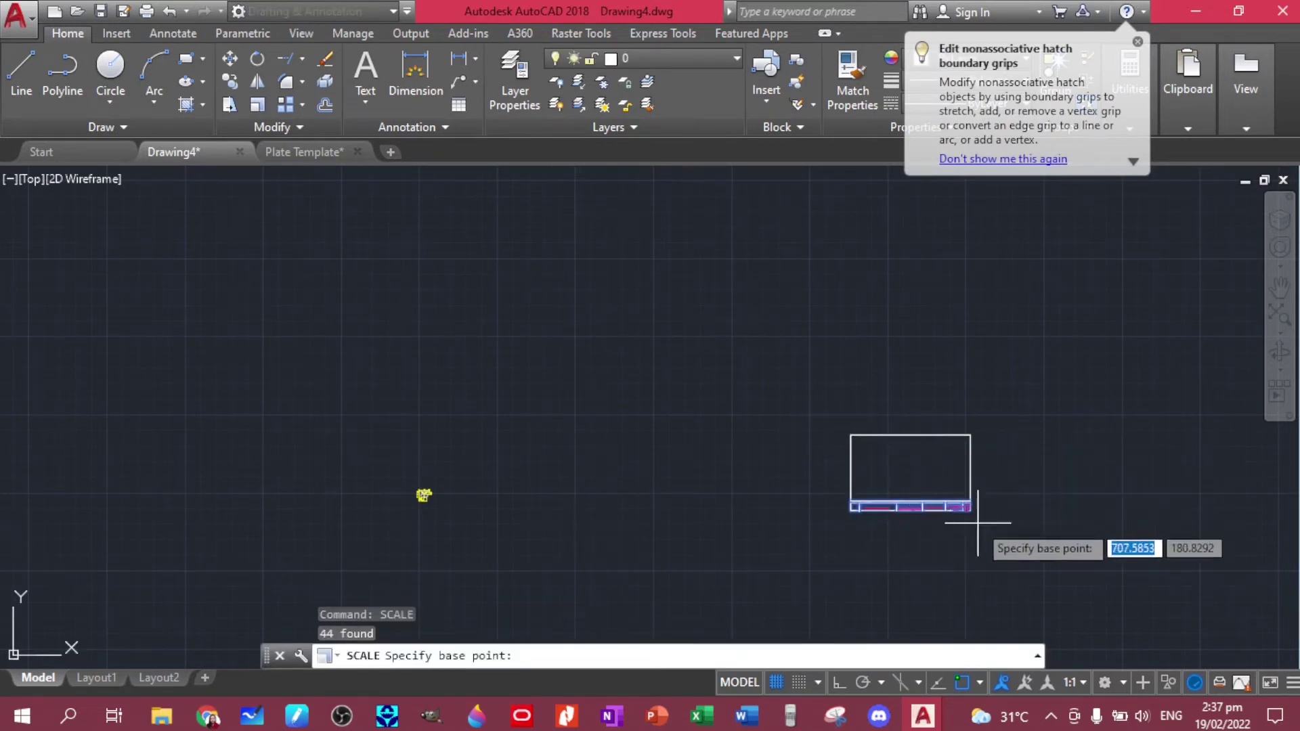
{"action": "left_click", "coordinate": [972, 512]}
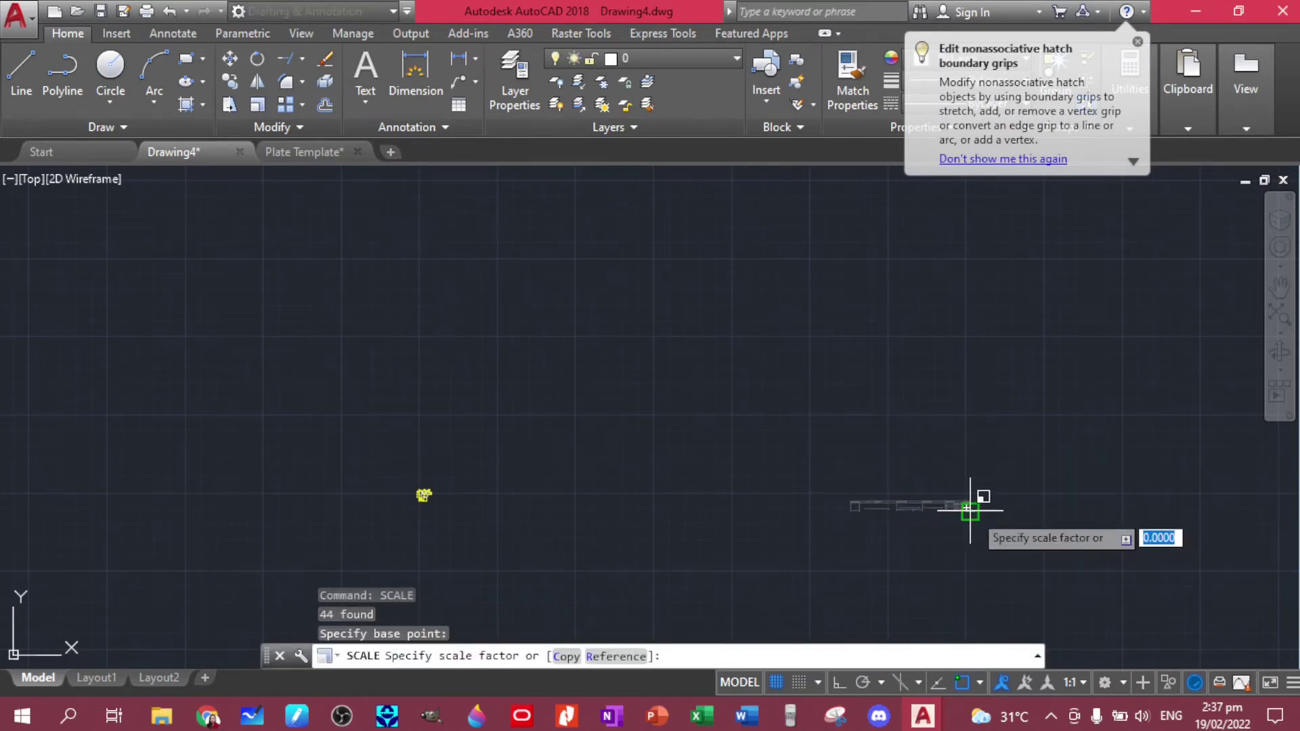
{"action": "type", "text": "0.5"}
{"action": "key", "text": "Return"}
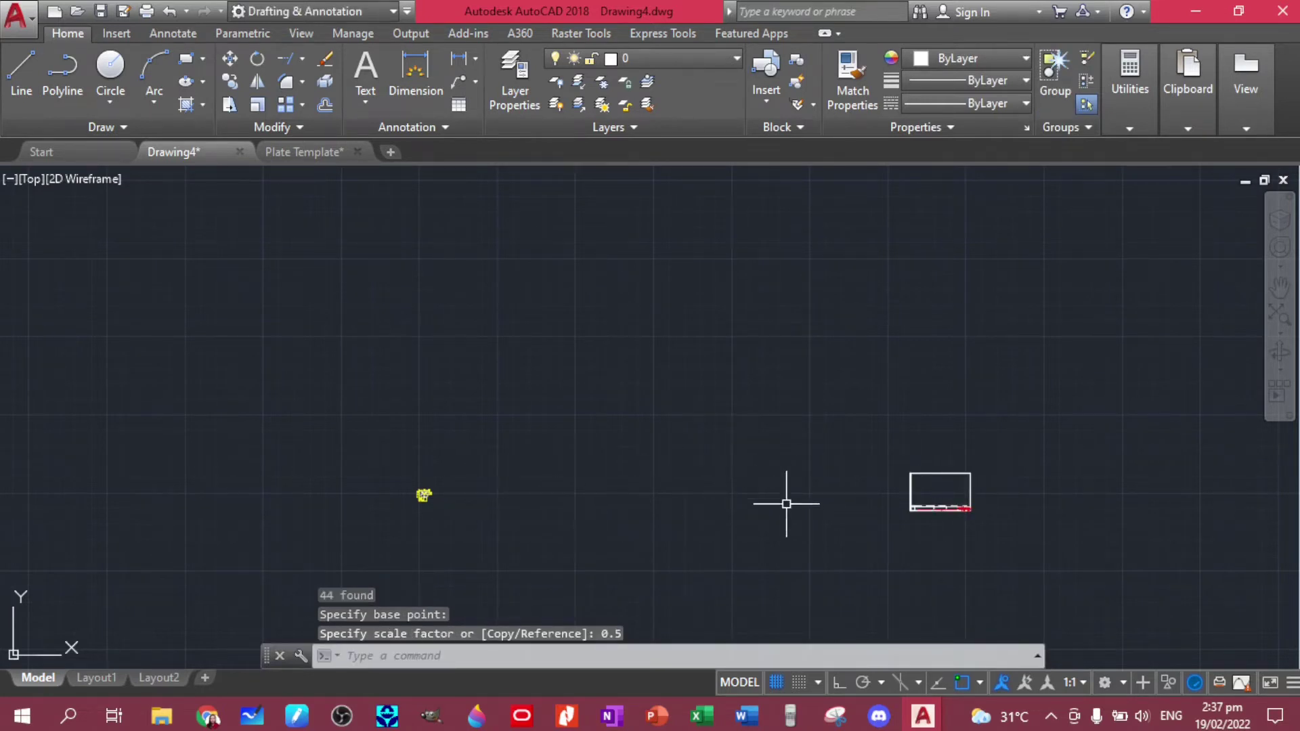
- Undo an accidental point-picked rescale of the title block
{"action": "middle_click_drag", "start_coordinate": [786, 504], "coordinate": [771, 489]}
{"action": "left_click", "coordinate": [1077, 536]}
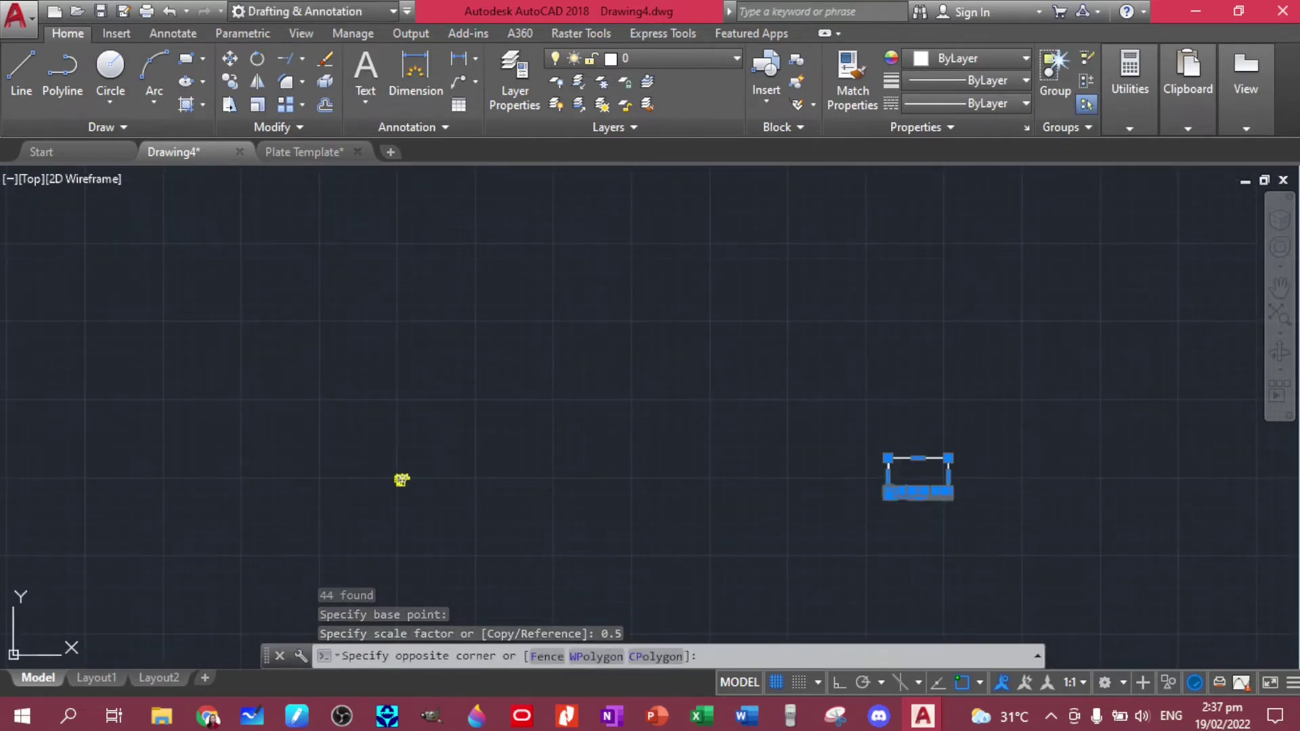
{"action": "left_click", "coordinate": [833, 437]}
{"action": "key", "text": "space"}
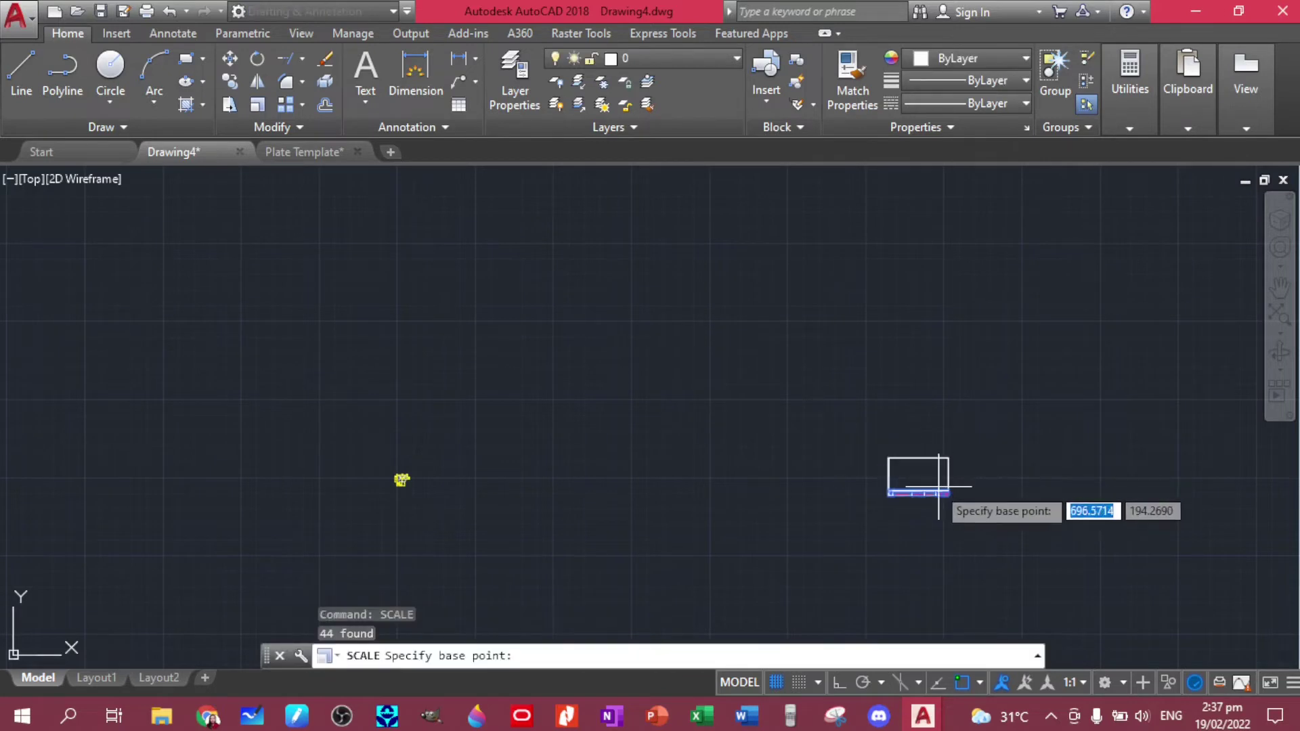
{"action": "left_click", "coordinate": [918, 476]}
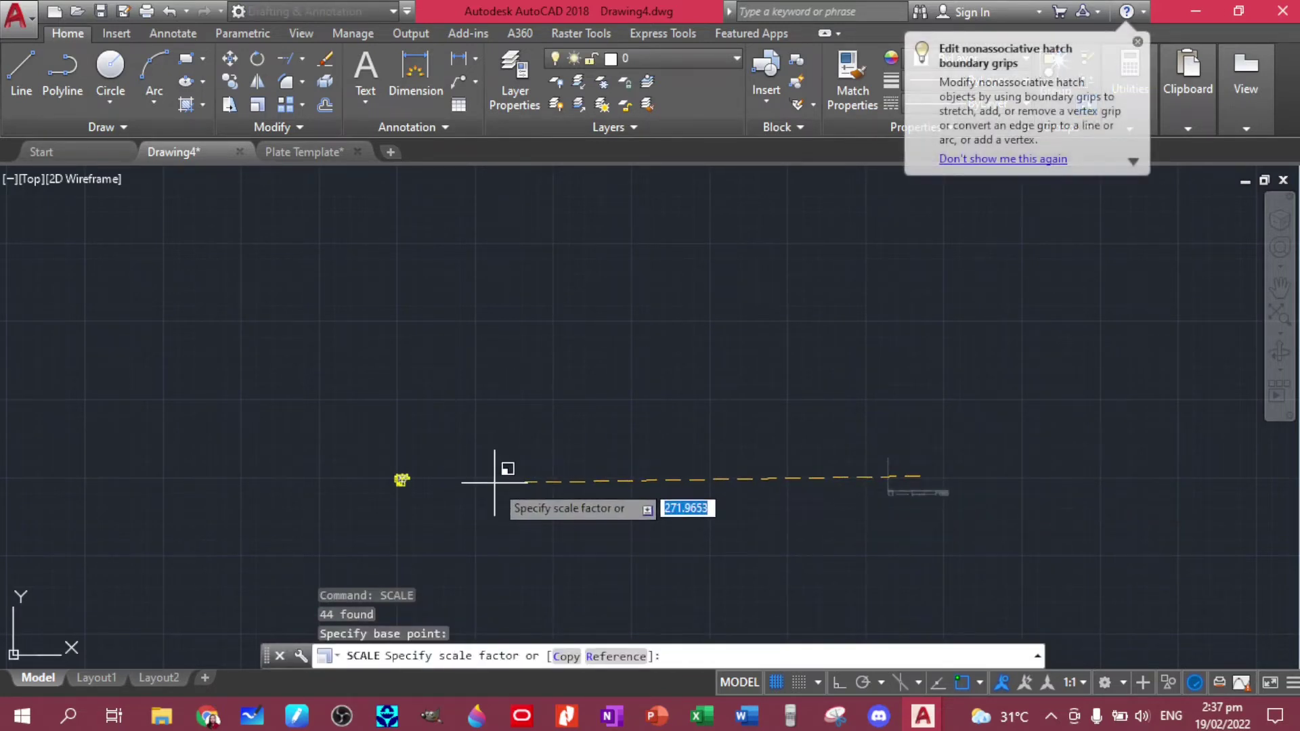
{"action": "left_click", "coordinate": [495, 483]}
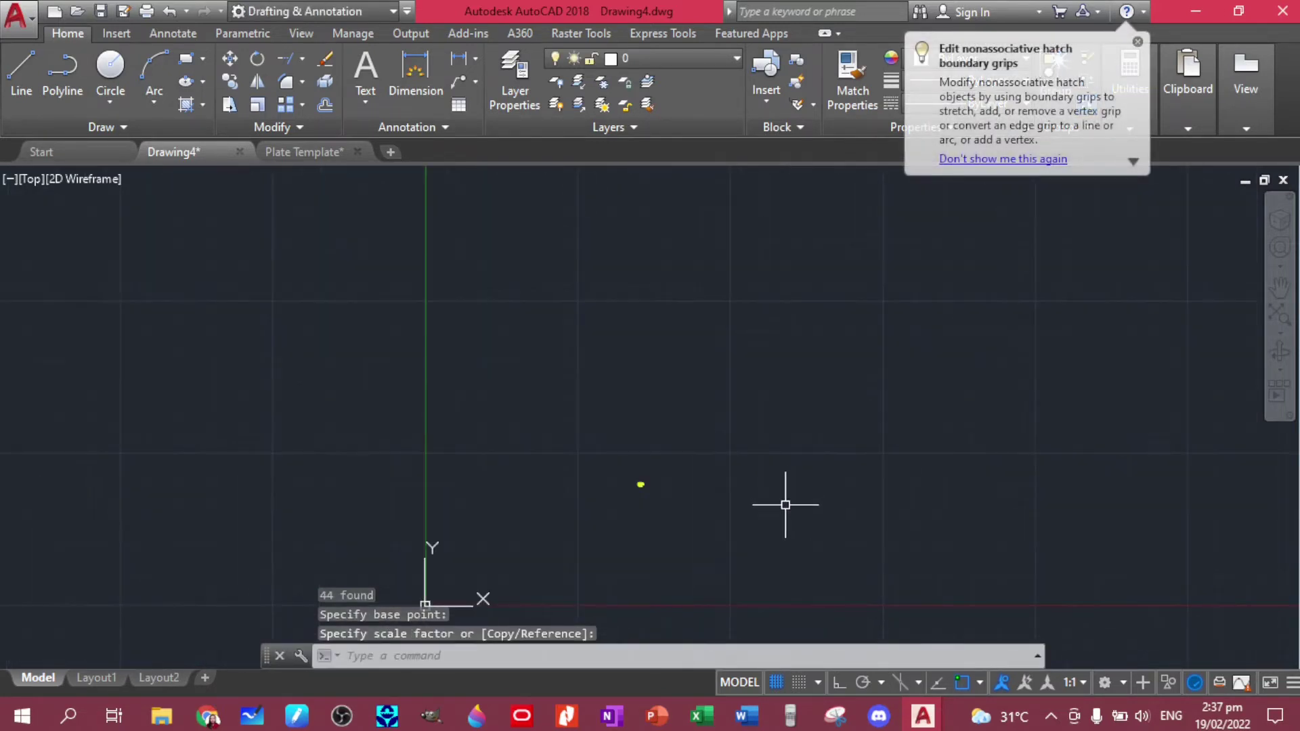
{"action": "key", "text": "ctrl+z"}
{"action": "key", "text": "ctrl+z"}
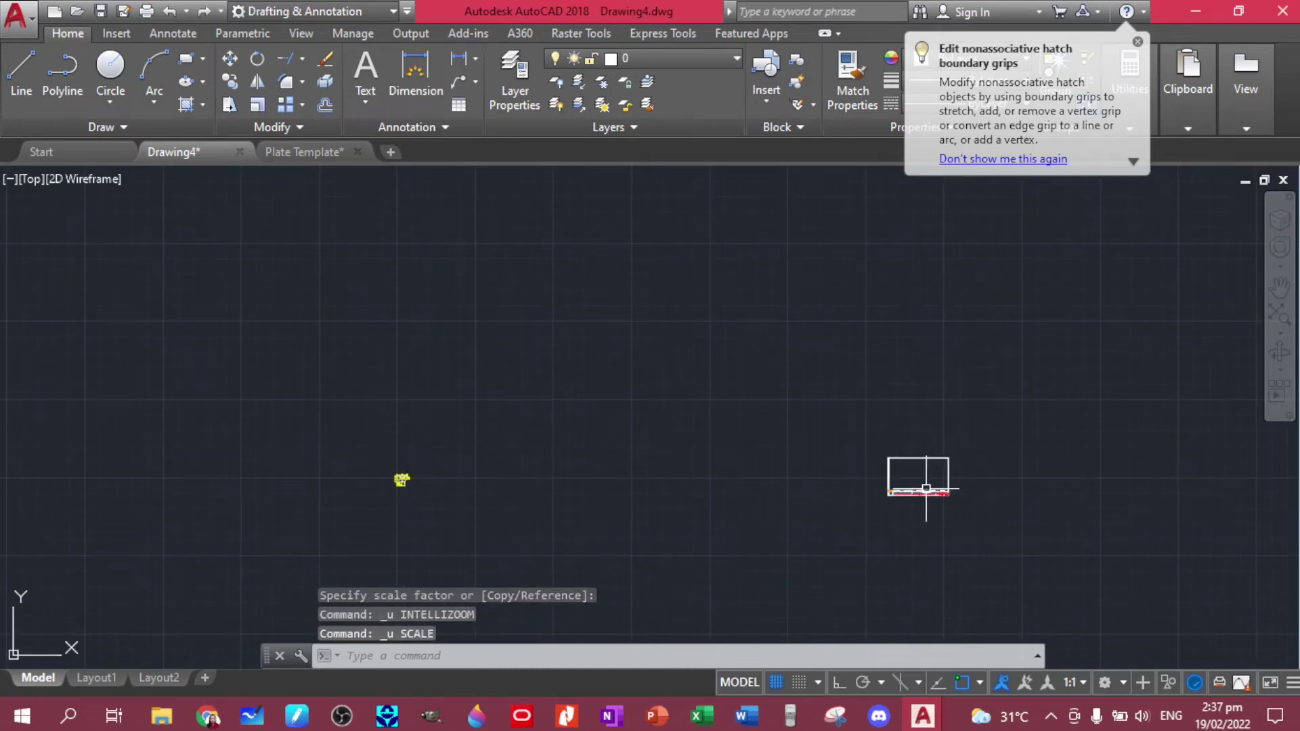
{"action": "left_click", "coordinate": [929, 486]}
- Move the title-block frame next to the dimensioned T-clip part
{"action": "left_click", "coordinate": [839, 415]}
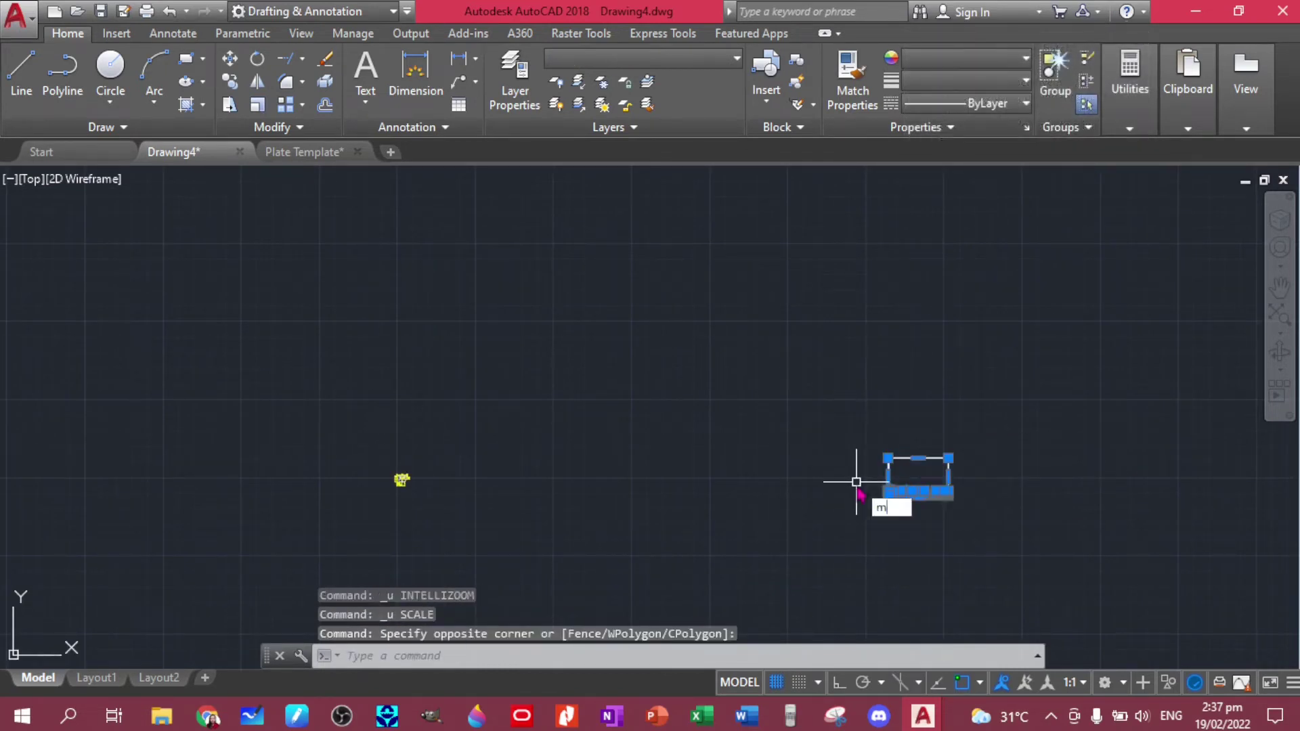
{"action": "type", "text": "m"}
{"action": "key", "text": "Return"}
{"action": "left_click", "coordinate": [887, 479]}
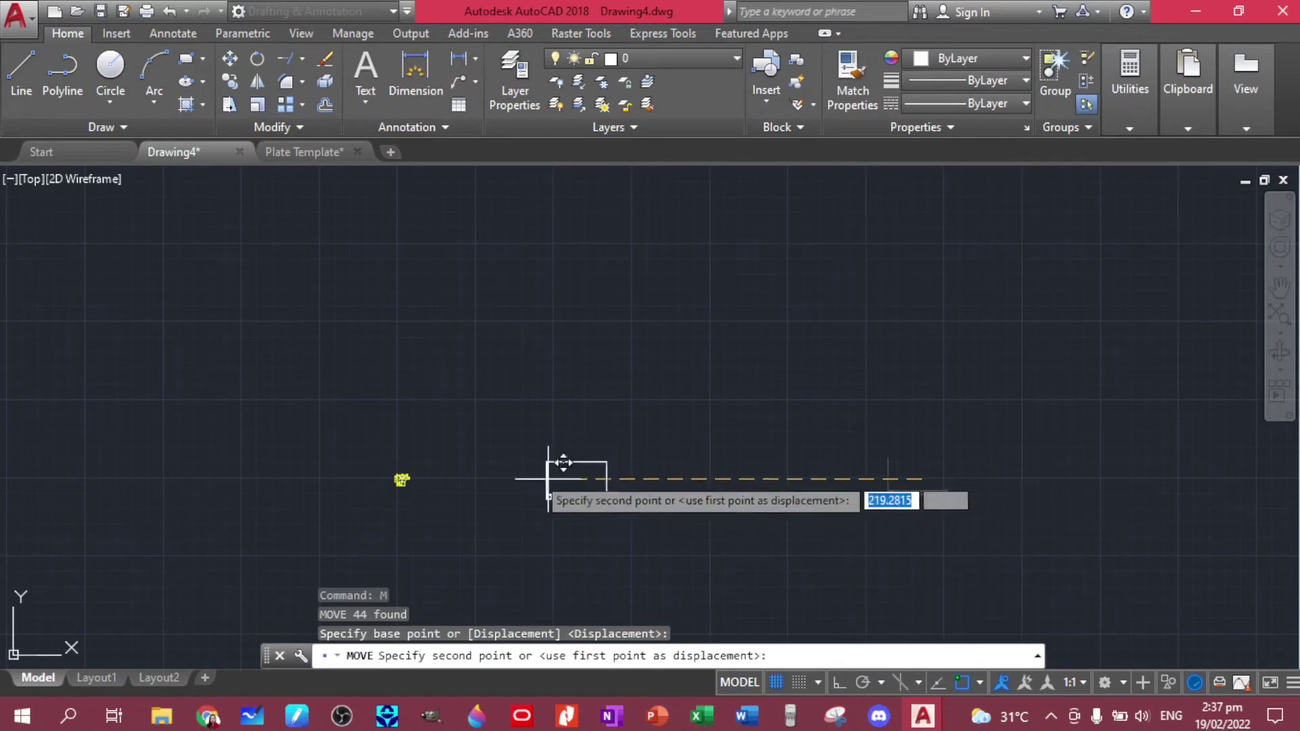
{"action": "left_click", "coordinate": [487, 482]}
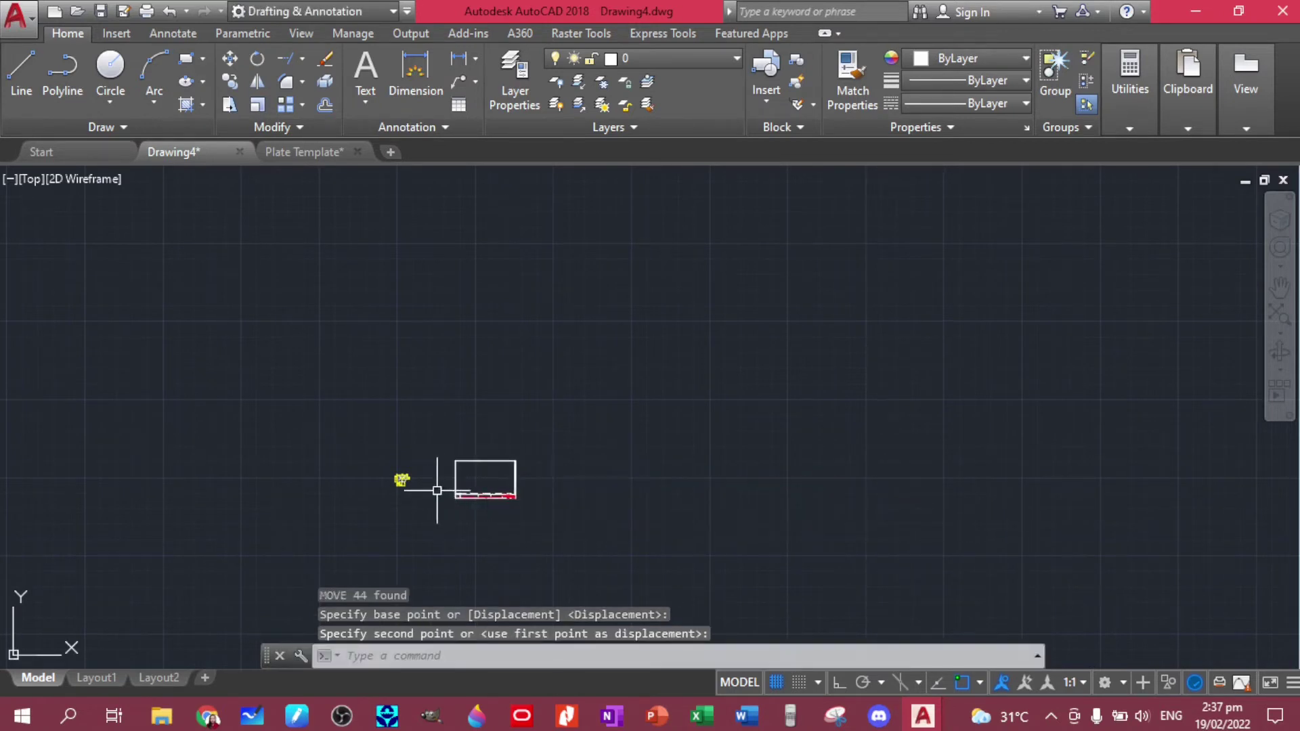
{"action": "scroll", "coordinate": [438, 490], "scroll_direction": "up", "scroll_amount": 5}
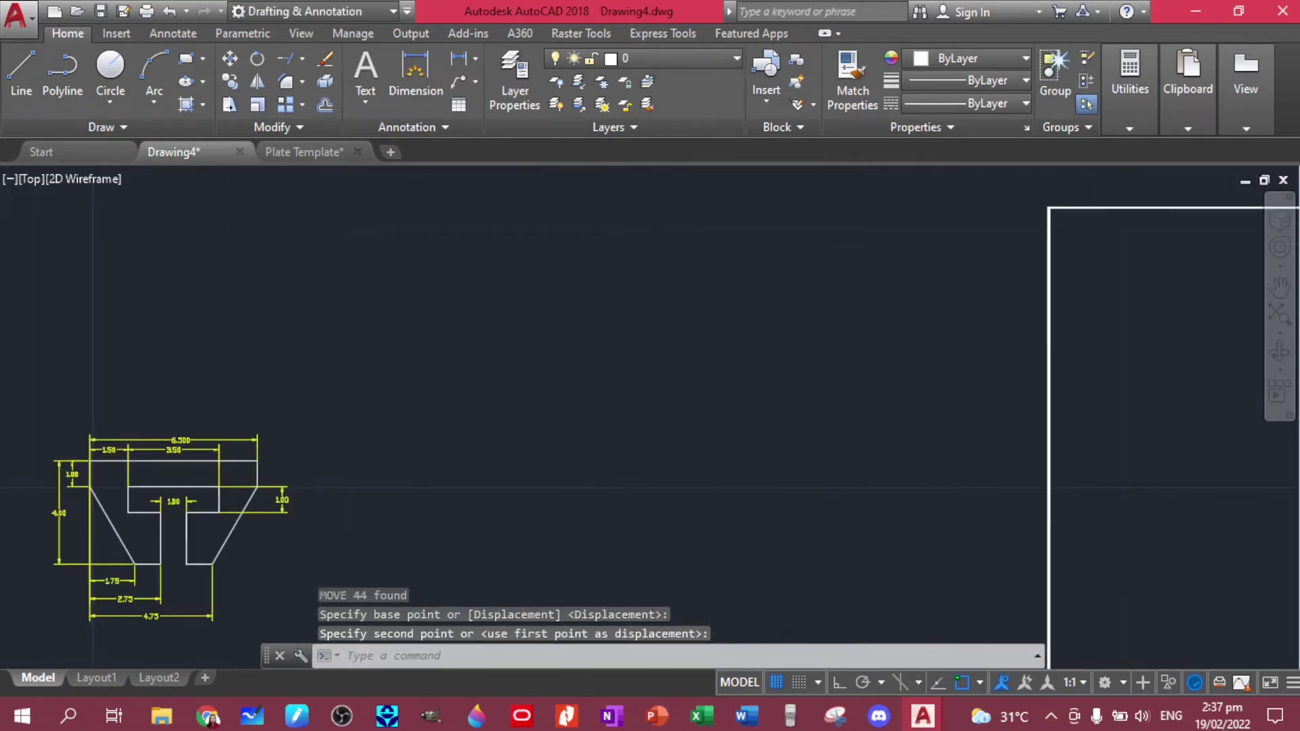
{"action": "scroll", "coordinate": [688, 502], "scroll_direction": "down", "scroll_amount": 5}
{"action": "middle_click_drag", "start_coordinate": [687, 502], "coordinate": [583, 414]}
- Scale the frame by 0.5 from its corner endpoint
{"action": "left_click", "coordinate": [1063, 530]}
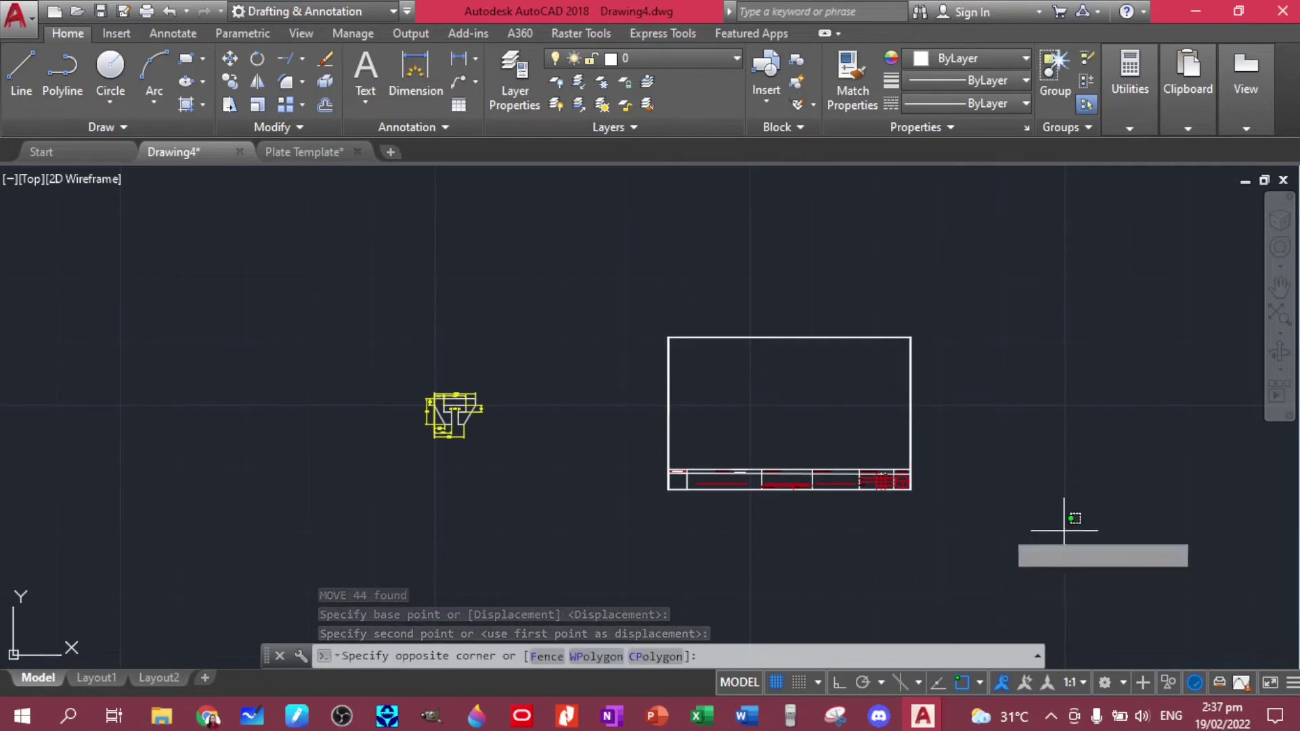
{"action": "left_click", "coordinate": [611, 298]}
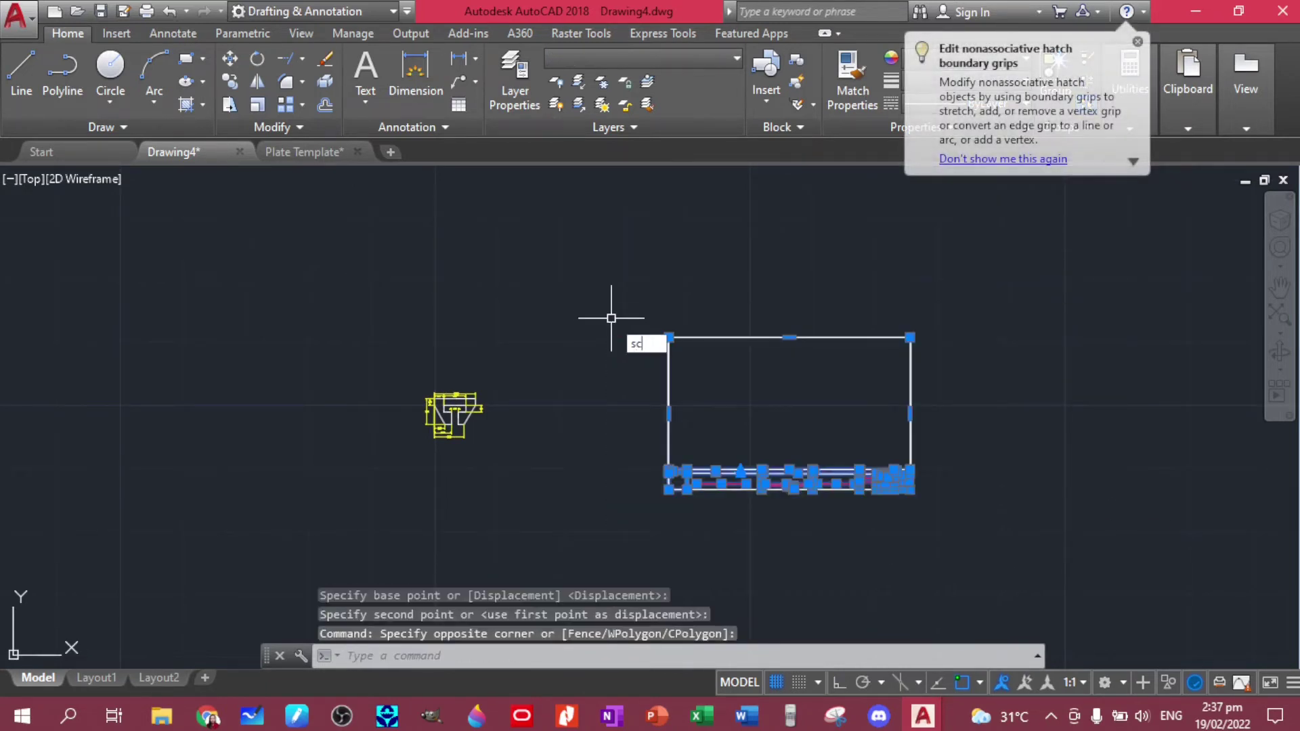
{"action": "key", "text": "Return"}
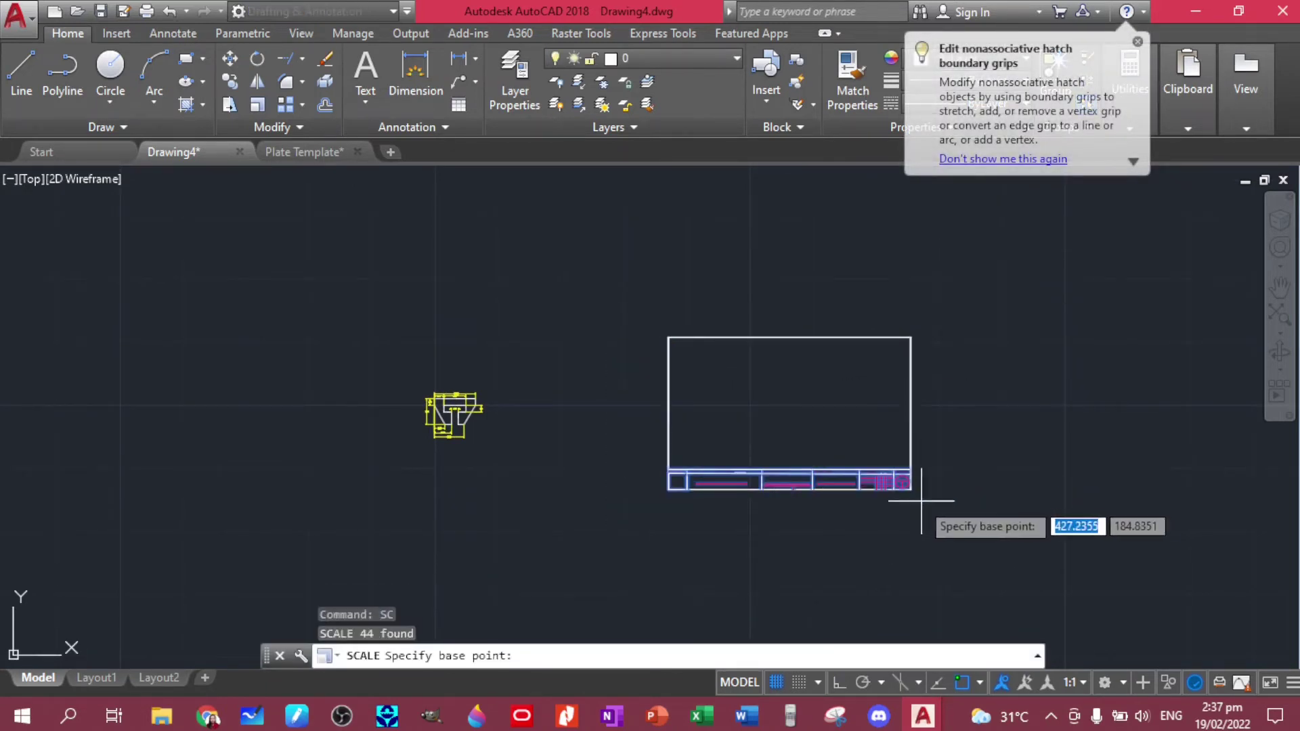
{"action": "left_click", "coordinate": [911, 488]}
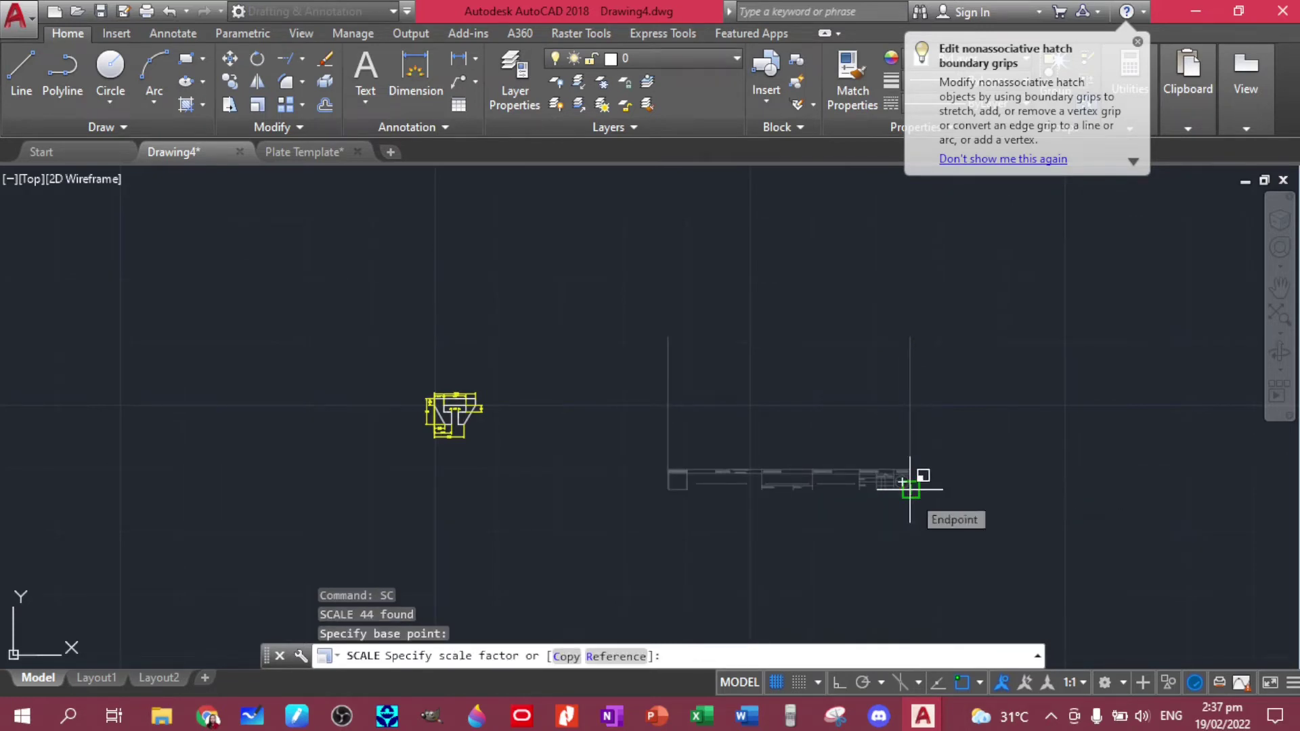
{"action": "type", "text": "0.5"}
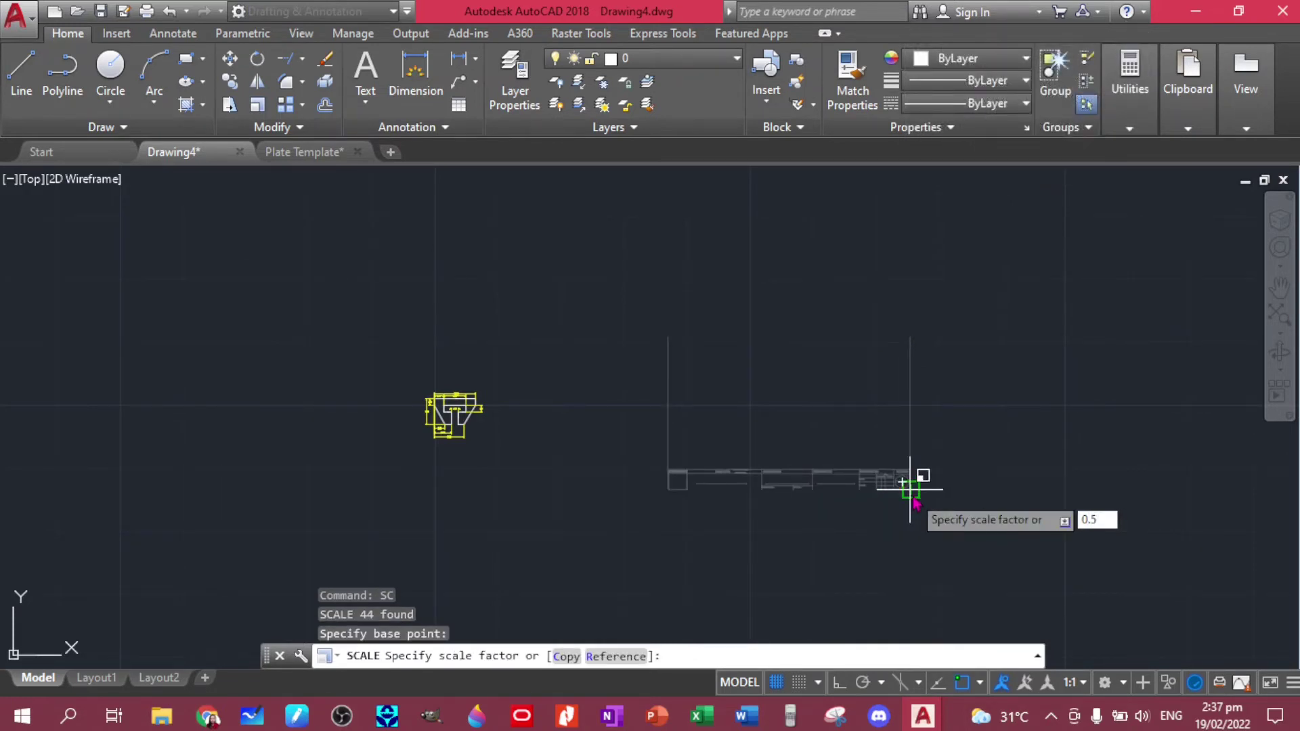
{"action": "key", "text": "Return"}
{"action": "middle_click_drag", "start_coordinate": [722, 438], "coordinate": [617, 354]}
{"action": "left_click", "coordinate": [365, 351]}
- Move the dimensioned T-clip part inside the drawing frame, above the title strip
{"action": "left_click", "coordinate": [282, 290]}
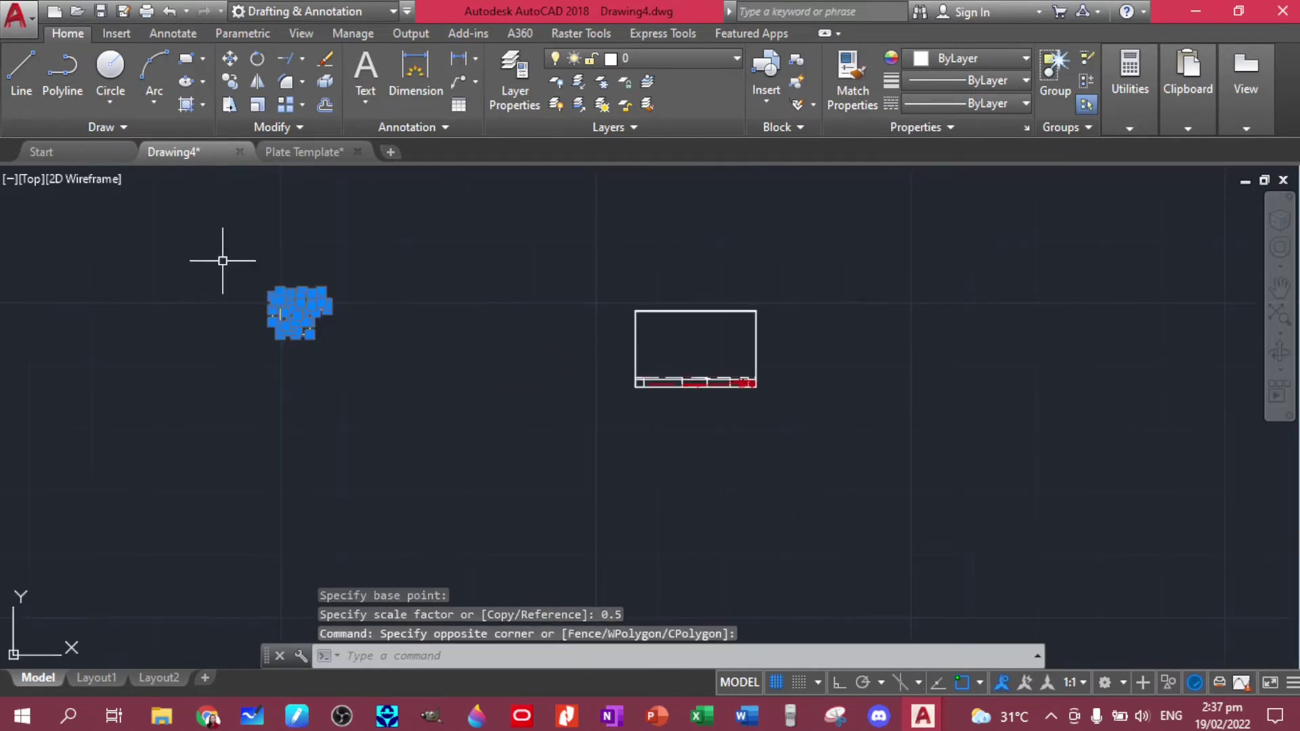
{"action": "type", "text": "m"}
{"action": "key", "text": "Return"}
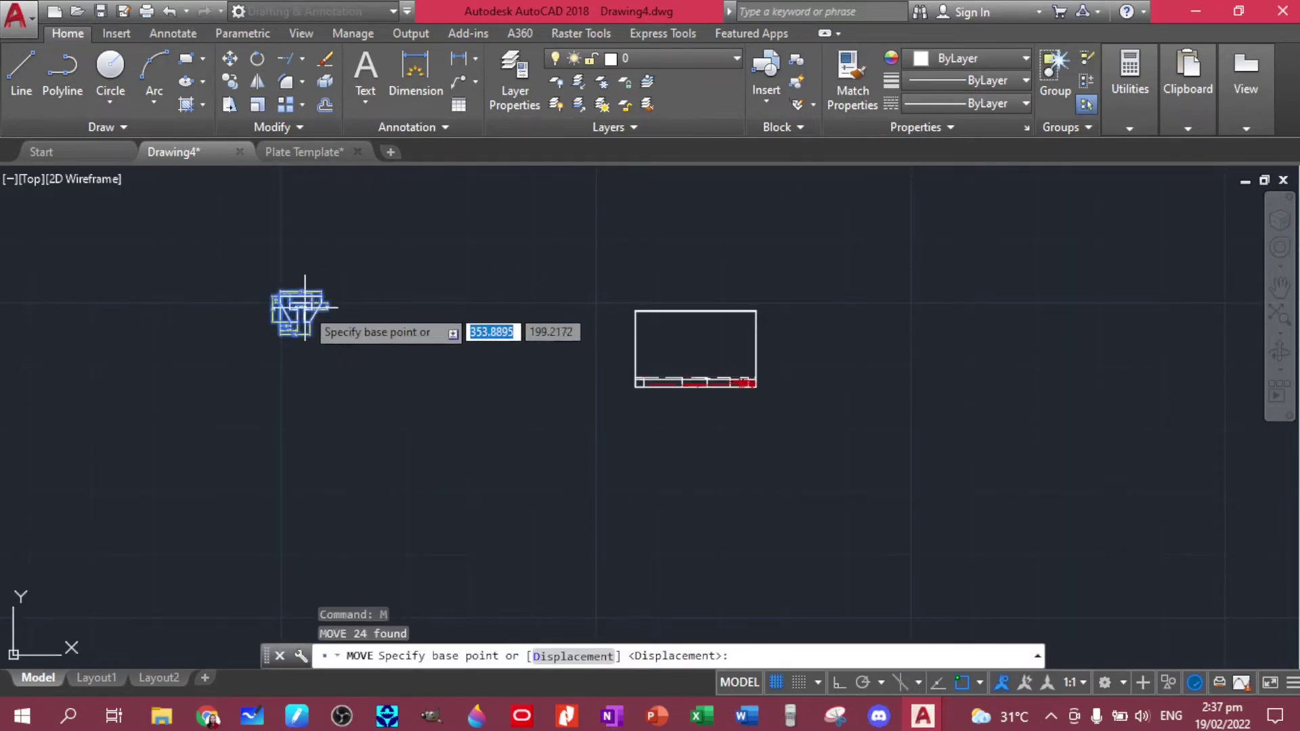
{"action": "left_click", "coordinate": [300, 304]}
{"action": "scroll", "coordinate": [715, 346], "scroll_direction": "up", "scroll_amount": 4}
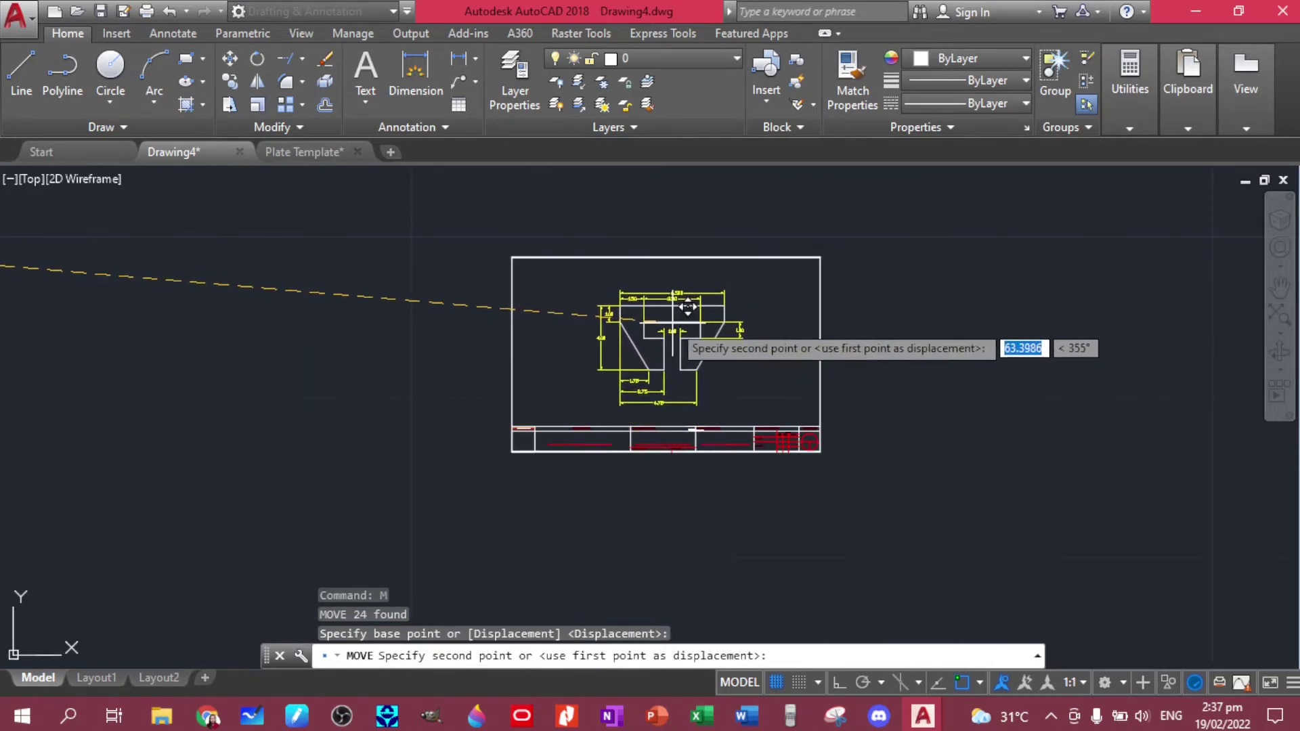
{"action": "left_click", "coordinate": [674, 325]}
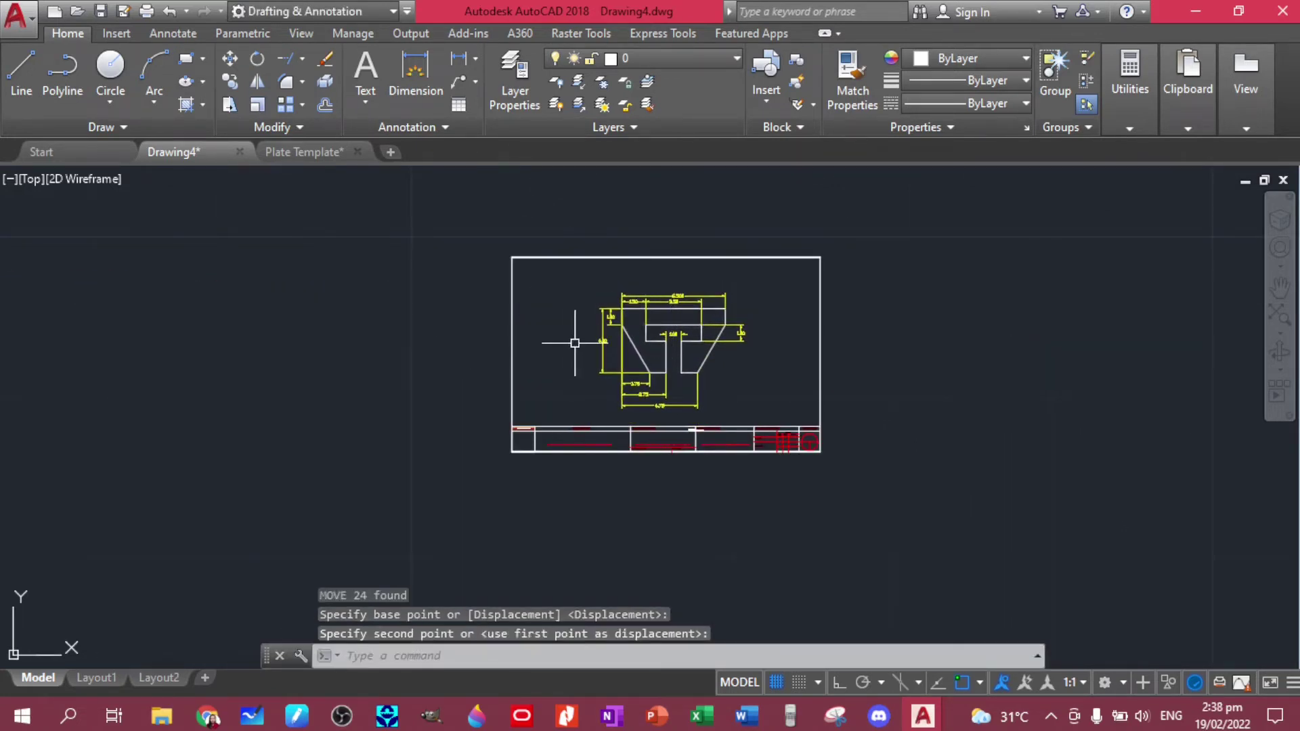
{"action": "scroll", "coordinate": [575, 343], "scroll_direction": "up", "scroll_amount": 4}
{"action": "scroll", "coordinate": [499, 377], "scroll_direction": "up", "scroll_amount": 8}
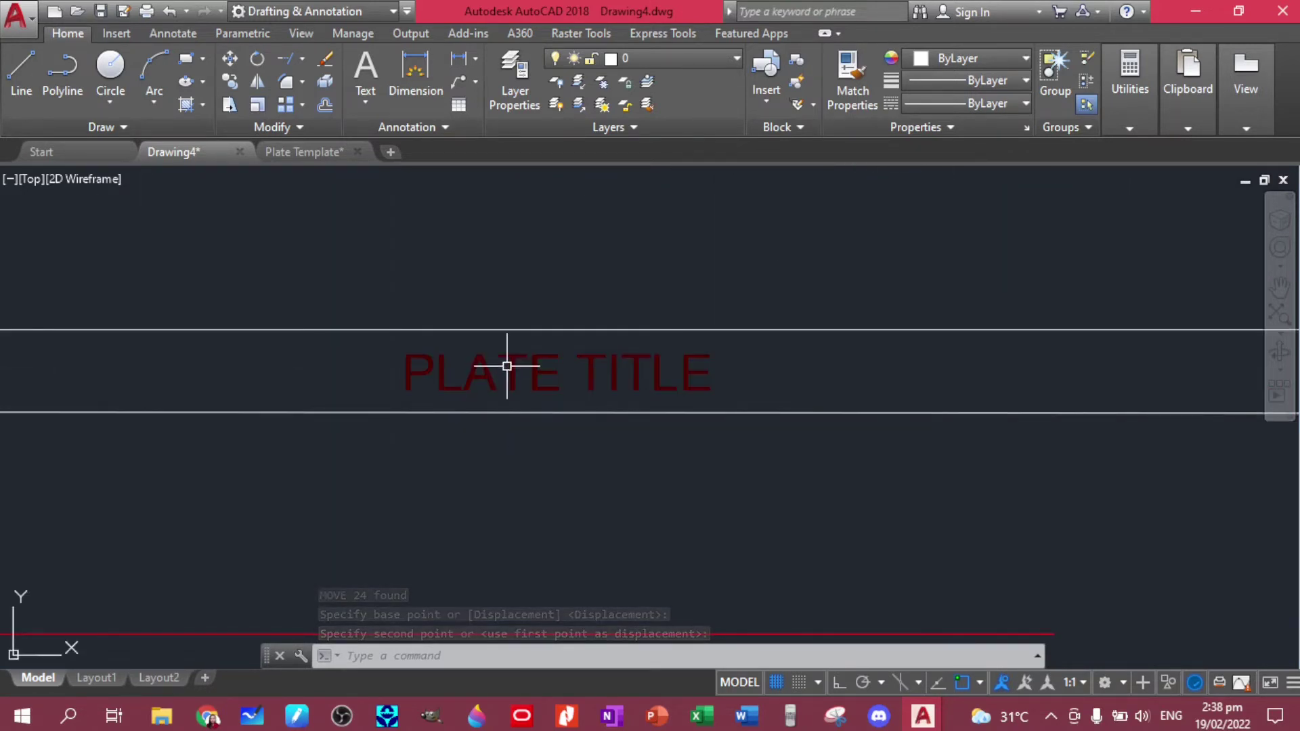
- Copy the PLATE TITLE text to the lower line and change it to LINE COMMAND (T-CLIP)
{"action": "scroll", "coordinate": [507, 386], "scroll_direction": "down", "scroll_amount": 5}
{"action": "left_click", "coordinate": [532, 377]}
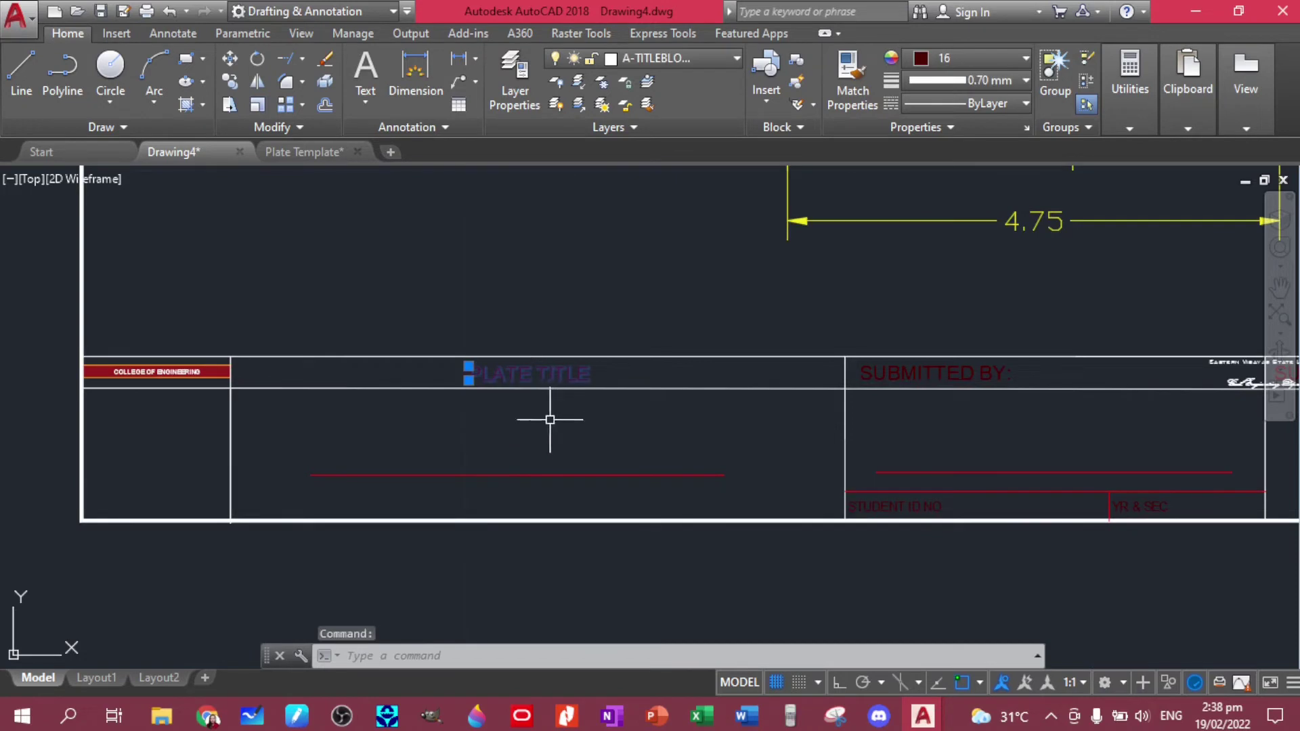
{"action": "type", "text": "co"}
{"action": "key", "text": "Return"}
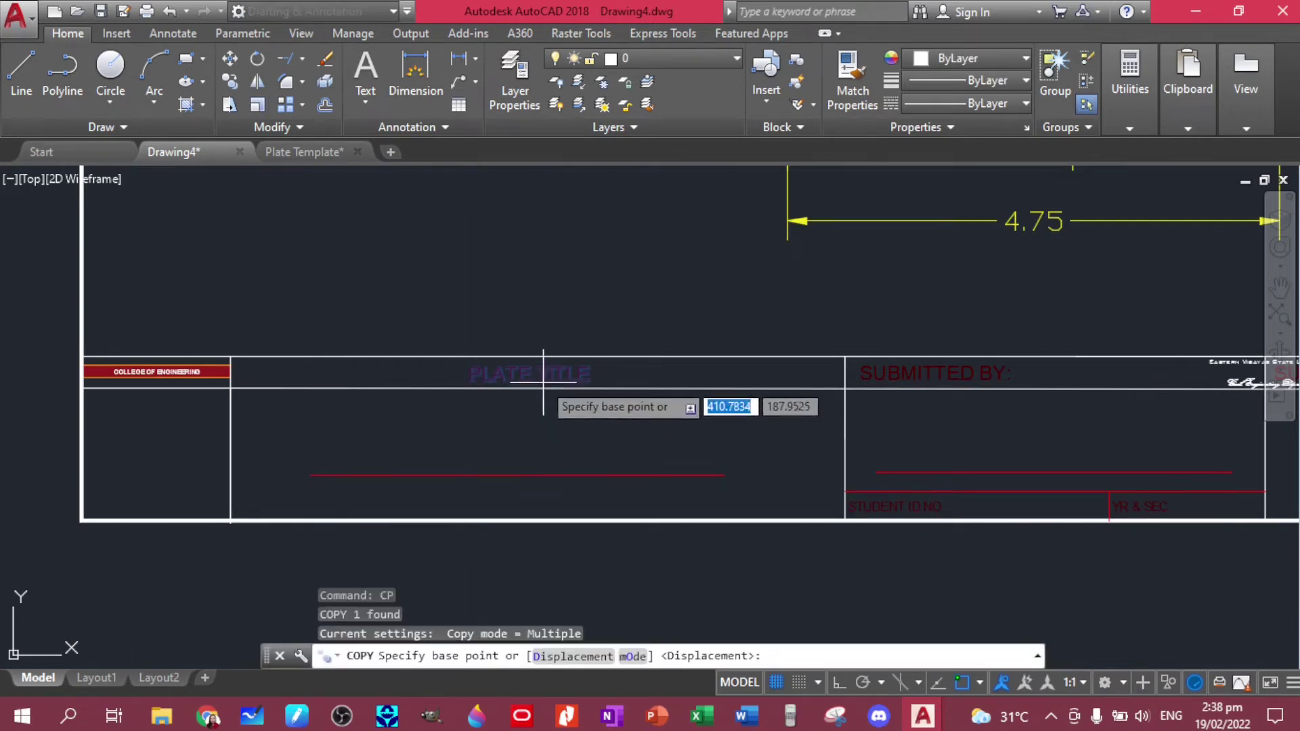
{"action": "left_click", "coordinate": [526, 381]}
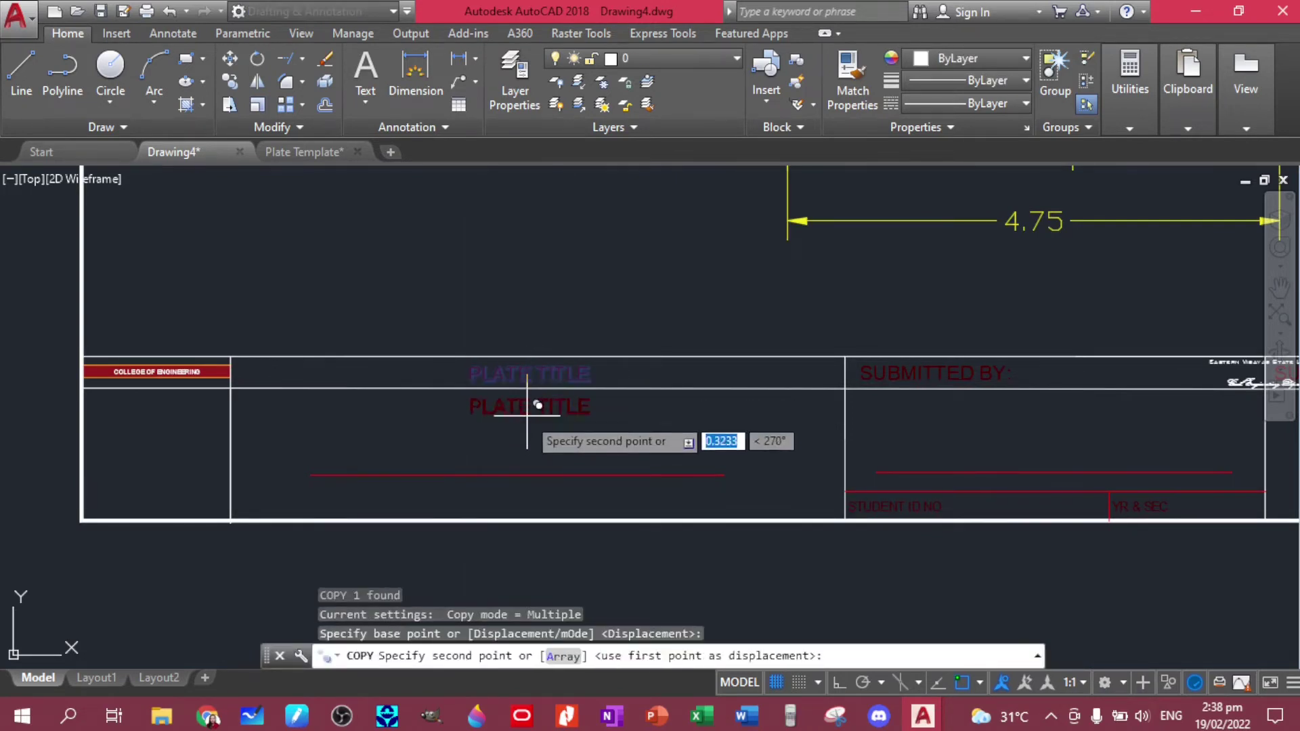
{"action": "left_click", "coordinate": [533, 453]}
{"action": "key", "text": "Escape"}
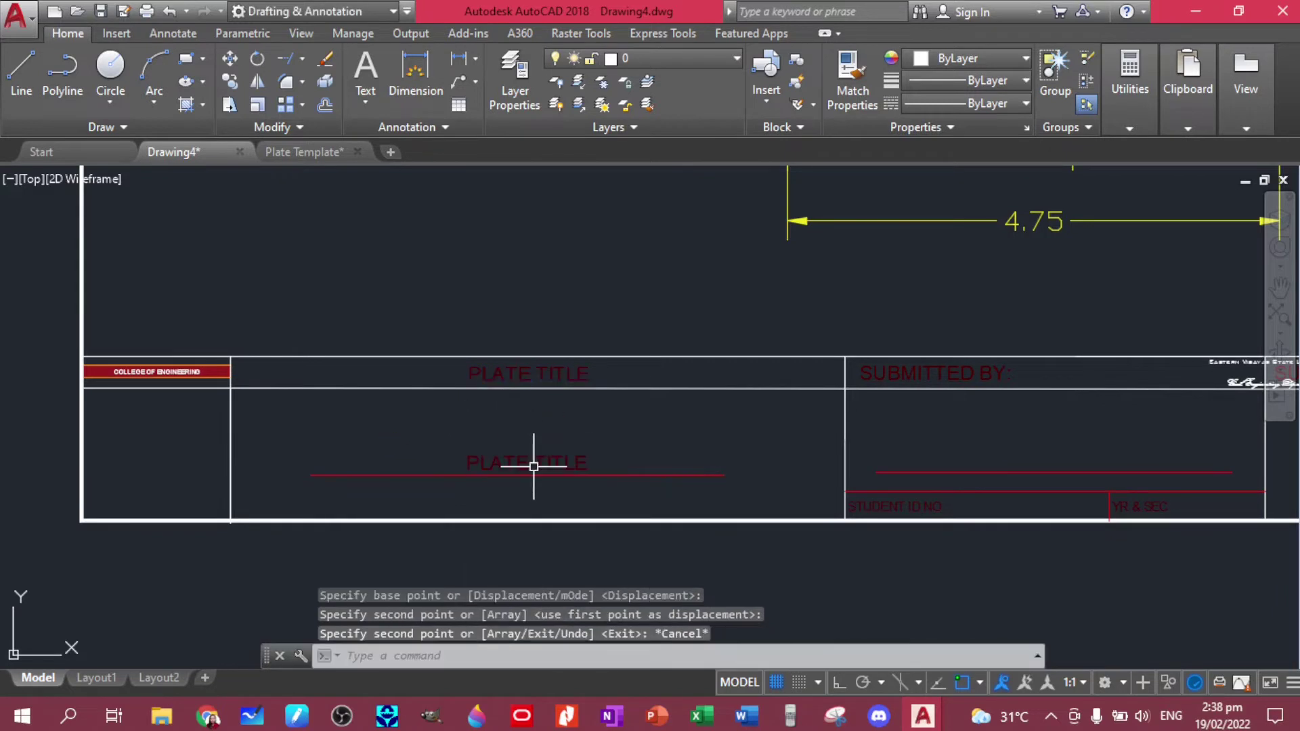
{"action": "left_click", "coordinate": [527, 458]}
{"action": "double_click", "coordinate": [583, 464]}
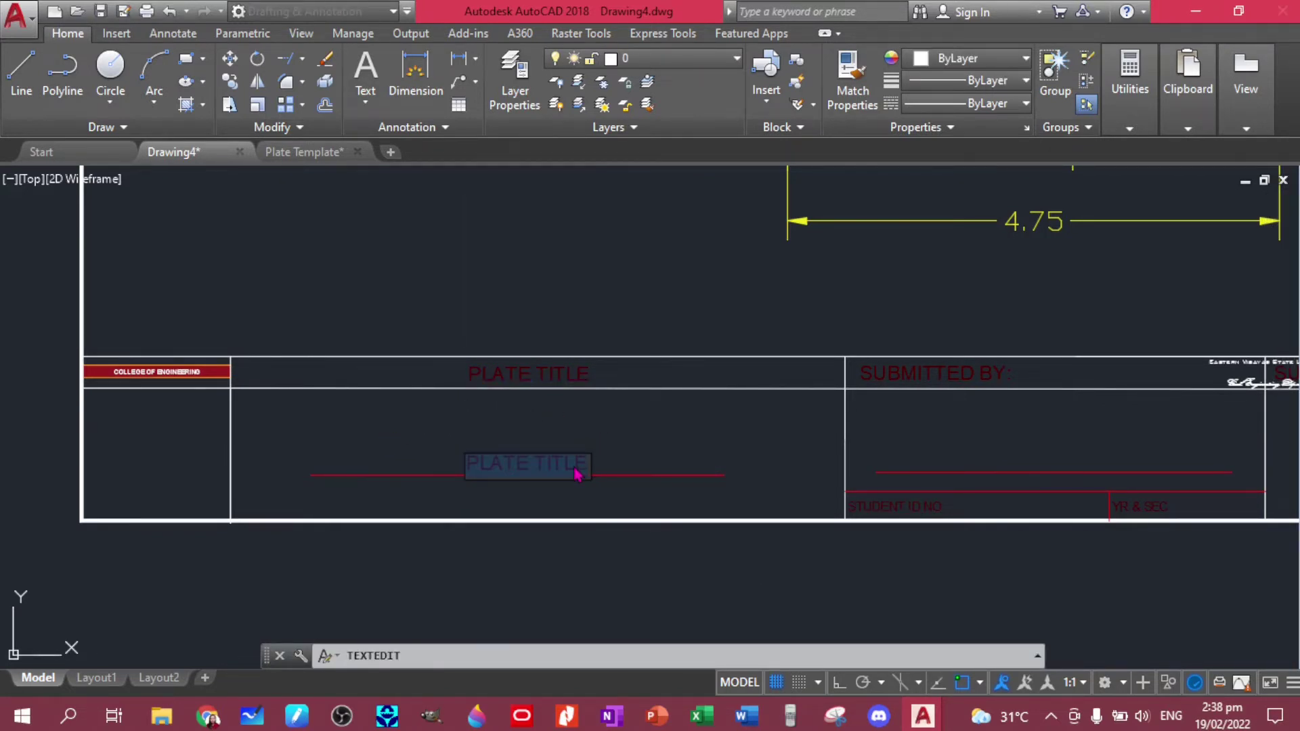
{"action": "type", "text": "LINE COMMAND (T-CLIP"}
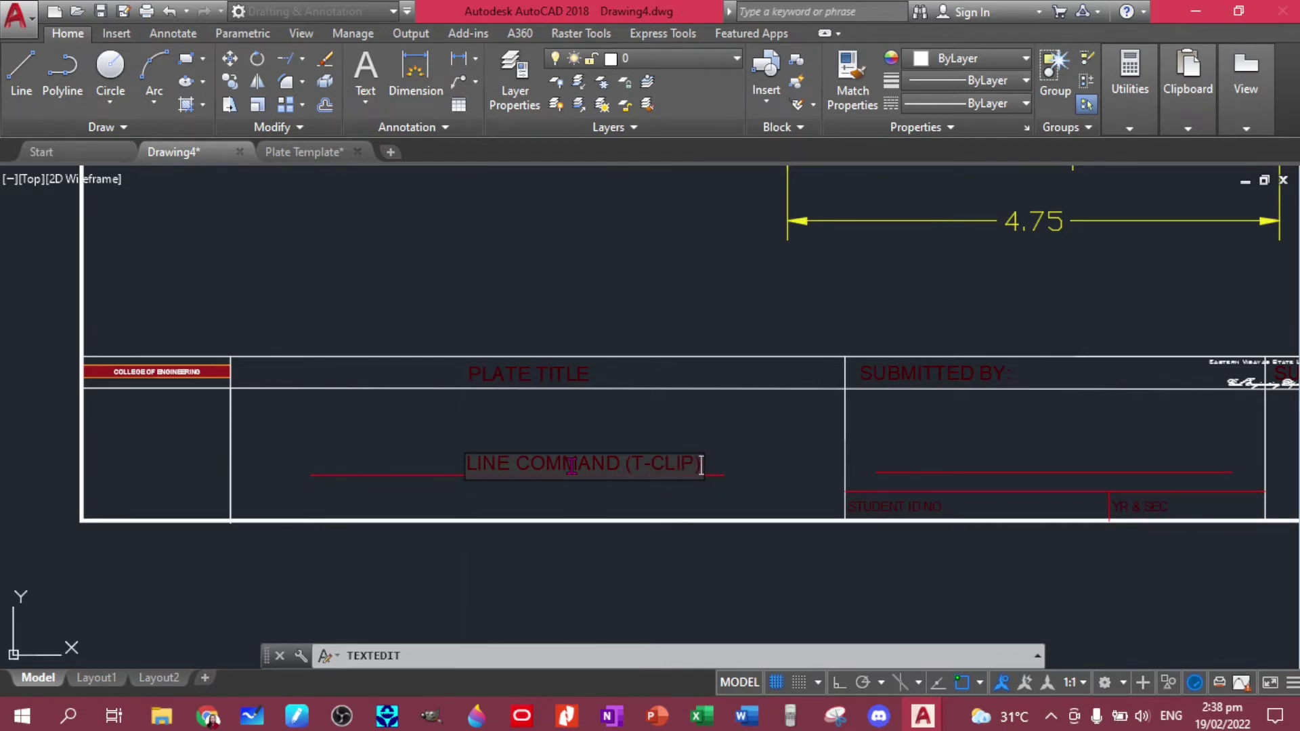
{"action": "left_click", "coordinate": [661, 440]}
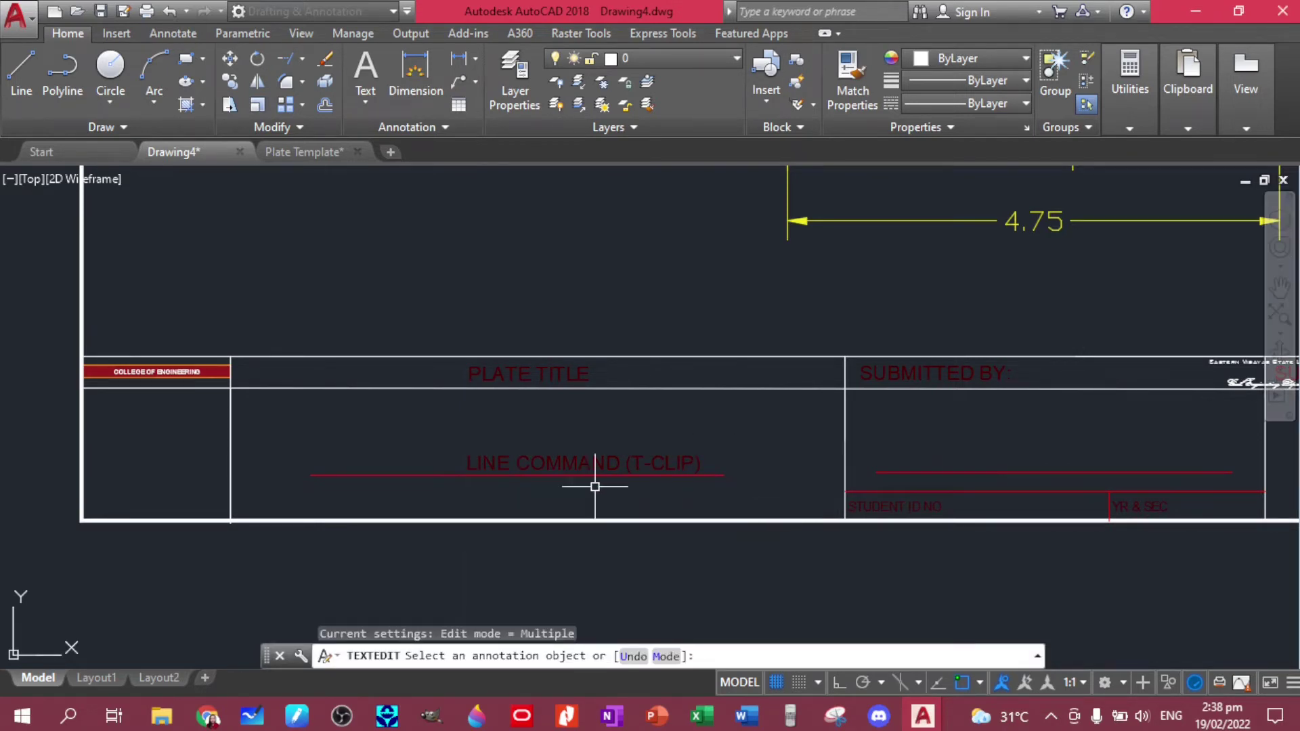
{"action": "key", "text": "Escape"}
- Move the LINE COMMAND (T-CLIP) title onto the red line with Osnap off
{"action": "left_click", "coordinate": [582, 470]}
{"action": "type", "text": "m"}
{"action": "key", "text": "Return"}
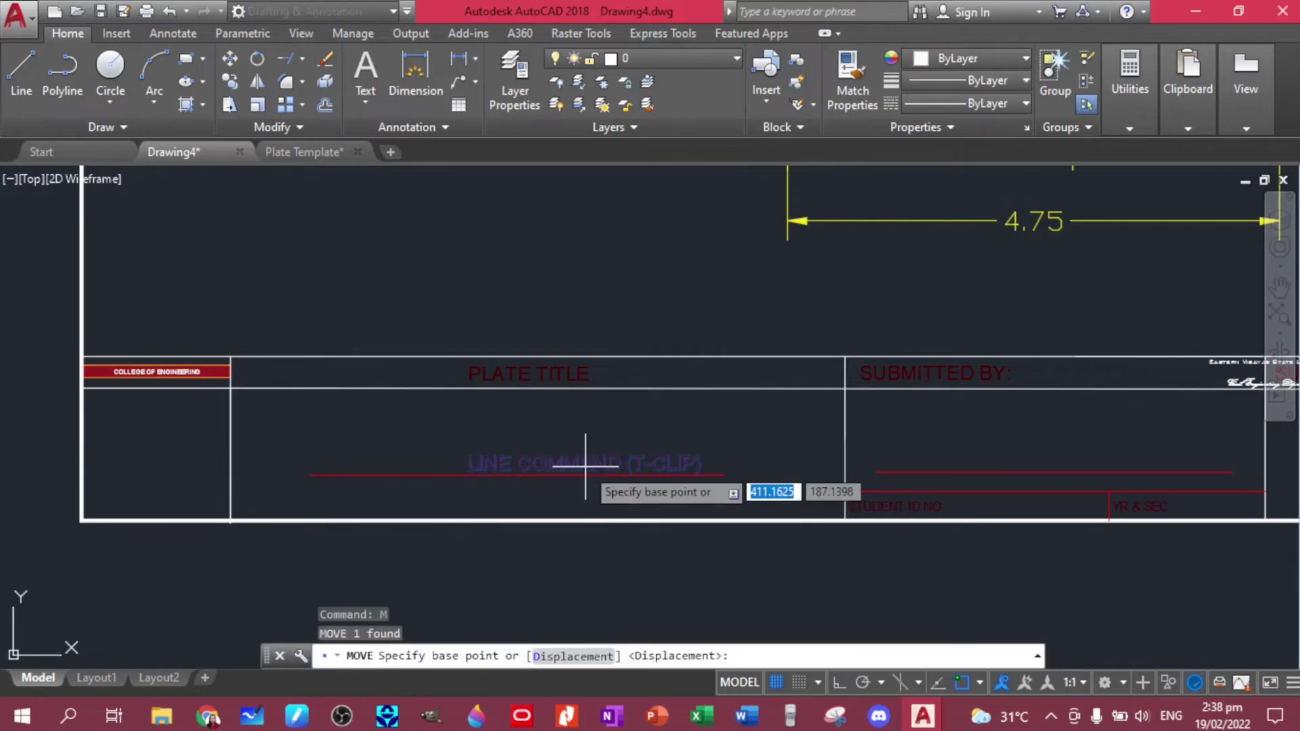
{"action": "left_click", "coordinate": [582, 463]}
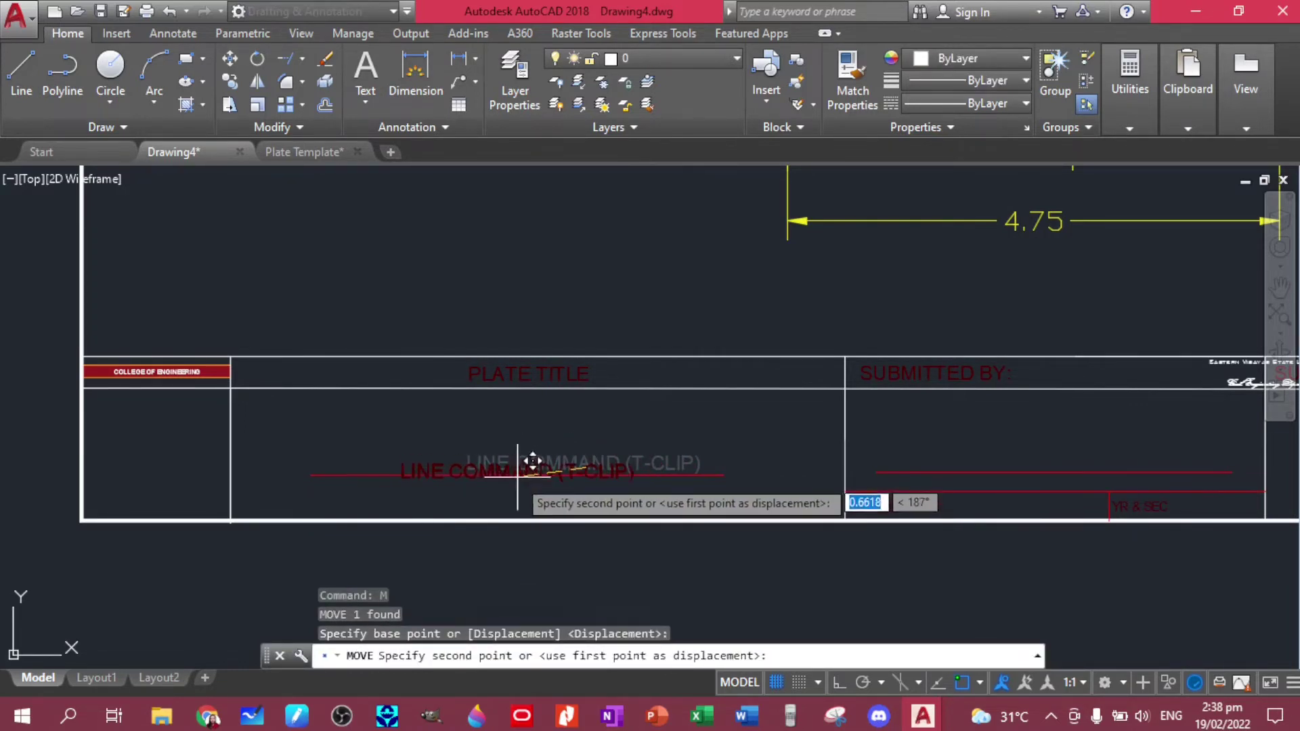
{"action": "key", "text": "F3"}
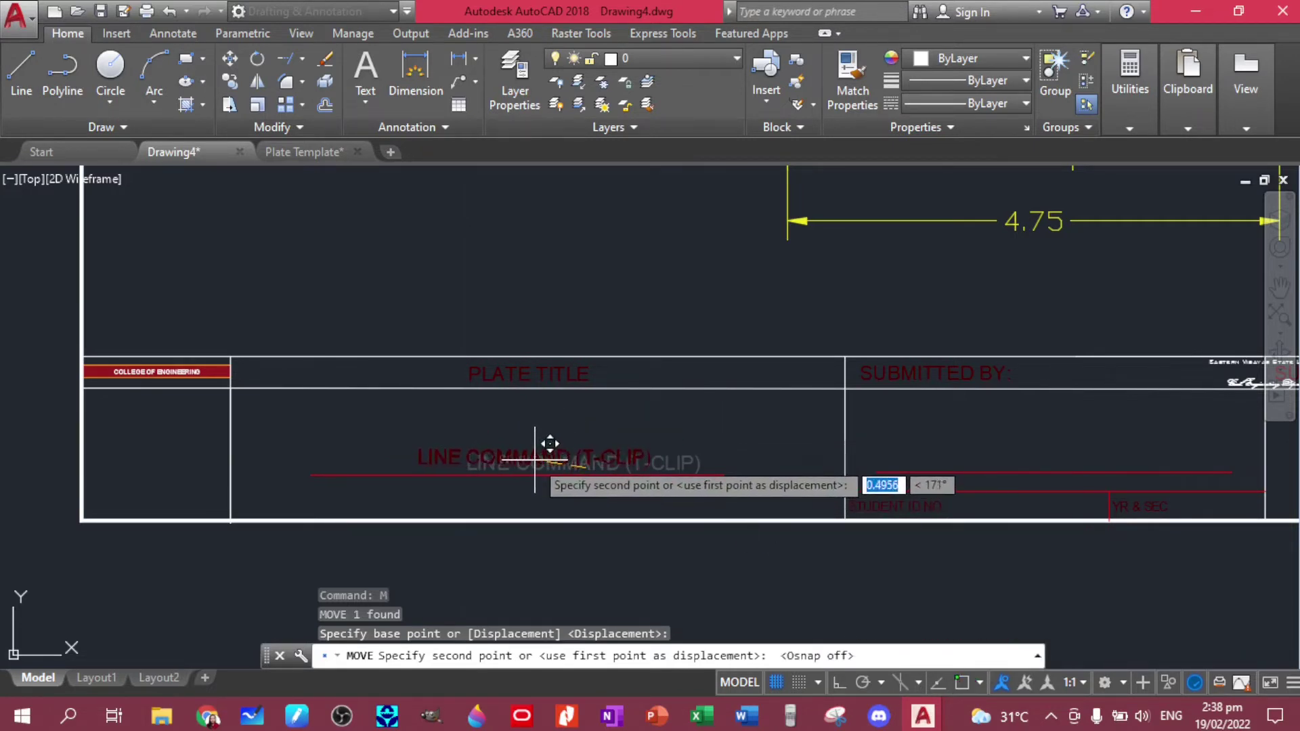
{"action": "left_click", "coordinate": [540, 464]}
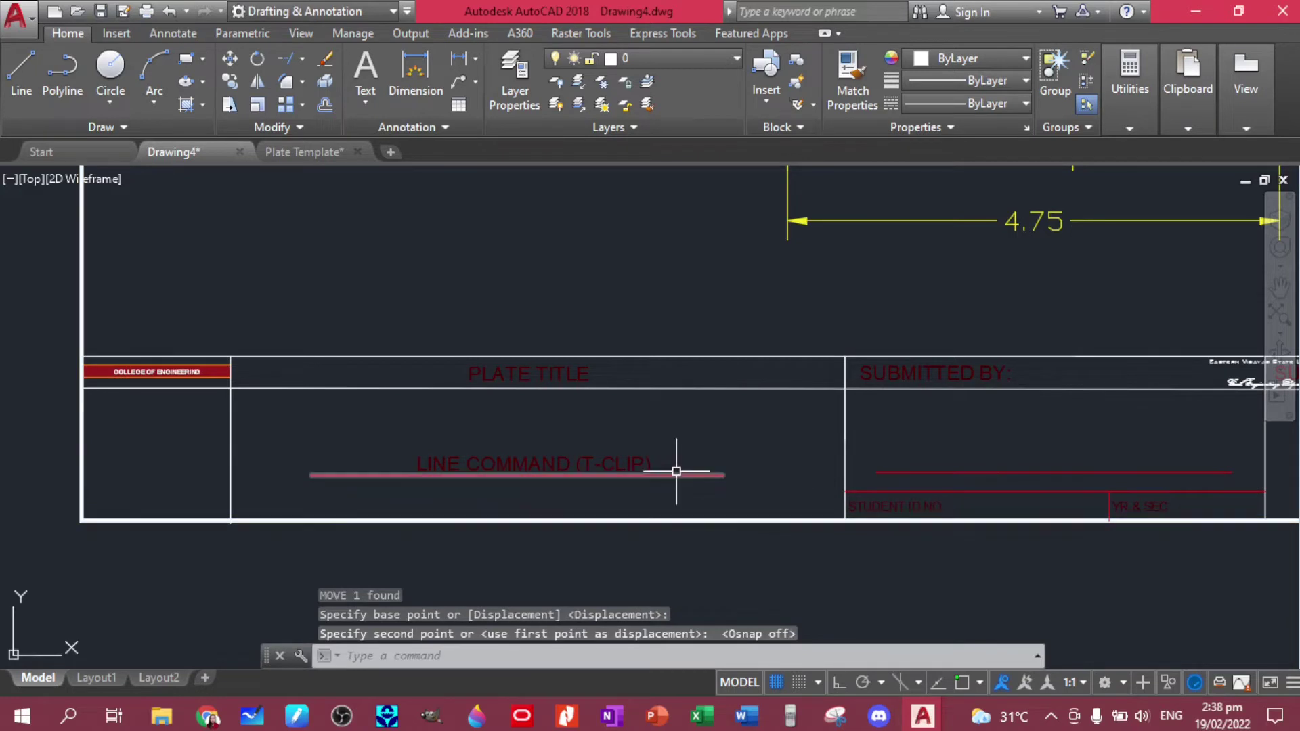
{"action": "left_click", "coordinate": [557, 463]}
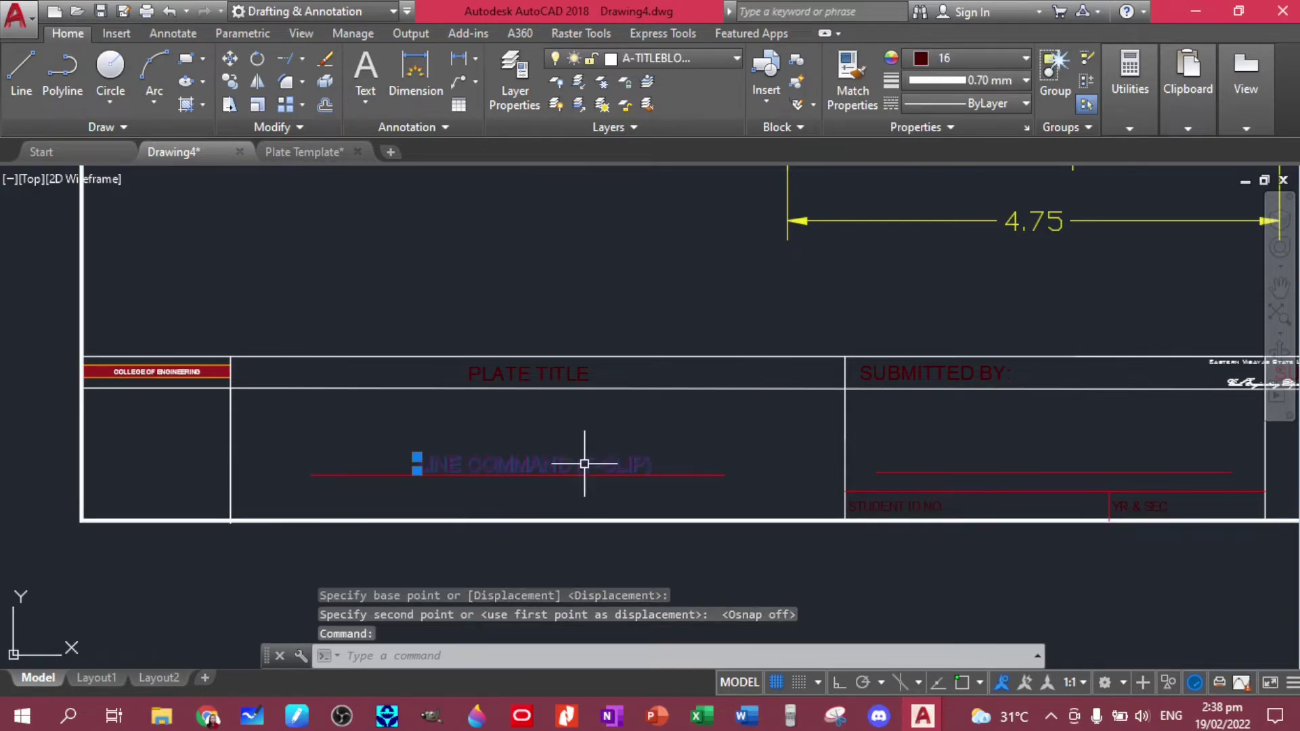
{"action": "key", "text": "Escape"}
{"action": "middle_click_drag", "start_coordinate": [965, 464], "coordinate": [572, 478]}
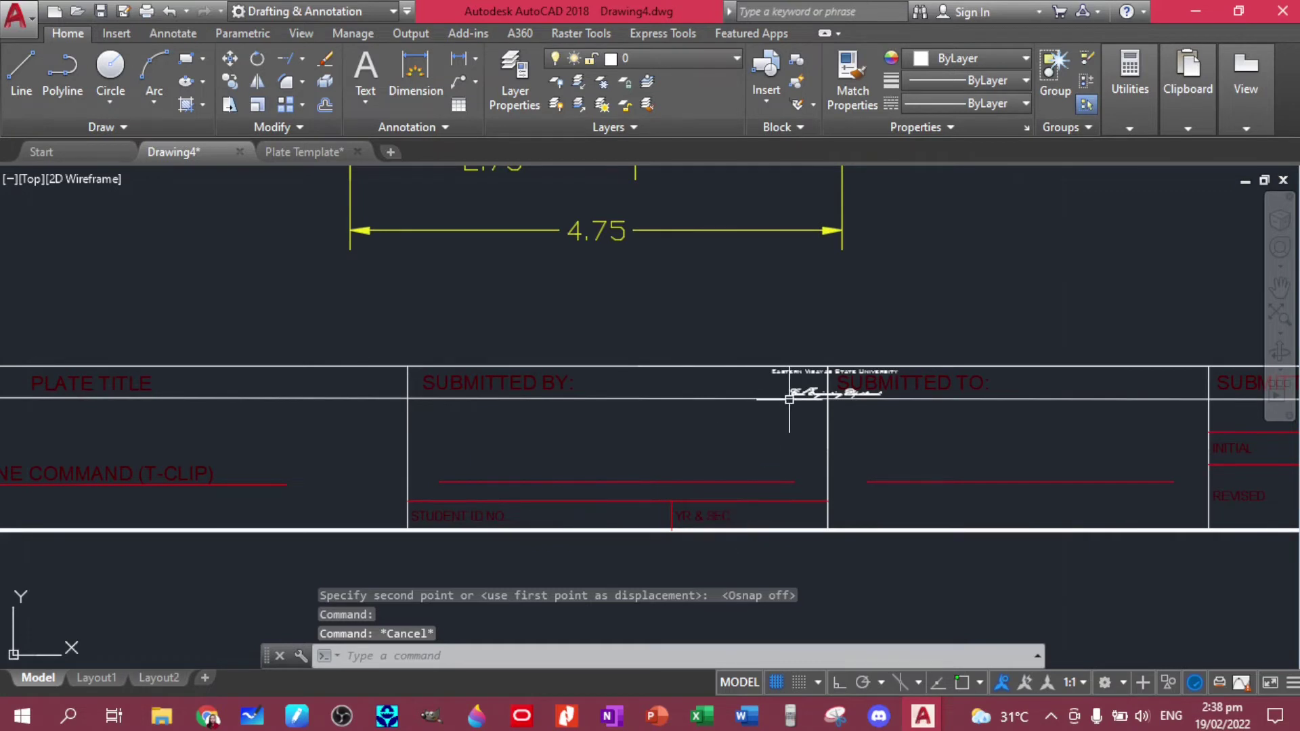
{"action": "scroll", "coordinate": [788, 399], "scroll_direction": "up", "scroll_amount": 4}
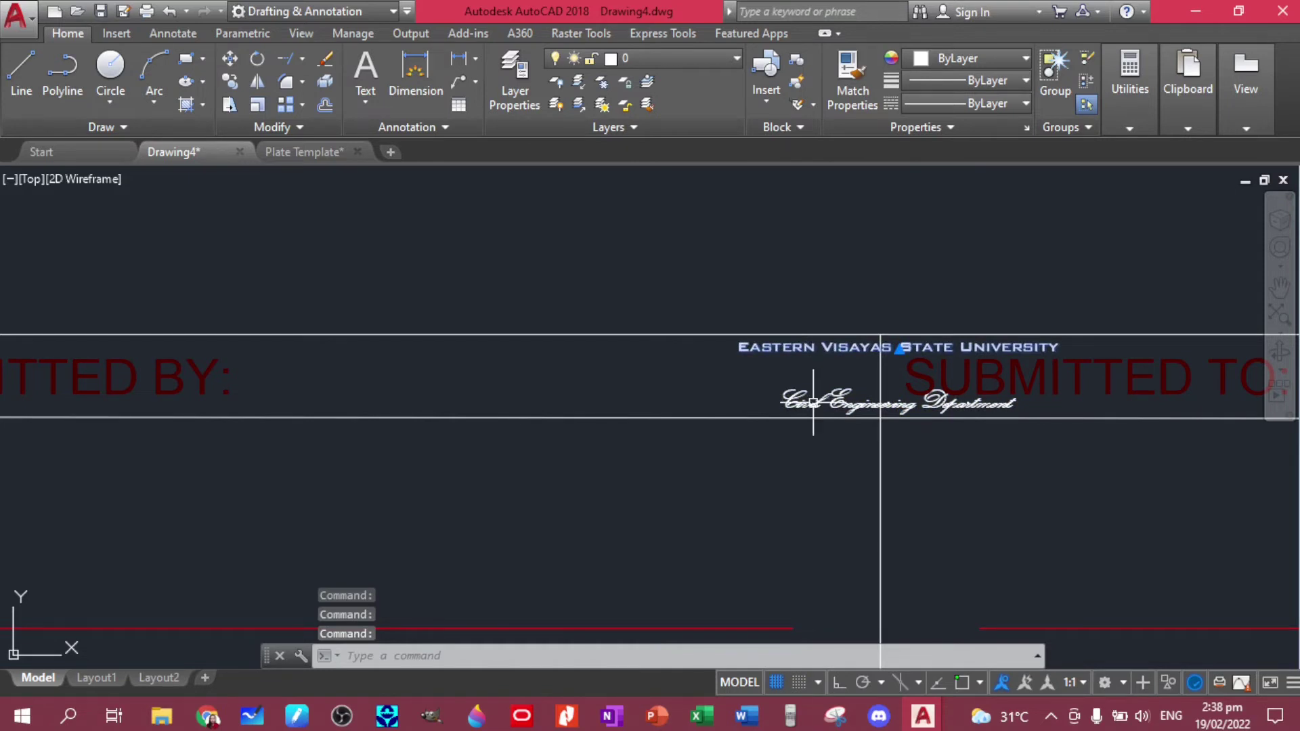
- Move the Eastern Visayas State University name above the College of Engineering banner
{"action": "key", "text": "Return"}
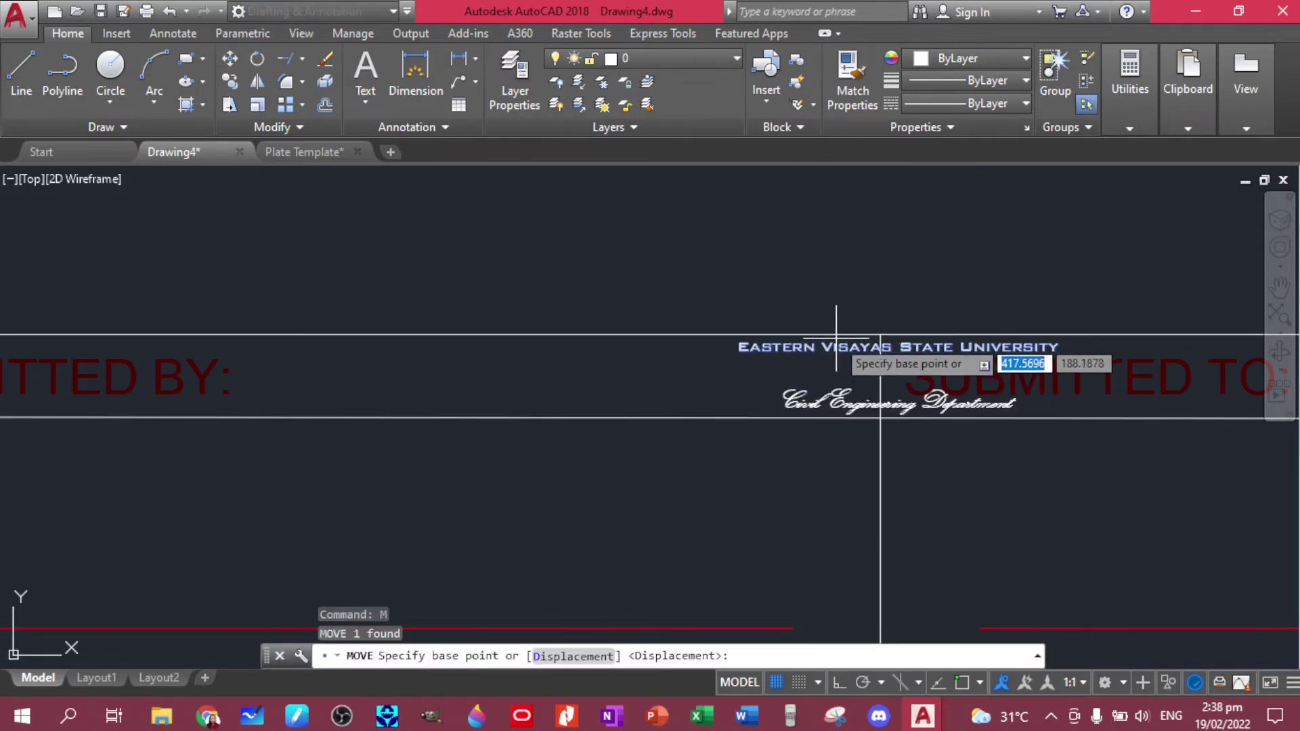
{"action": "left_click", "coordinate": [839, 336]}
{"action": "scroll", "coordinate": [778, 369], "scroll_direction": "down", "scroll_amount": 3}
{"action": "scroll", "coordinate": [721, 381], "scroll_direction": "down", "scroll_amount": 6}
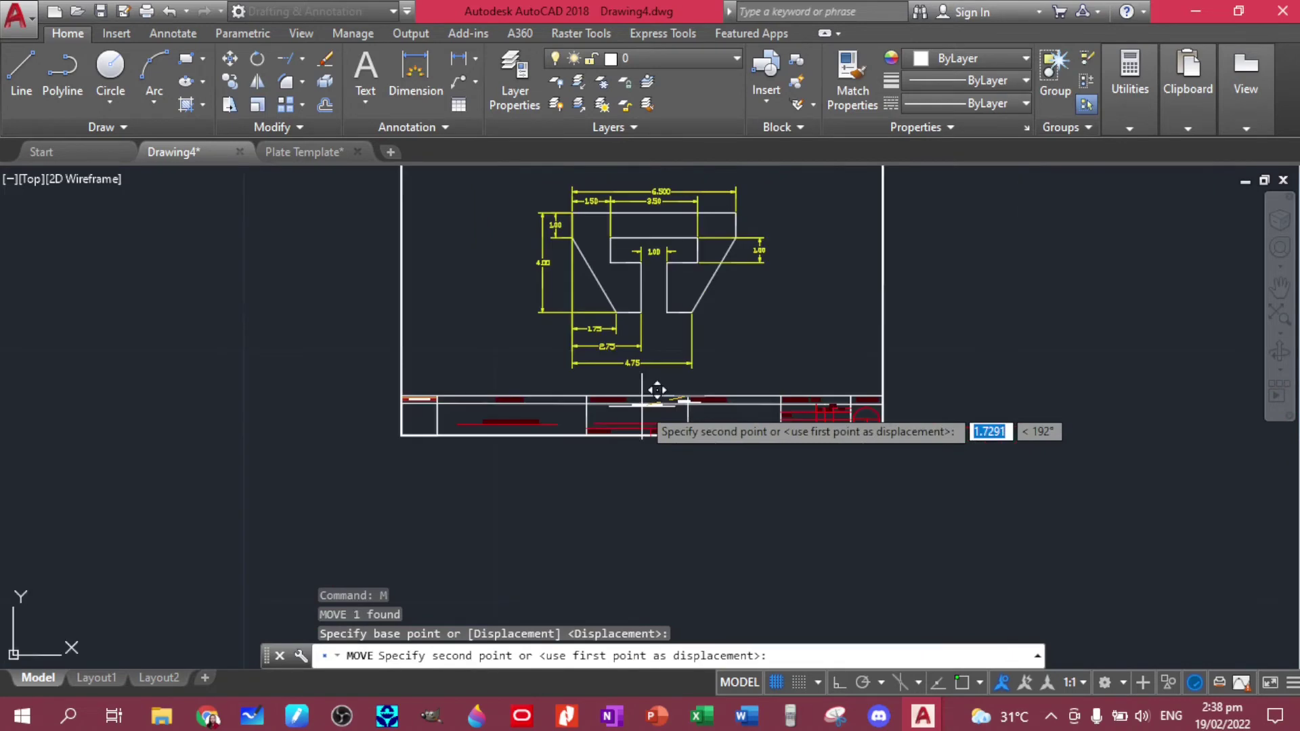
{"action": "scroll", "coordinate": [419, 390], "scroll_direction": "up", "scroll_amount": 6}
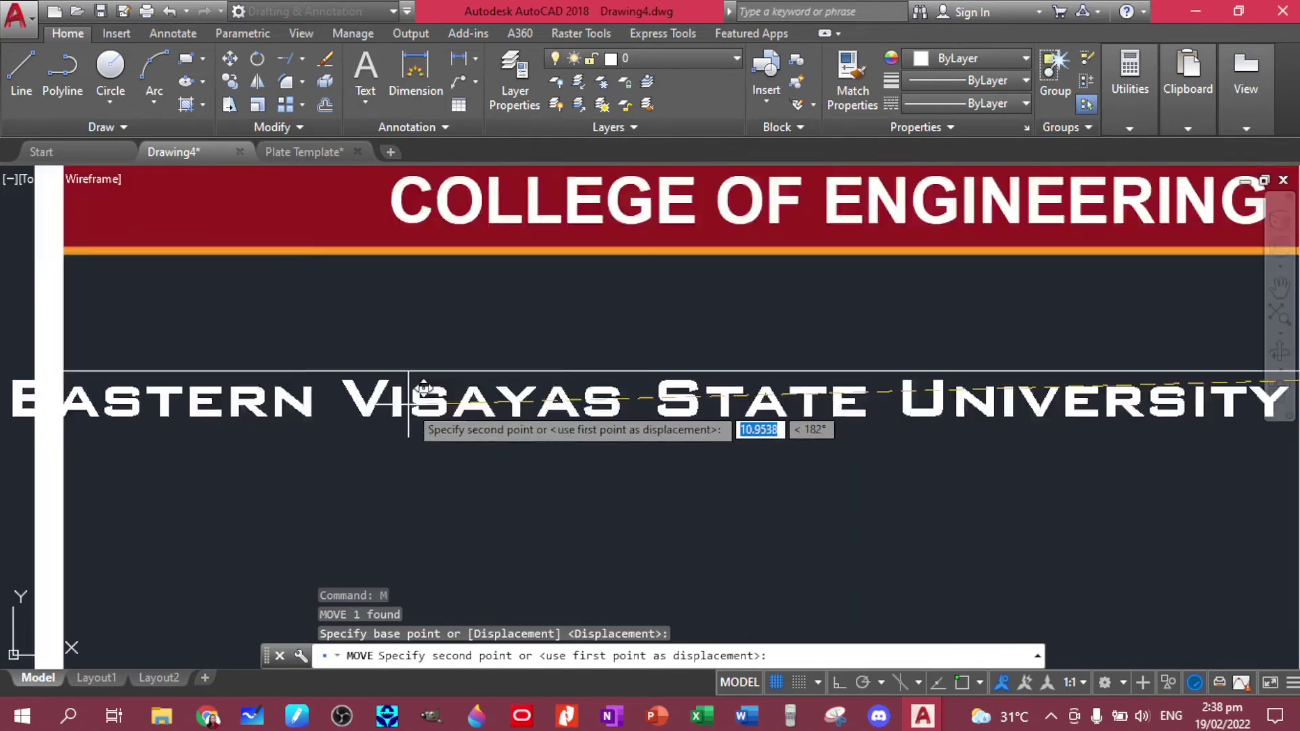
{"action": "scroll", "coordinate": [479, 416], "scroll_direction": "down", "scroll_amount": 2}
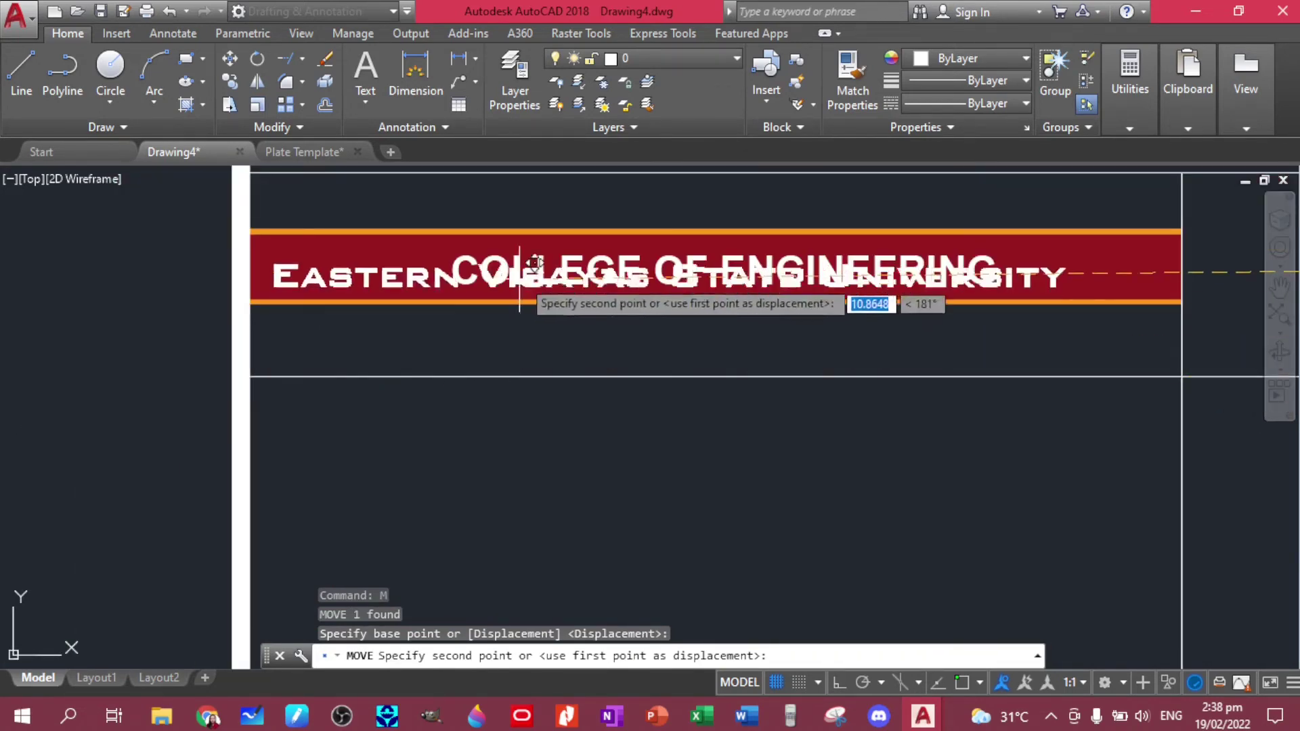
{"action": "left_click", "coordinate": [584, 186]}
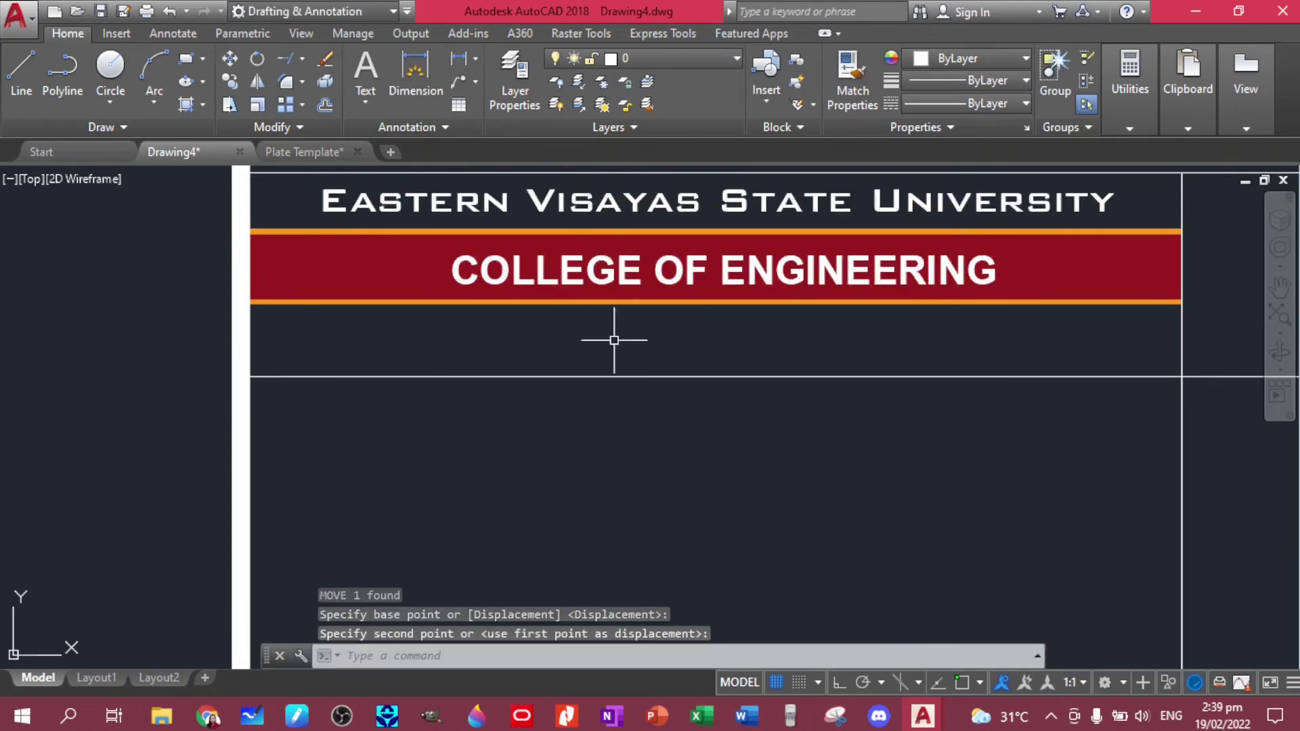
- Move the Civil Engineering Department text below the College of Engineering banner
{"action": "scroll", "coordinate": [896, 415], "scroll_direction": "down", "scroll_amount": 4}
{"action": "middle_click_drag", "start_coordinate": [1139, 466], "coordinate": [777, 479]}
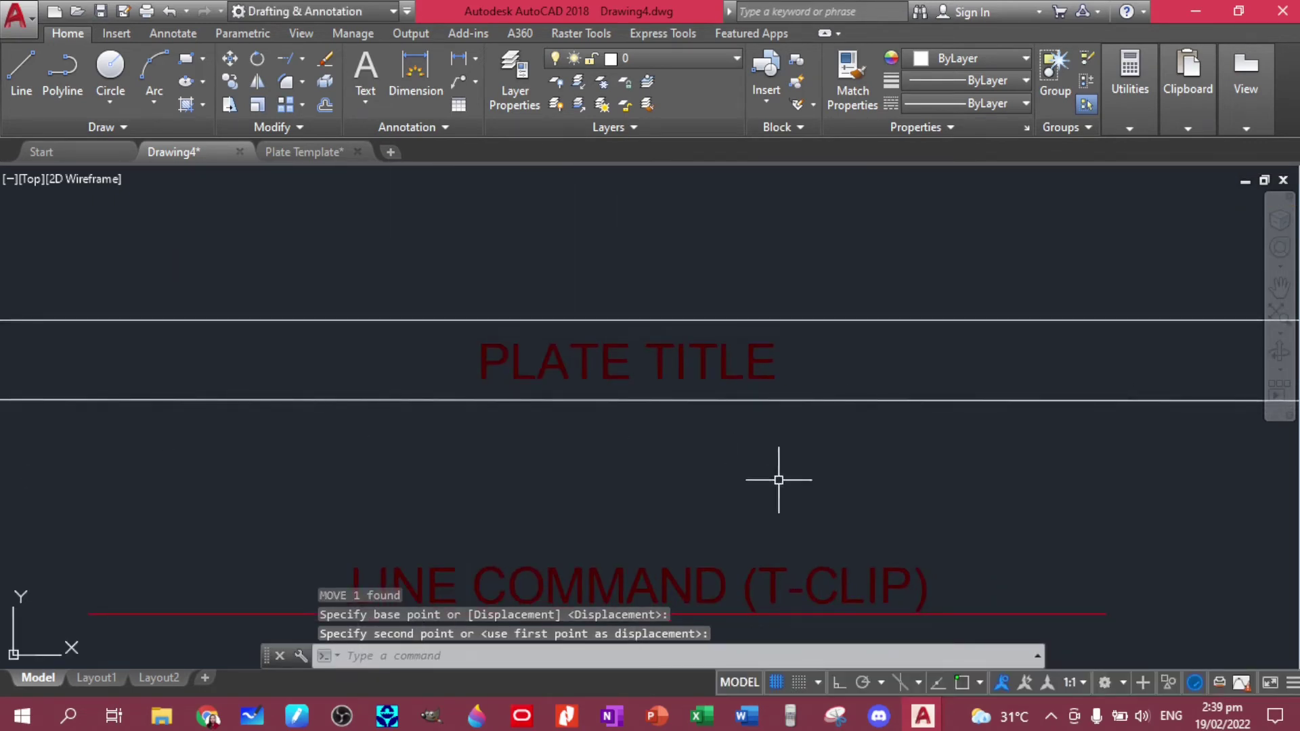
{"action": "scroll", "coordinate": [777, 478], "scroll_direction": "down", "scroll_amount": 5}
{"action": "middle_click_drag", "start_coordinate": [1089, 478], "coordinate": [905, 487]}
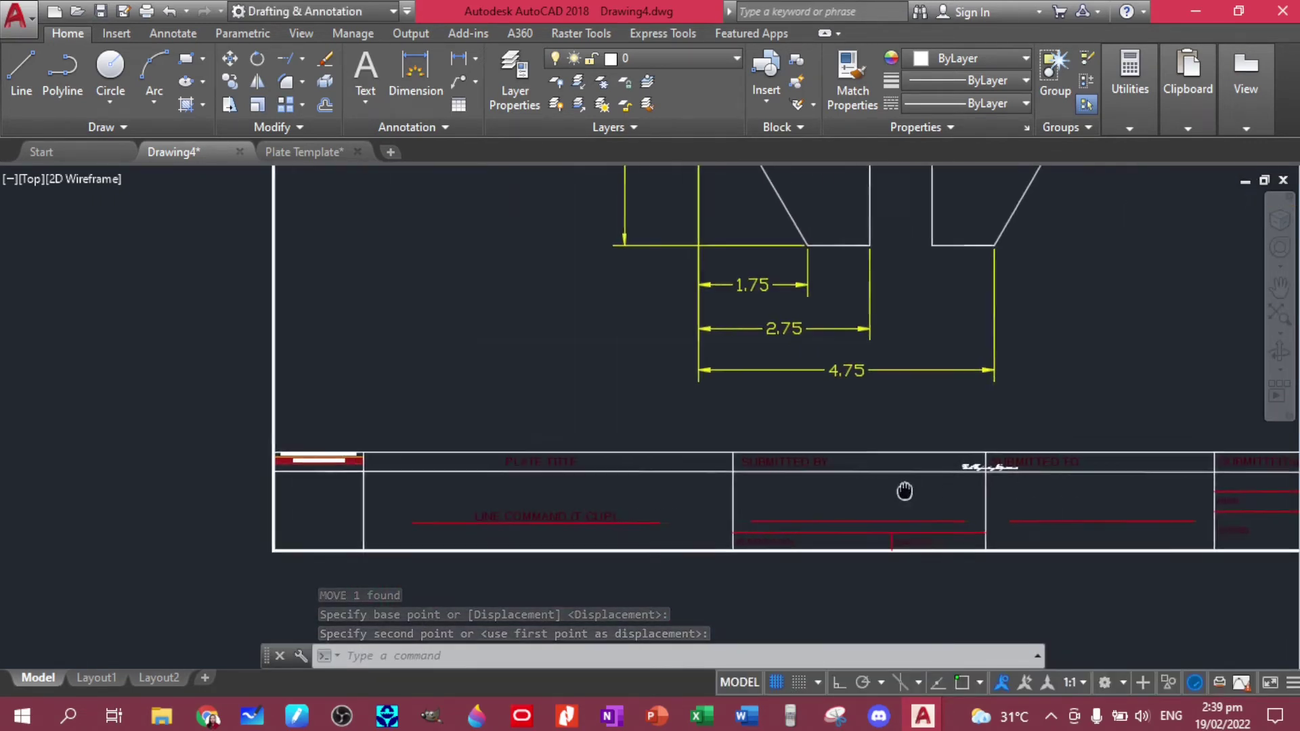
{"action": "scroll", "coordinate": [966, 464], "scroll_direction": "up", "scroll_amount": 5}
{"action": "left_click", "coordinate": [973, 461]}
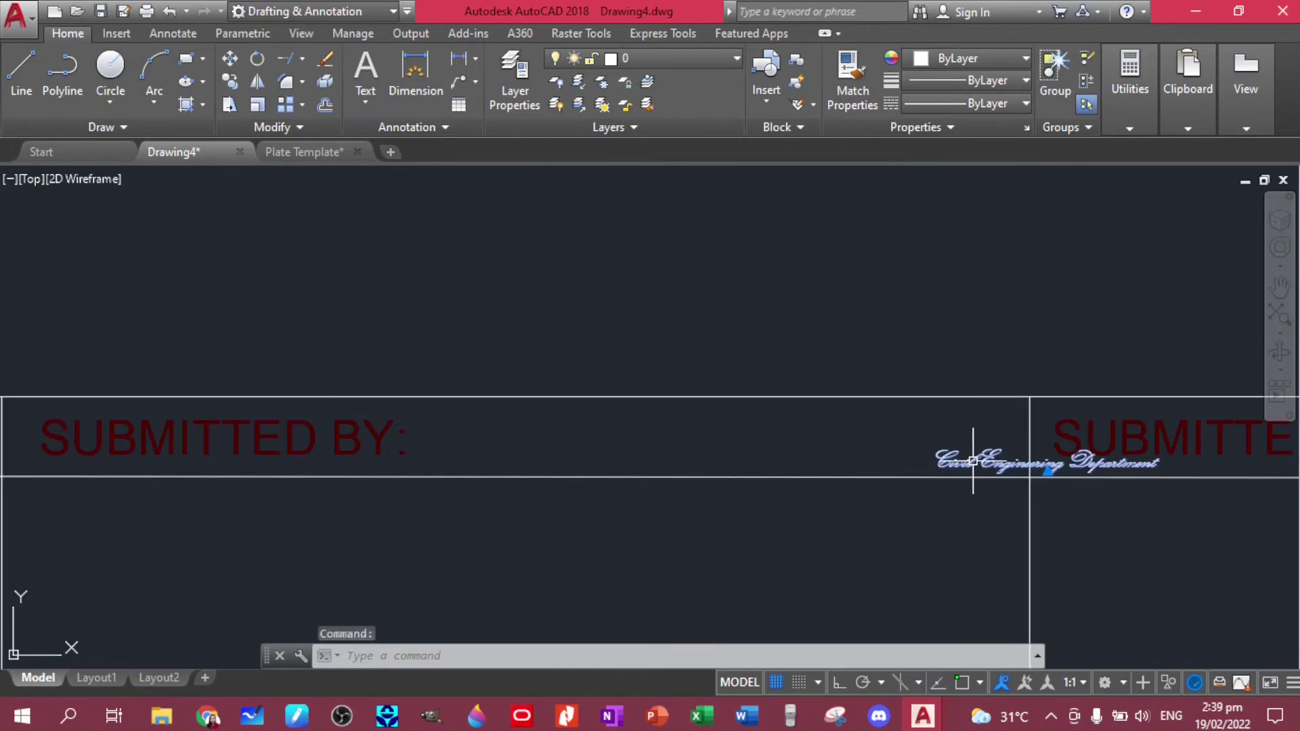
{"action": "type", "text": "m"}
{"action": "key", "text": "Return"}
{"action": "left_click", "coordinate": [1019, 467]}
{"action": "scroll", "coordinate": [918, 470], "scroll_direction": "down", "scroll_amount": 4}
{"action": "scroll", "coordinate": [282, 474], "scroll_direction": "up", "scroll_amount": 5}
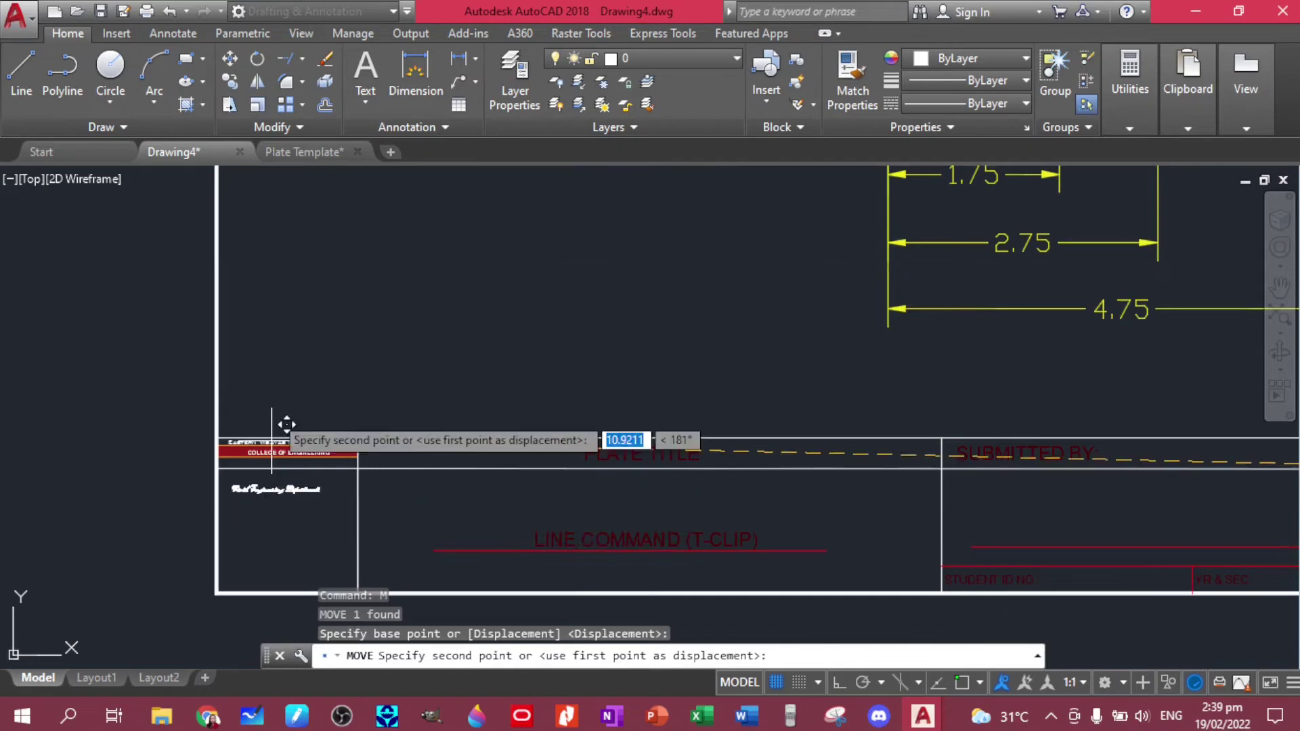
{"action": "scroll", "coordinate": [300, 470], "scroll_direction": "down", "scroll_amount": 4}
{"action": "scroll", "coordinate": [328, 444], "scroll_direction": "up", "scroll_amount": 5}
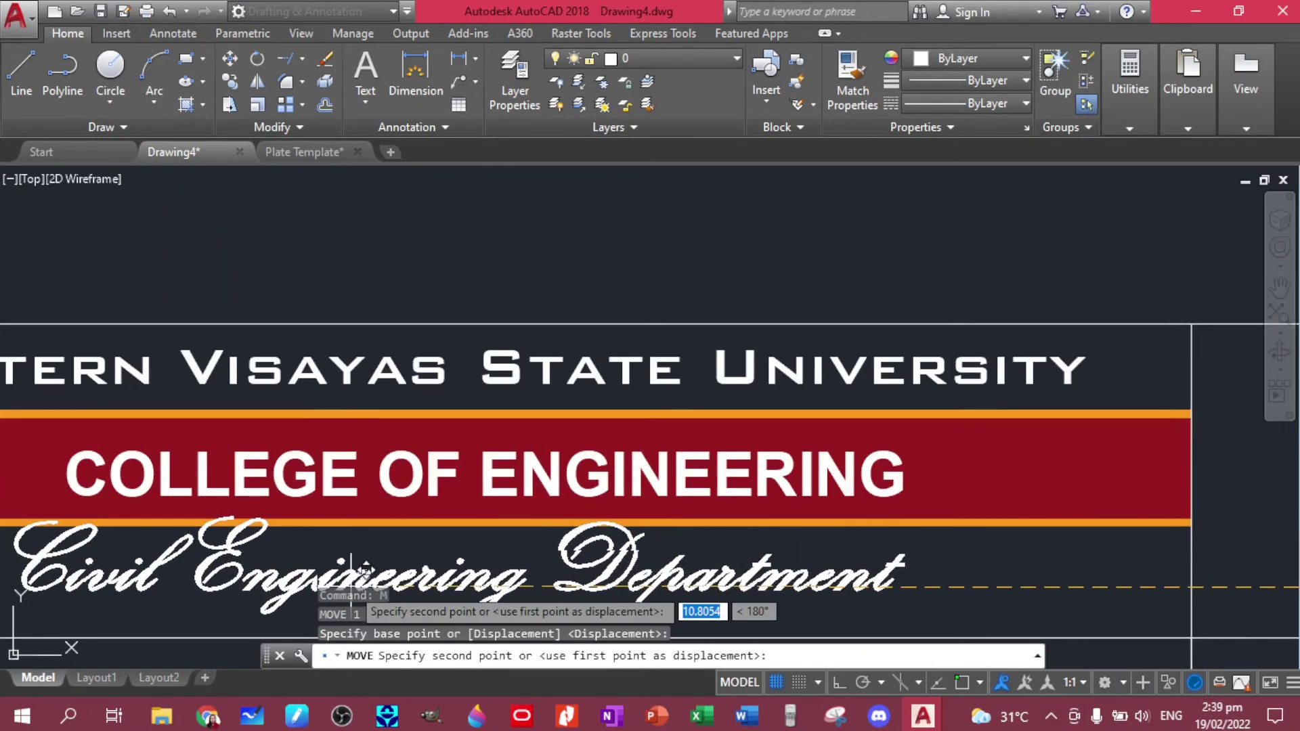
{"action": "middle_click_drag", "start_coordinate": [367, 520], "coordinate": [388, 293]}
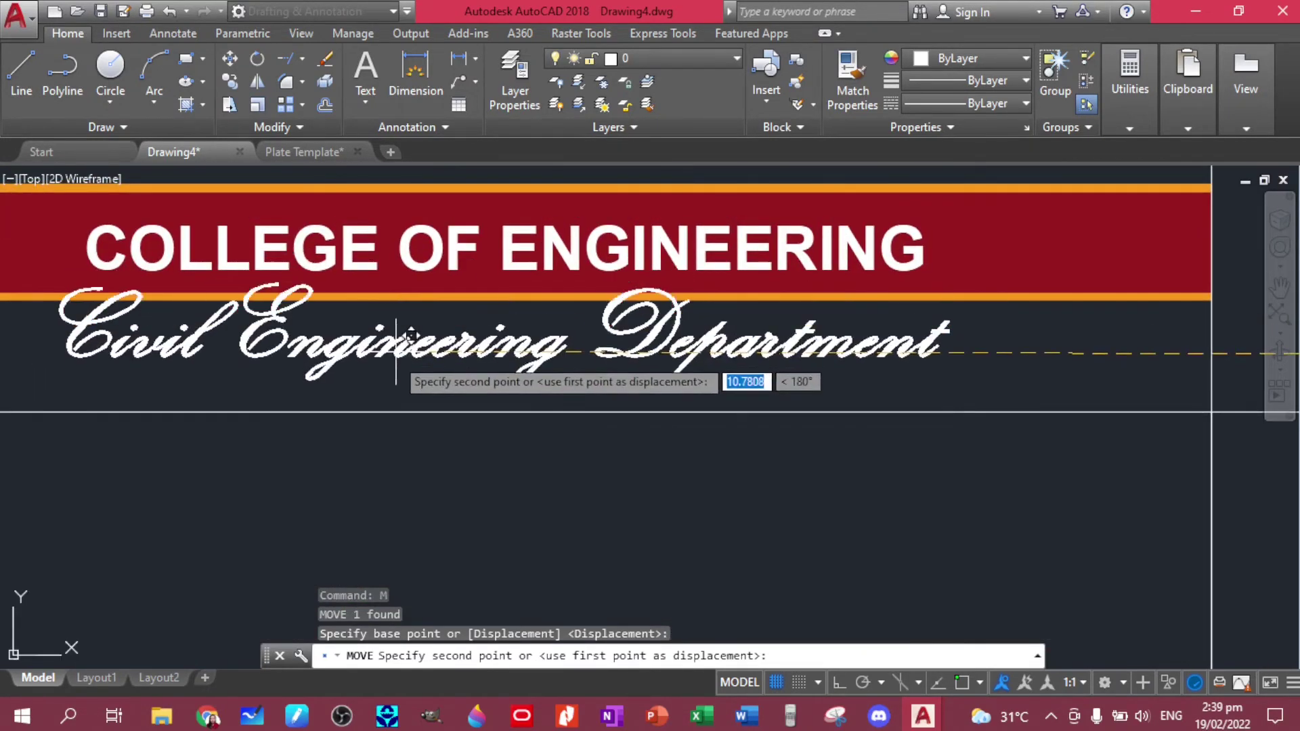
{"action": "left_click", "coordinate": [390, 412]}
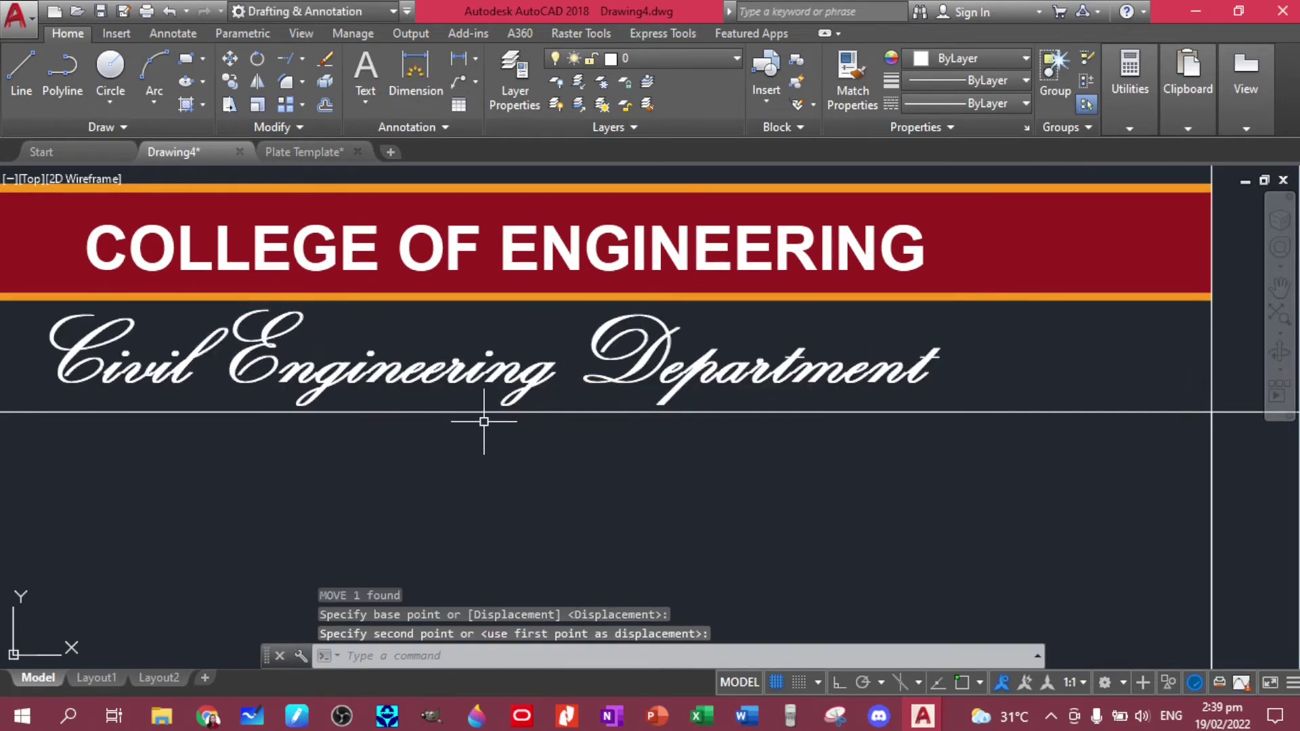
{"action": "scroll", "coordinate": [760, 517], "scroll_direction": "down", "scroll_amount": 5}
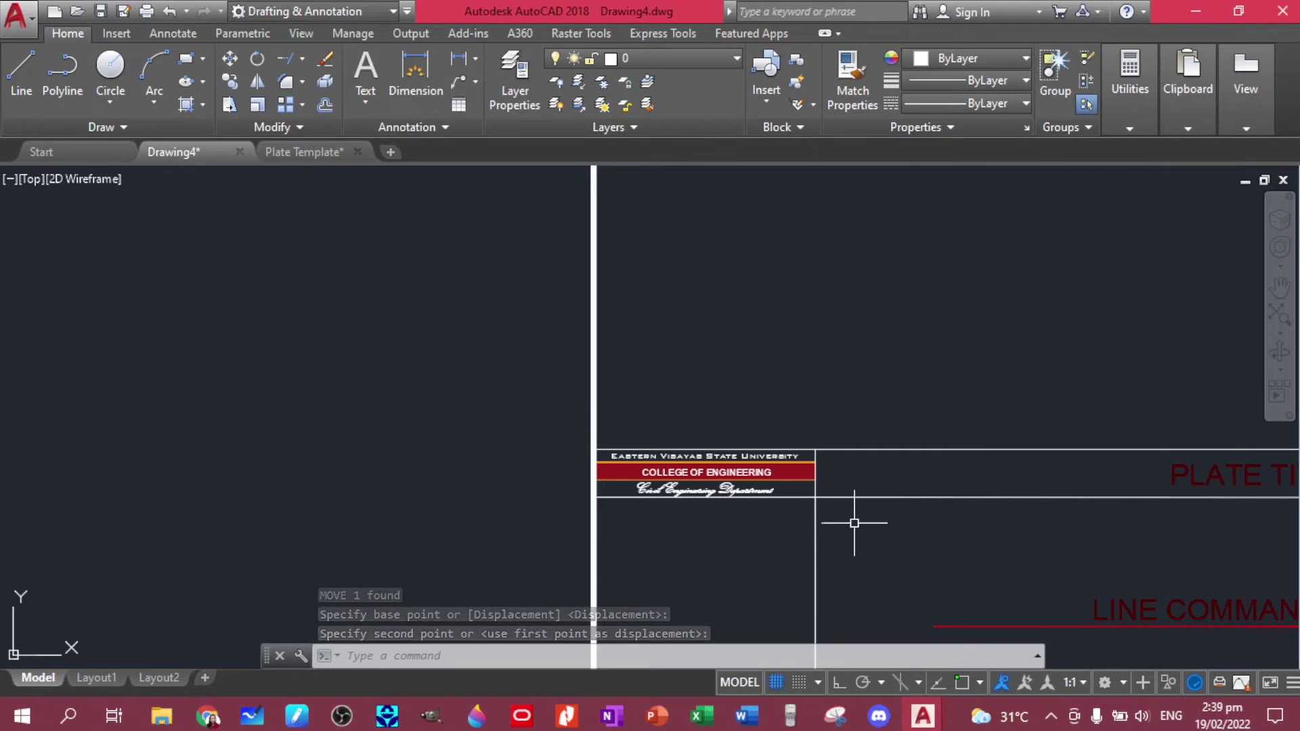
{"action": "middle_click_drag", "start_coordinate": [905, 529], "coordinate": [0, 279]}
- Copy the SUBMITTED TO: label down onto its signature line
{"action": "middle_click_drag", "start_coordinate": [803, 399], "coordinate": [324, 338]}
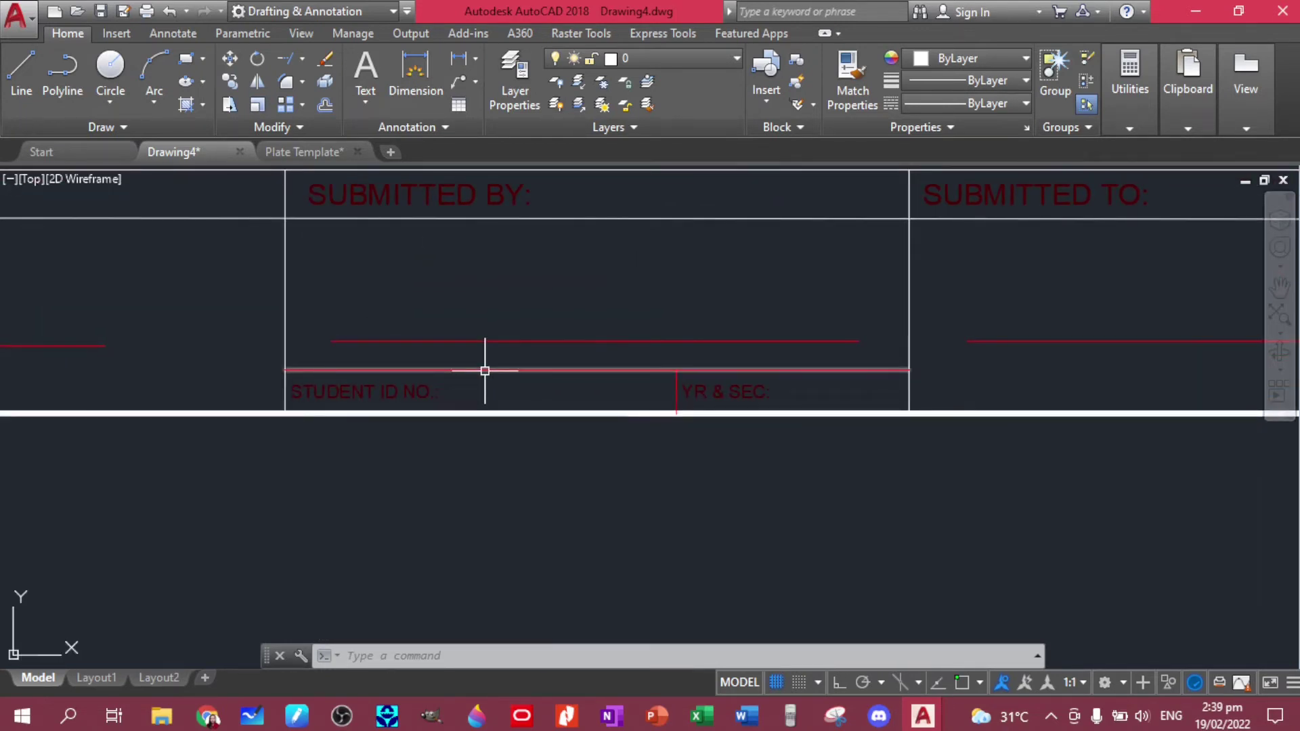
{"action": "middle_click_drag", "start_coordinate": [671, 264], "coordinate": [397, 402]}
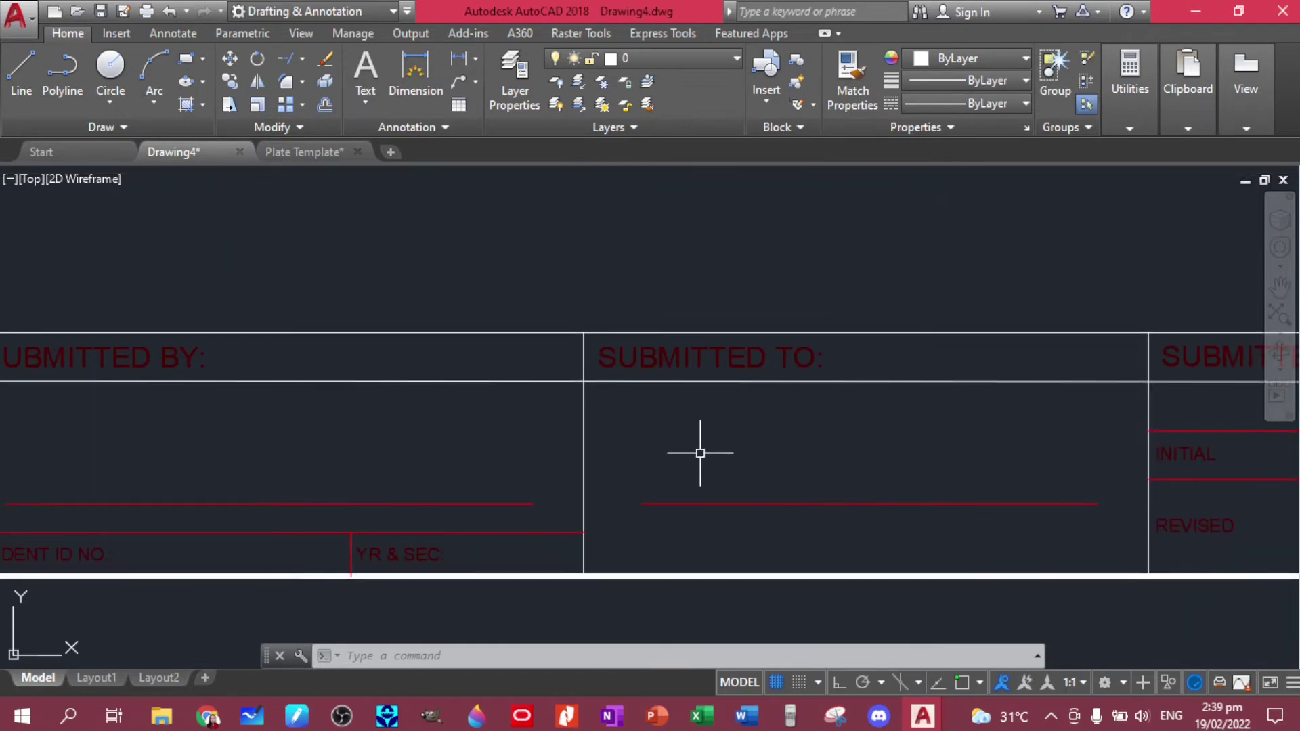
{"action": "middle_click_drag", "start_coordinate": [795, 455], "coordinate": [621, 421]}
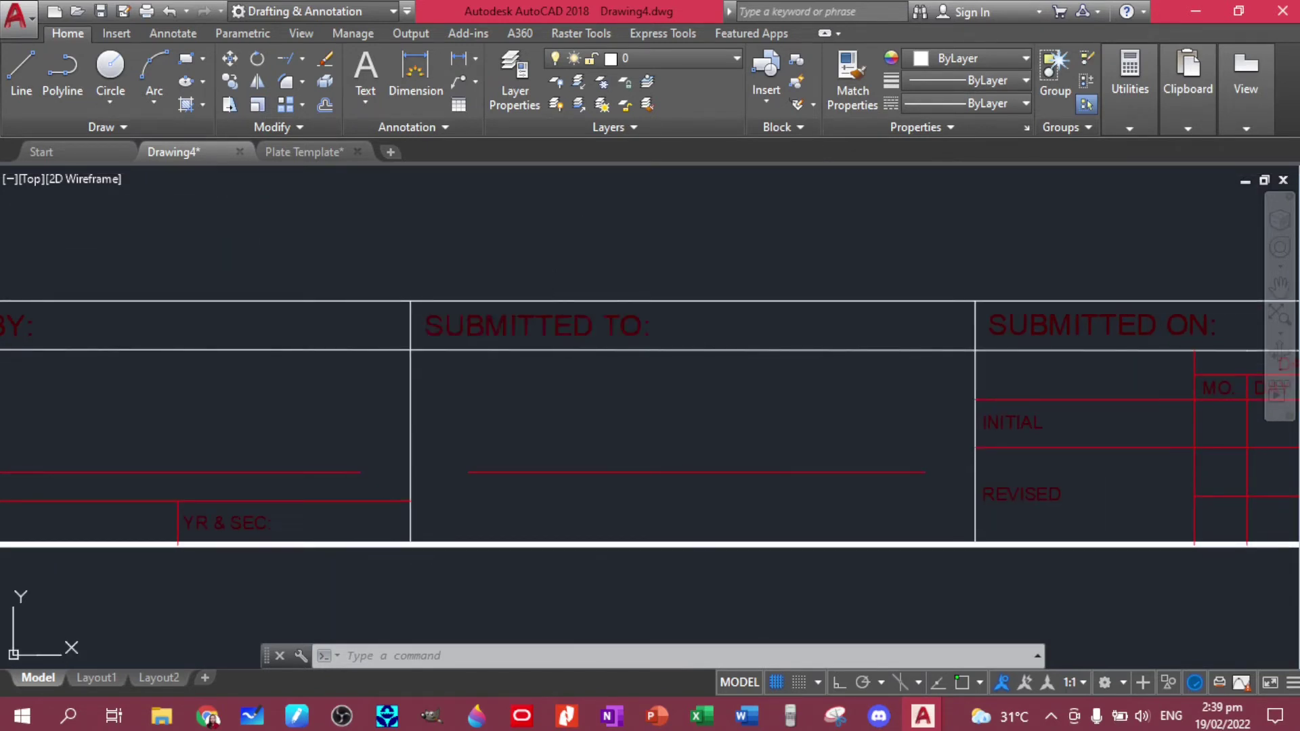
{"action": "left_click", "coordinate": [548, 319]}
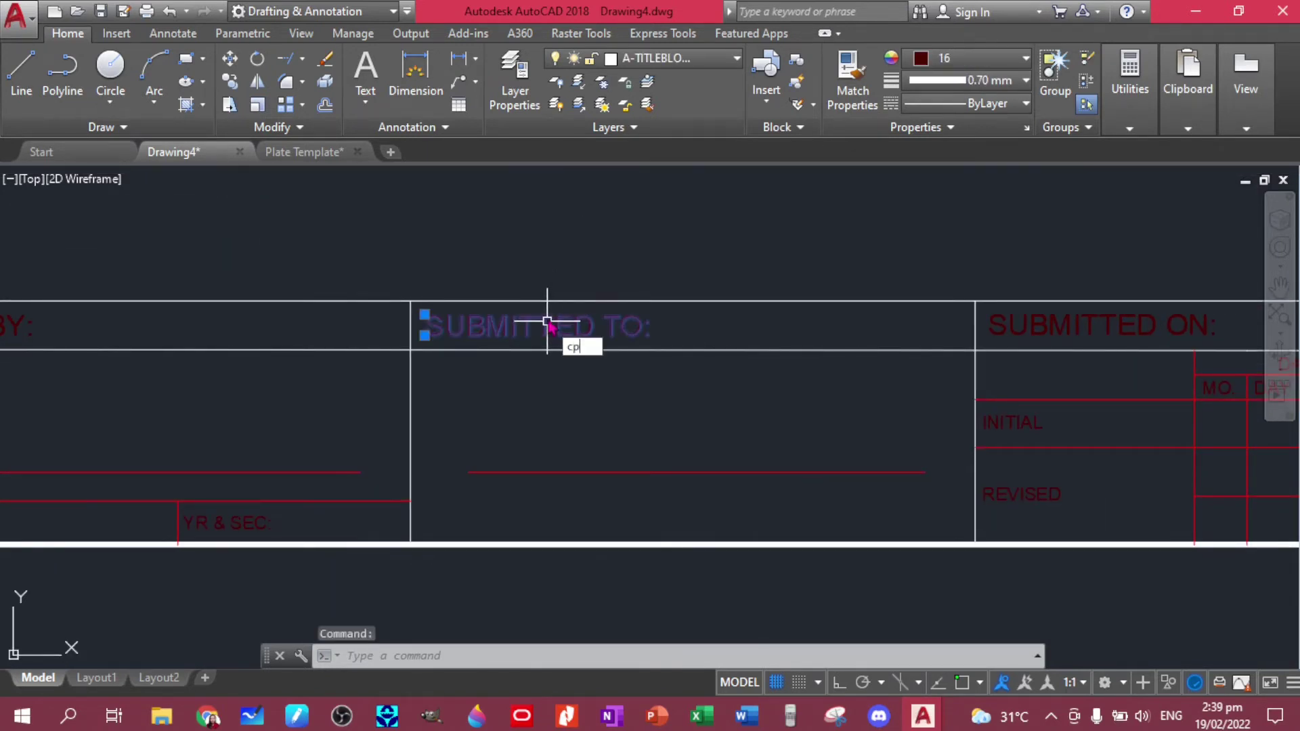
{"action": "key", "text": "Return"}
{"action": "left_click", "coordinate": [555, 332]}
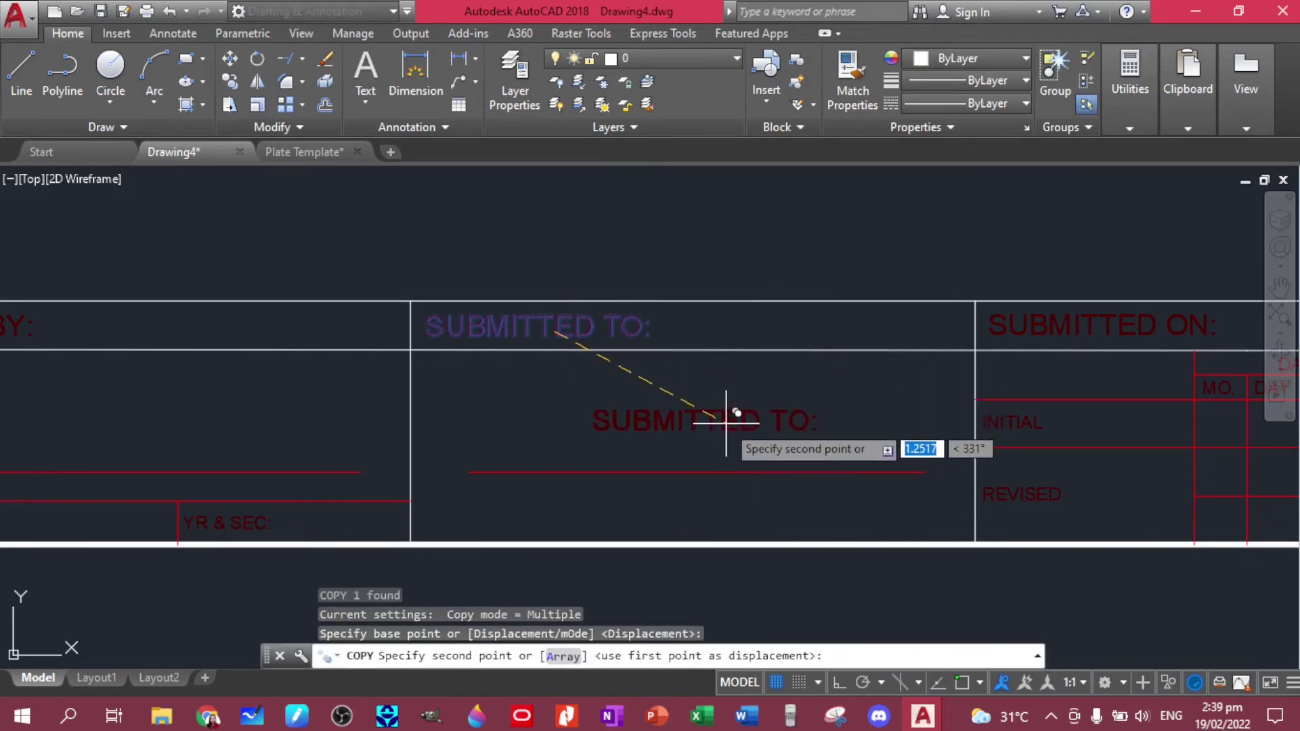
{"action": "left_click", "coordinate": [713, 459]}
{"action": "key", "text": "Escape"}
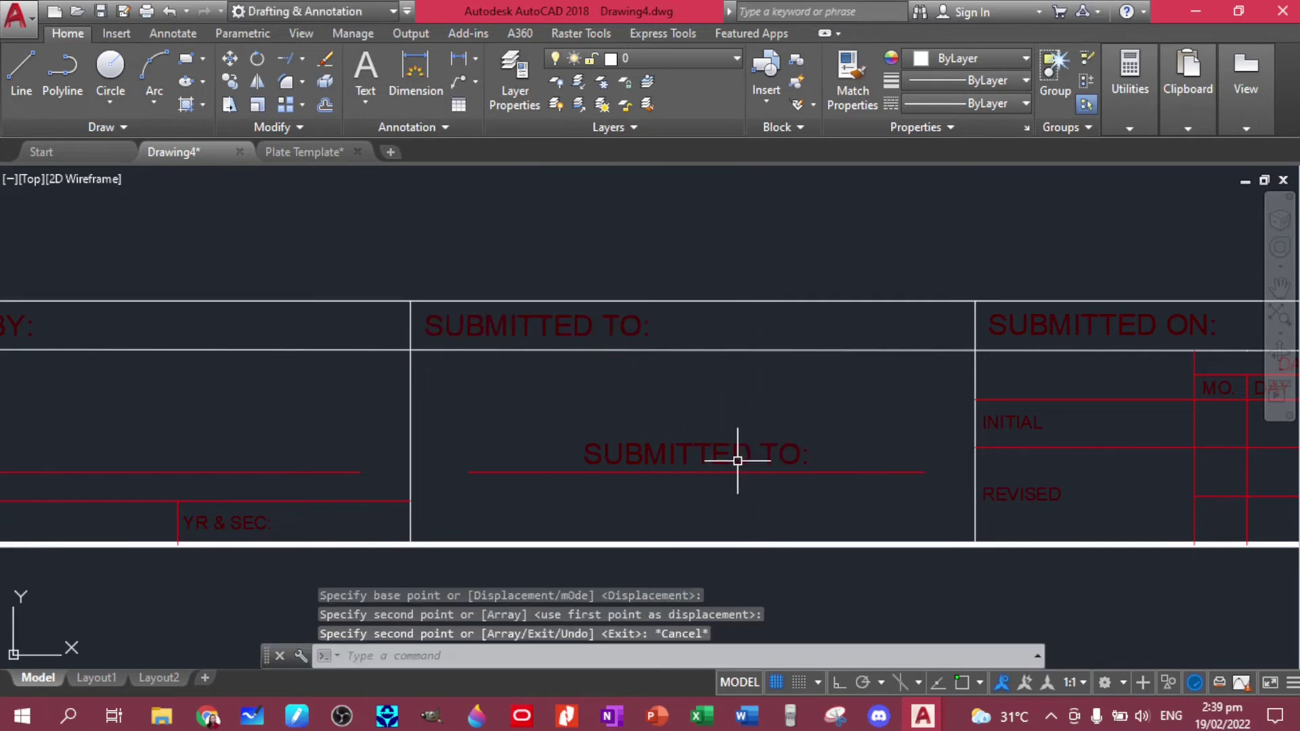
- Replace the copied label text with the instructor's full name
{"action": "left_click", "coordinate": [737, 461]}
{"action": "double_click", "coordinate": [727, 453]}
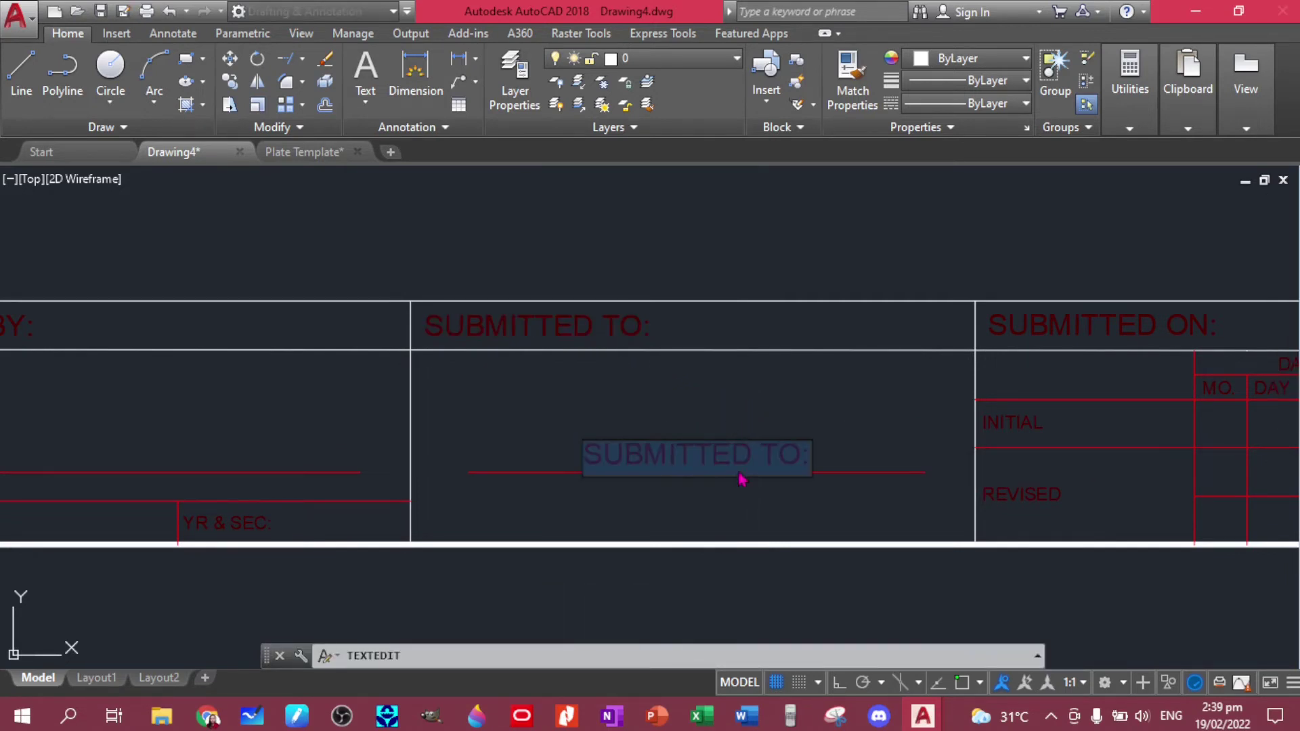
{"action": "key", "text": "BackSpace"}
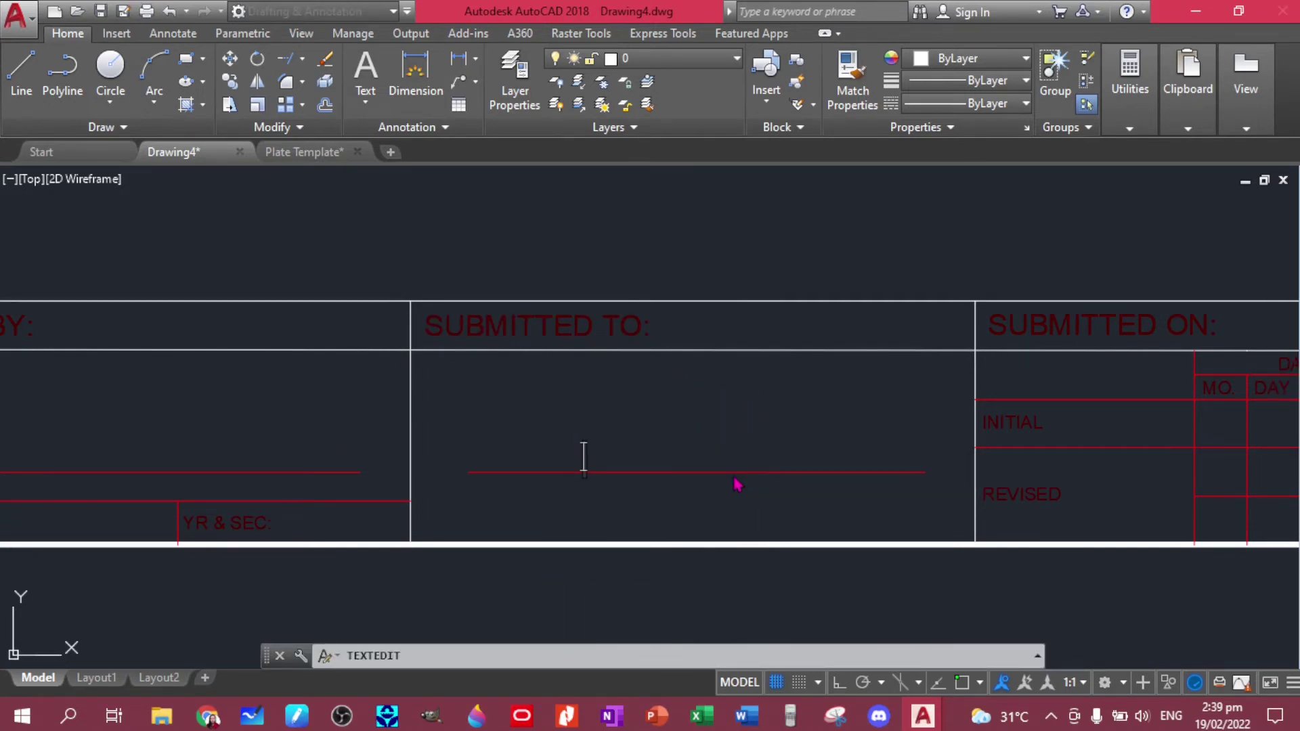
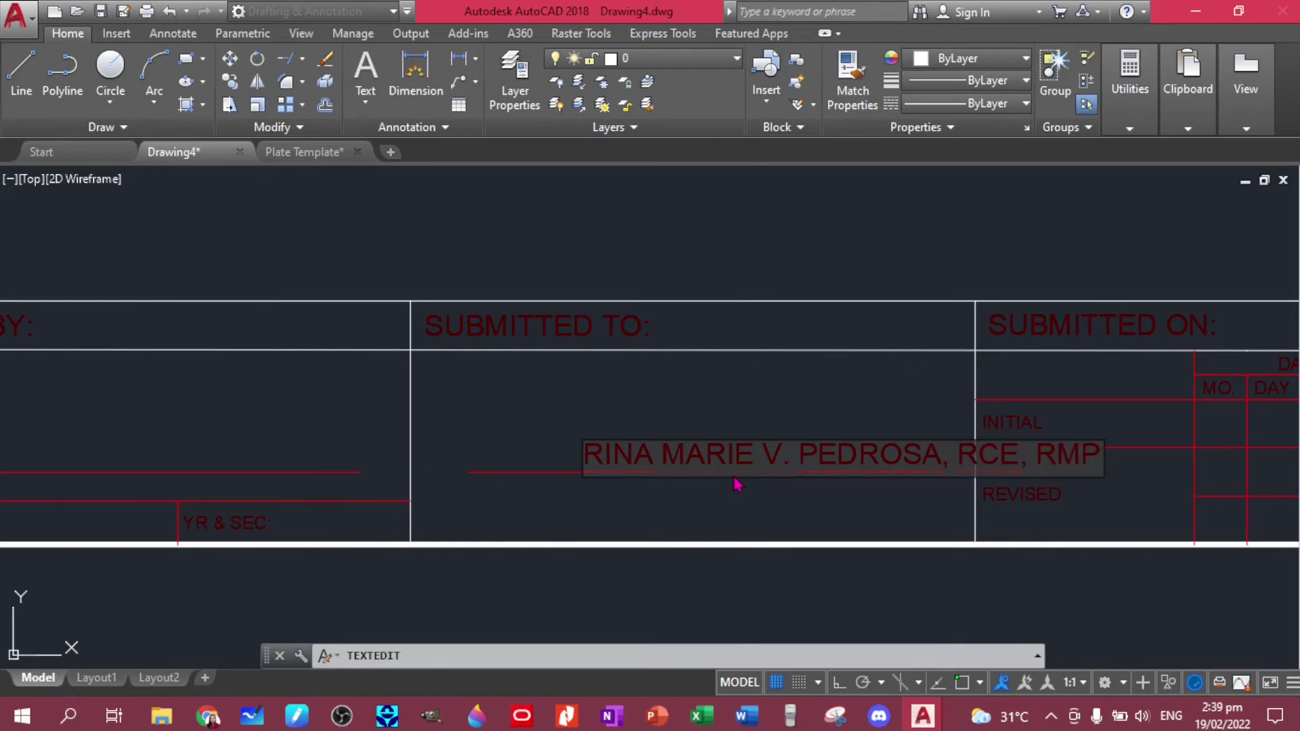
{"action": "left_click", "coordinate": [685, 350]}
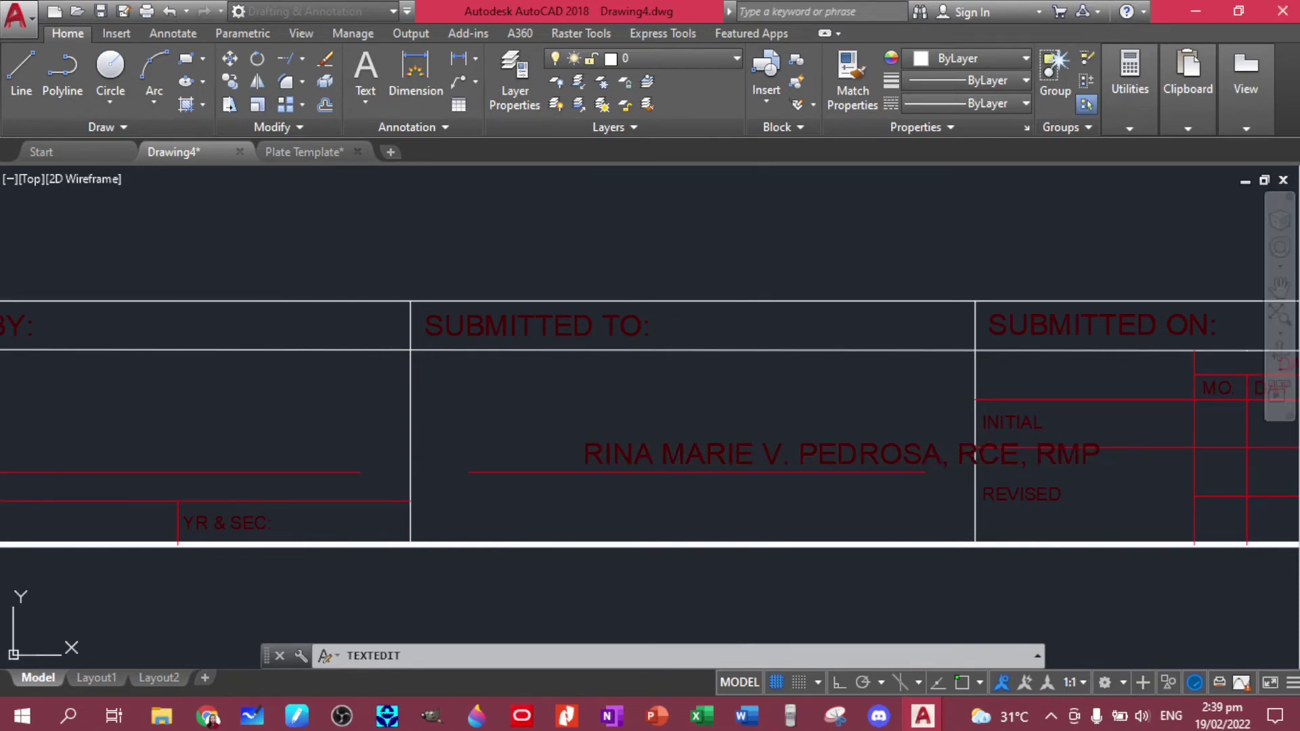
- Move the recipient's name further left in the SUBMITTED TO box
{"action": "key", "text": "Escape"}
{"action": "left_click", "coordinate": [752, 445]}
{"action": "type", "text": "m"}
{"action": "key", "text": "Return"}
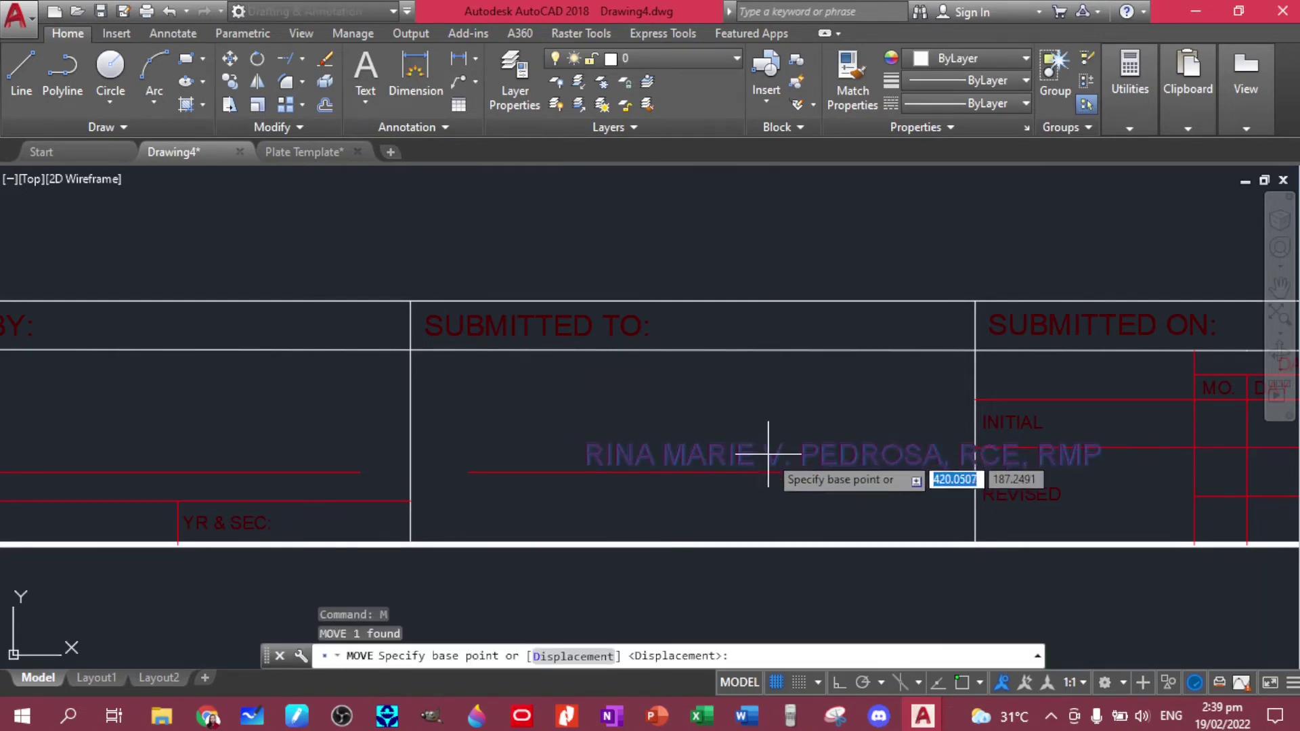
{"action": "left_click", "coordinate": [762, 443]}
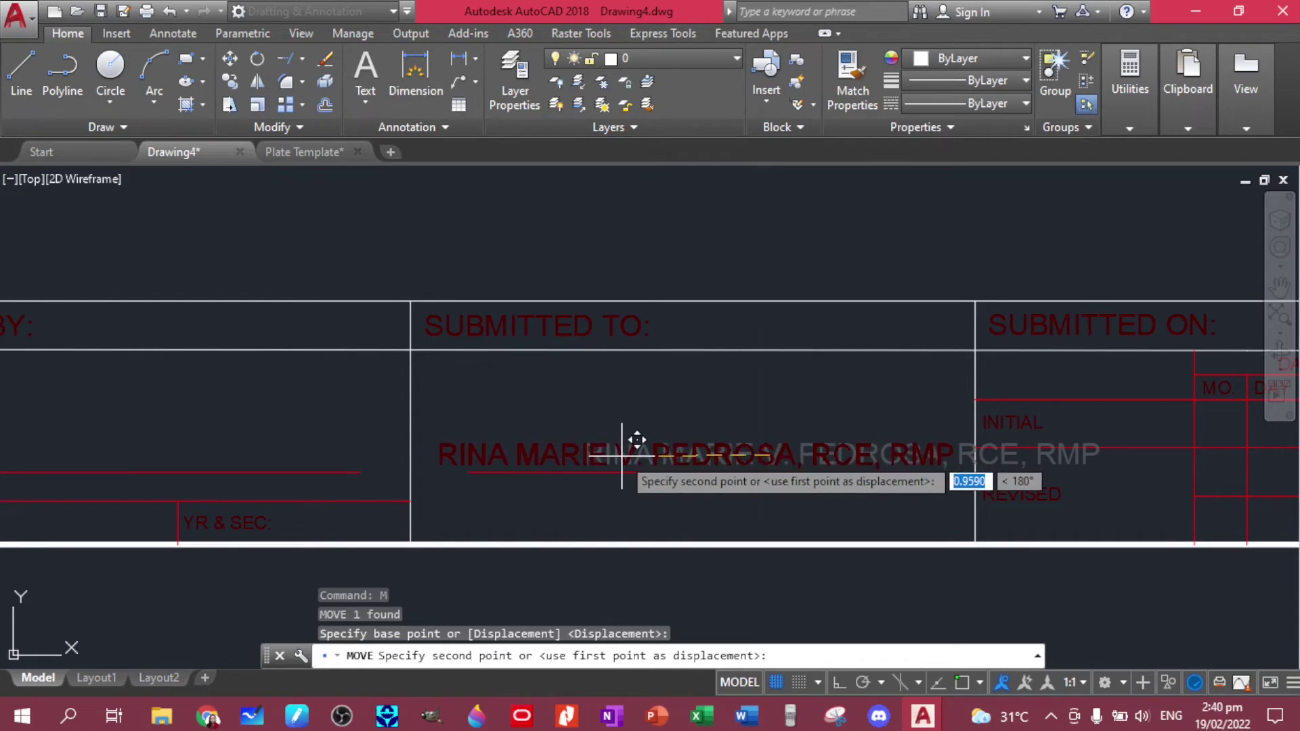
{"action": "left_click", "coordinate": [621, 455]}
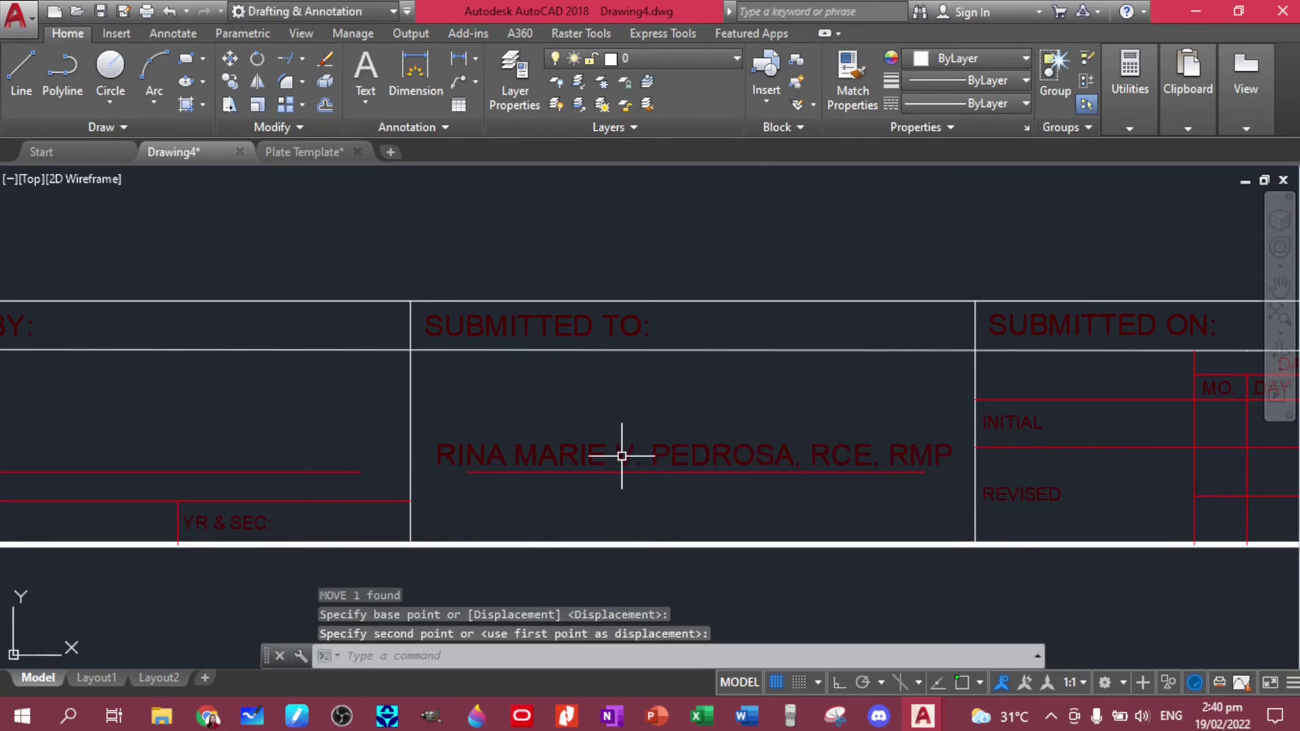
- Stretch the red underline horizontally at both ends so it spans the whole name
{"action": "left_click", "coordinate": [726, 474]}
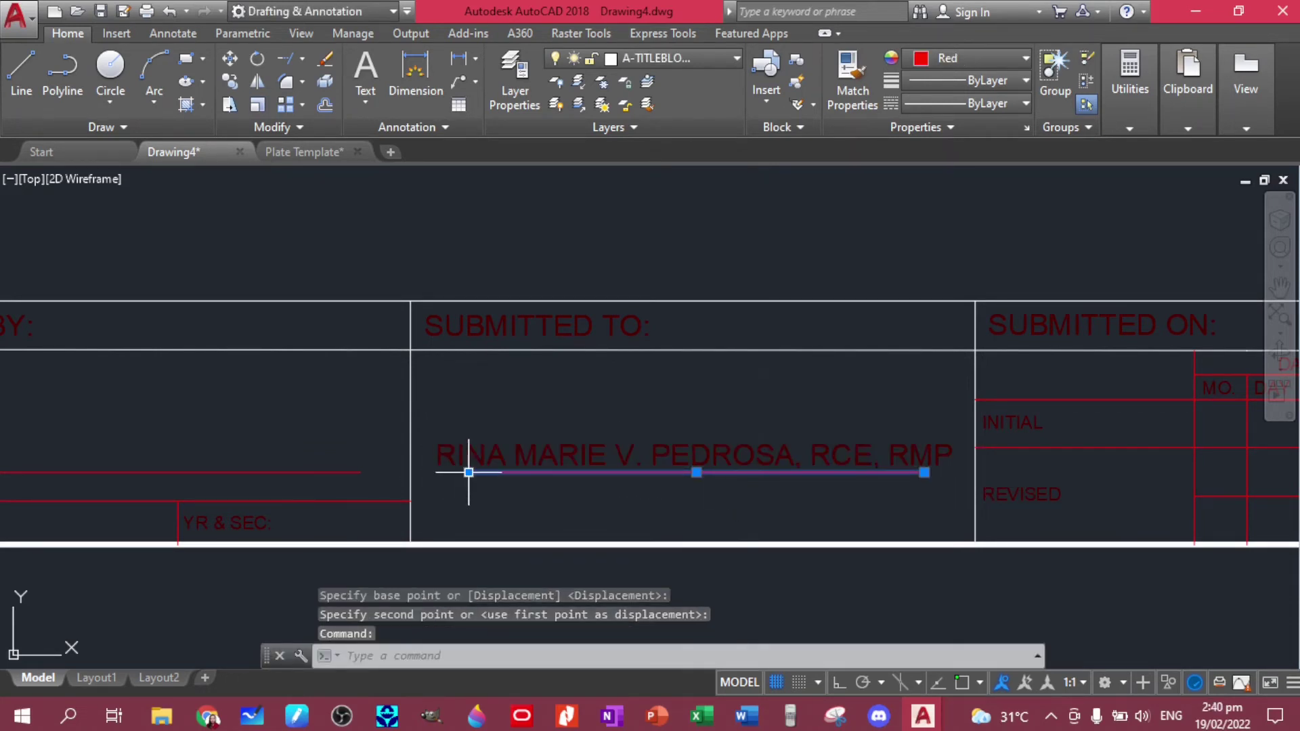
{"action": "left_click", "coordinate": [468, 472]}
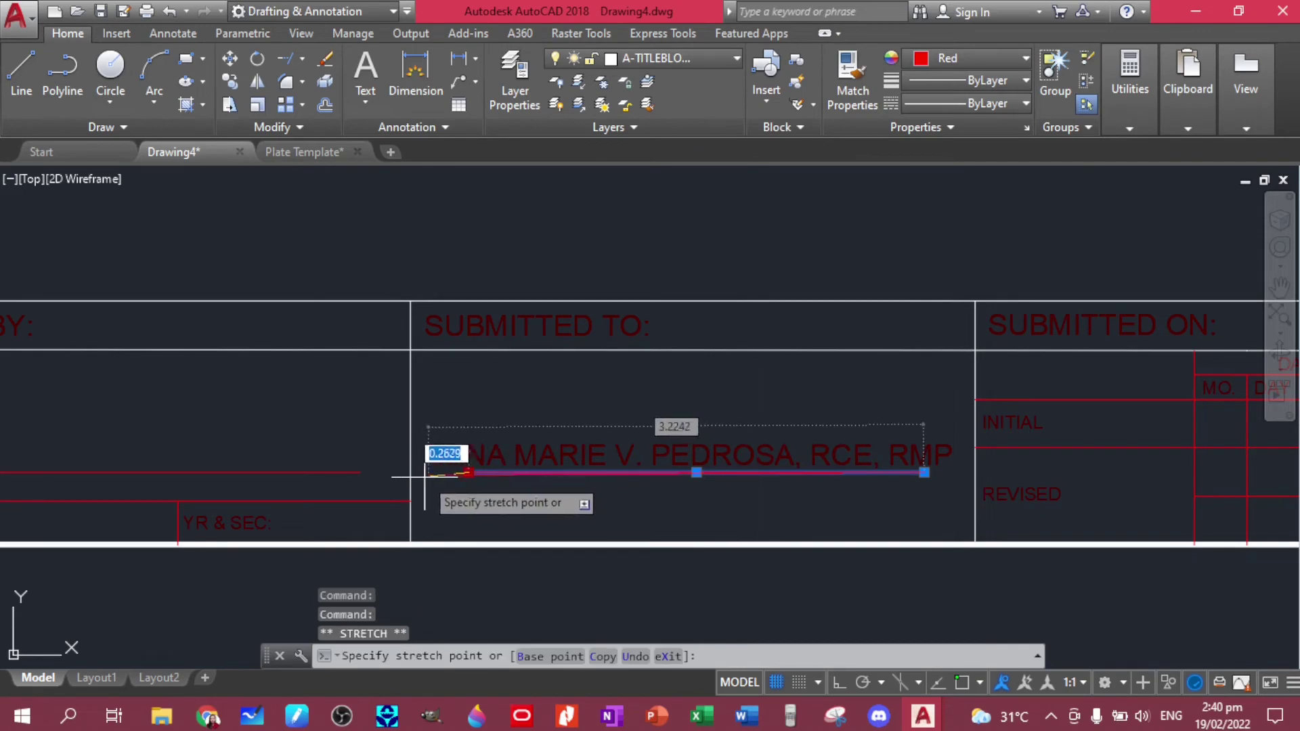
{"action": "left_click", "coordinate": [839, 682]}
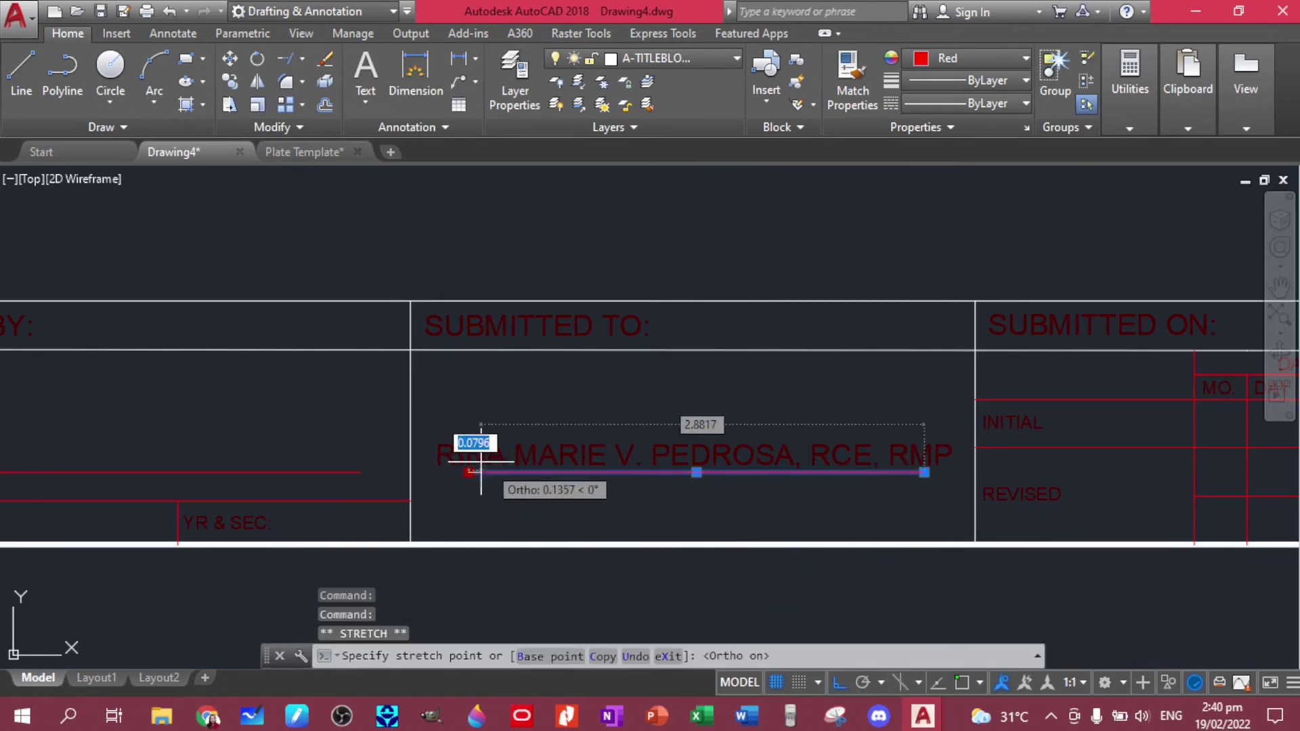
{"action": "left_click", "coordinate": [428, 472]}
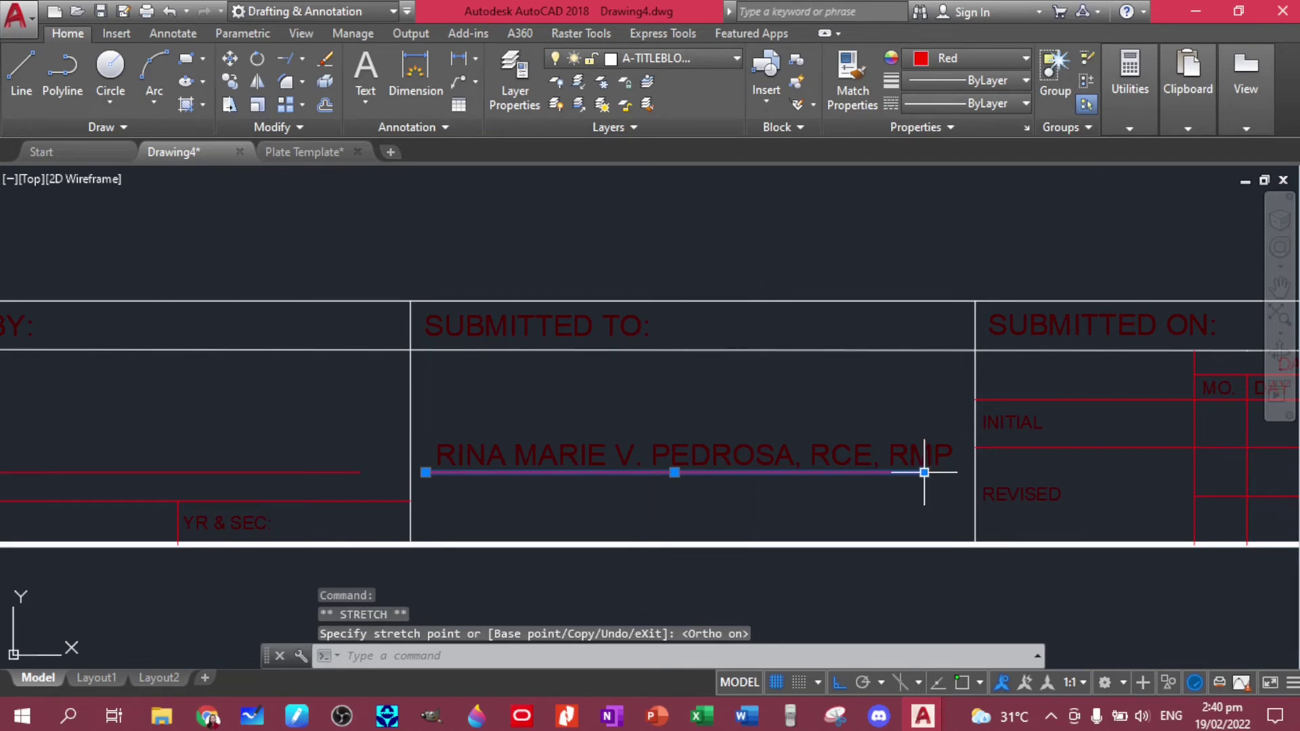
{"action": "left_click", "coordinate": [959, 474]}
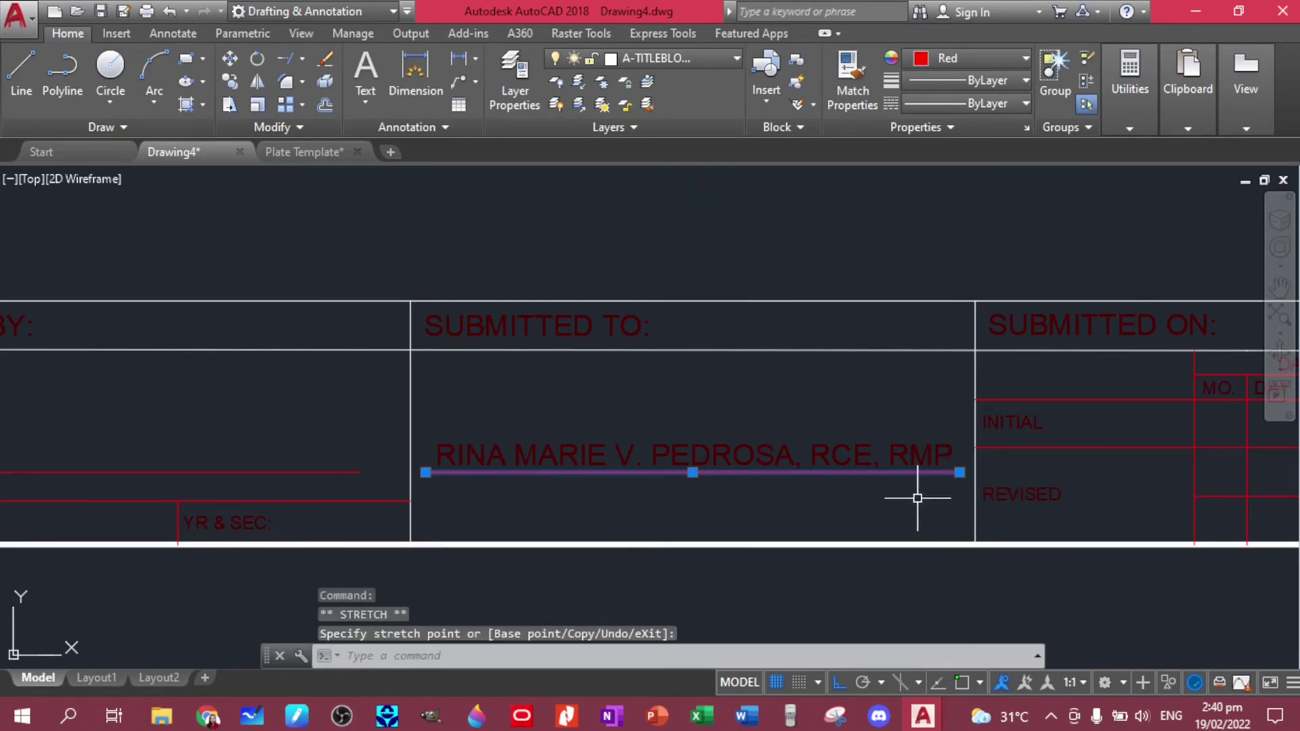
{"action": "key", "text": "Escape"}
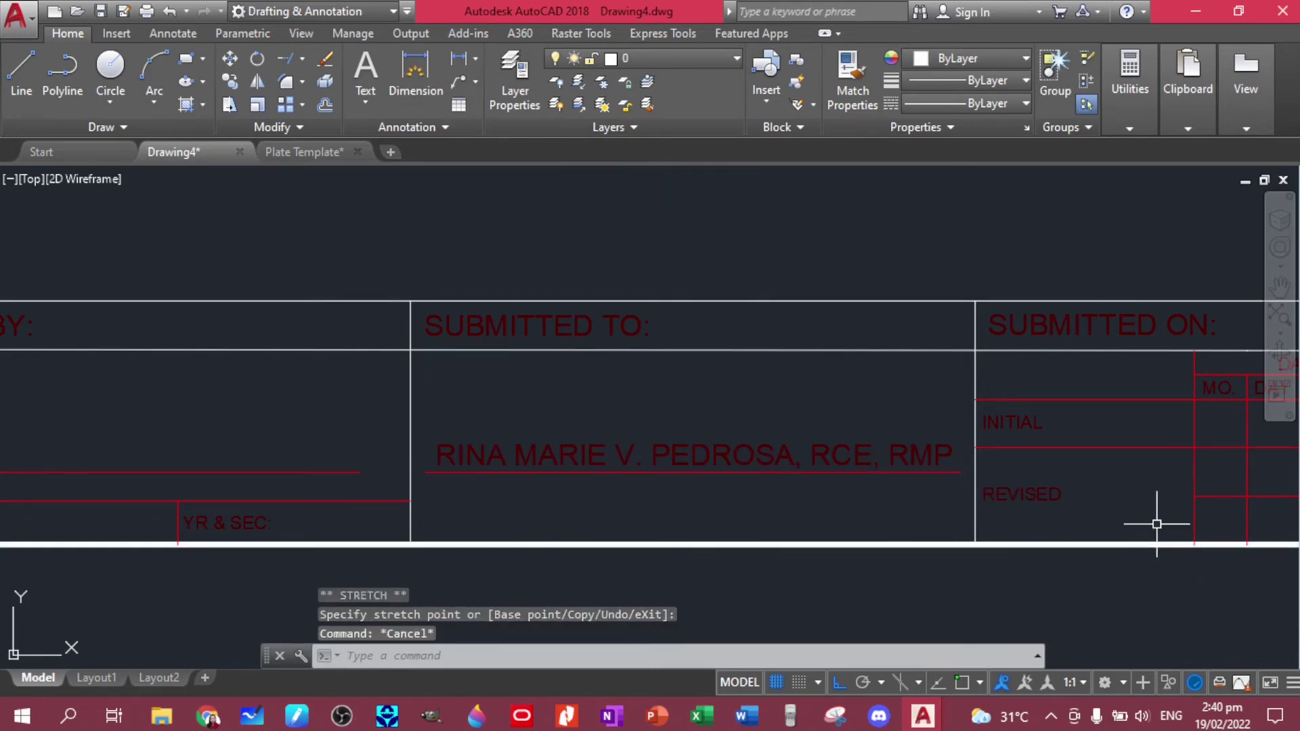
{"action": "middle_click_drag", "start_coordinate": [1156, 523], "coordinate": [522, 501]}
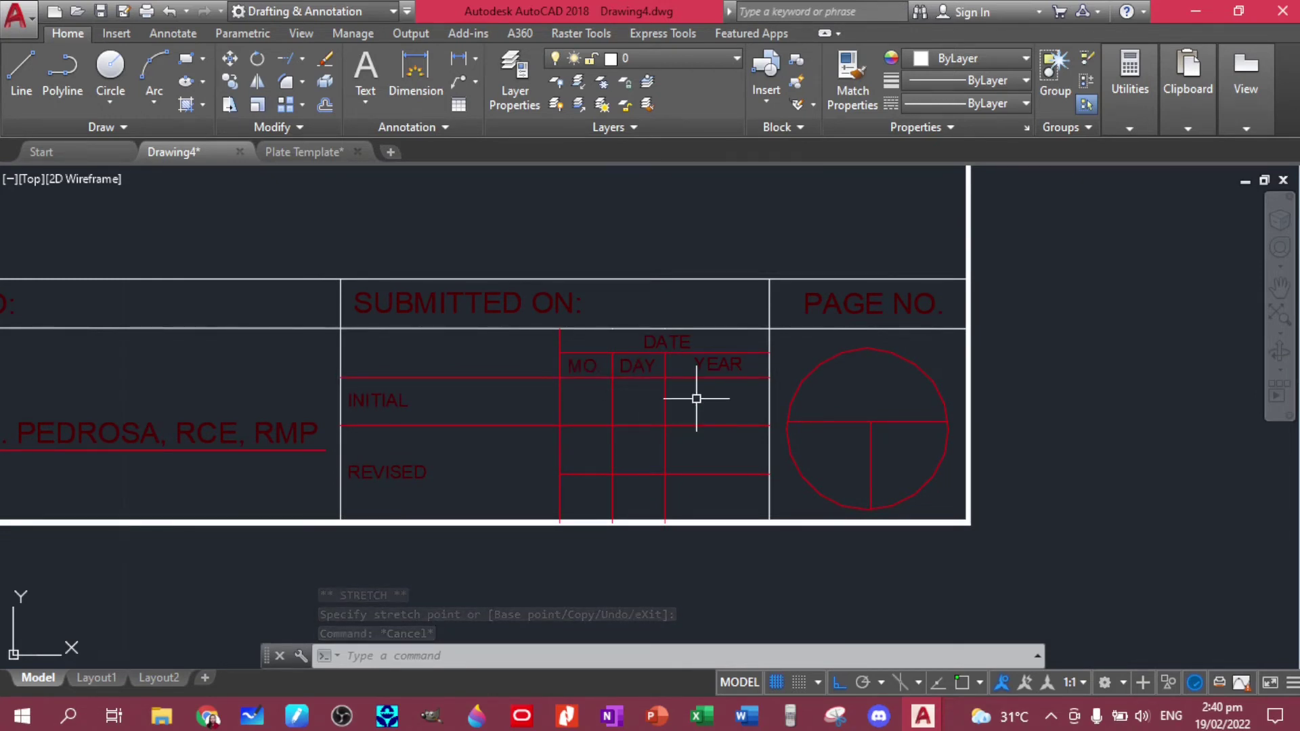
{"action": "left_click", "coordinate": [869, 308]}
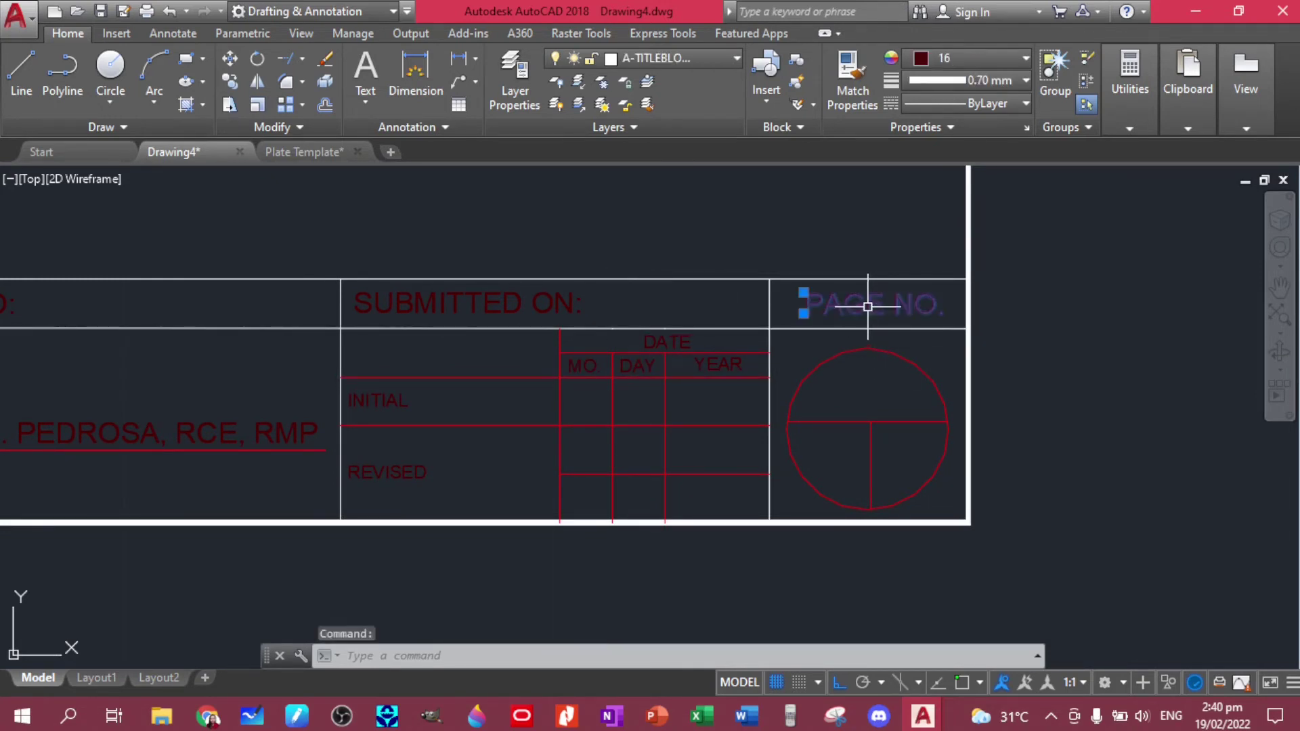
{"action": "type", "text": "co"}
{"action": "key", "text": "Return"}
{"action": "left_click", "coordinate": [869, 307]}
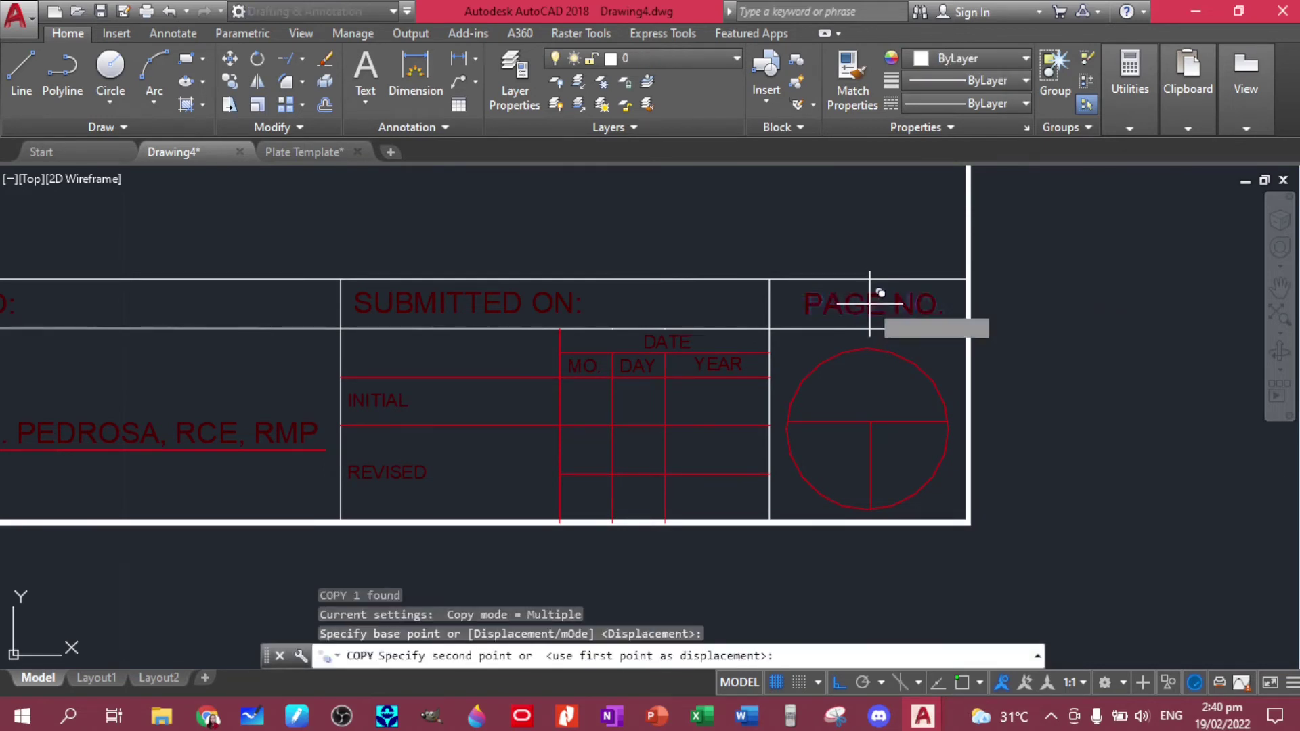
{"action": "left_click", "coordinate": [869, 393]}
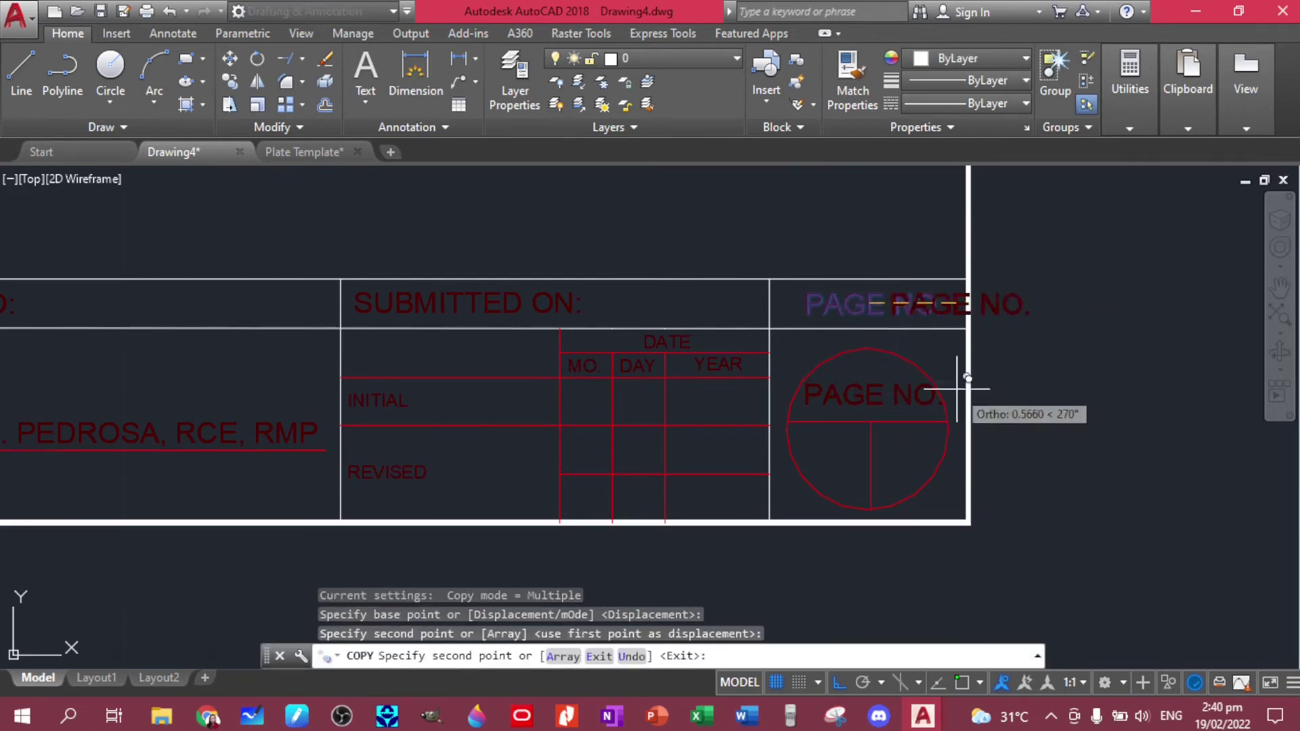
{"action": "key", "text": "Escape"}
{"action": "left_click", "coordinate": [881, 403]}
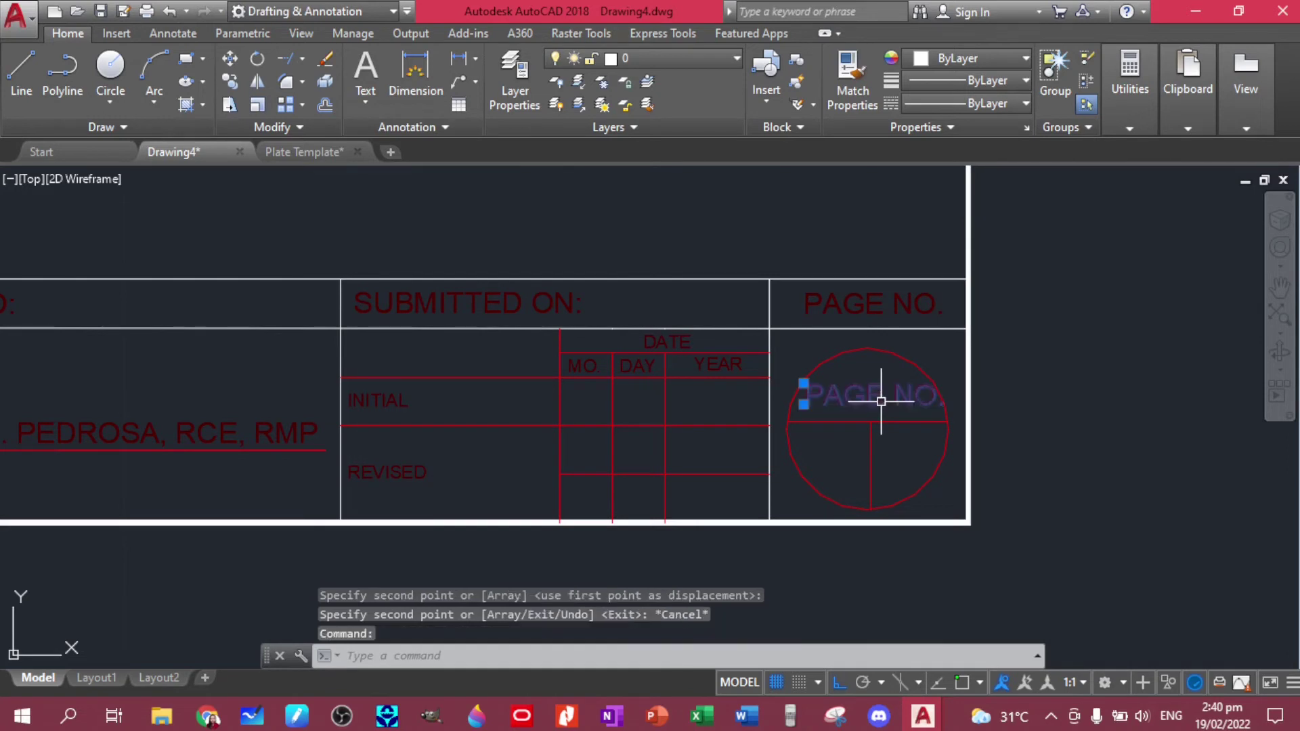
{"action": "double_click", "coordinate": [845, 404]}
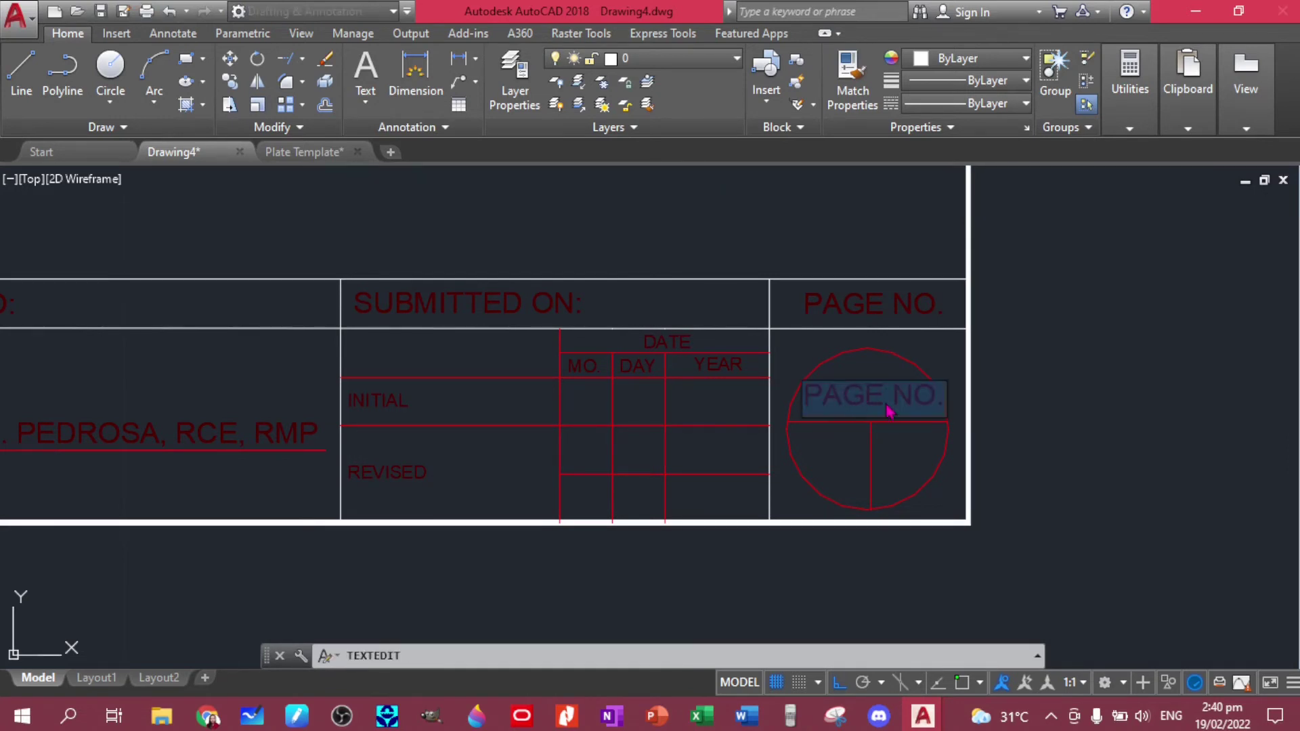
{"action": "key", "text": "BackSpace"}
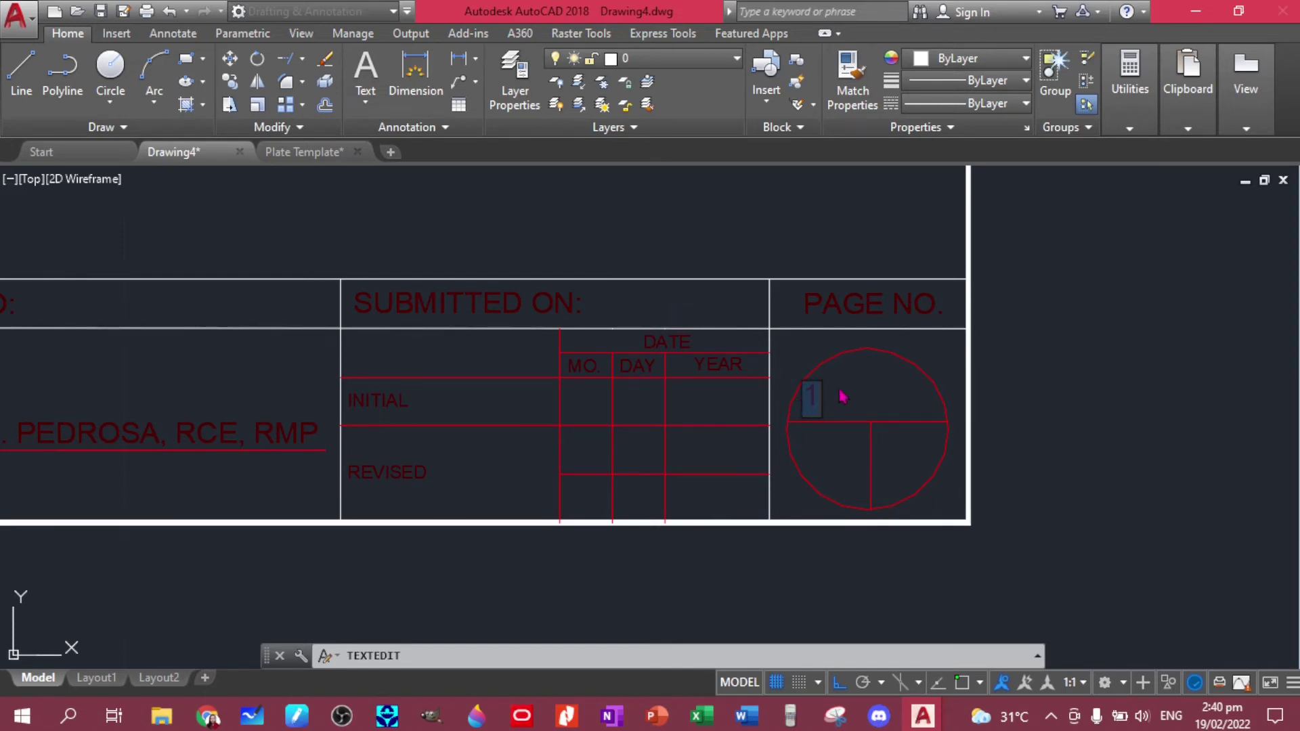
{"action": "key", "text": "Escape"}
{"action": "key", "text": "Escape"}
{"action": "left_click", "coordinate": [862, 393]}
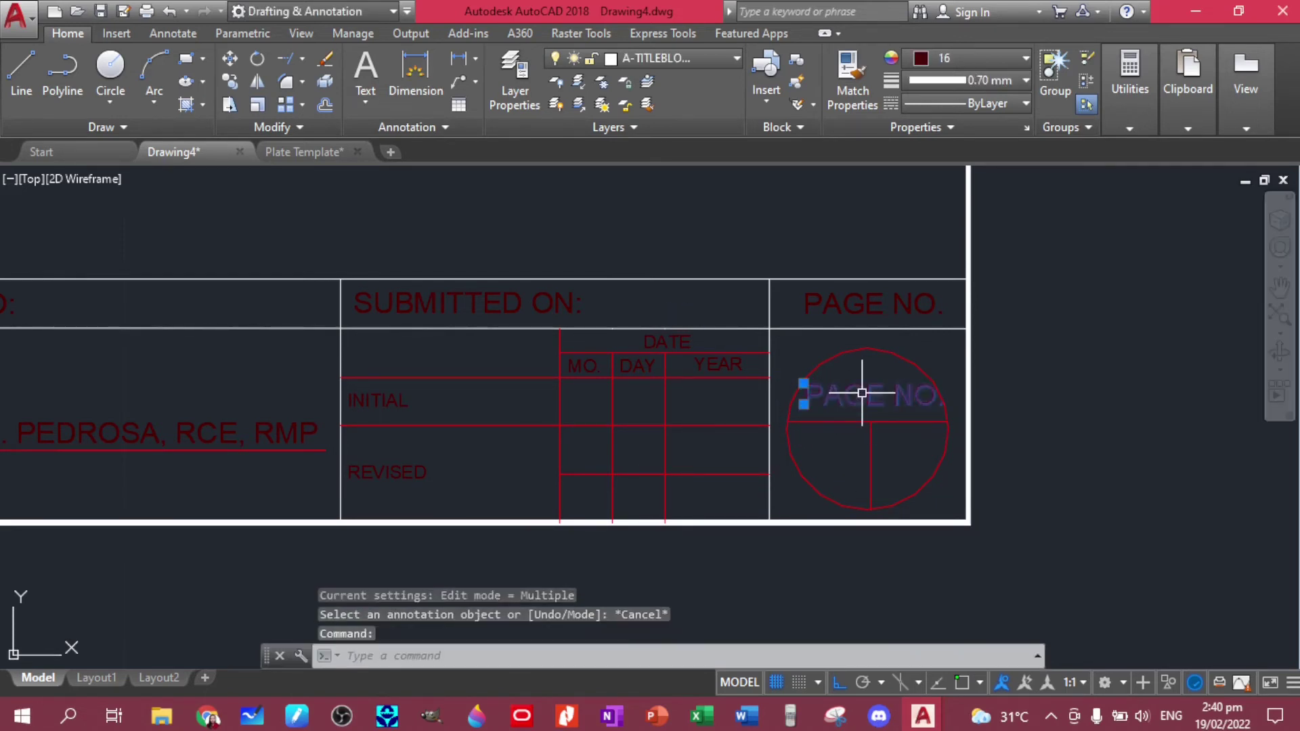
{"action": "key", "text": "Delete"}
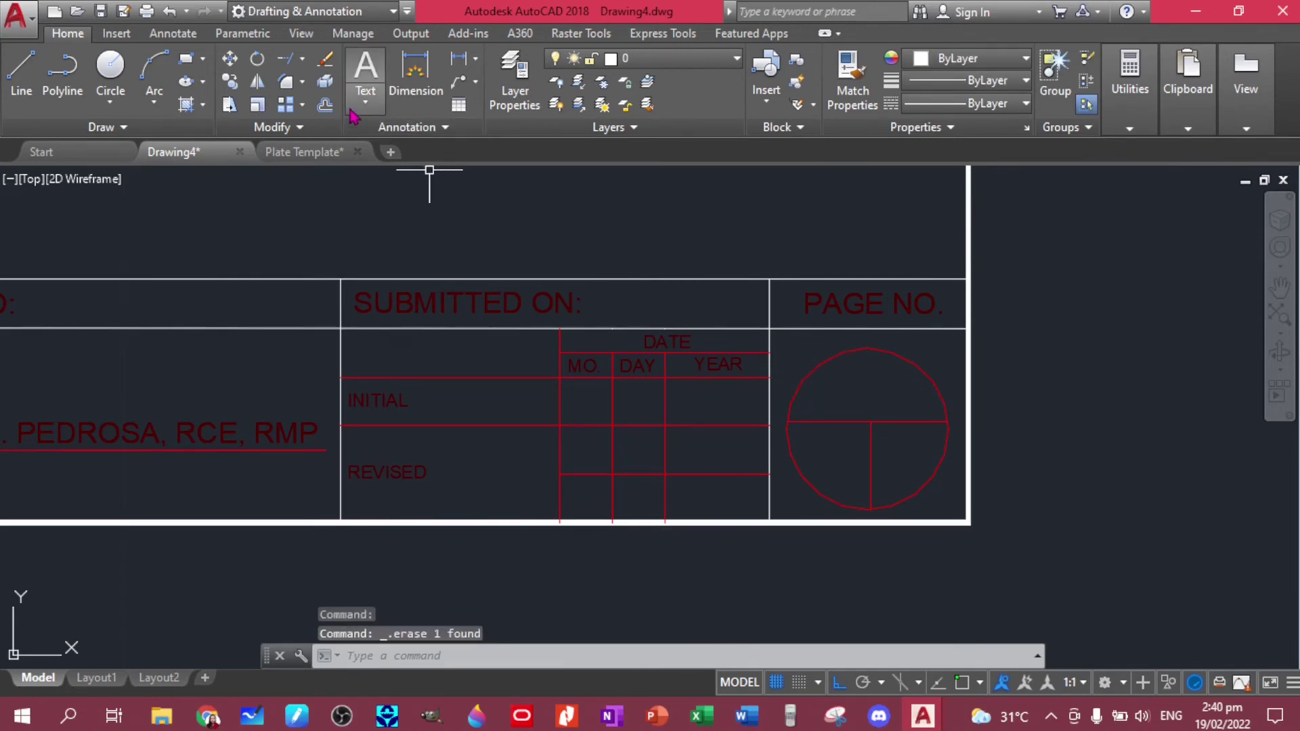
- Create a multiline text page number 1 in the upper half of the page-number circle
{"action": "left_click", "coordinate": [364, 102]}
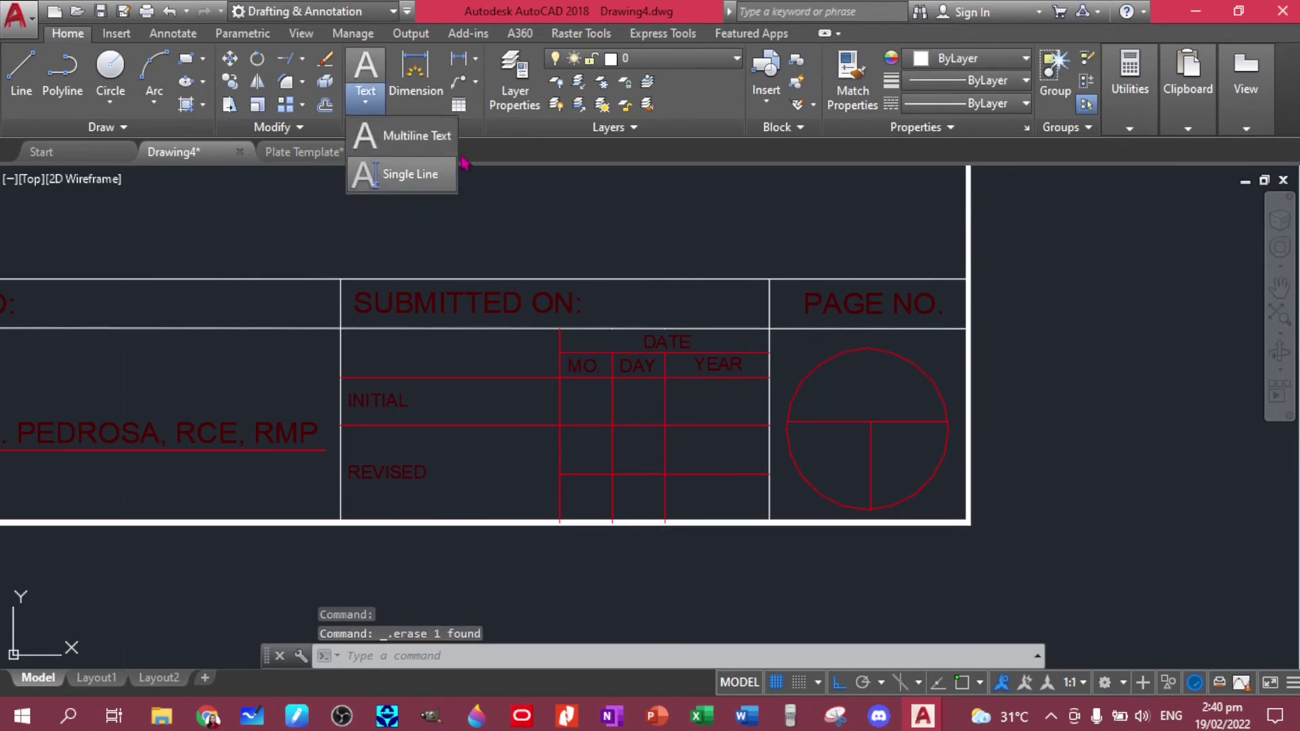
{"action": "left_click", "coordinate": [415, 138]}
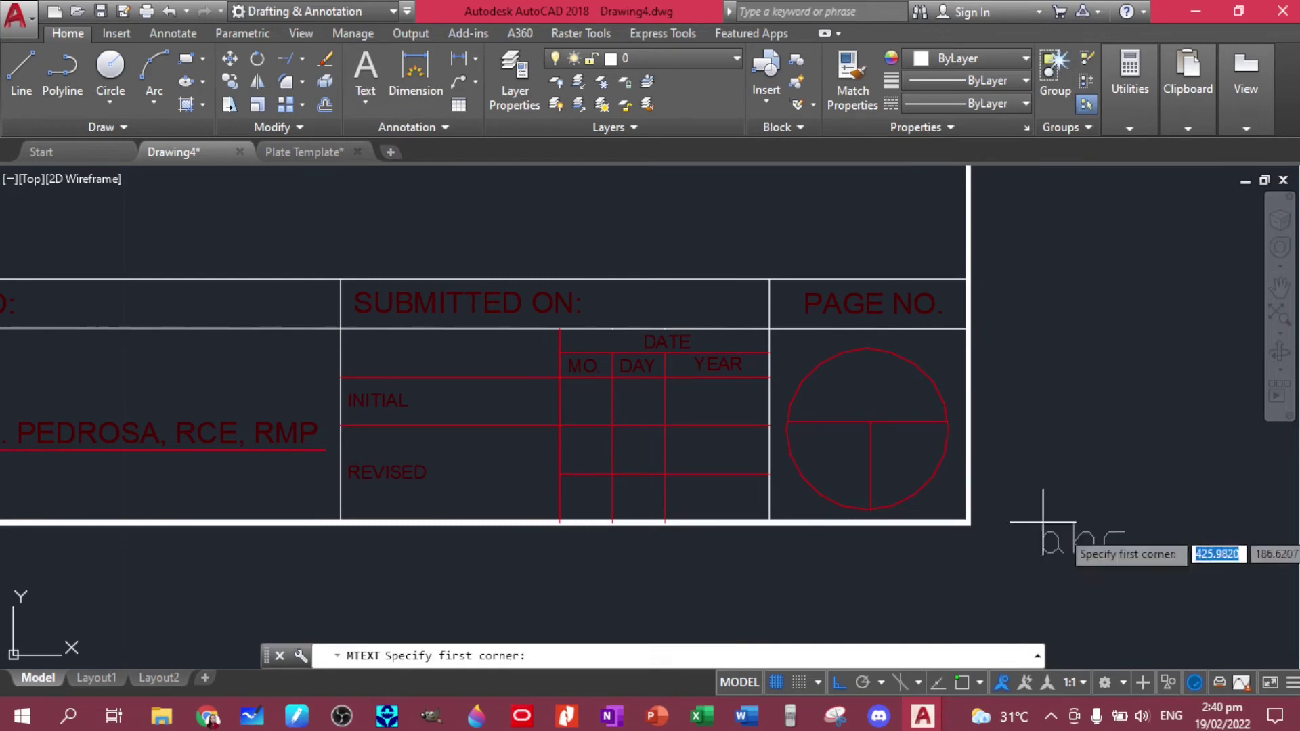
{"action": "left_click", "coordinate": [827, 376]}
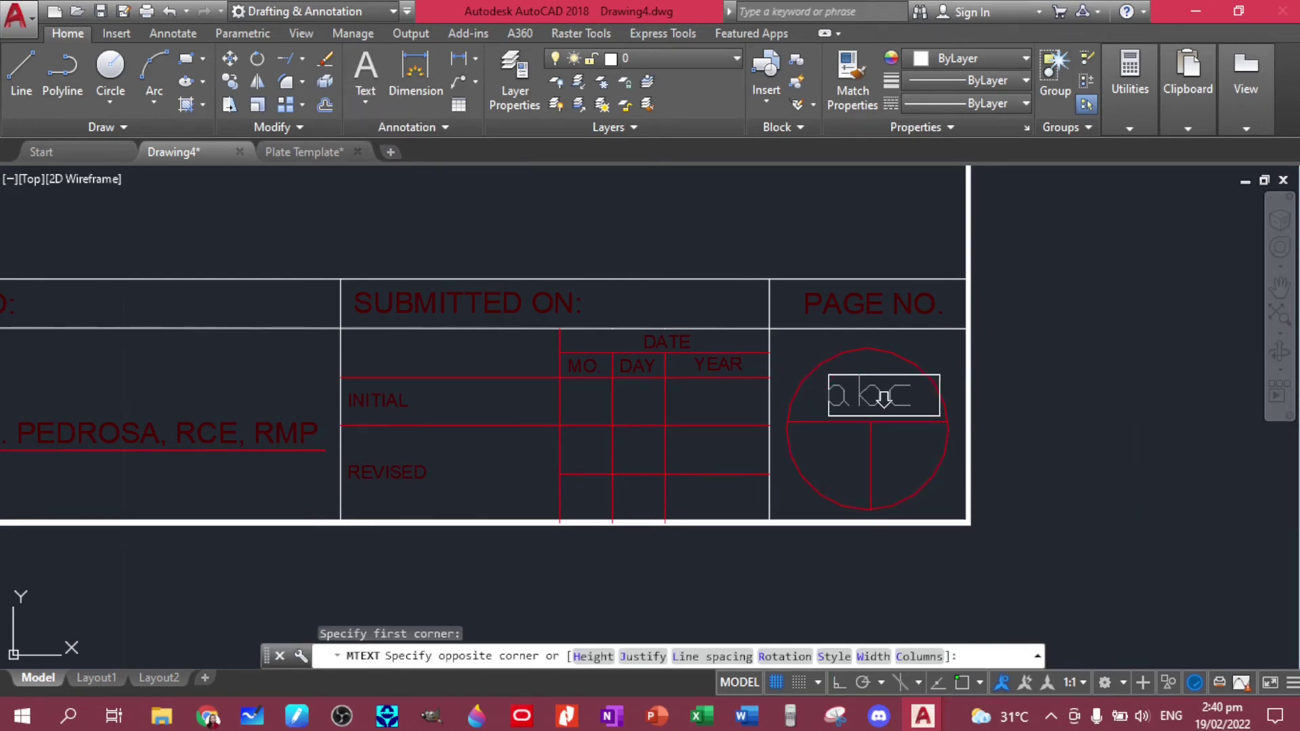
{"action": "left_click", "coordinate": [939, 420]}
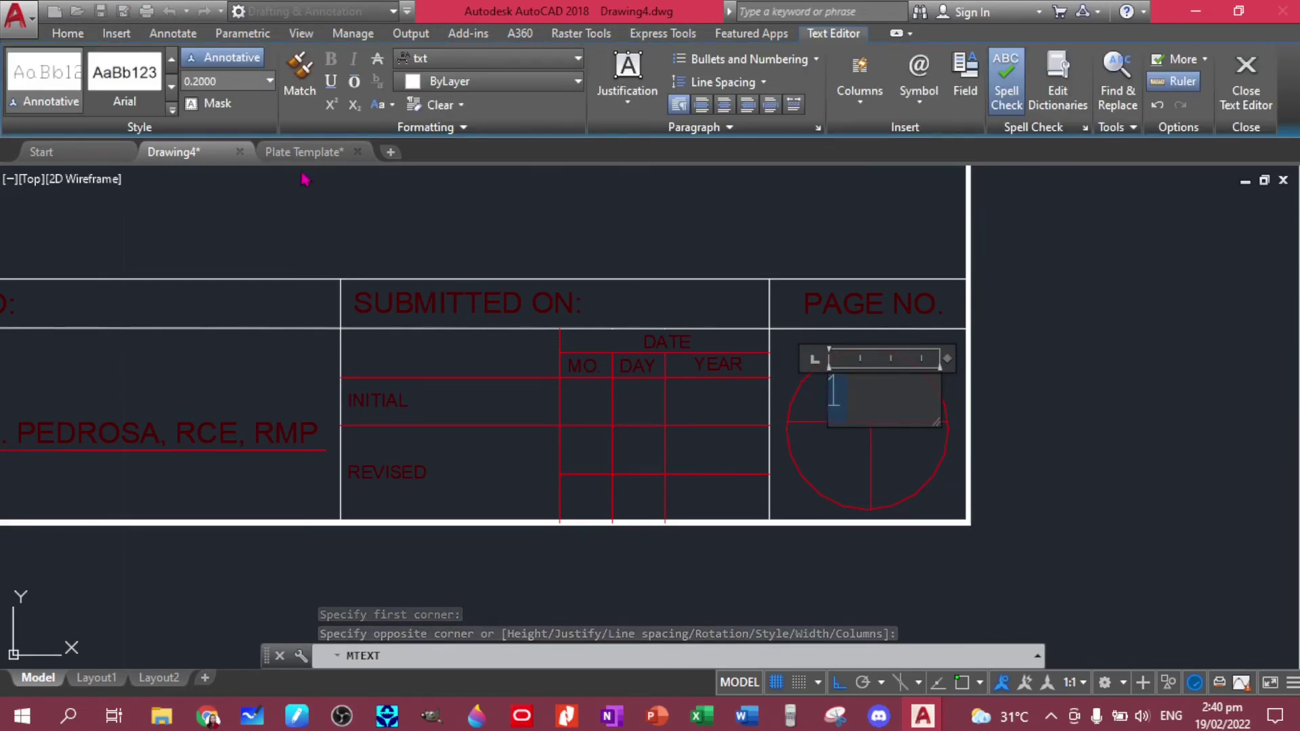
{"action": "left_click", "coordinate": [270, 81]}
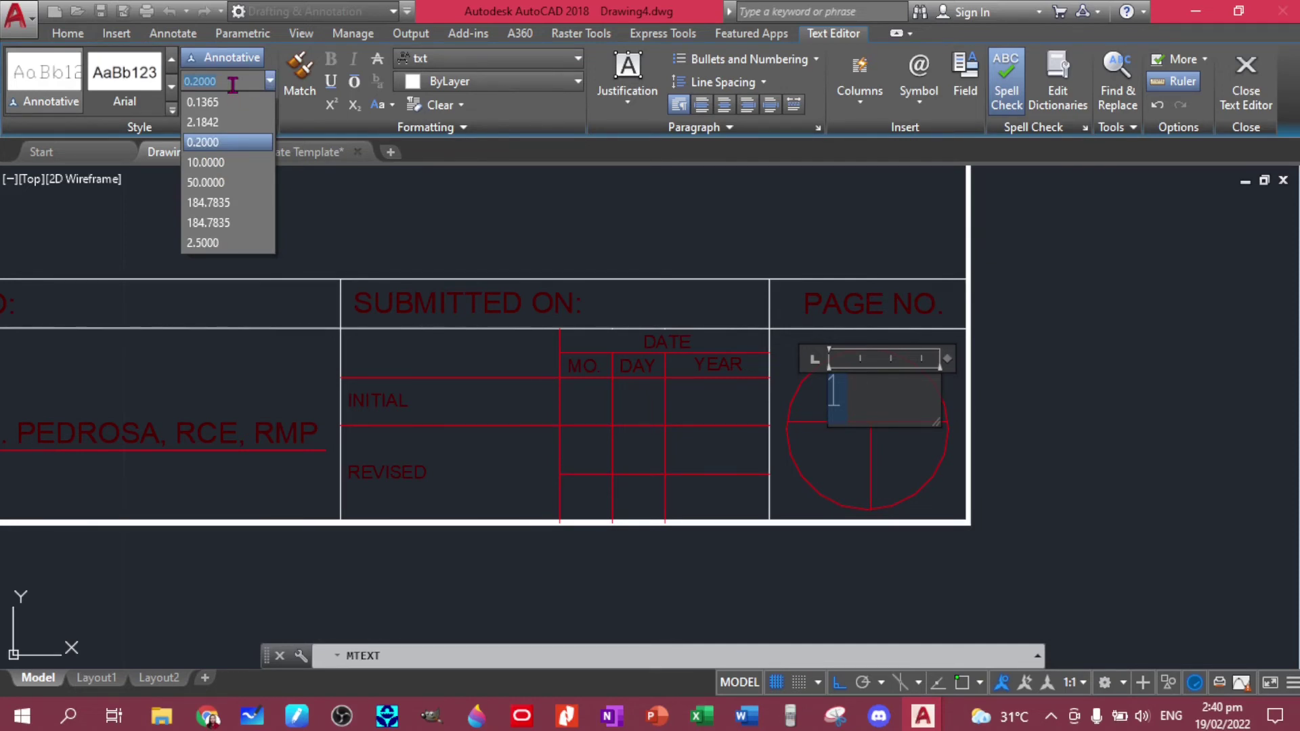
{"action": "type", "text": "0.3"}
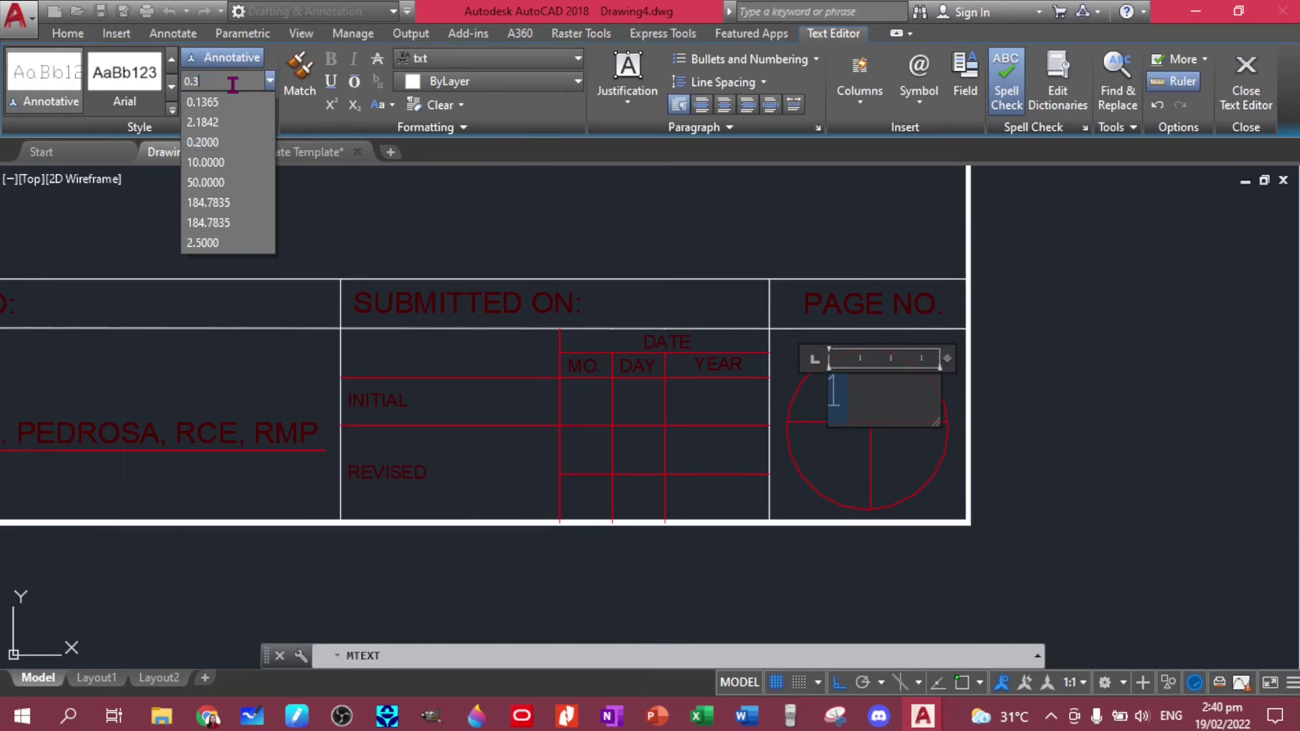
{"action": "left_click", "coordinate": [260, 102]}
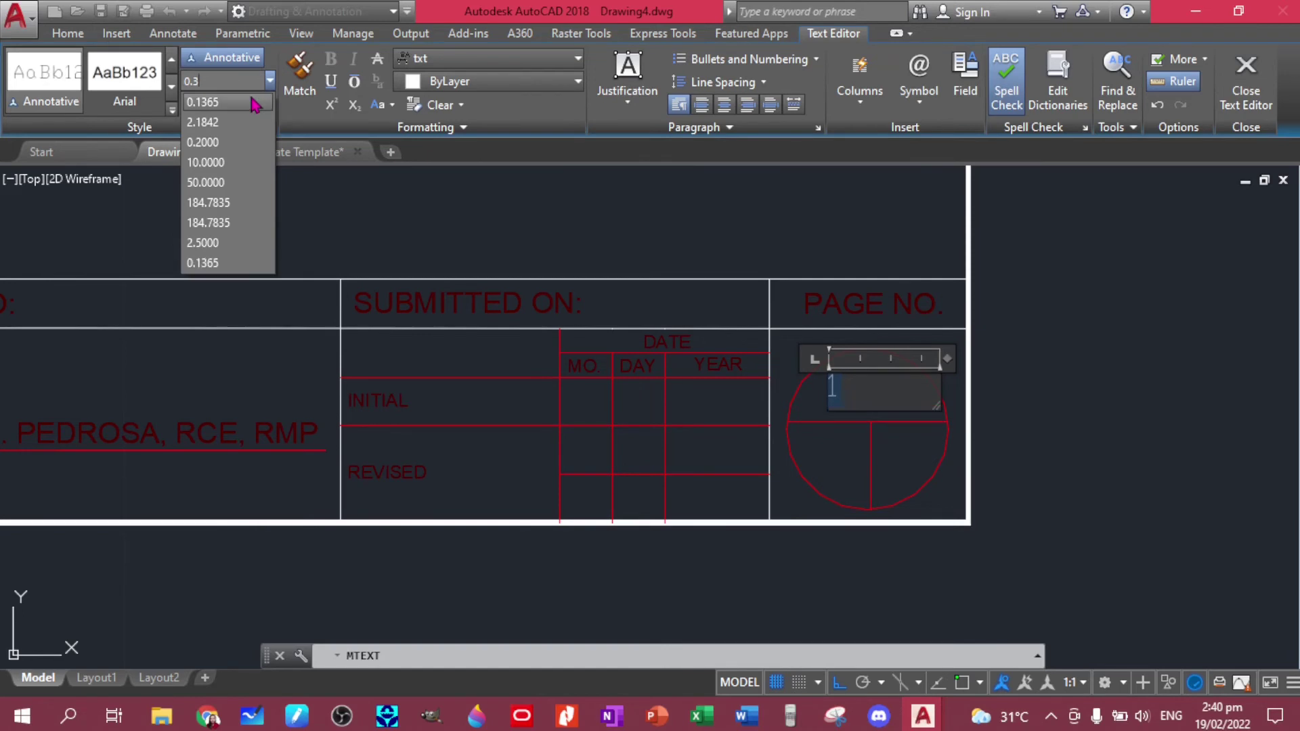
{"action": "left_click", "coordinate": [1011, 364]}
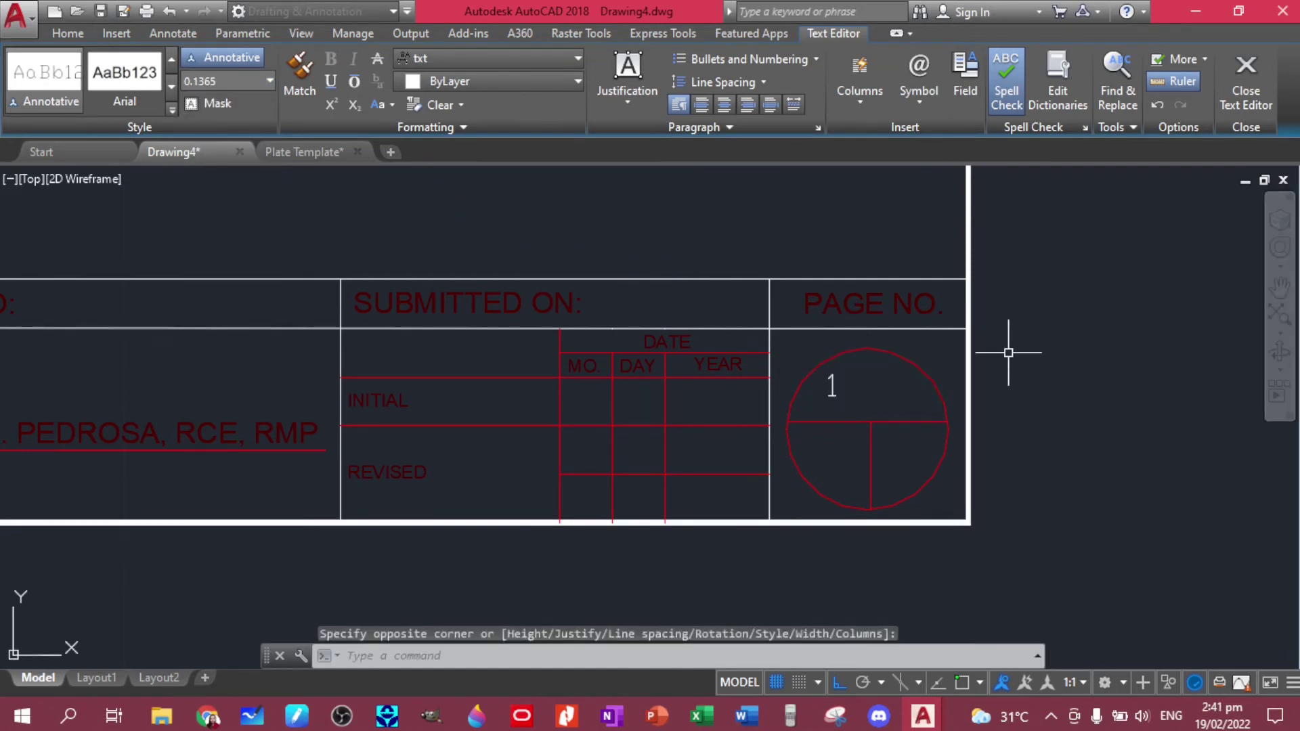
- Re-edit the page number 1 so its text height is 0.3
{"action": "left_click", "coordinate": [834, 394]}
{"action": "double_click", "coordinate": [846, 385]}
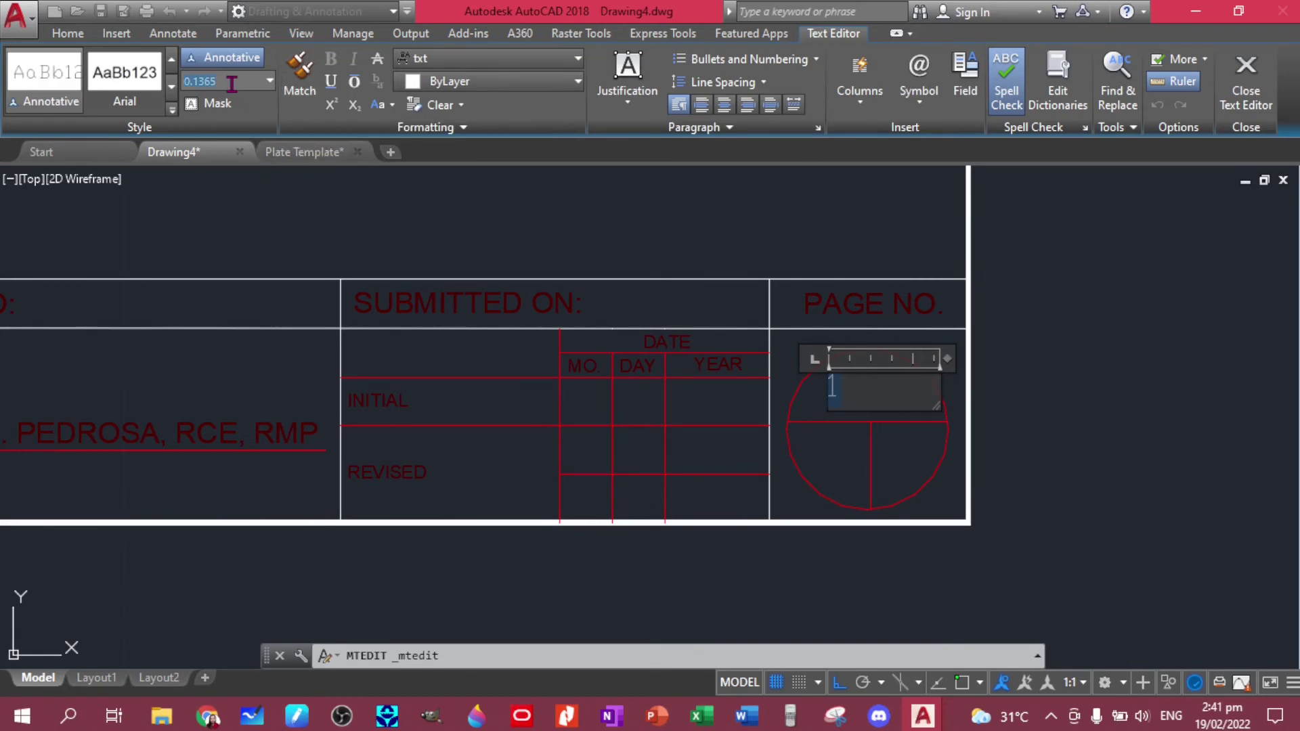
{"action": "left_click", "coordinate": [271, 81]}
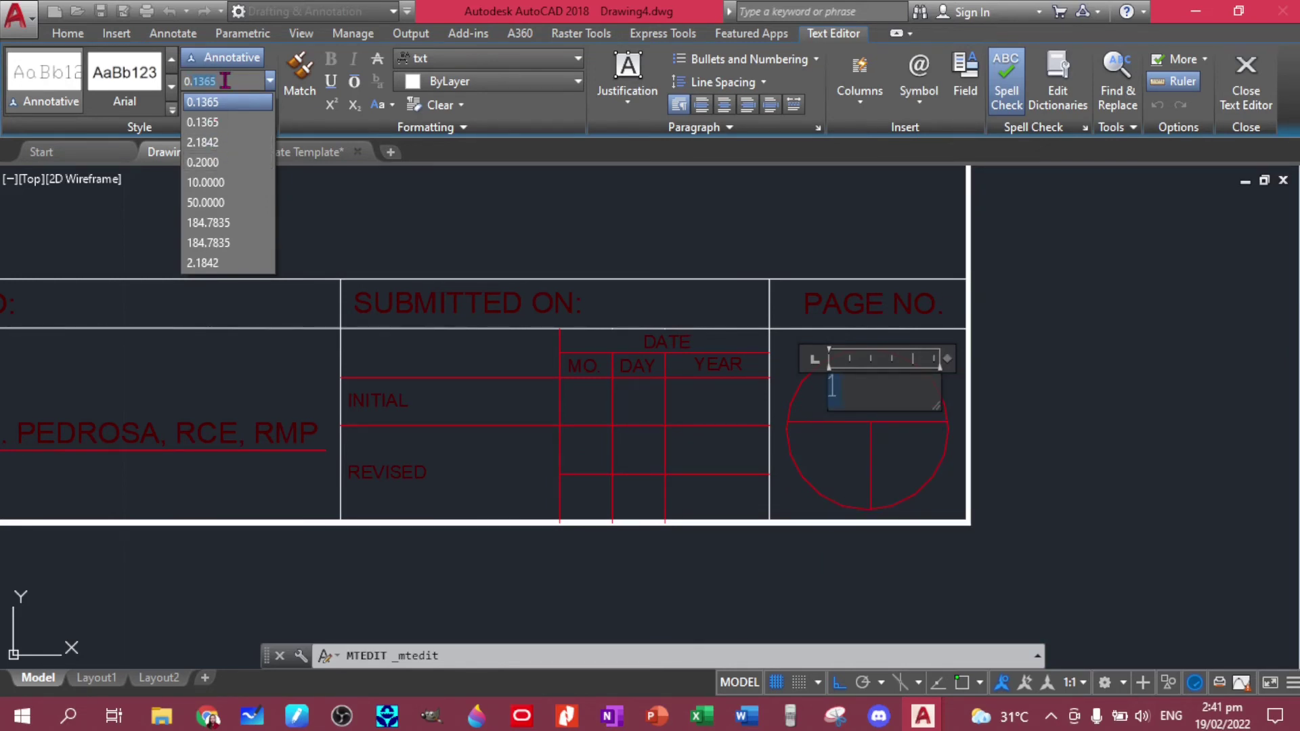
{"action": "type", "text": "3"}
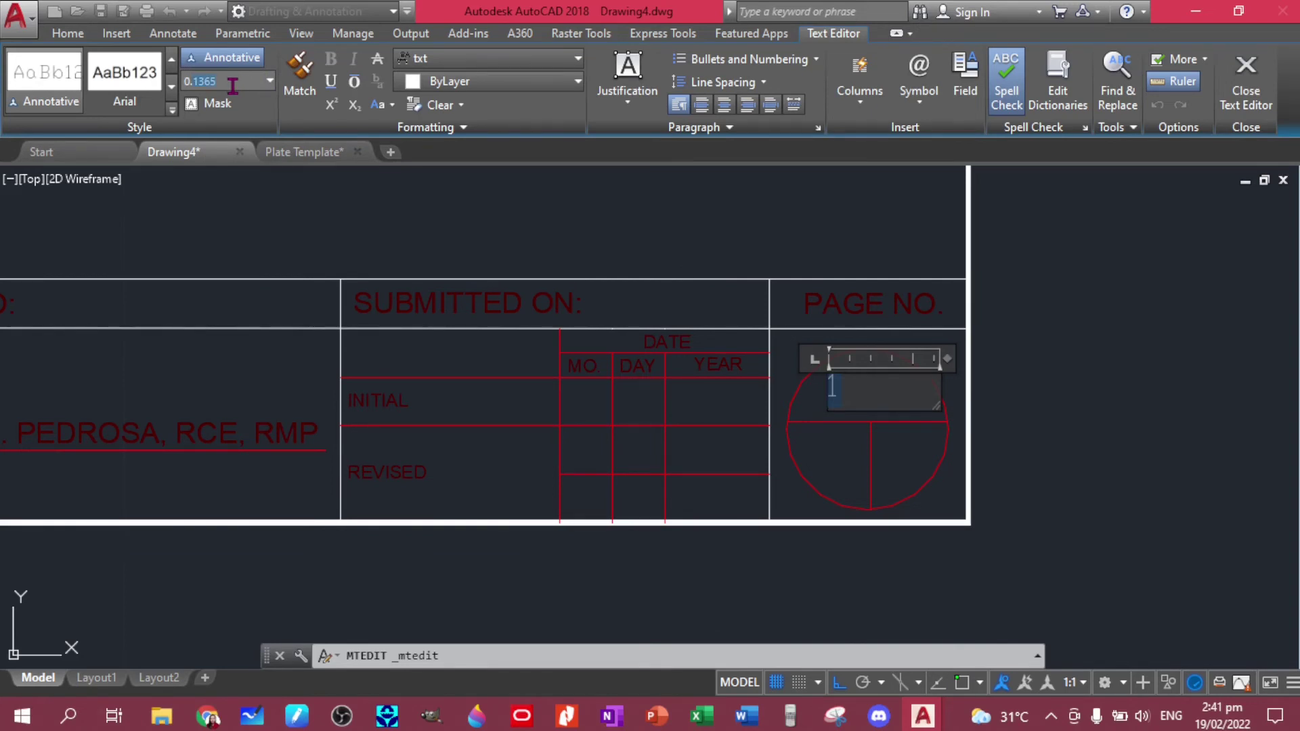
{"action": "key", "text": "Return"}
{"action": "left_click", "coordinate": [243, 80]}
{"action": "key", "text": "Return"}
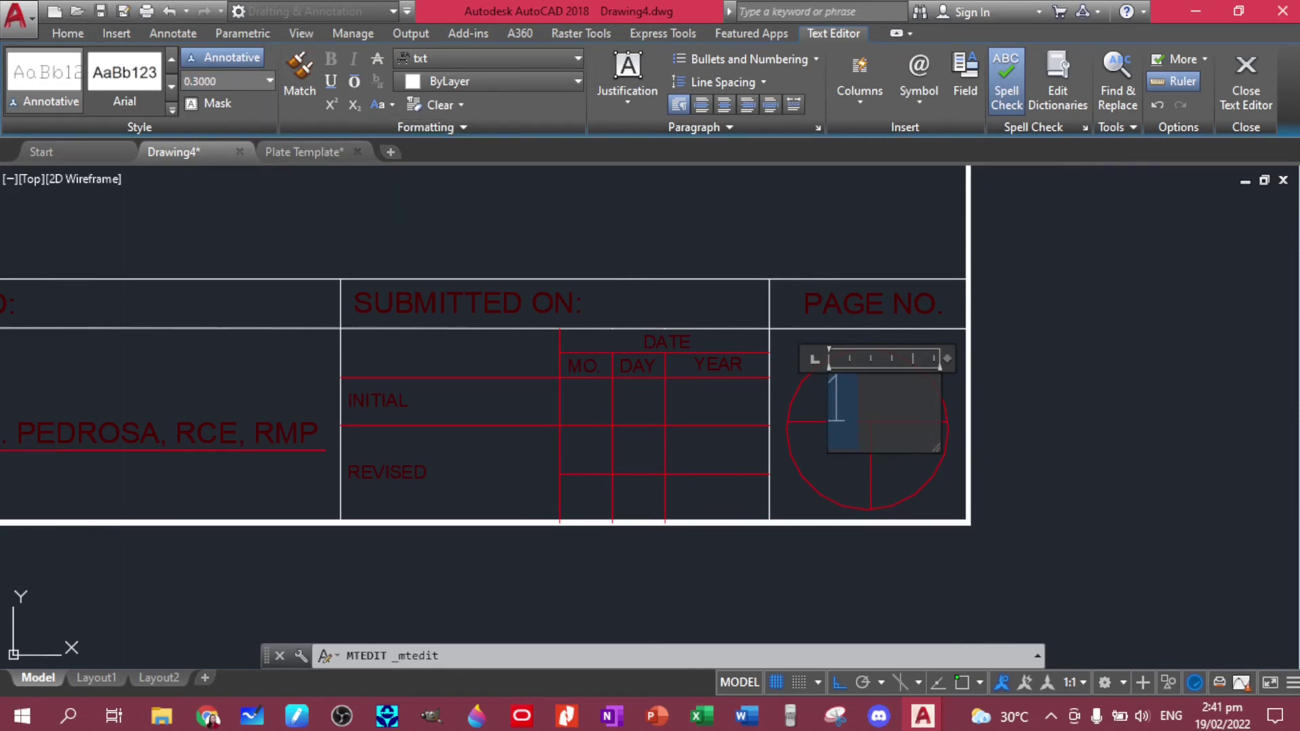
{"action": "left_click", "coordinate": [392, 197]}
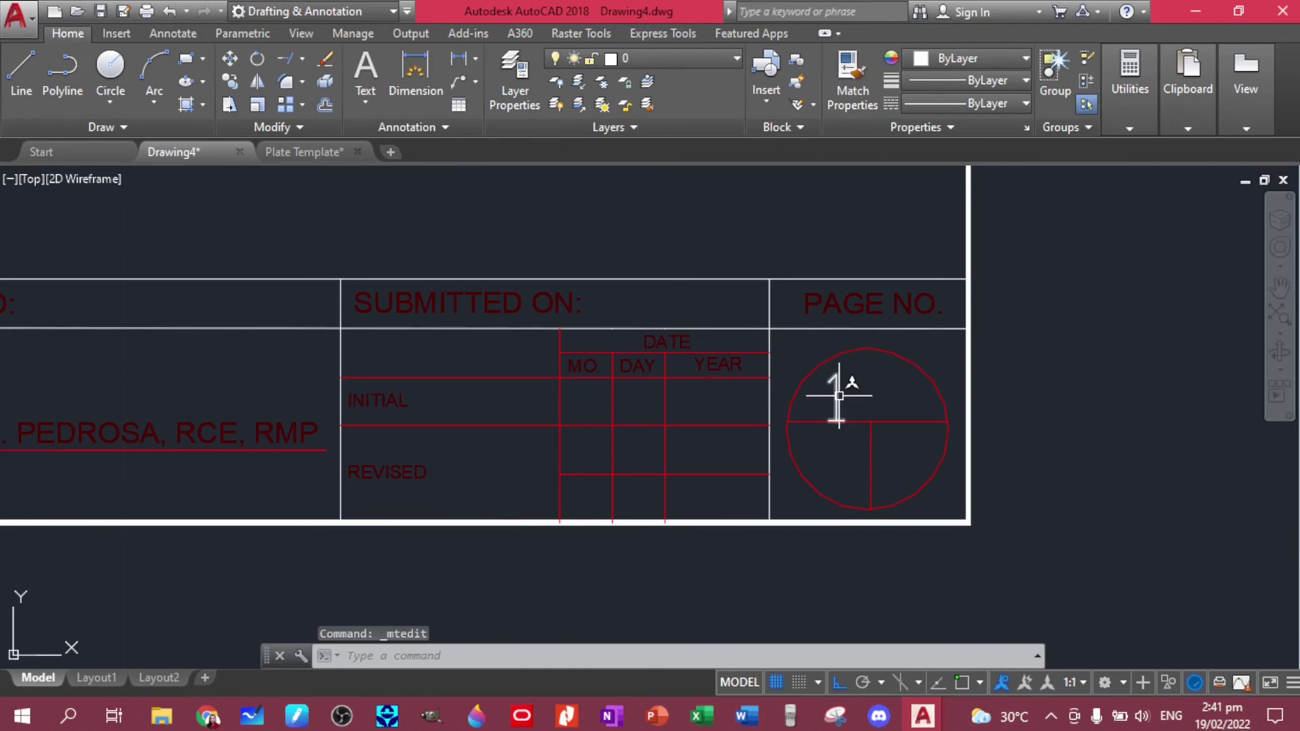
- Move the 1 to the centre of the circle's upper half with Ortho off
{"action": "left_click", "coordinate": [838, 397]}
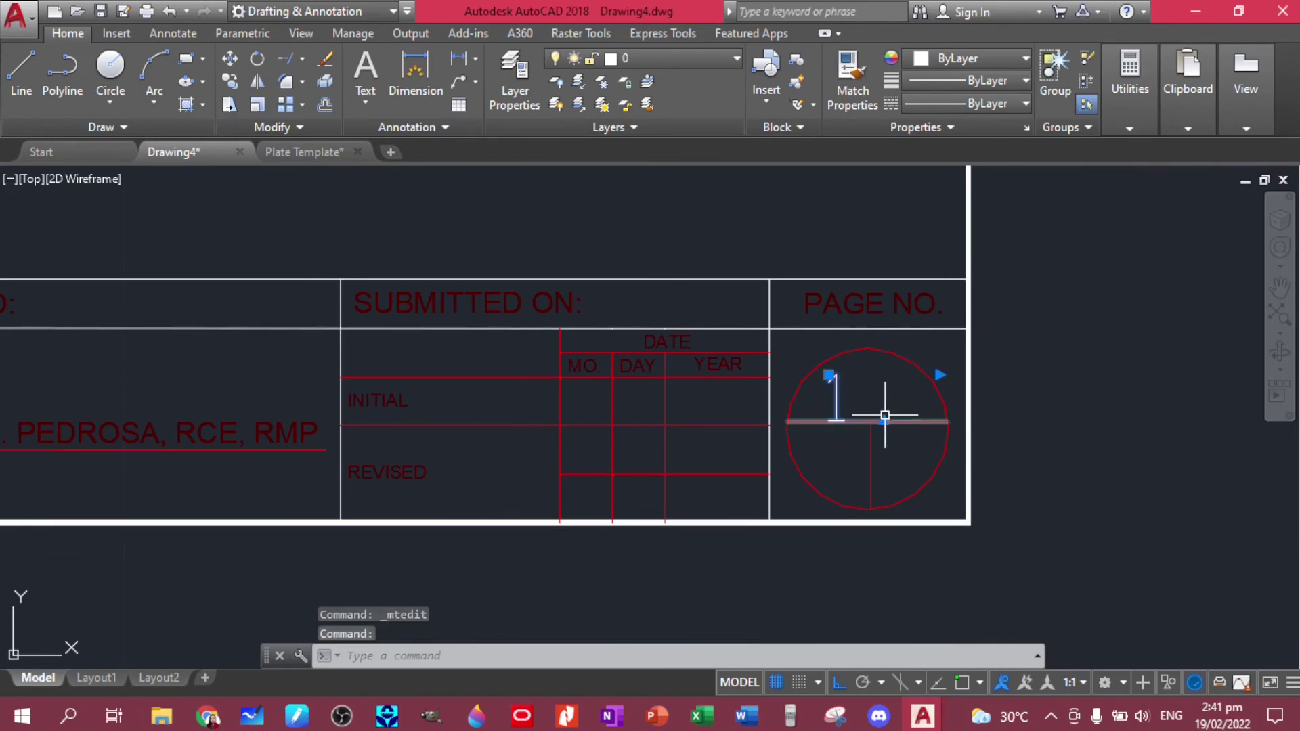
{"action": "type", "text": "m"}
{"action": "key", "text": "Return"}
{"action": "left_click", "coordinate": [852, 393]}
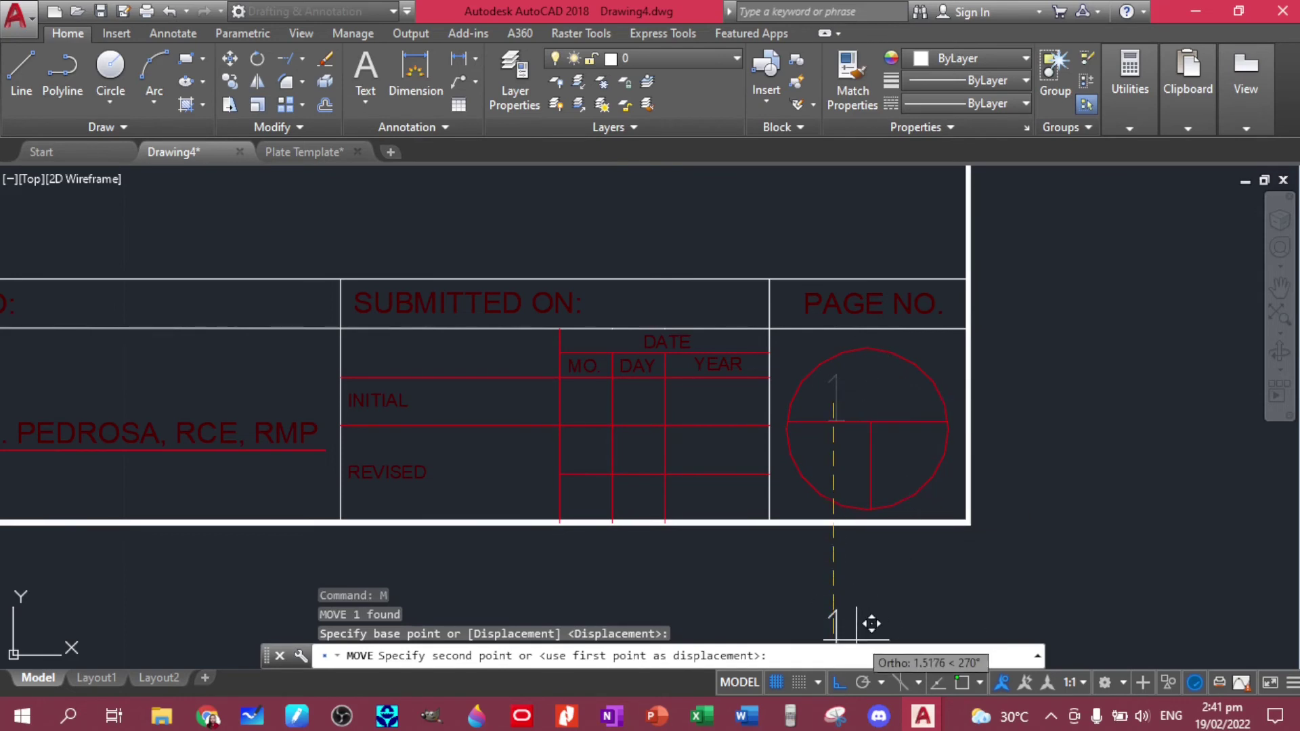
{"action": "left_click", "coordinate": [840, 682]}
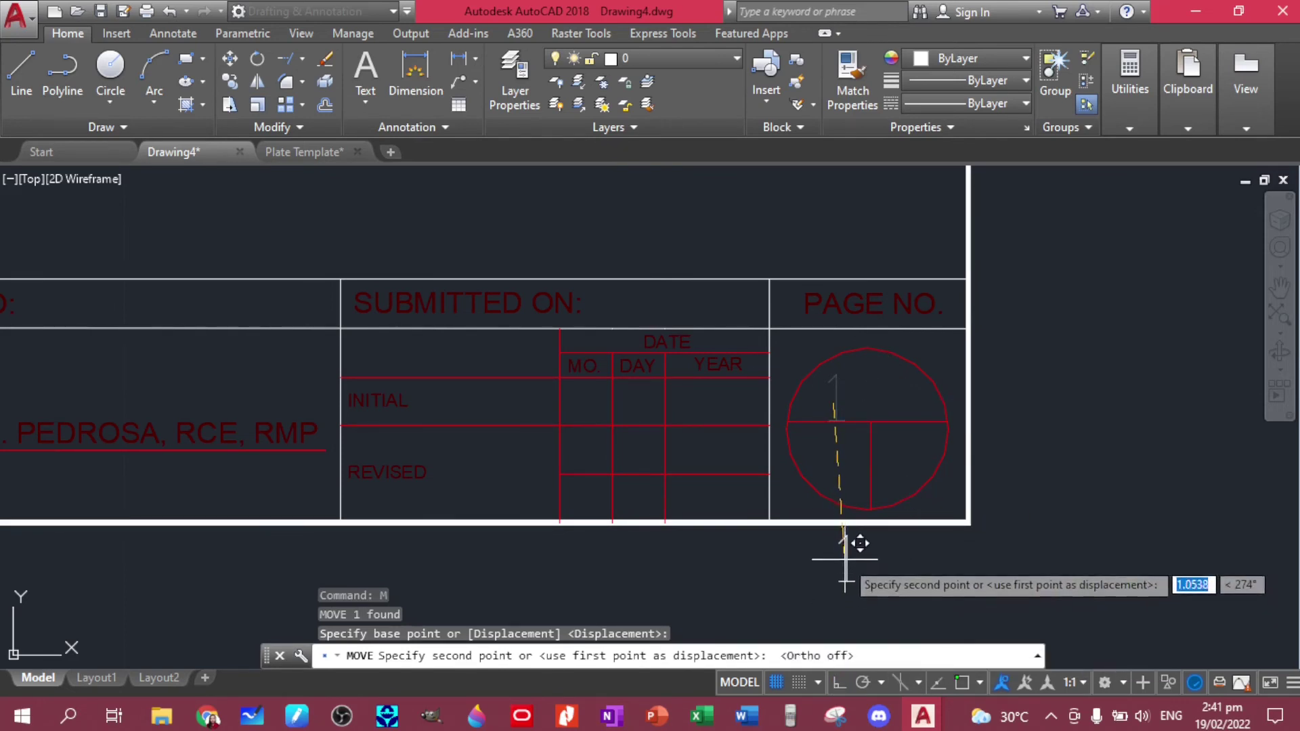
{"action": "left_click", "coordinate": [861, 387]}
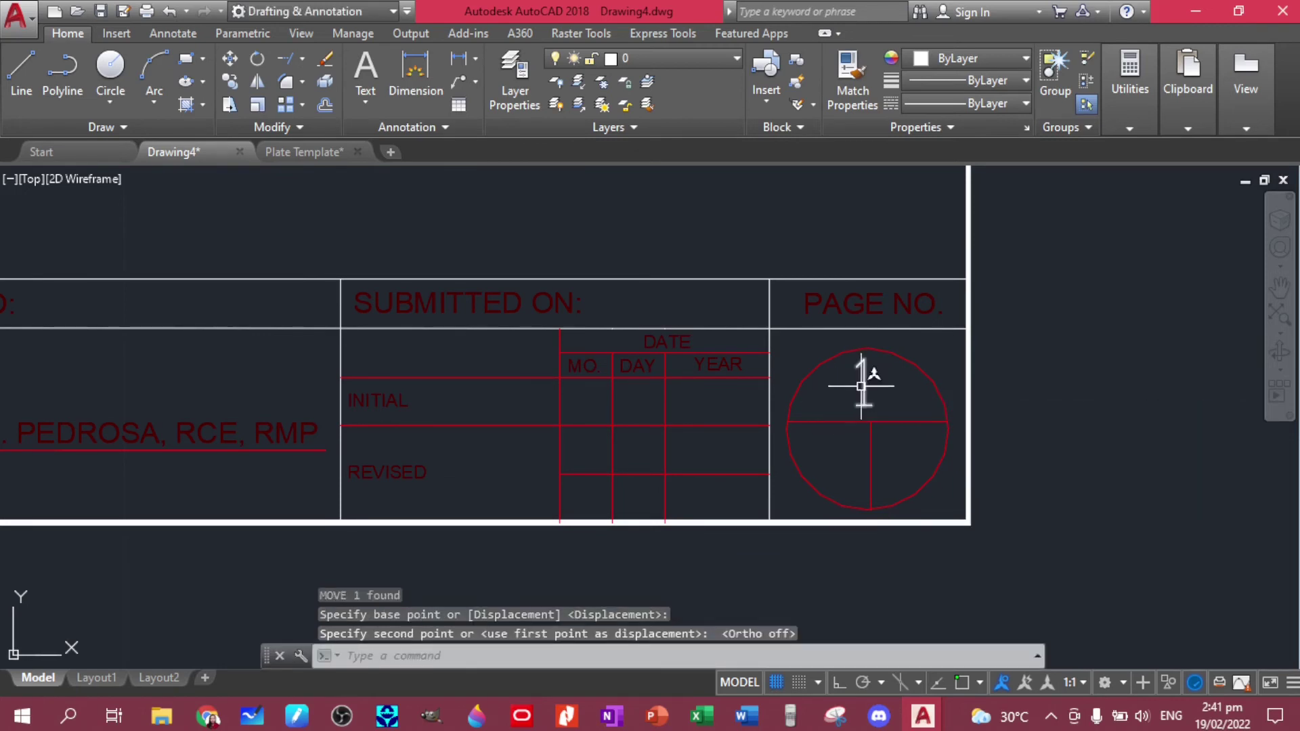
- Copy the 1 into the circle's lower-left and lower-right quarters
{"action": "left_click", "coordinate": [859, 379]}
{"action": "type", "text": "cp"}
{"action": "key", "text": "Return"}
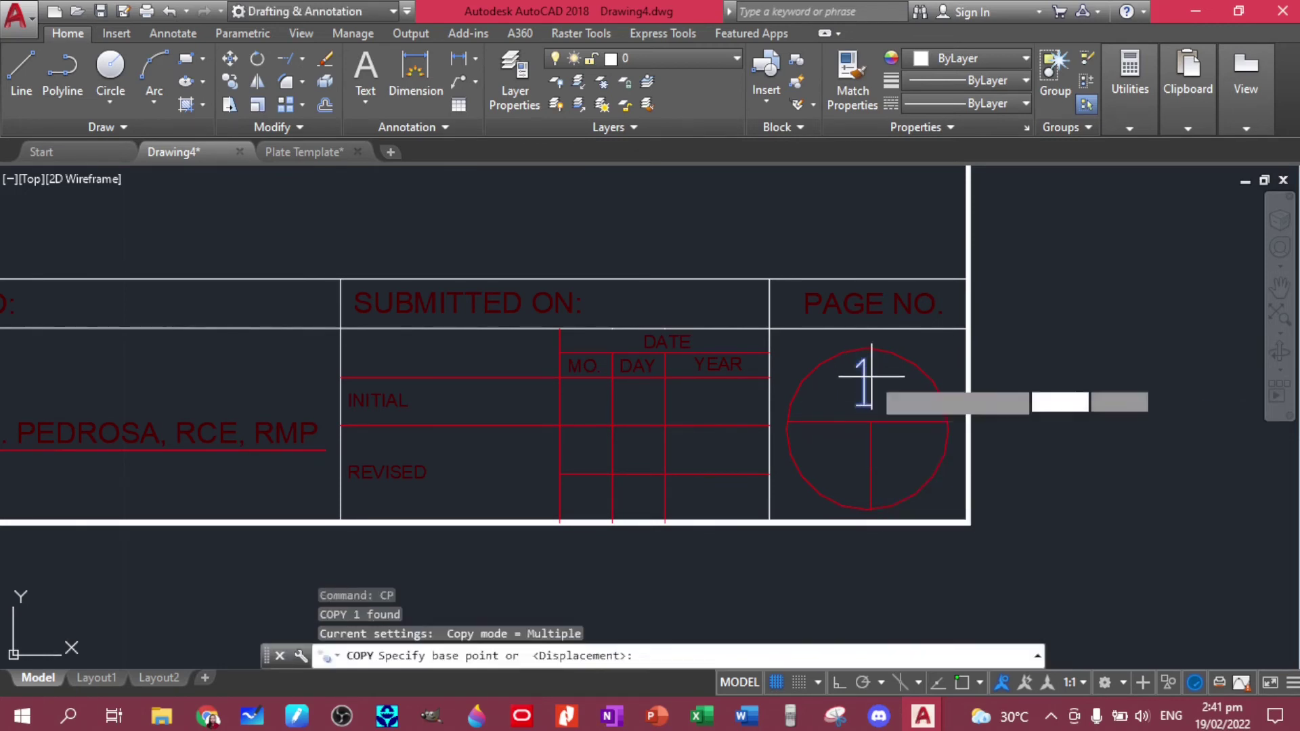
{"action": "left_click", "coordinate": [862, 388]}
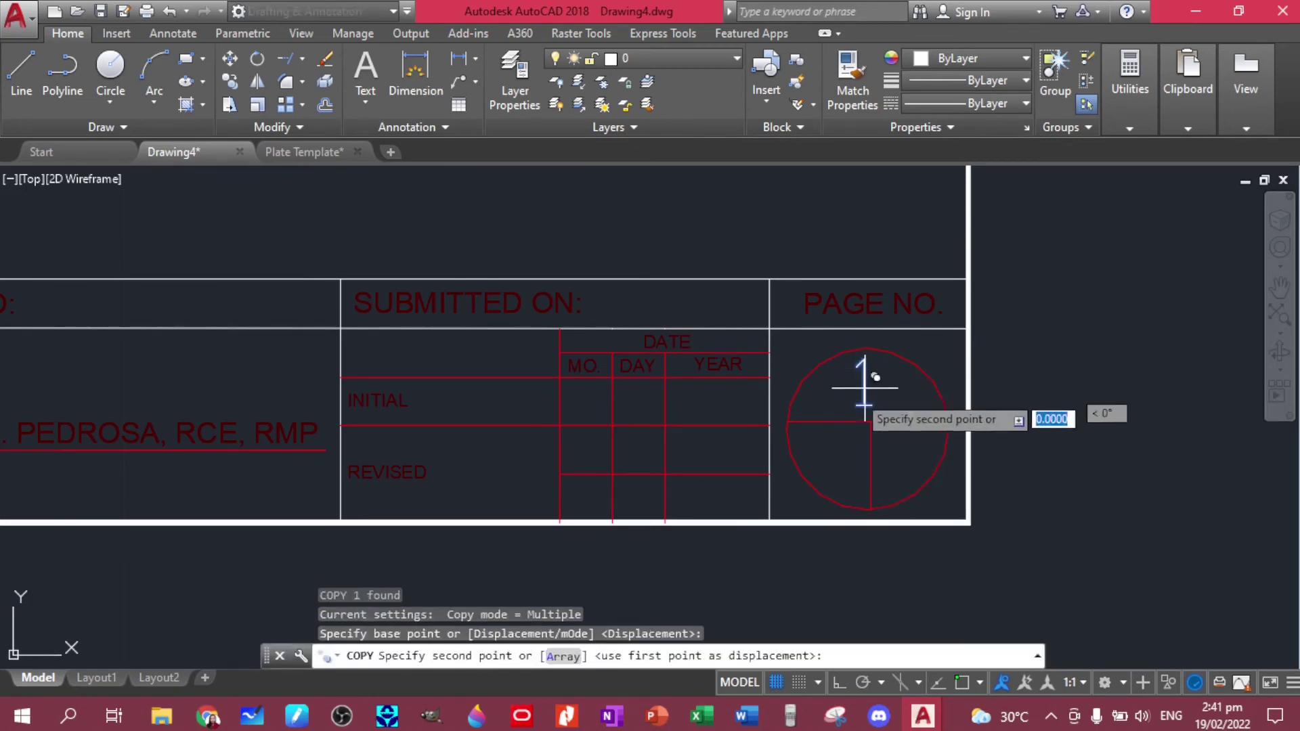
{"action": "left_click", "coordinate": [849, 464]}
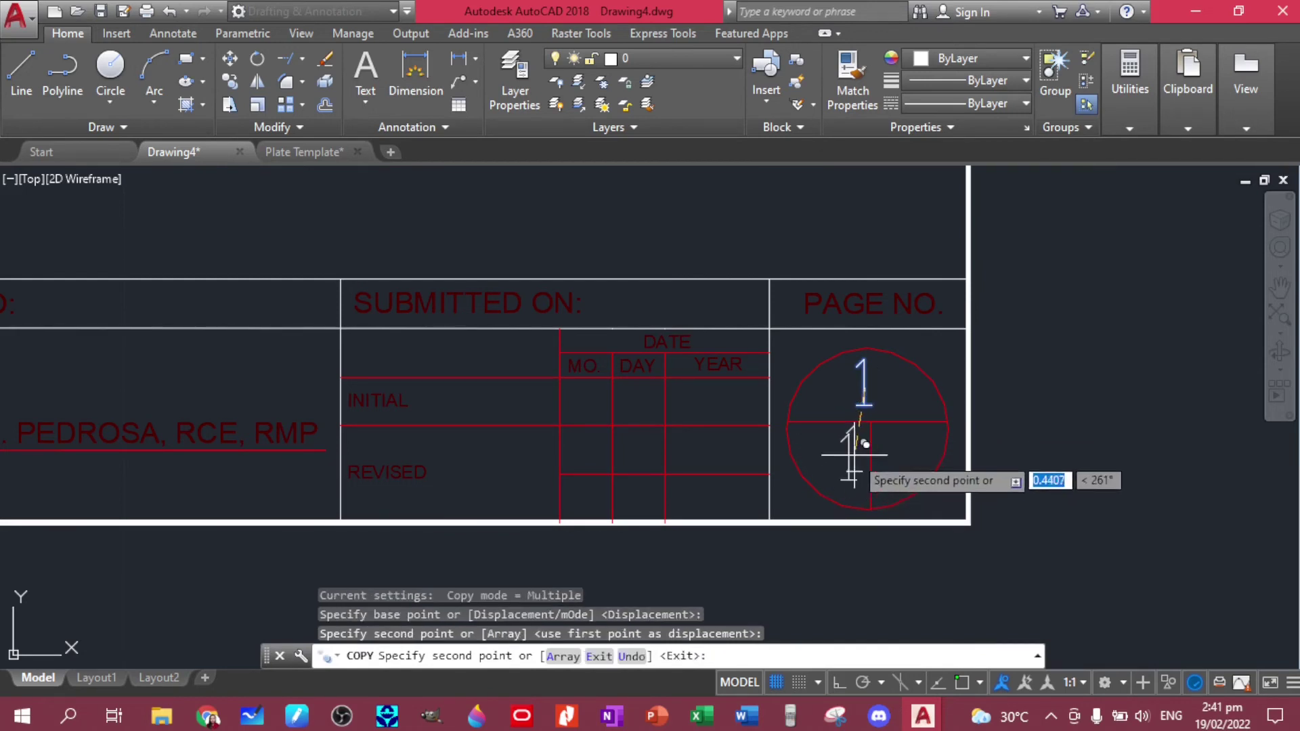
{"action": "left_click", "coordinate": [895, 462]}
{"action": "key", "text": "Escape"}
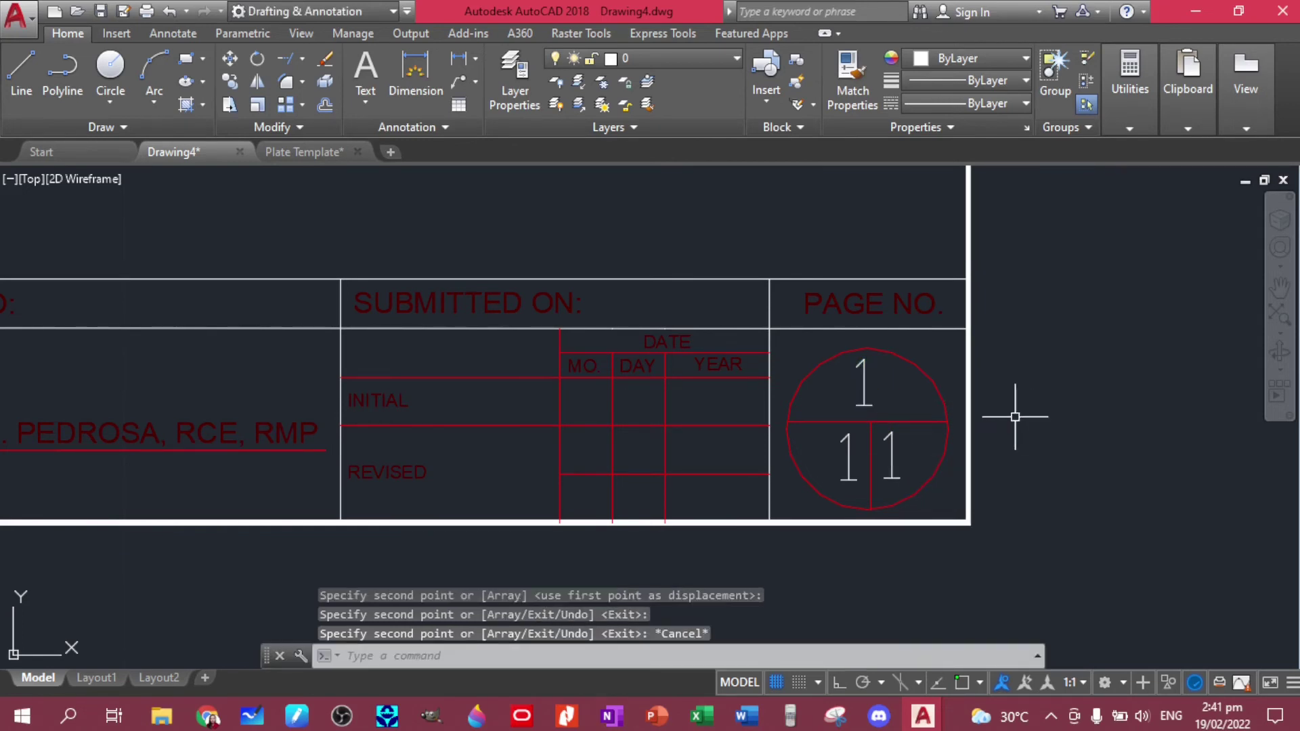
- Zoom out to show the whole sheet and bring up the Plot dialog
{"action": "scroll", "coordinate": [1073, 434], "scroll_direction": "down", "scroll_amount": 4}
{"action": "mouse_move", "coordinate": [1097, 386]}
{"action": "middle_mouse_down"}
{"action": "mouse_move", "coordinate": [914, 479]}
{"action": "mouse_move", "coordinate": [923, 455]}
{"action": "middle_mouse_up"}
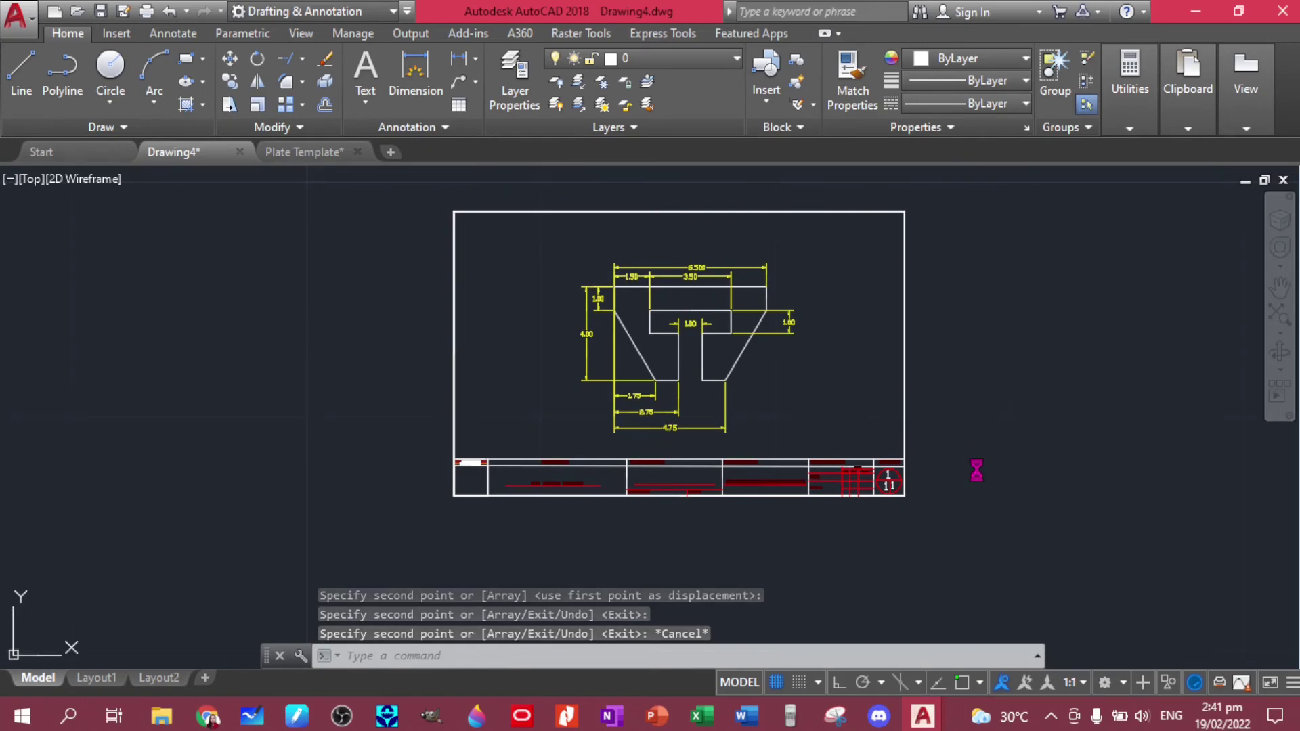
{"action": "key", "text": "ctrl+p"}
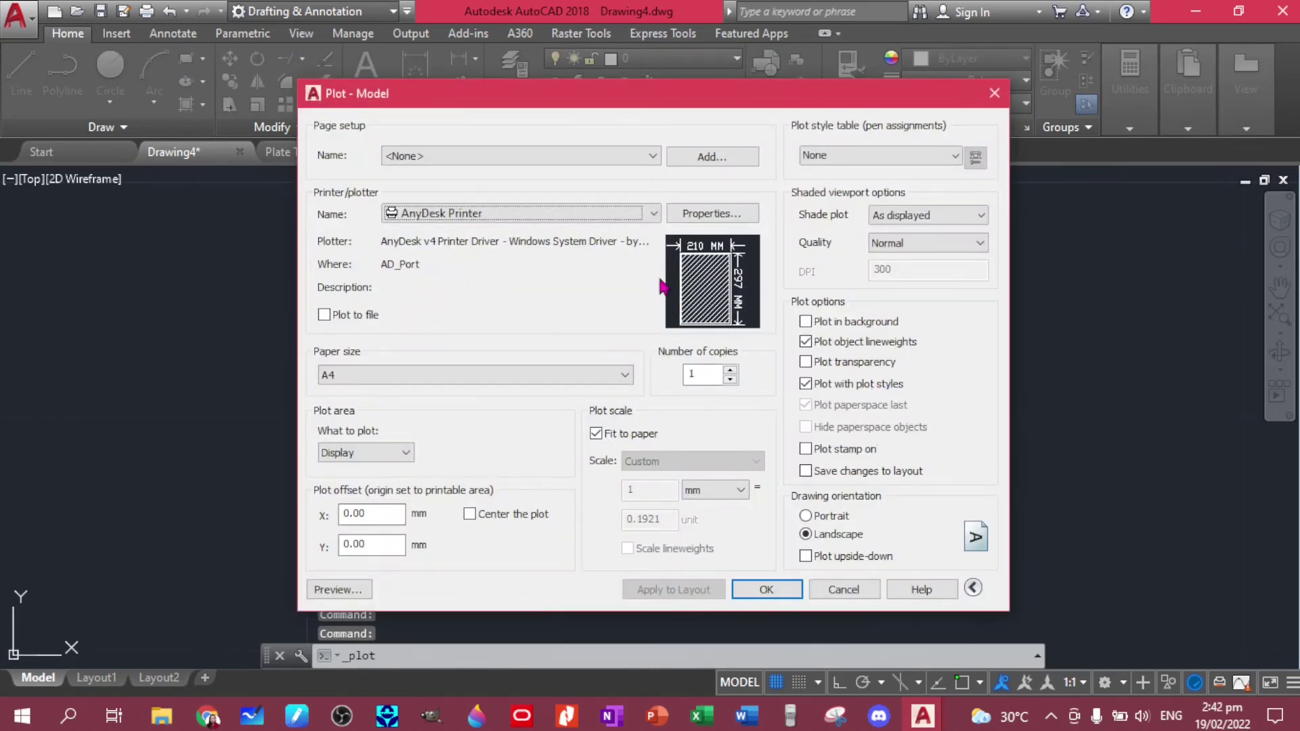
- Set the plot to DWG To PDF.pc3, ANSI full bleed A (11.00 x 8.50 Inches) paper, and Window area
{"action": "left_click", "coordinate": [654, 213]}
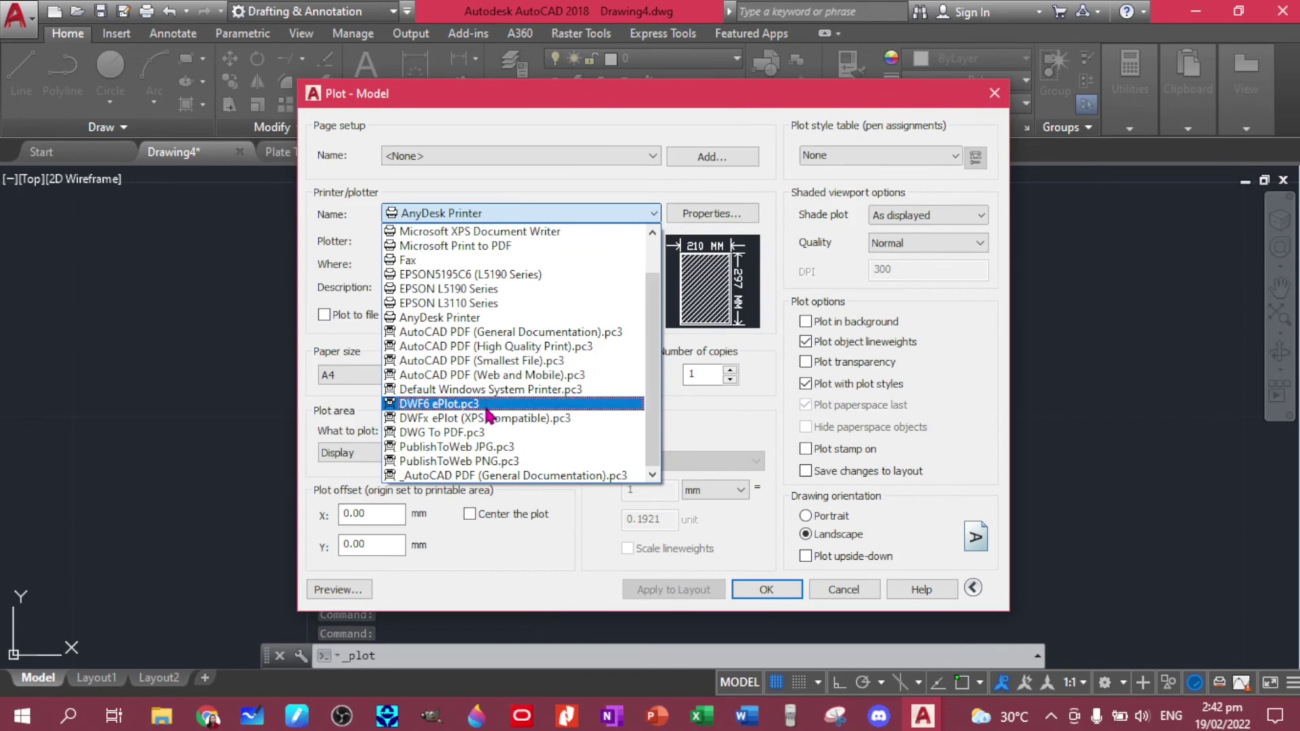
{"action": "left_click", "coordinate": [482, 431]}
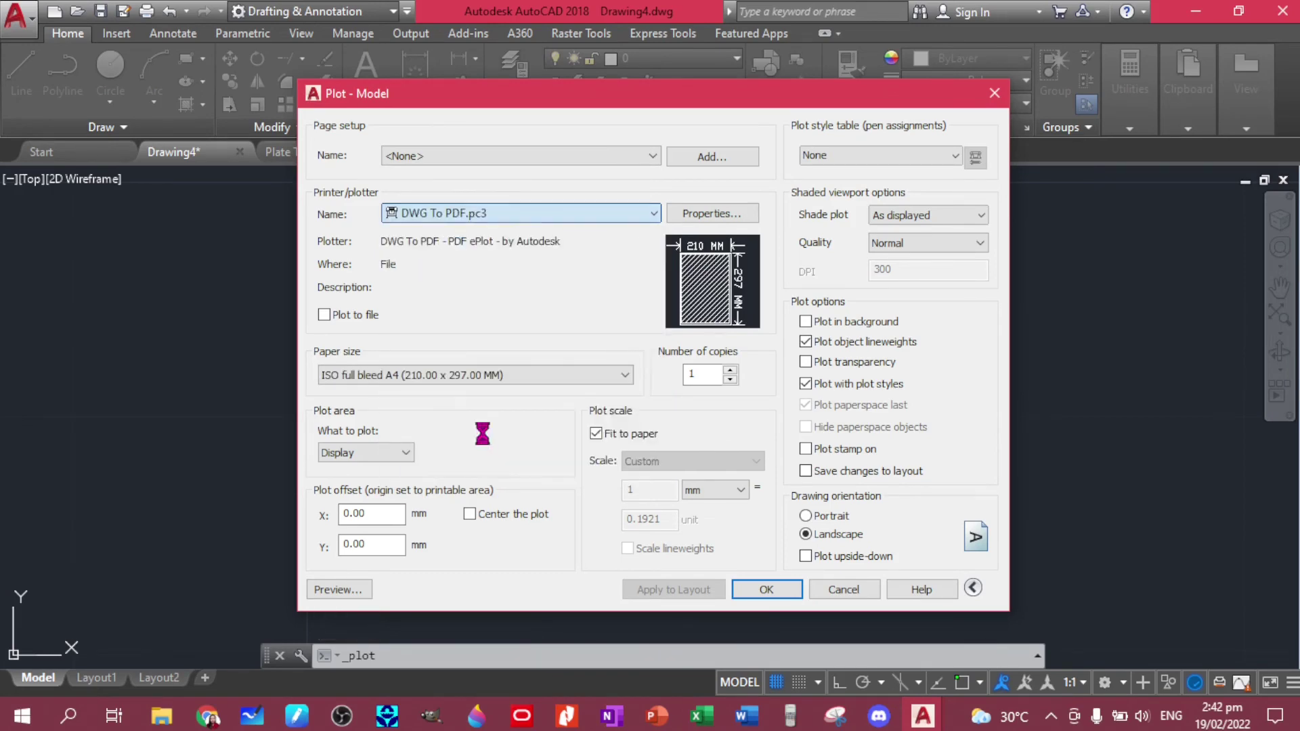
{"action": "left_click", "coordinate": [537, 375]}
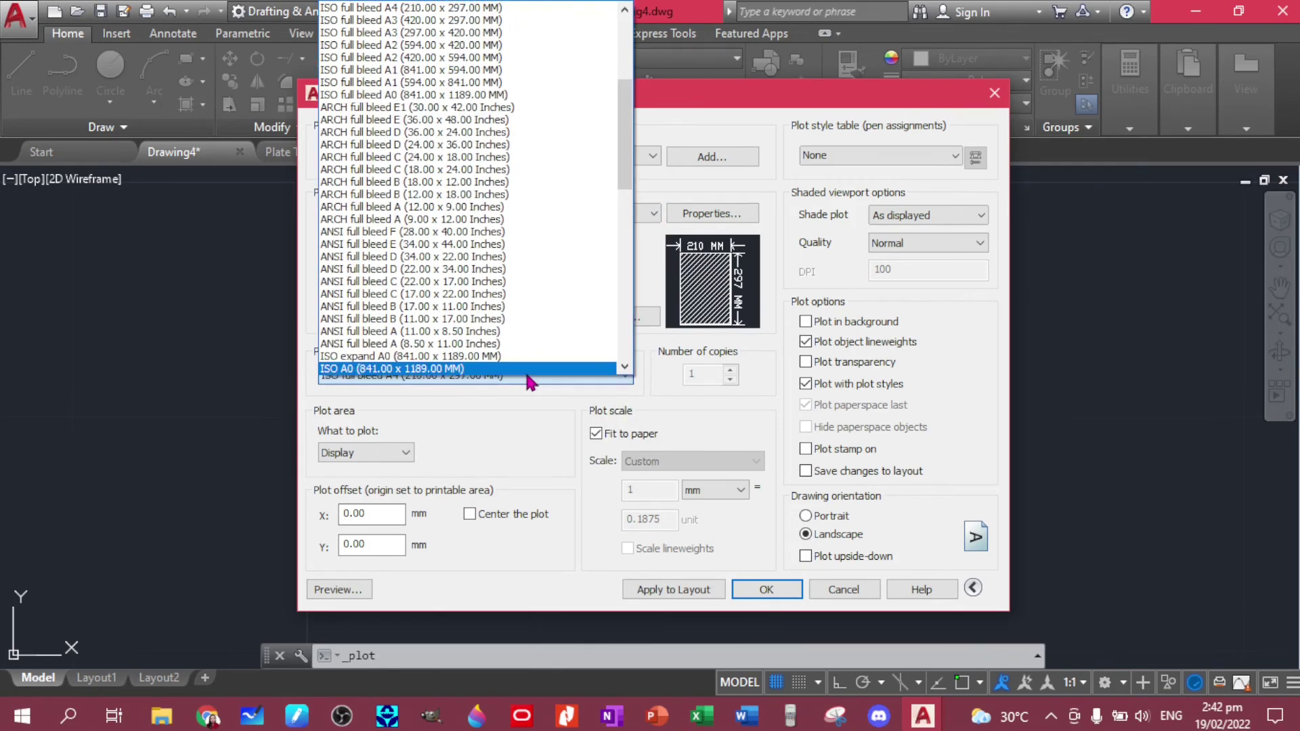
{"action": "left_click", "coordinate": [499, 331]}
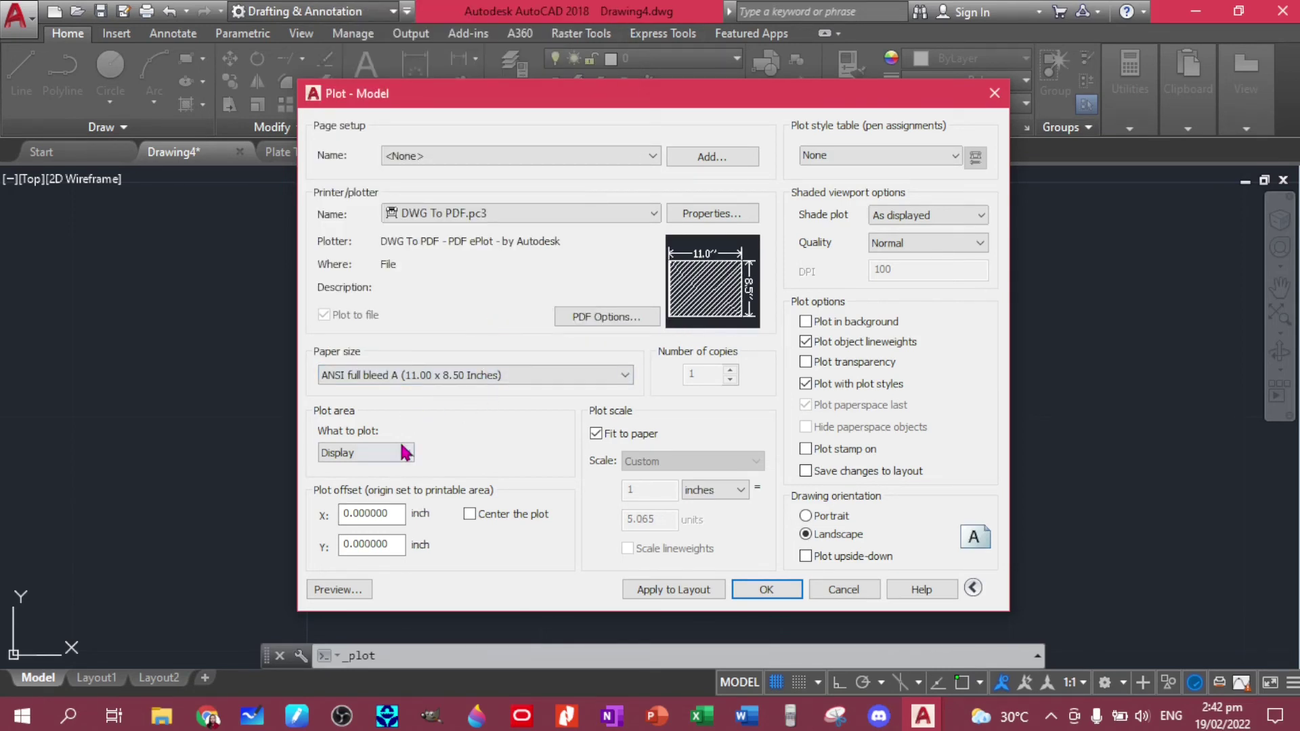
{"action": "left_click", "coordinate": [401, 467]}
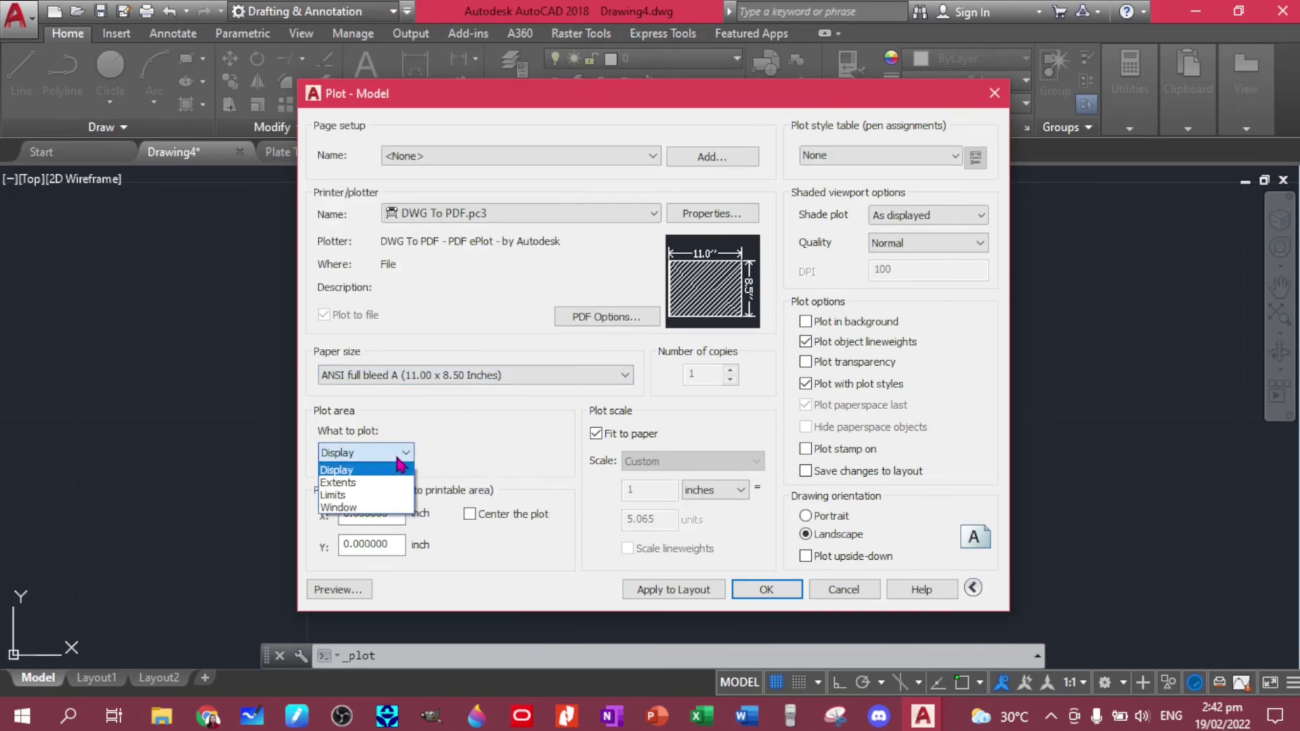
{"action": "left_click", "coordinate": [384, 505]}
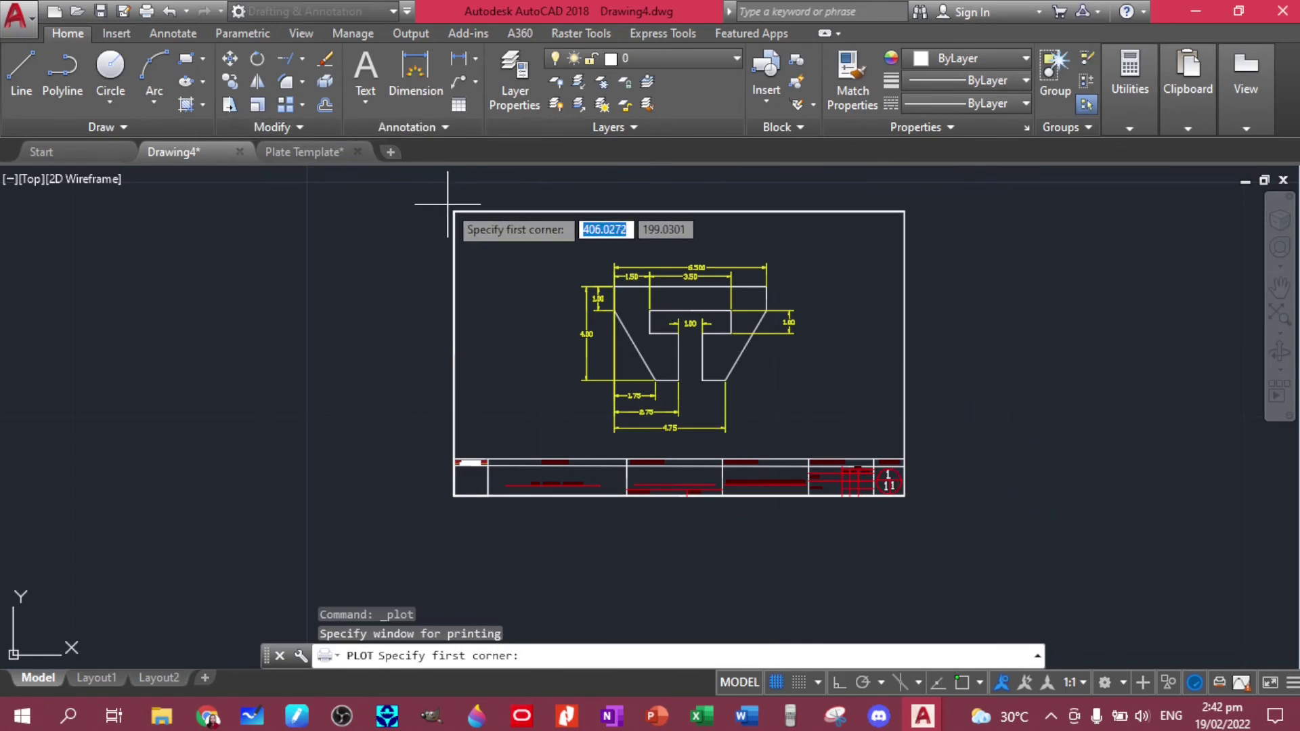
- Window the whole bordered sheet, centre the plot on the paper, and preview the page
{"action": "left_click", "coordinate": [449, 204]}
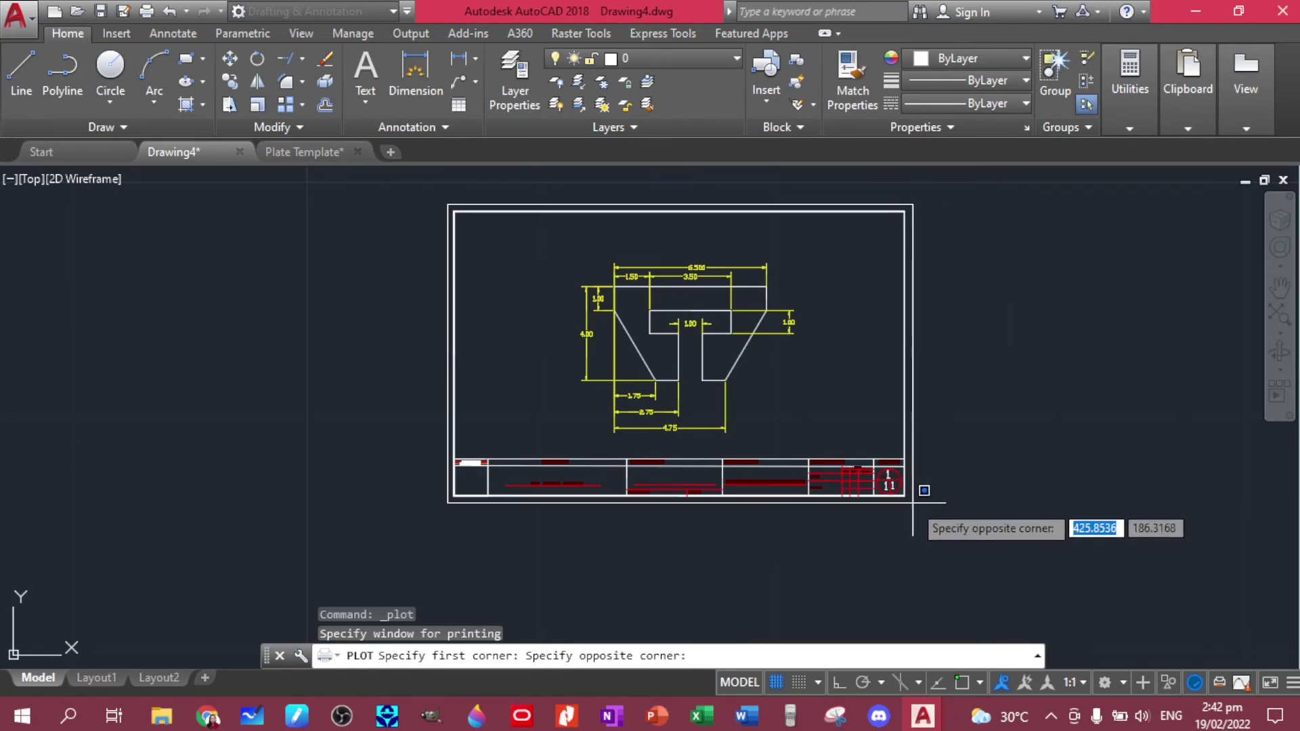
{"action": "left_click", "coordinate": [912, 503]}
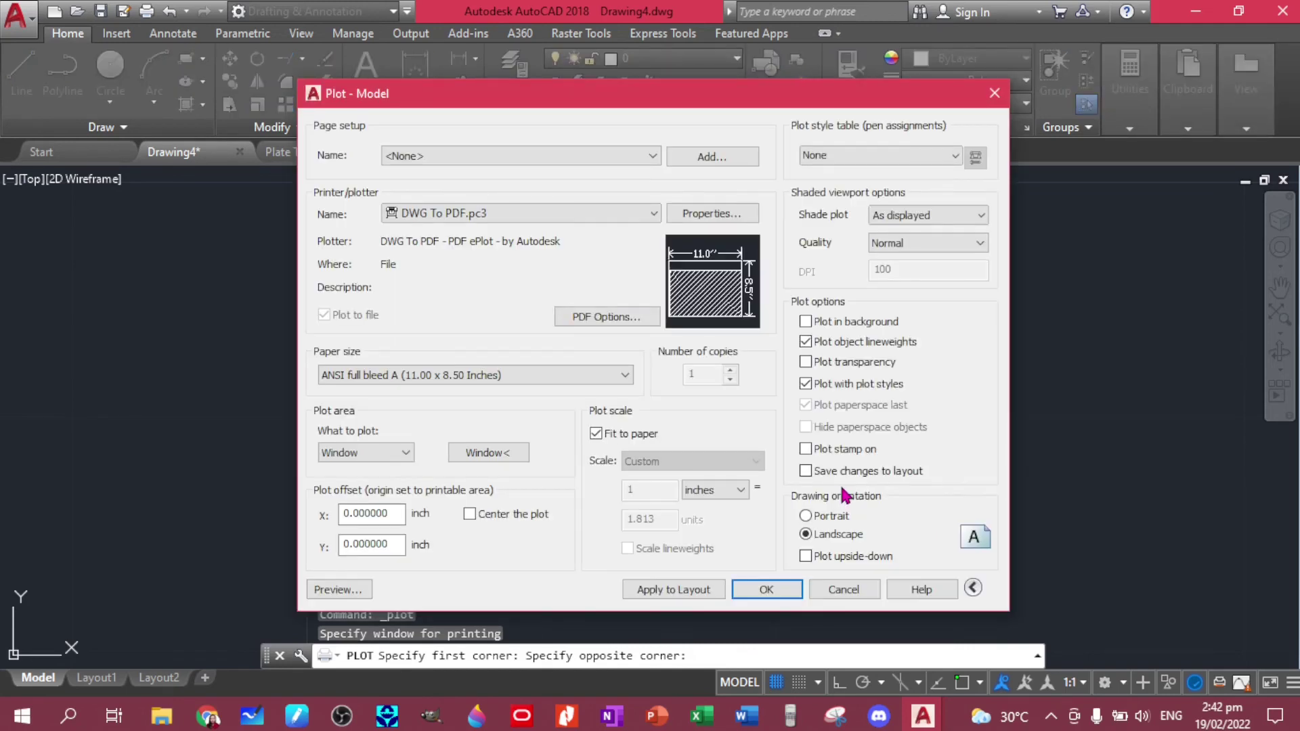
{"action": "left_click", "coordinate": [469, 514]}
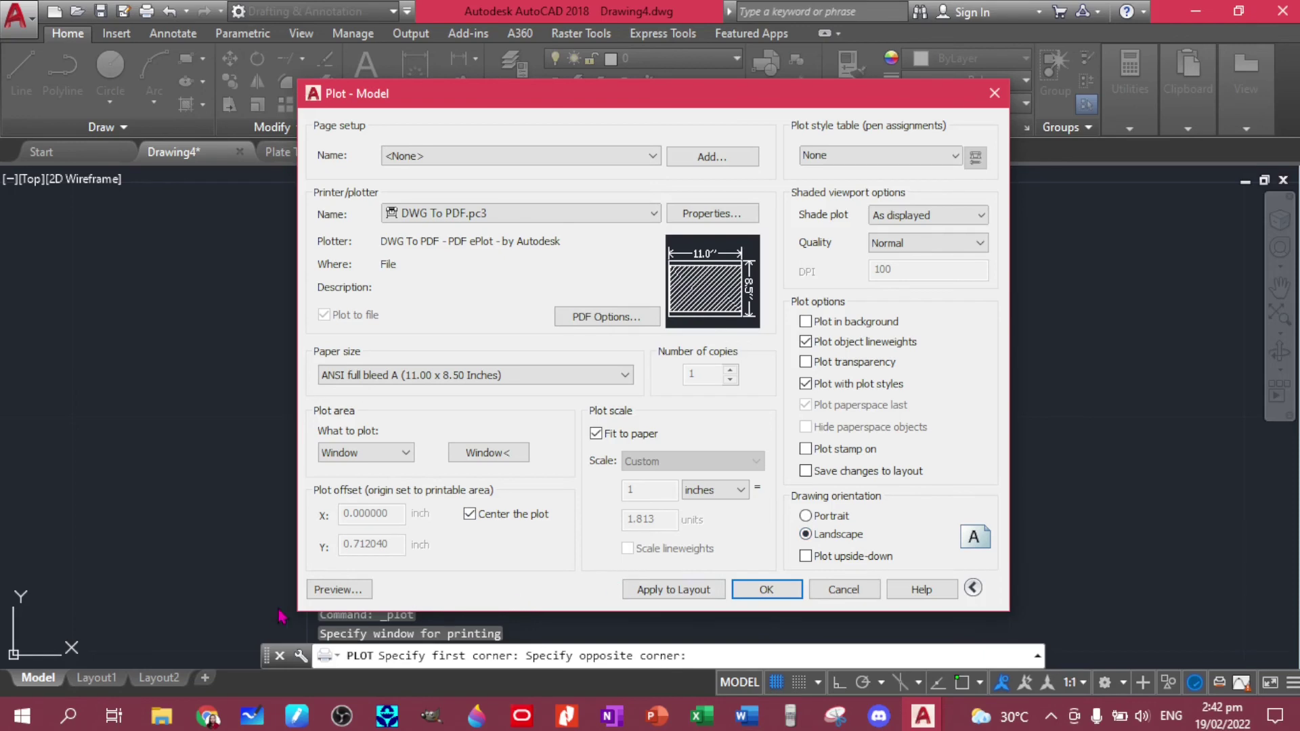
{"action": "left_click", "coordinate": [318, 594]}
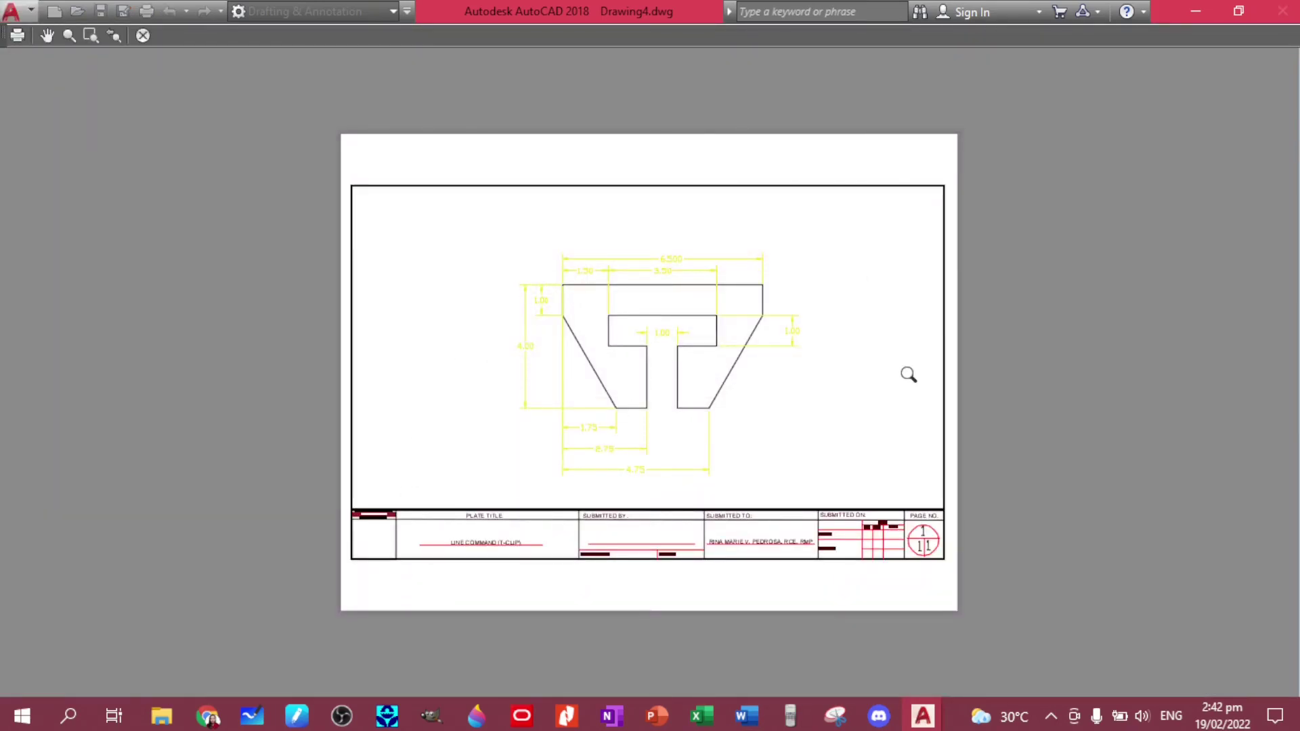
- Close the preview and confirm the plot to get the Drawing4-Model.pdf save prompt
{"action": "left_click", "coordinate": [142, 35]}
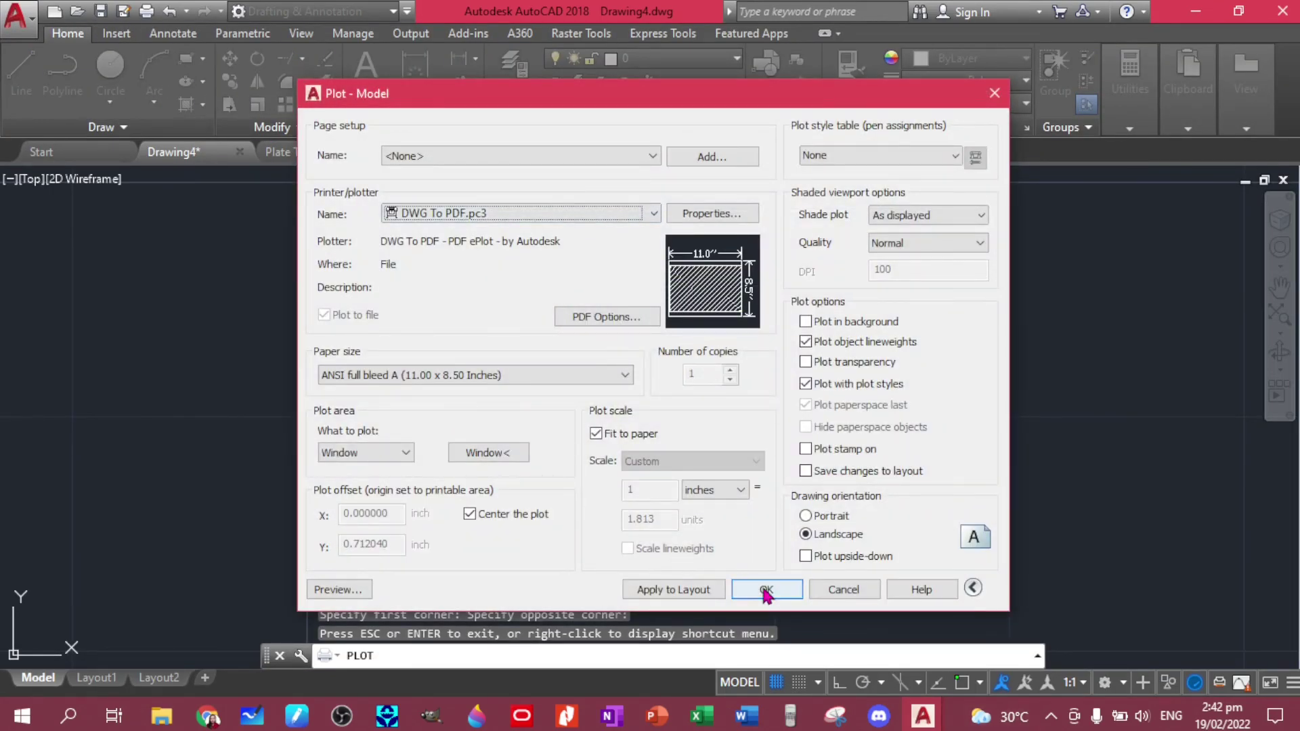
{"action": "left_click", "coordinate": [766, 591]}
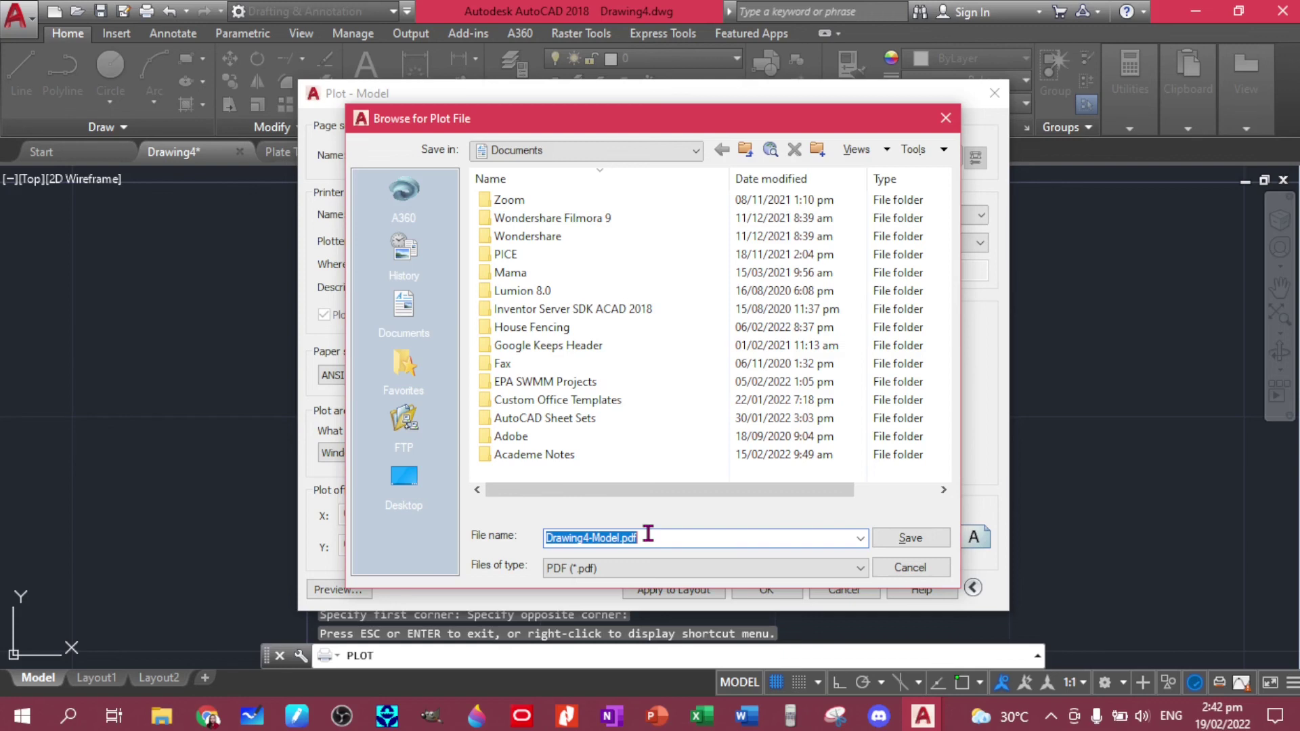
- Save the plotted PDF under a name made of the student's name and plate number
{"action": "type", "text": "DELA CRUZ_JUAN_BSCE_PLATE NO 1"}
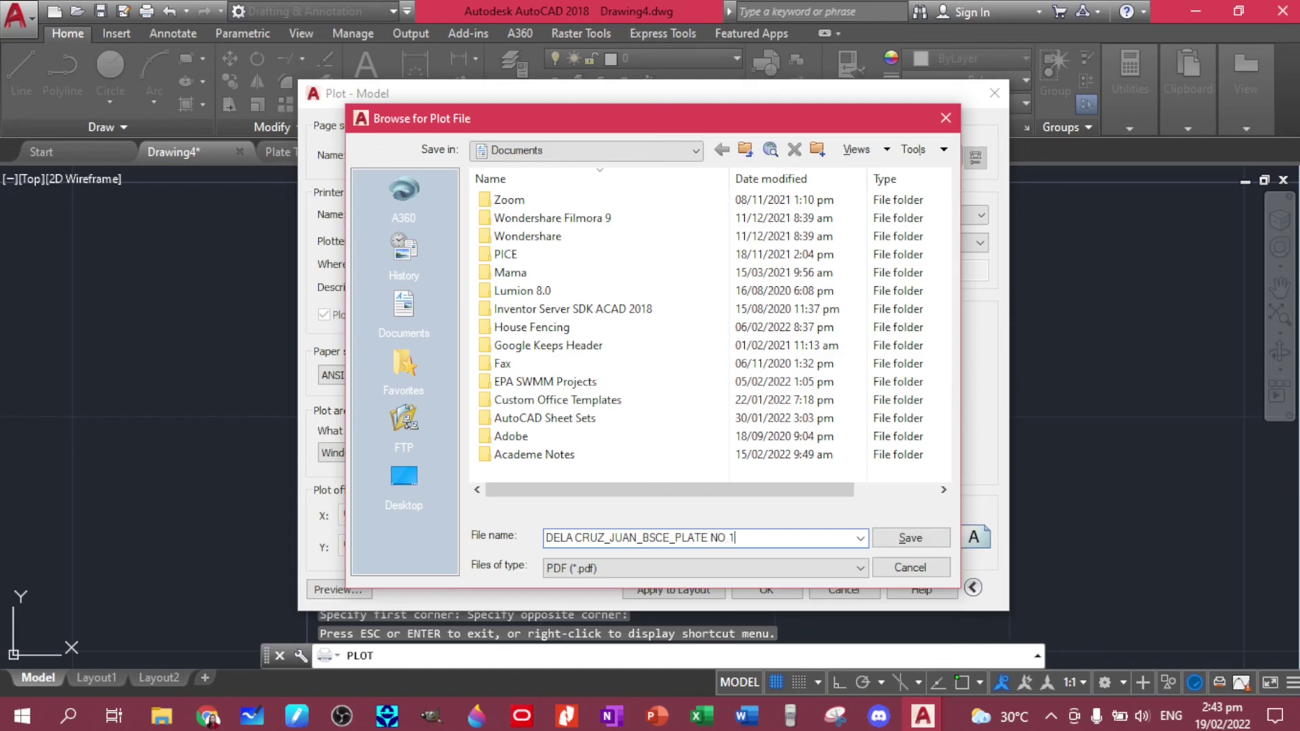
{"action": "key", "text": "Return"}
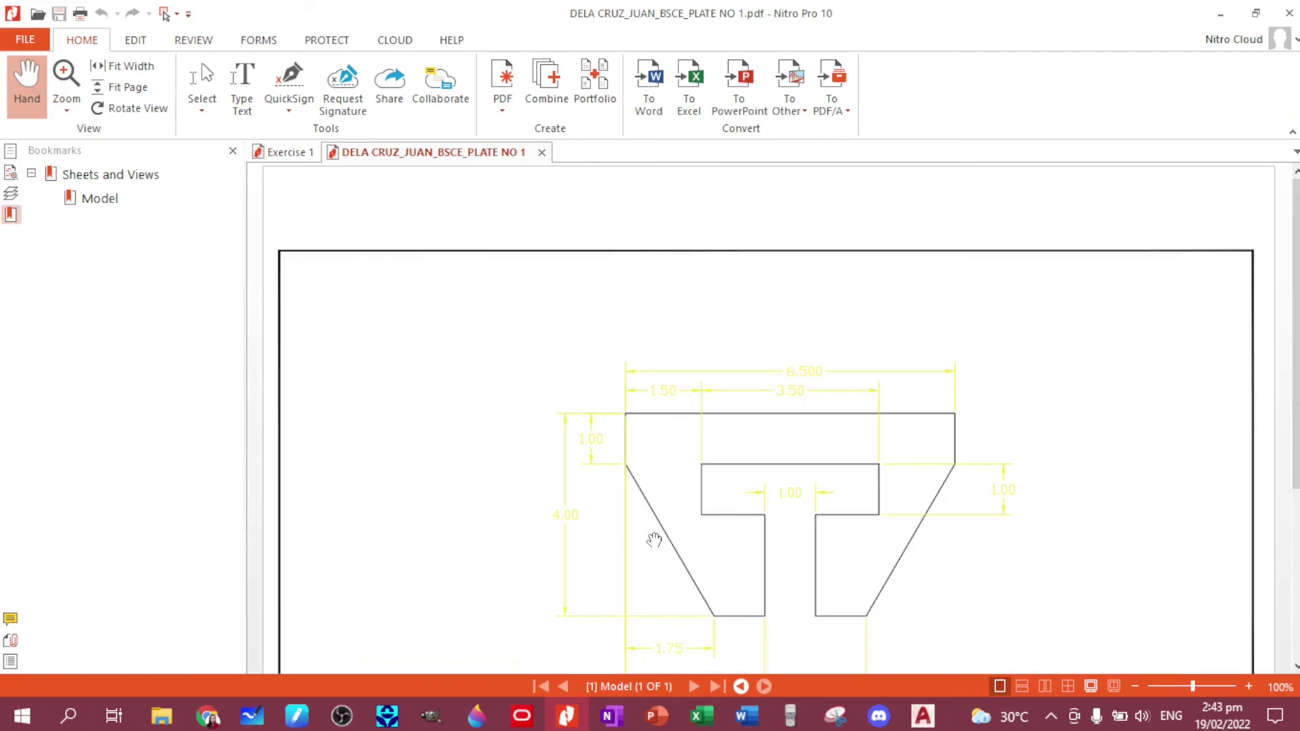
- Close the Bookmarks pane in Nitro Pro 10 and scroll through the plotted T-clip page
{"action": "left_click", "coordinate": [232, 150]}
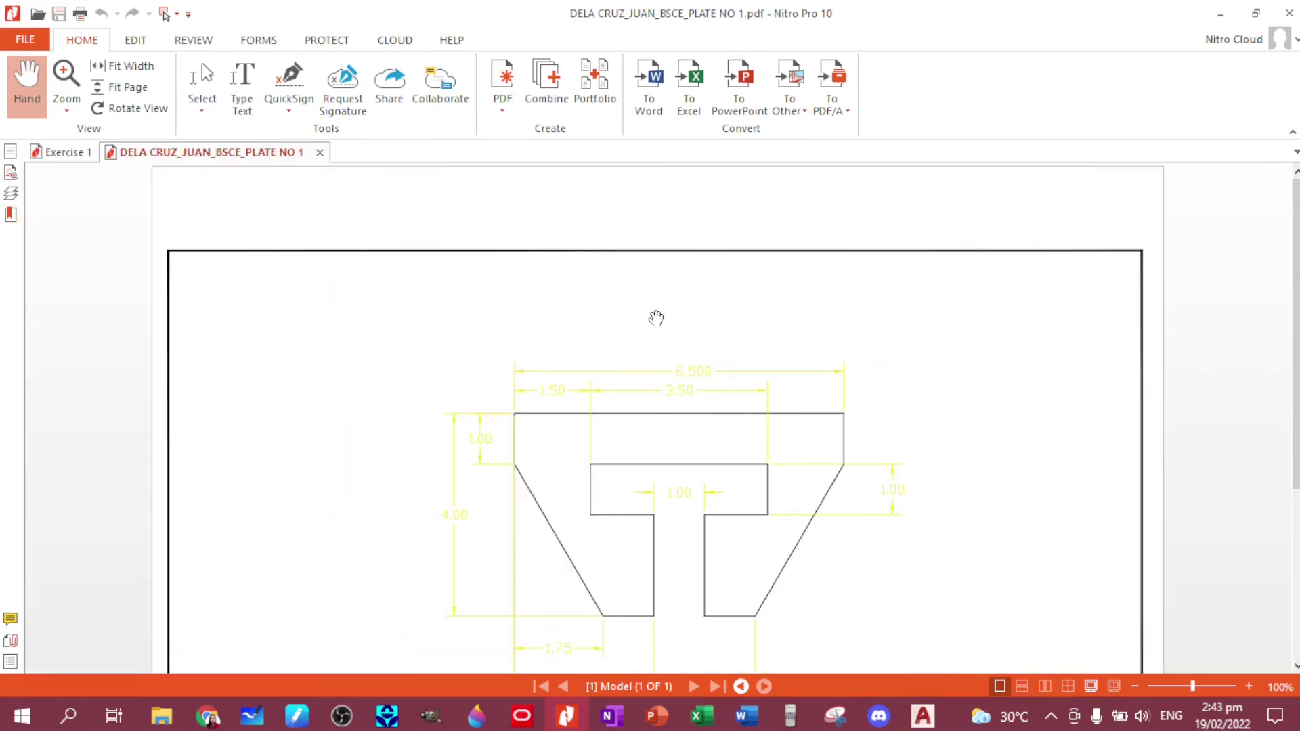
{"action": "scroll", "coordinate": [889, 425], "scroll_direction": "down", "scroll_amount": 1}
{"action": "scroll", "coordinate": [889, 426], "scroll_direction": "down", "scroll_amount": 2}
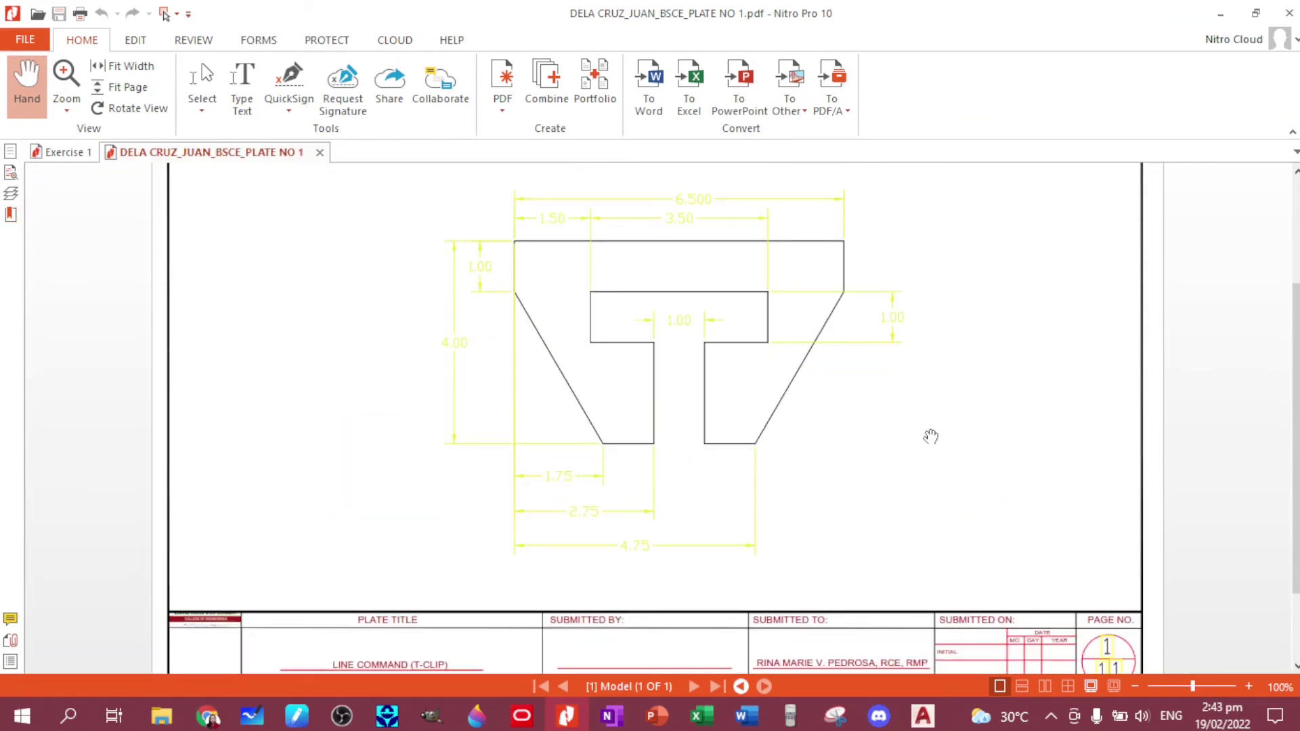
{"action": "scroll", "coordinate": [930, 436], "scroll_direction": "up", "scroll_amount": 1}
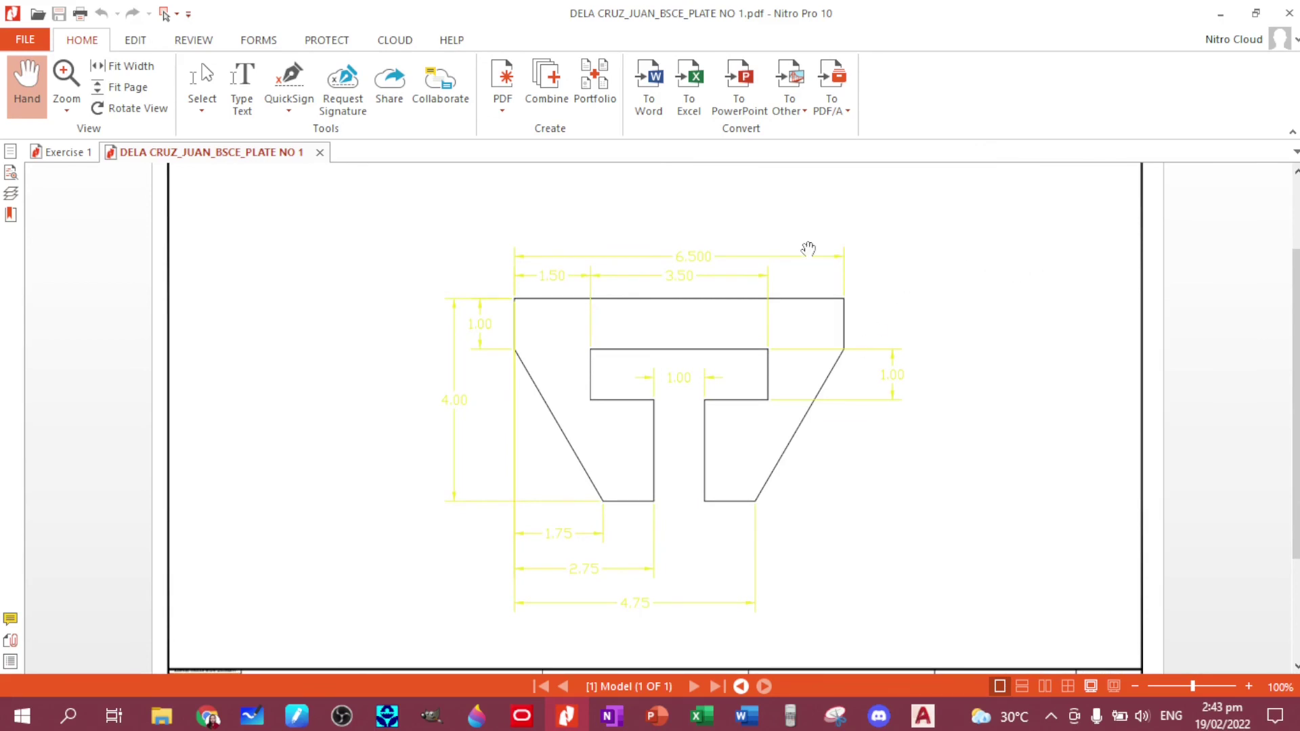